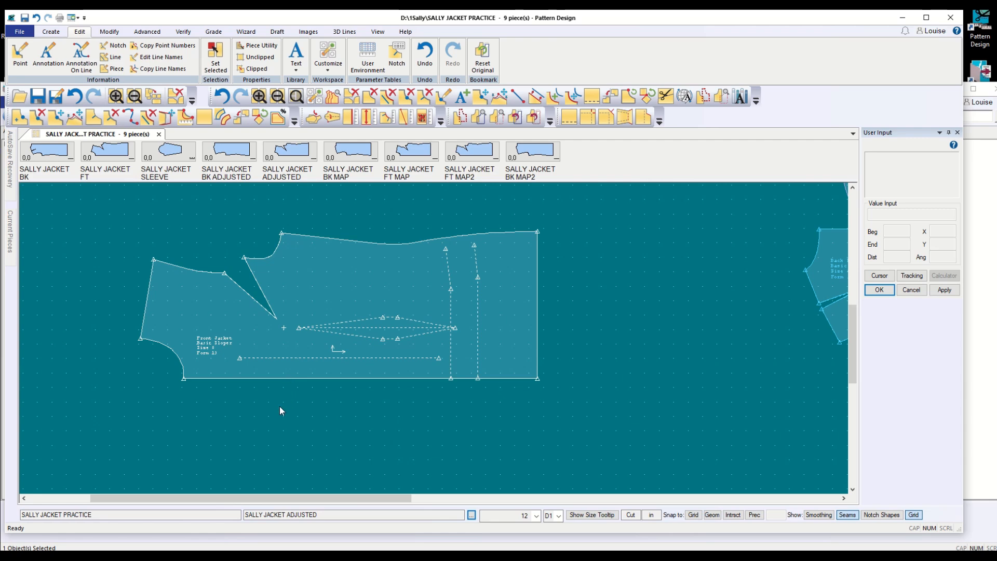
Add an evenly offset line 0.75 in outside the straight center front edge of the front jacket piece
scroll(276, 400, "up", 1)
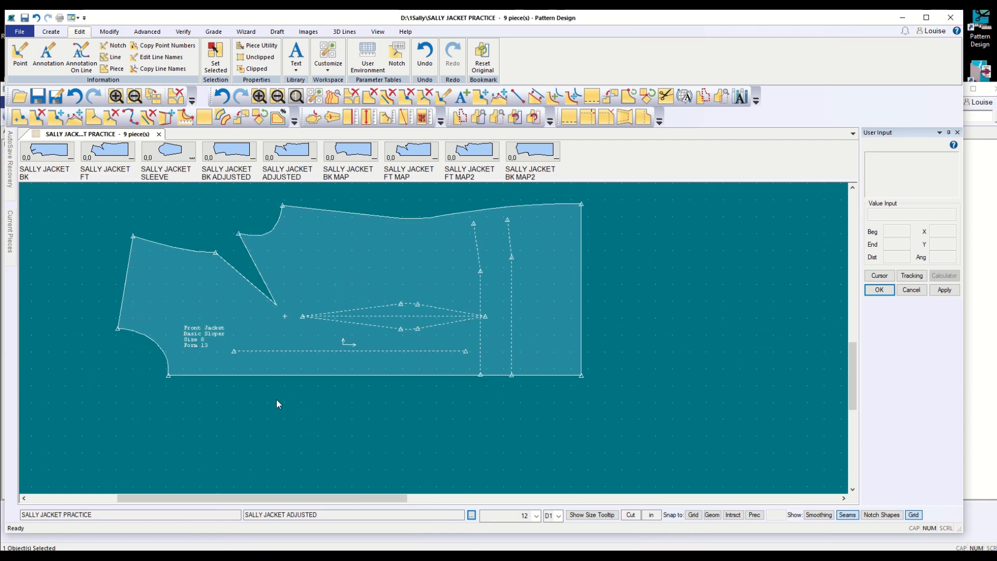
scroll(313, 344, "up", 1)
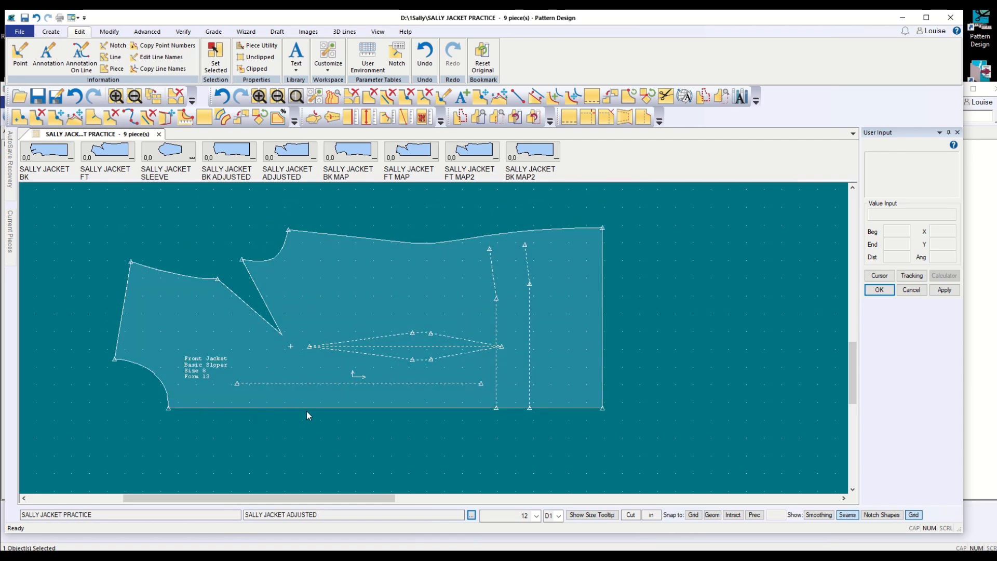
left_click(52, 32)
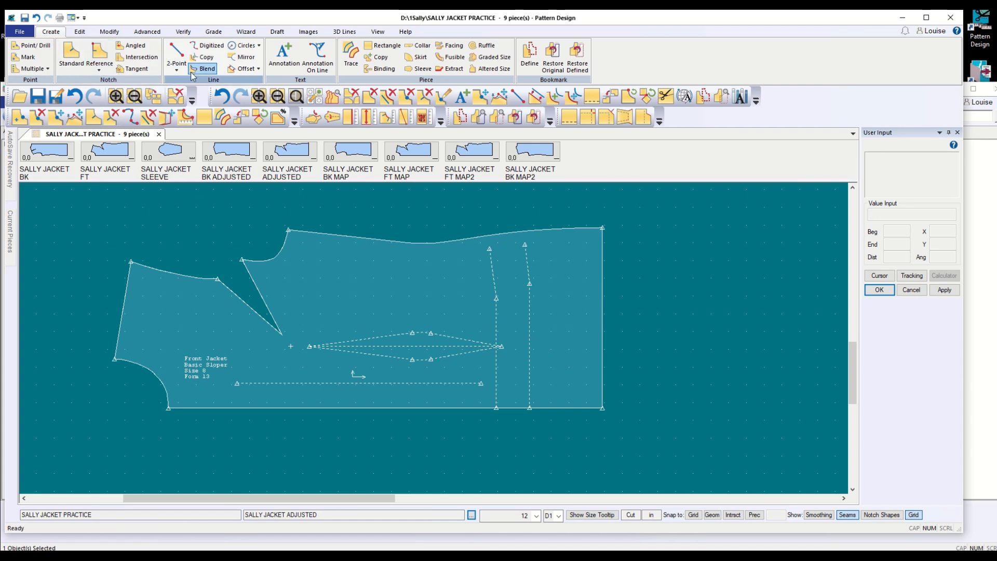
left_click(243, 69)
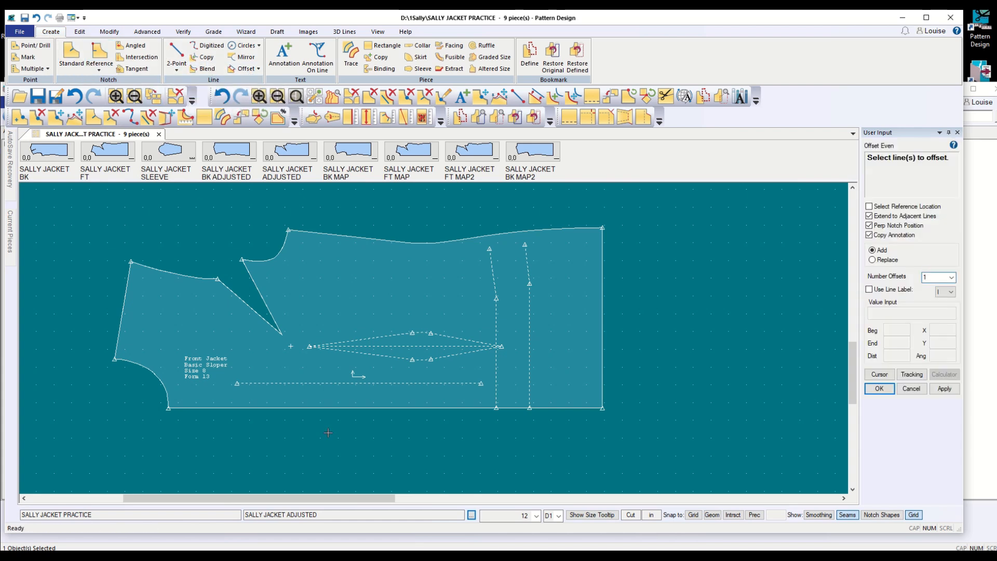
left_click(331, 409)
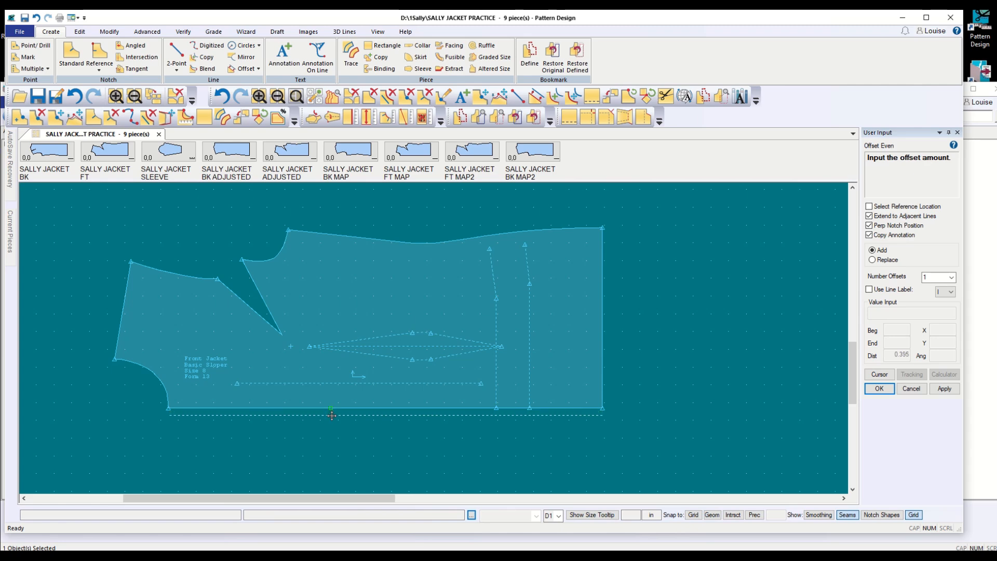
left_click(878, 375)
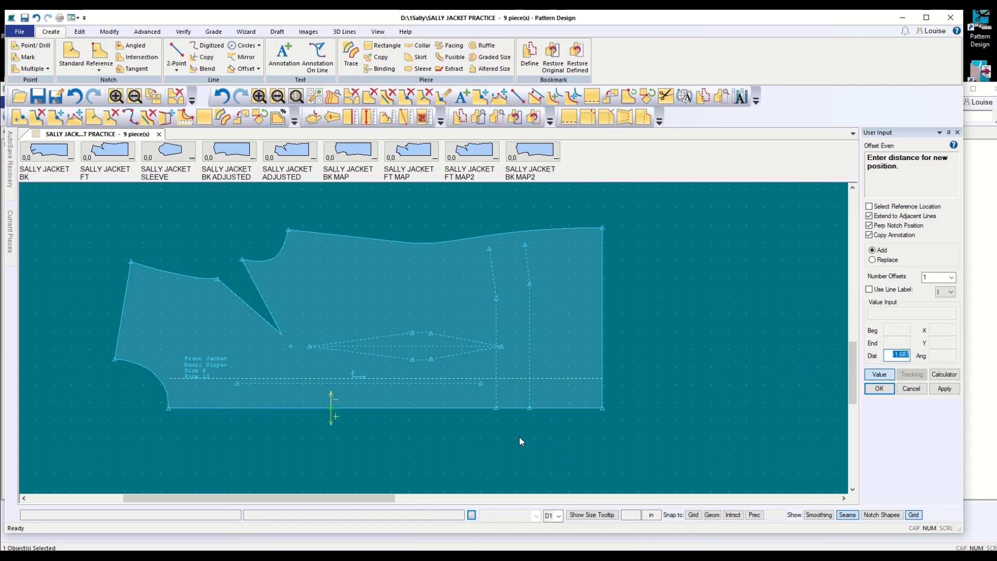
key("BackSpace")
type(".75")
left_click(879, 388)
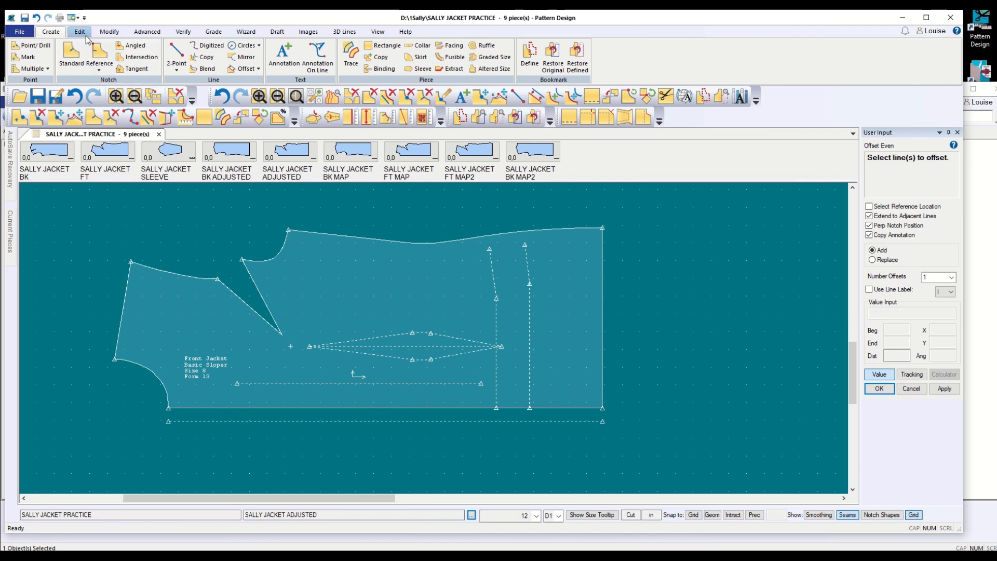
Swap the center front perimeter line with the new offset line, keeping the original as an internal line
left_click(109, 32)
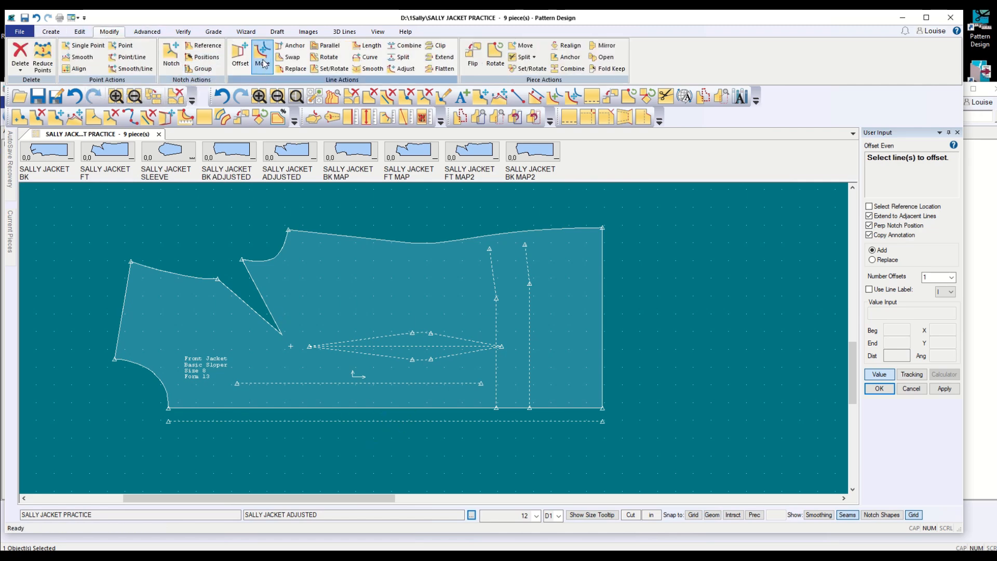
left_click(292, 57)
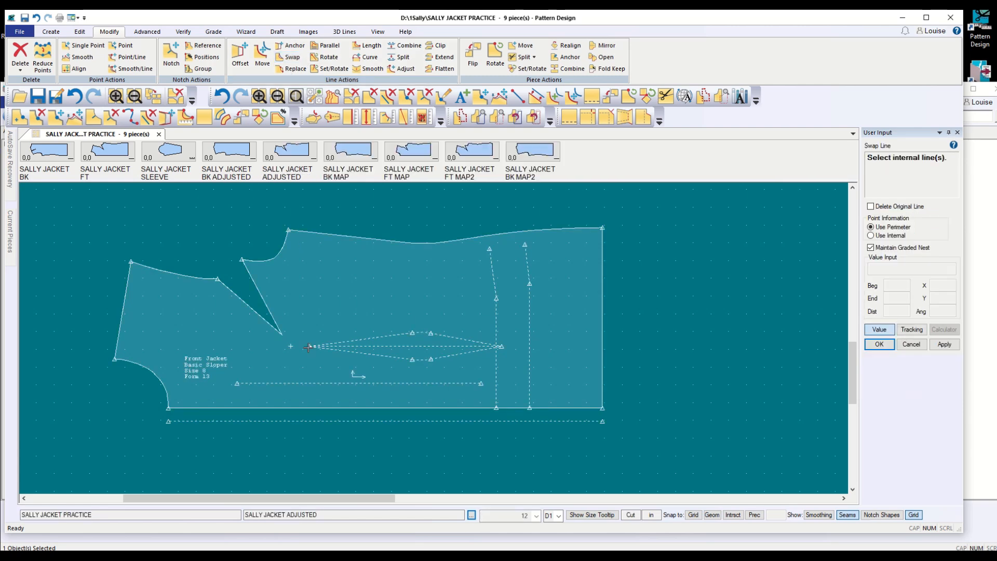
left_click(312, 425)
left_click(313, 407)
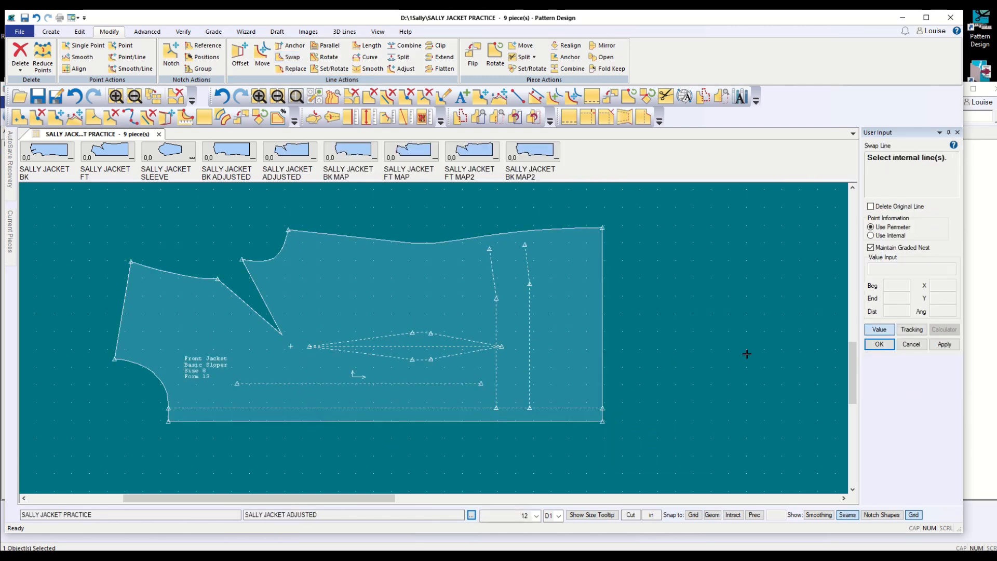
left_click(879, 344)
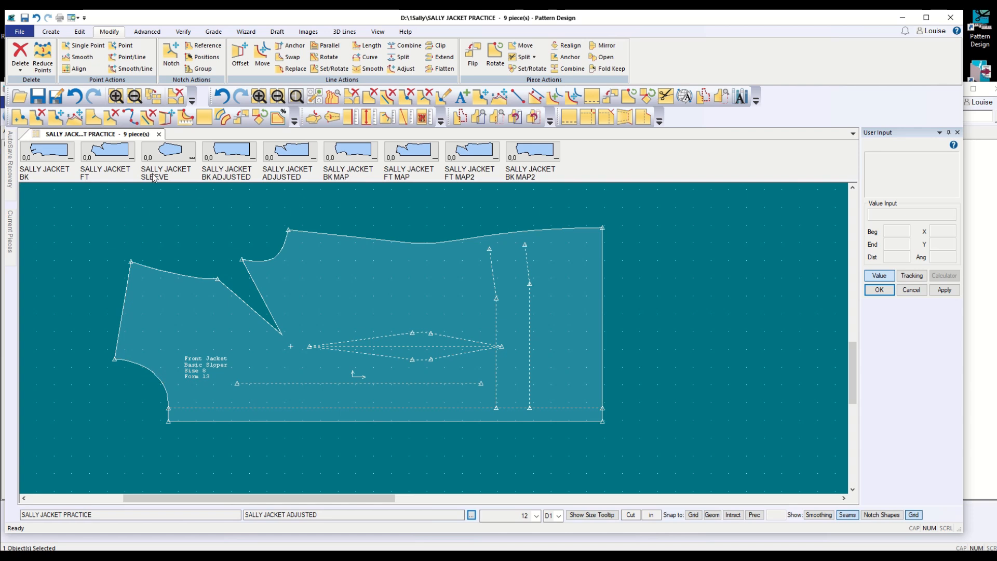
Draw a 2-point roll line from the neckline near the shoulder neck point to the extended front edge, just below the waist dart's lower tip
left_click(51, 32)
left_click(176, 52)
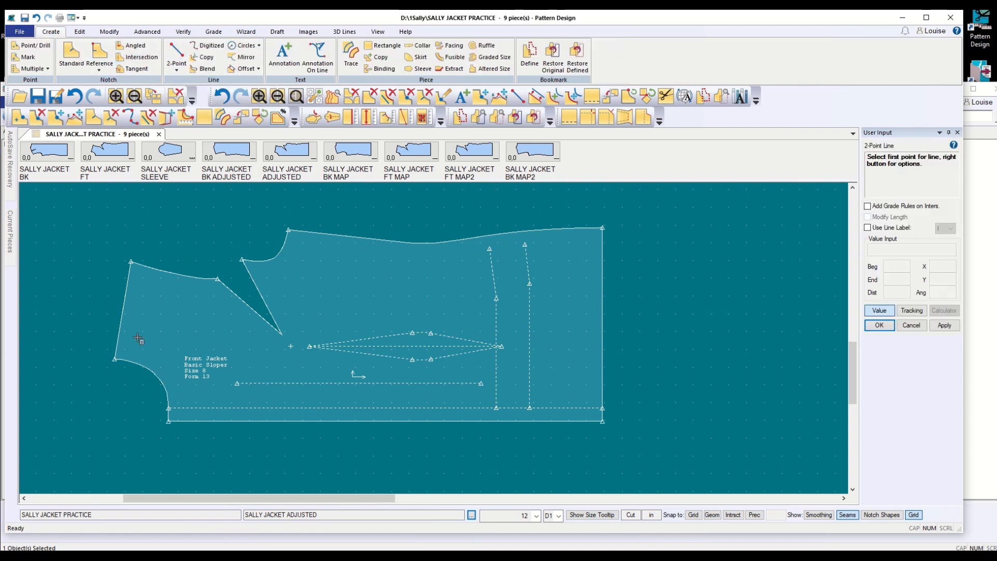
left_click(134, 360)
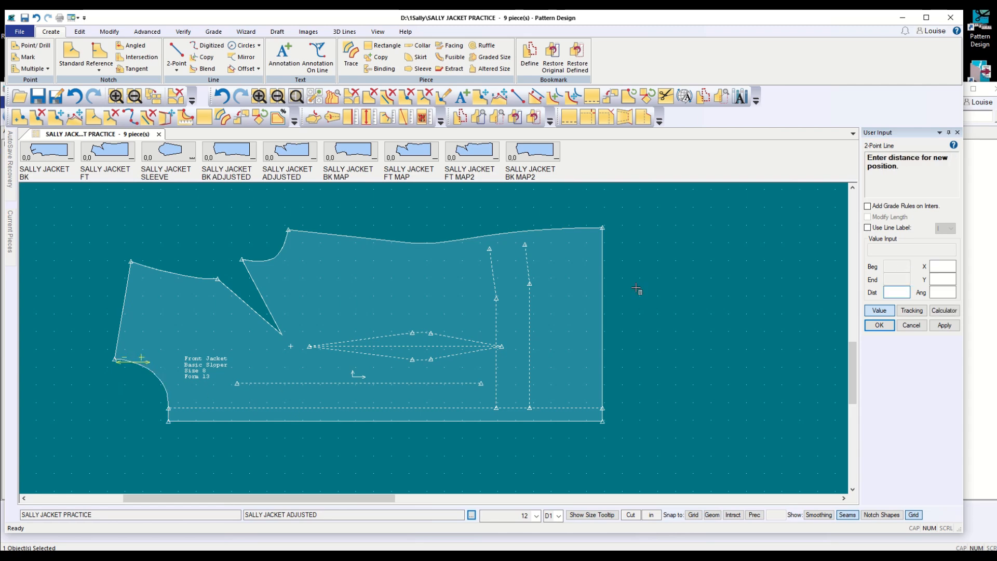
left_click(879, 311)
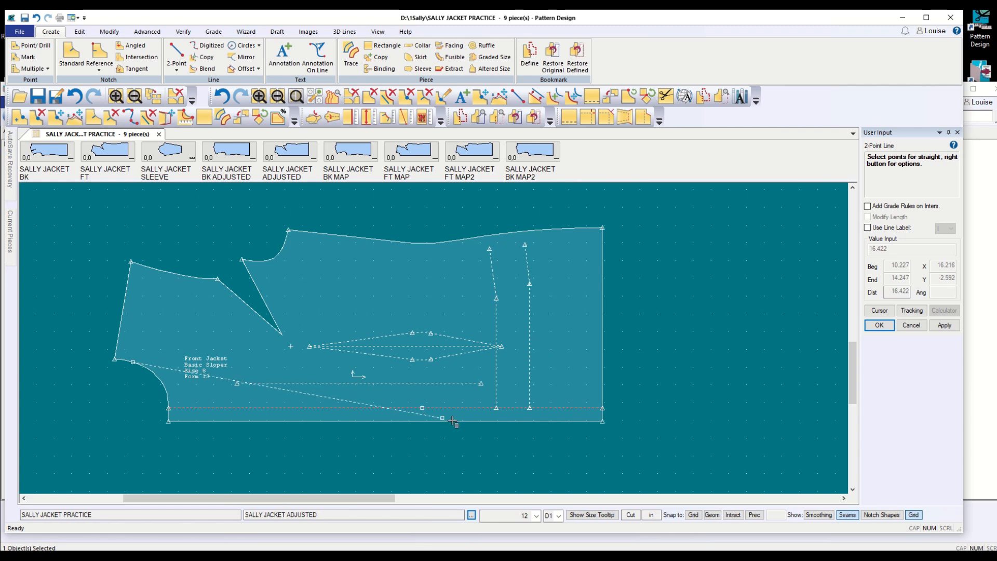
left_click(509, 421)
left_click(423, 408)
left_click(424, 410)
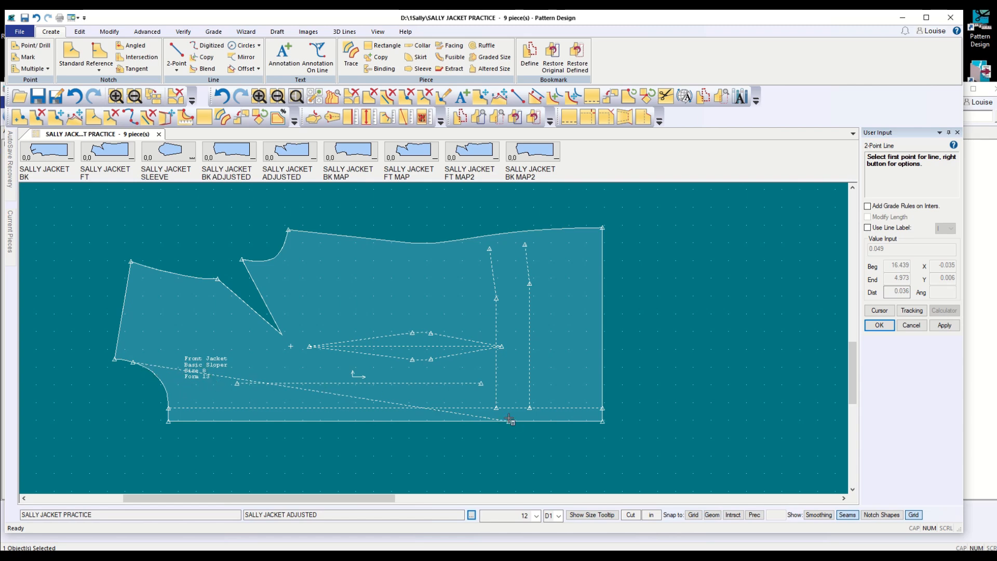
left_click(36, 18)
left_click(177, 55)
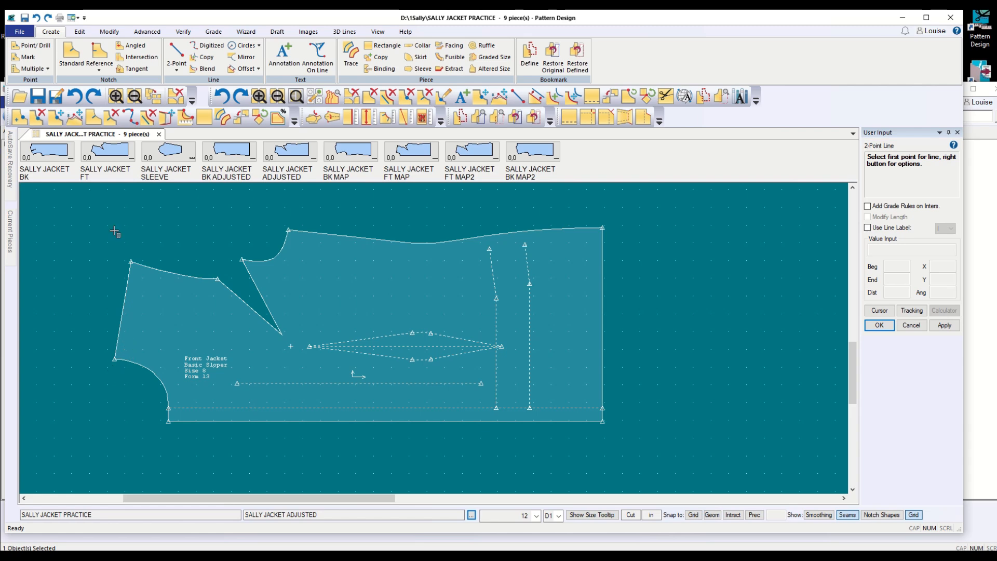
left_click(48, 18)
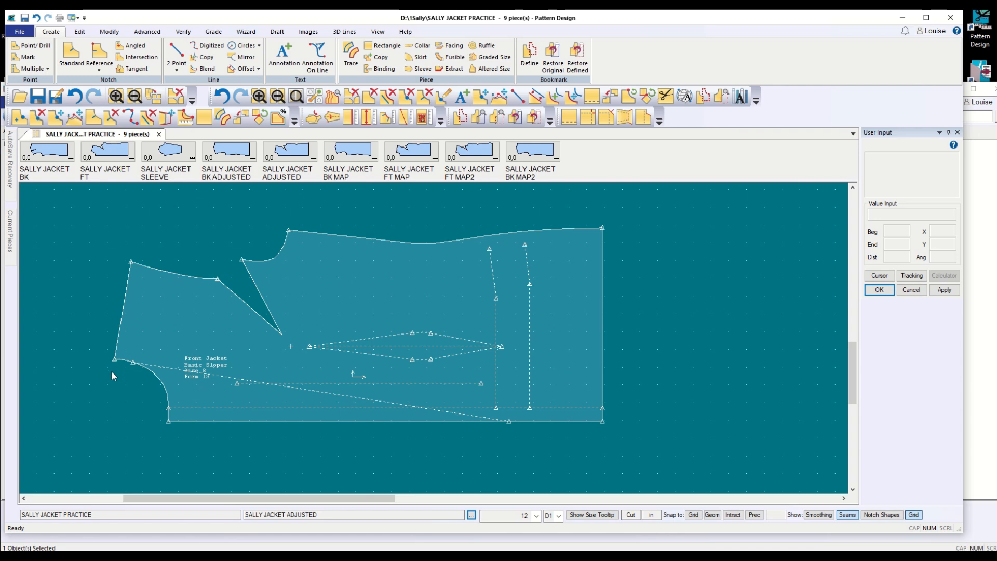
Draw a second 2-point line about 22.6 in long from outside the neckline to the roll line's end on the front edge
left_click(177, 52)
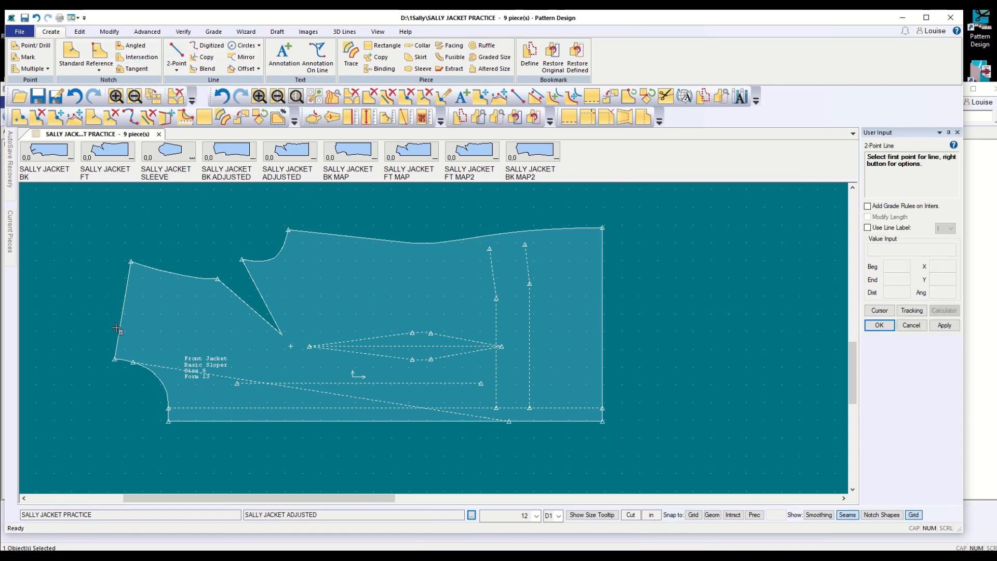
left_click(112, 377)
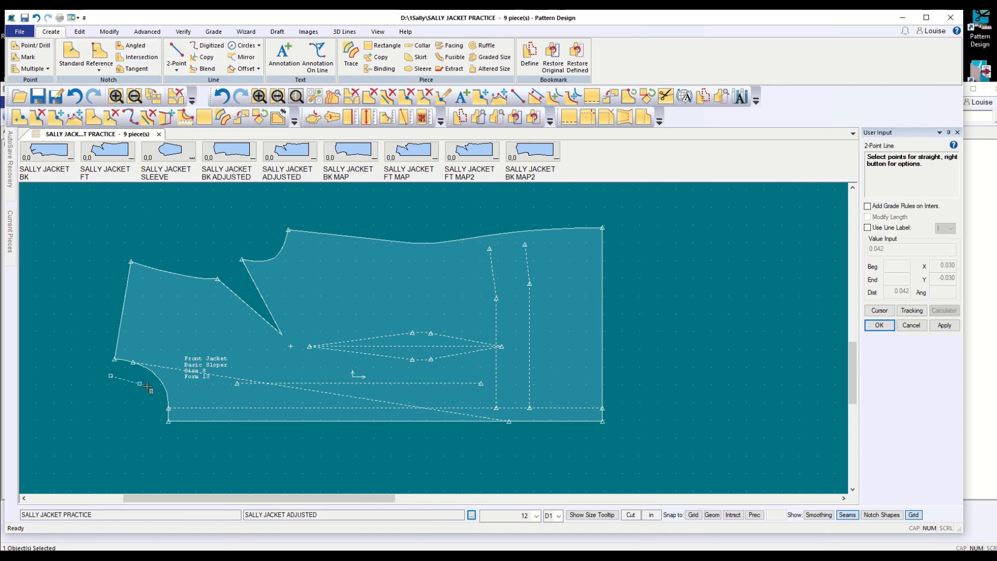
left_click(509, 423)
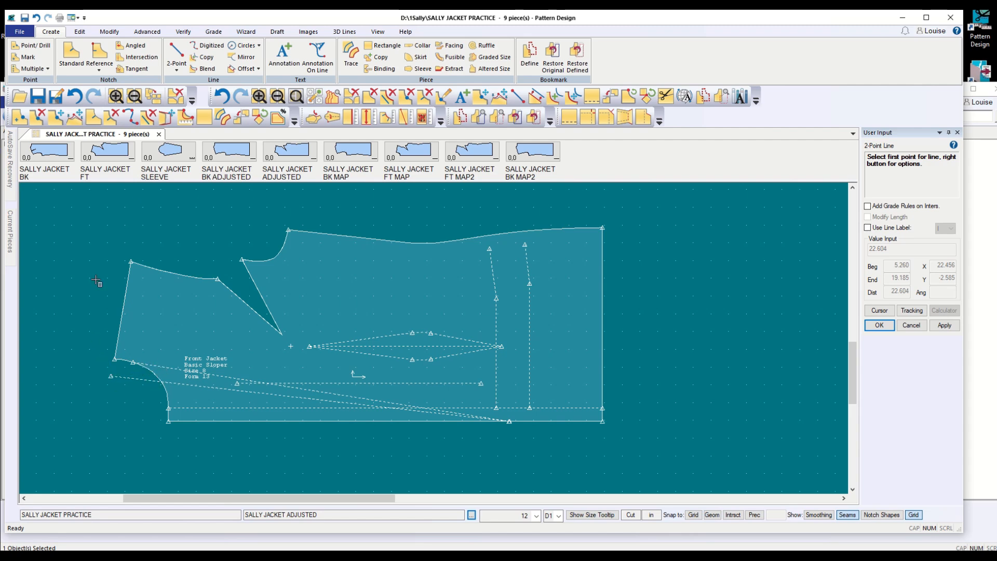
Draw a short 2-point curve from the roll line's neckline end, bowed into the open neck area, back to the roll line
left_click(177, 67)
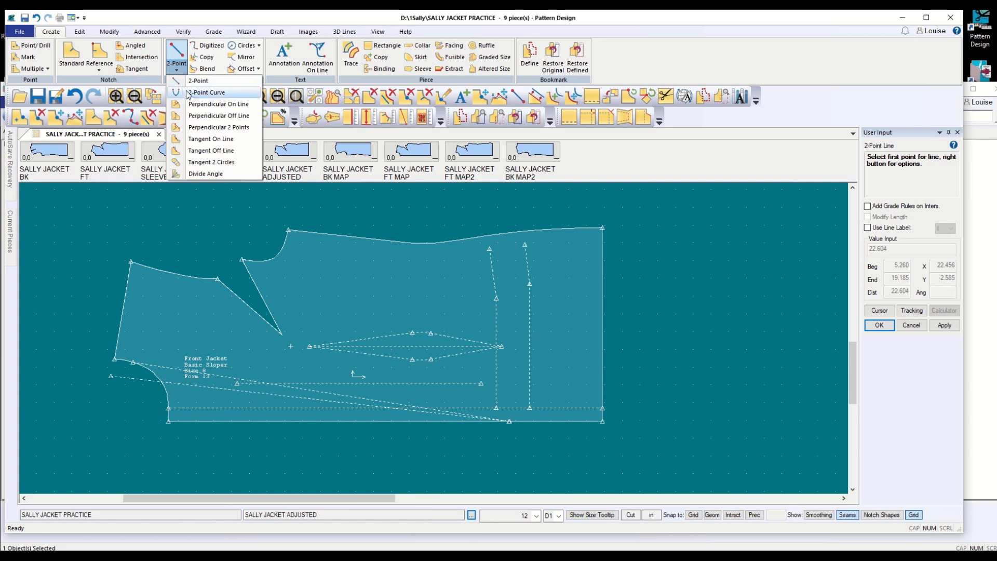
left_click(197, 90)
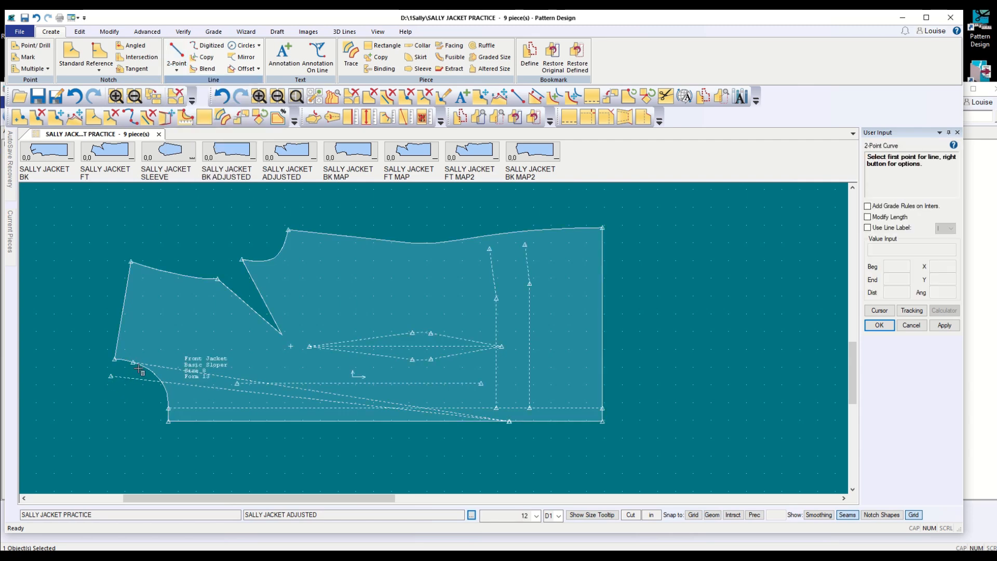
left_click(132, 362)
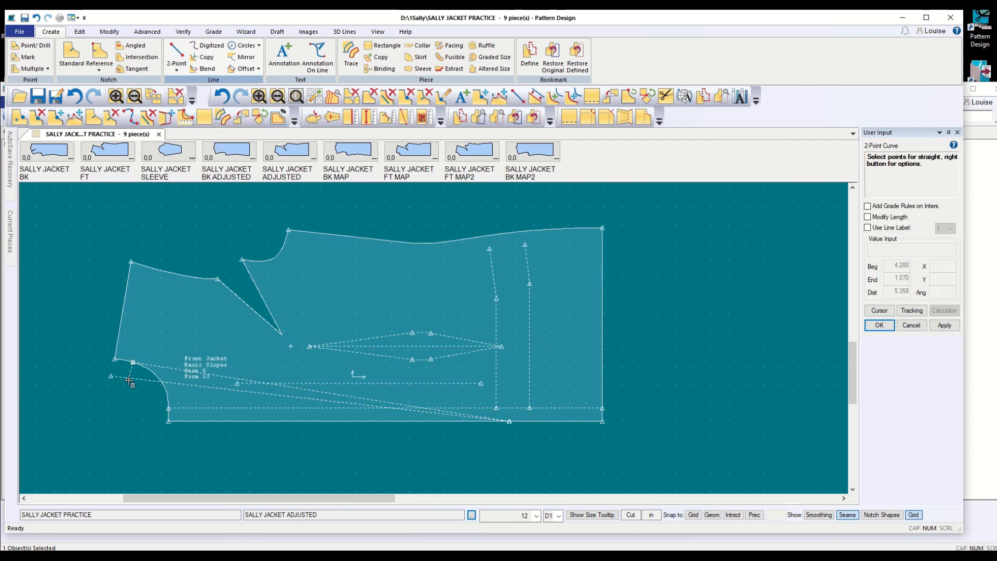
left_click(156, 367)
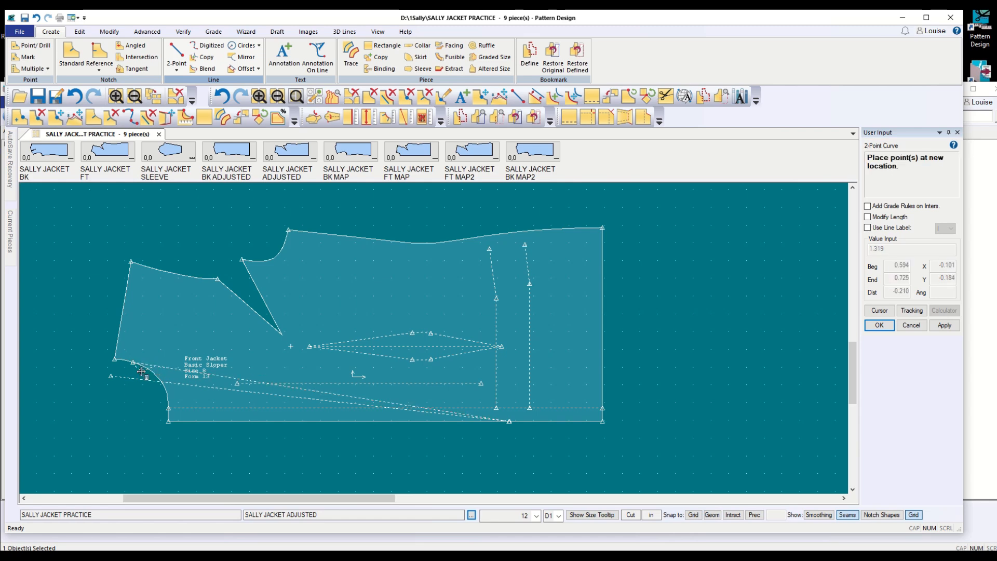
left_click(139, 383)
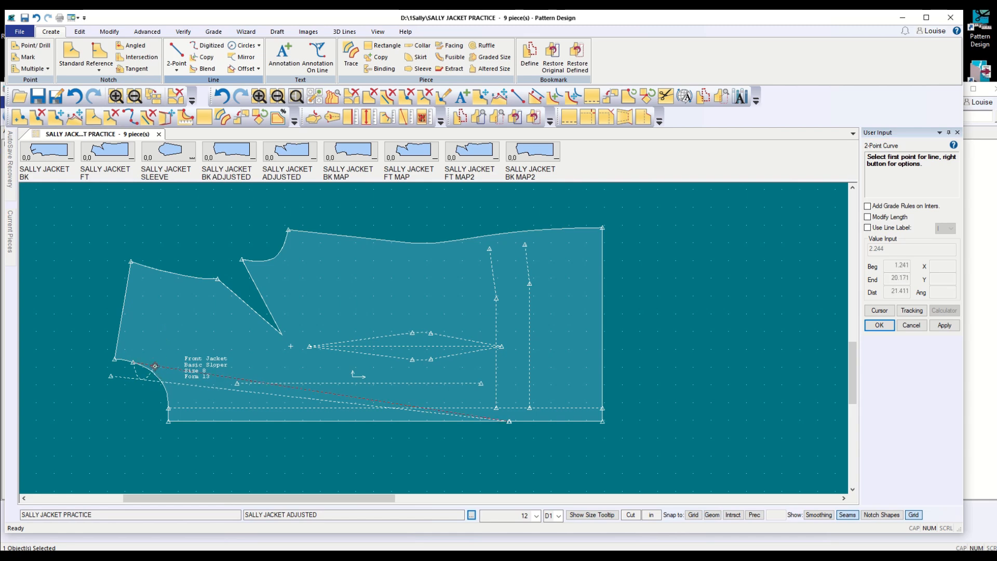
Outline the lapel with 2-point curves: about 3.6 in from the roll line into the chest, and about 20 in to the roll line's lower end
left_click(154, 366)
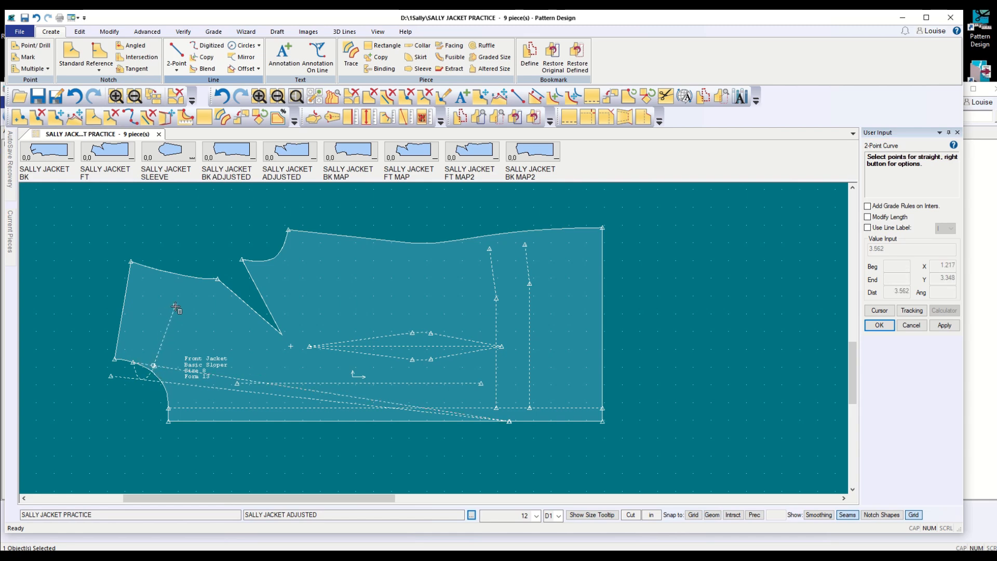
left_click(167, 332)
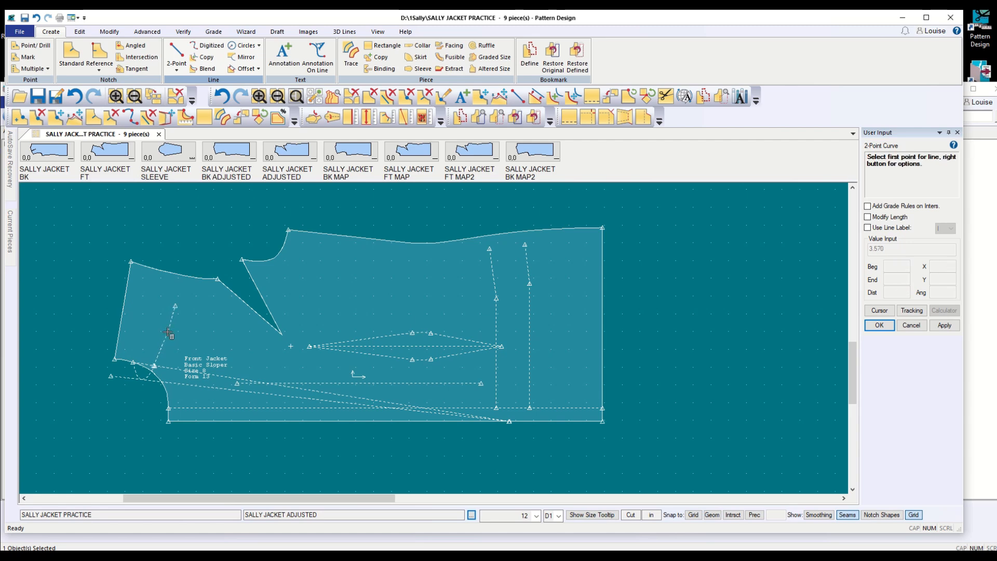
left_click(175, 305)
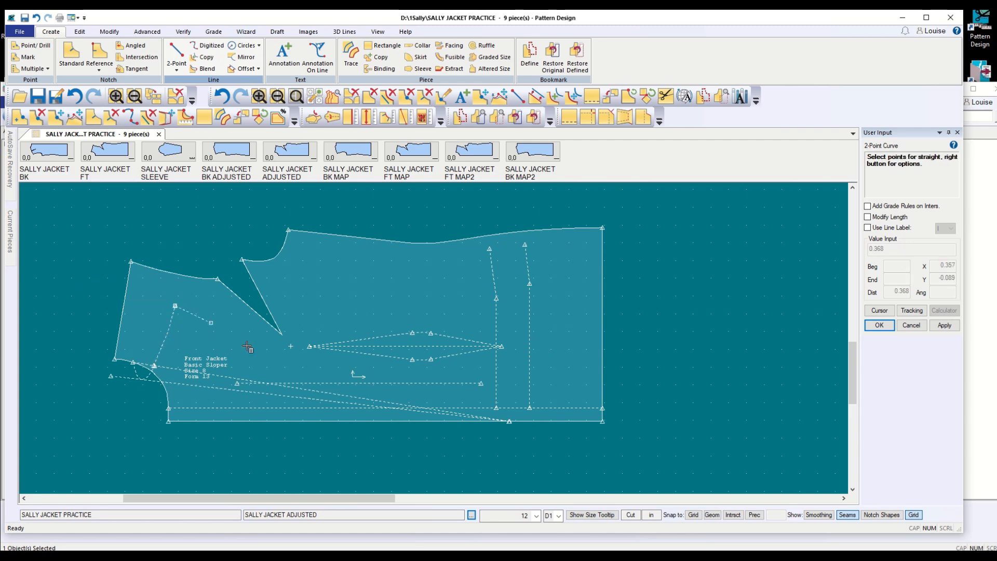
left_click(510, 421)
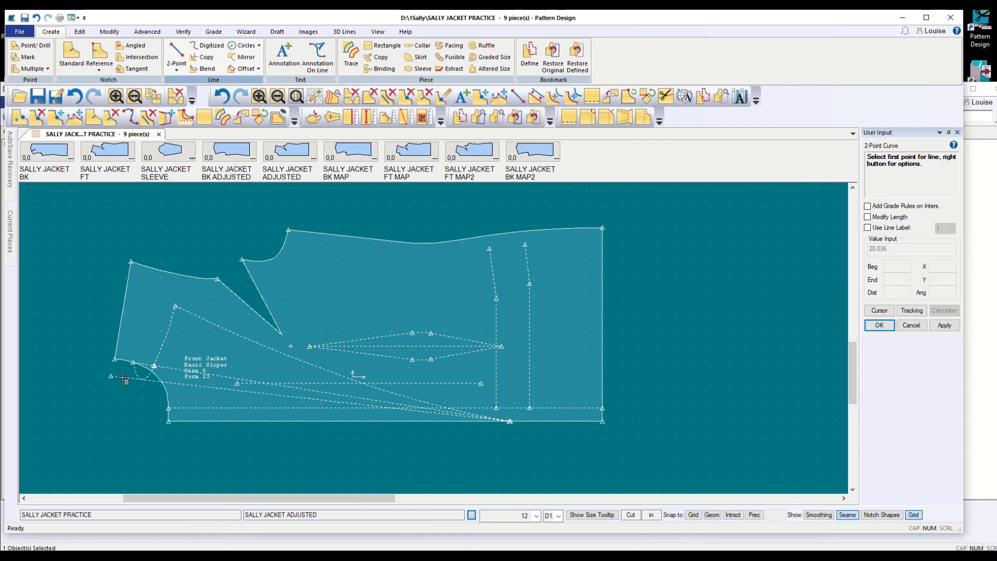
Undo the lapel curves and both diagonal lines on the front piece
left_click(37, 19)
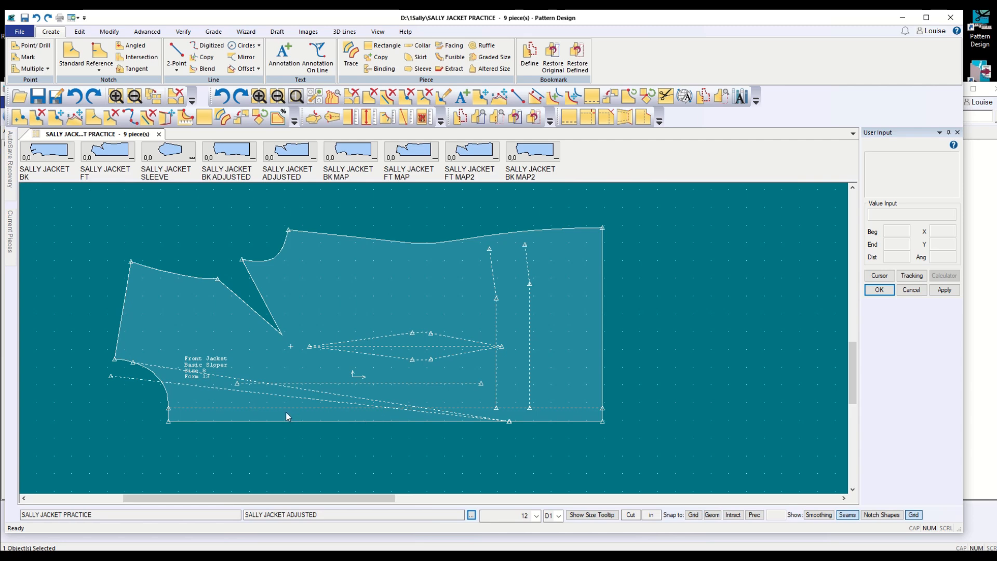
left_click(36, 19)
Draw a 2-point roll line about 16.1 in long from the neckline to the extended front edge, level with the waist dart's widest part
left_click(177, 58)
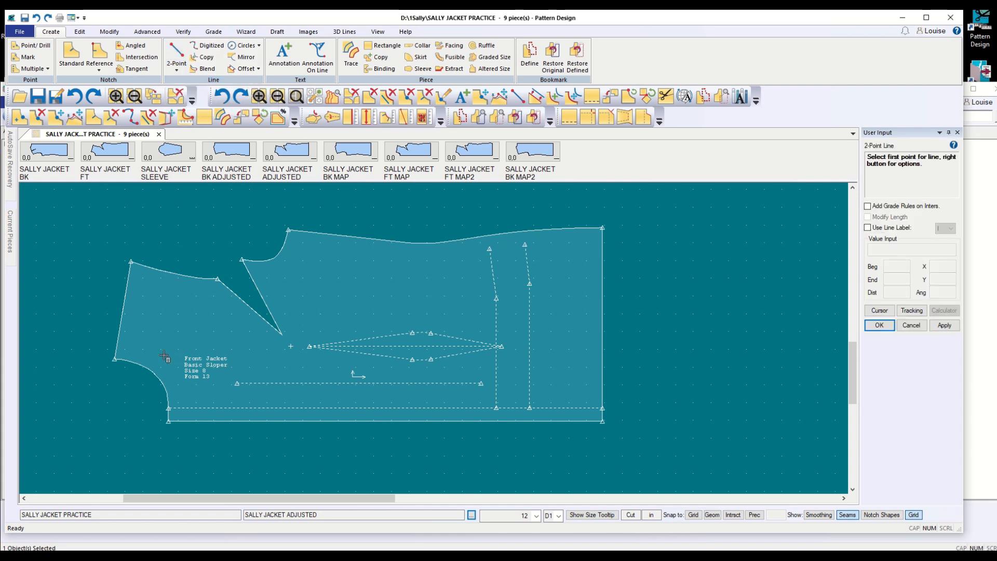
left_click(133, 363)
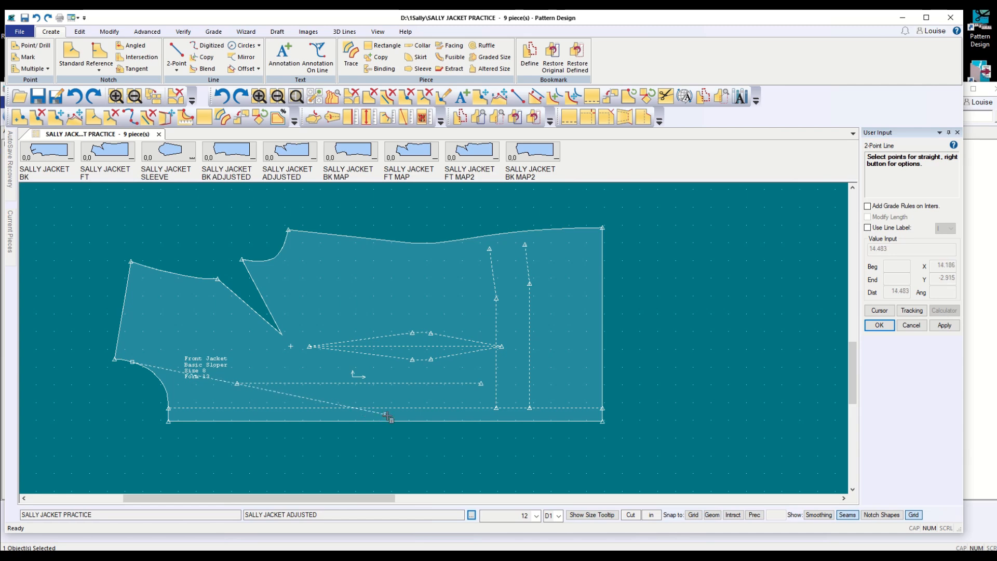
left_click(410, 421)
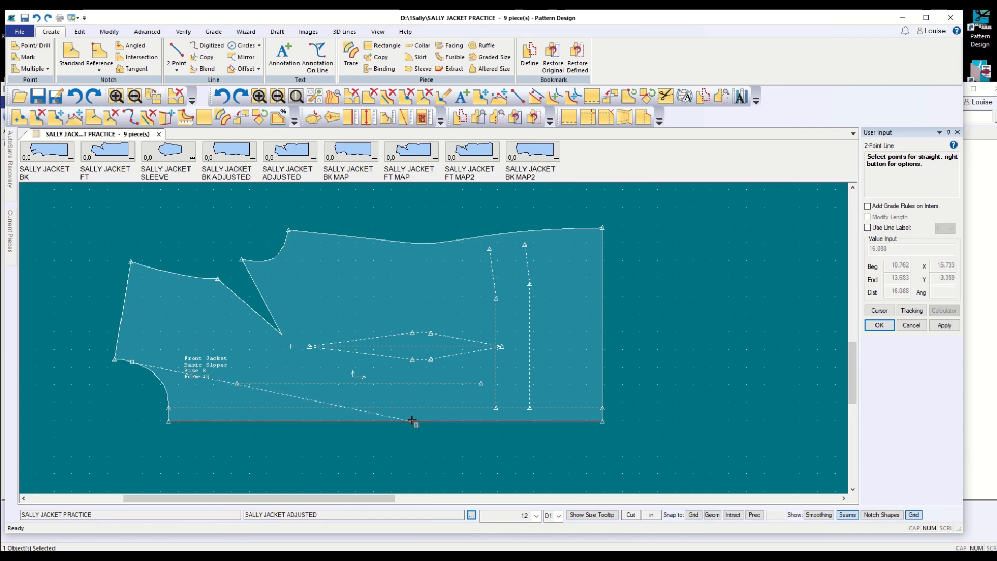
left_click(412, 420)
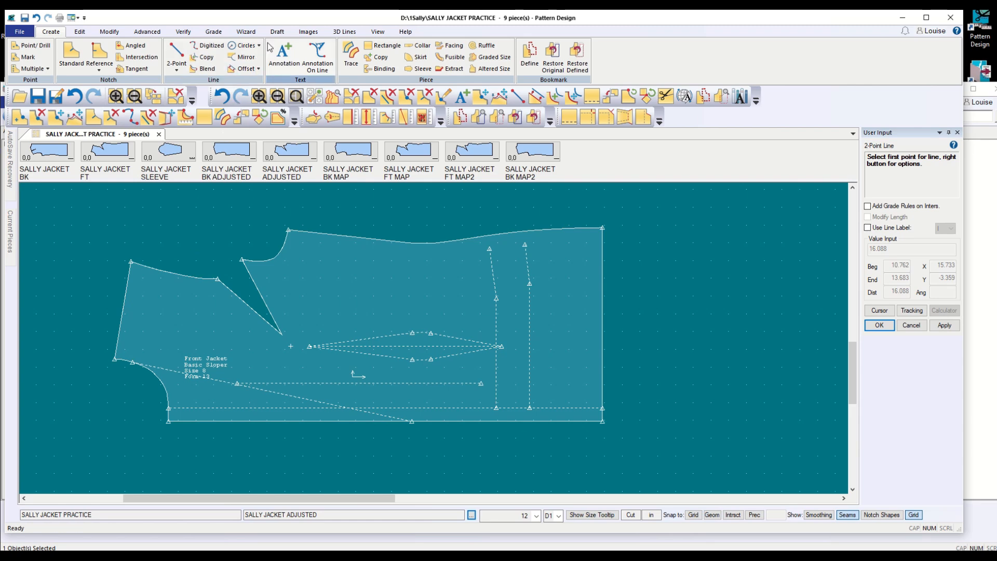
Draw the lapel's upper edge as a 2-point curve about 4.4 in long from the roll line near the neckline into the chest
left_click(177, 69)
left_click(207, 92)
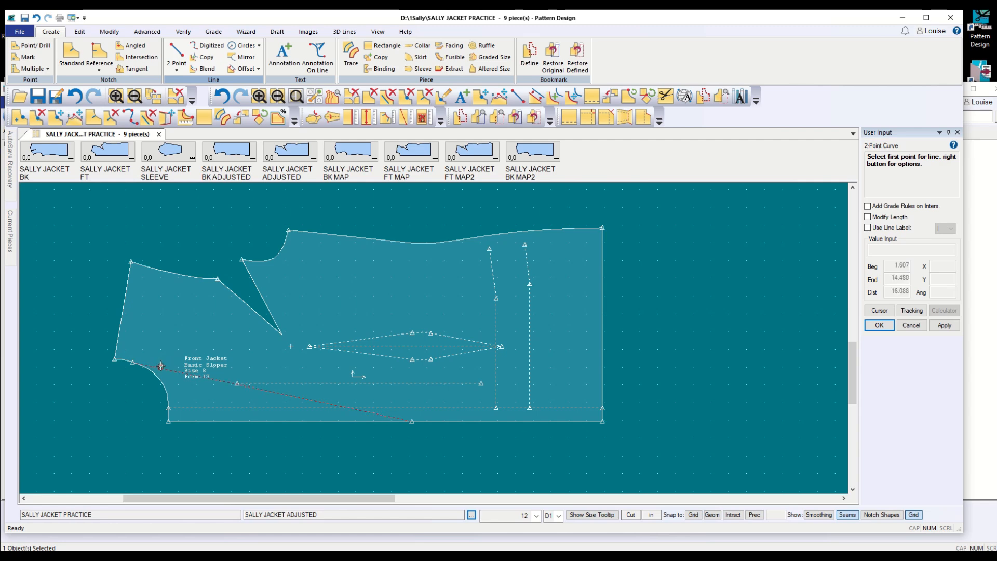
left_click(159, 366)
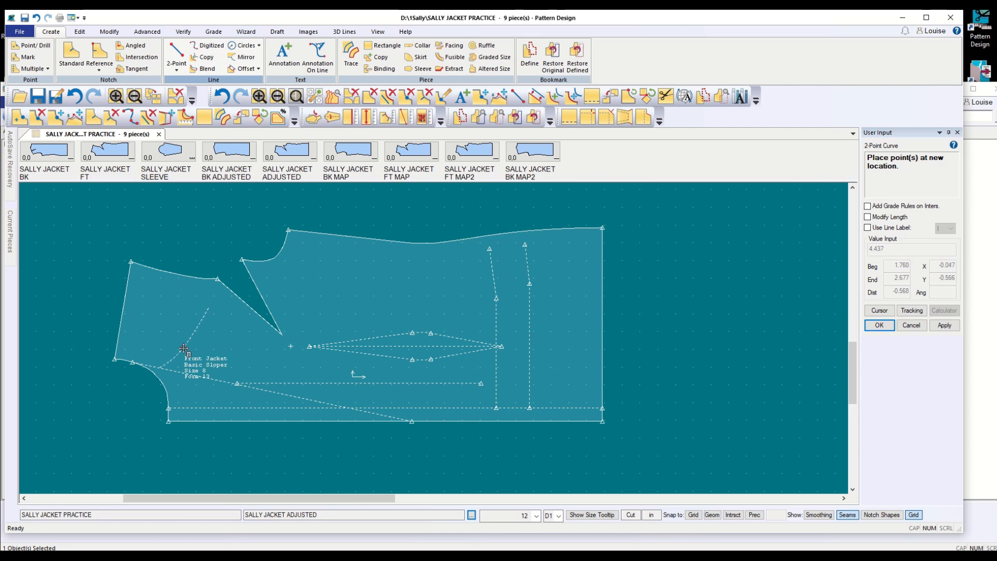
left_click(184, 348)
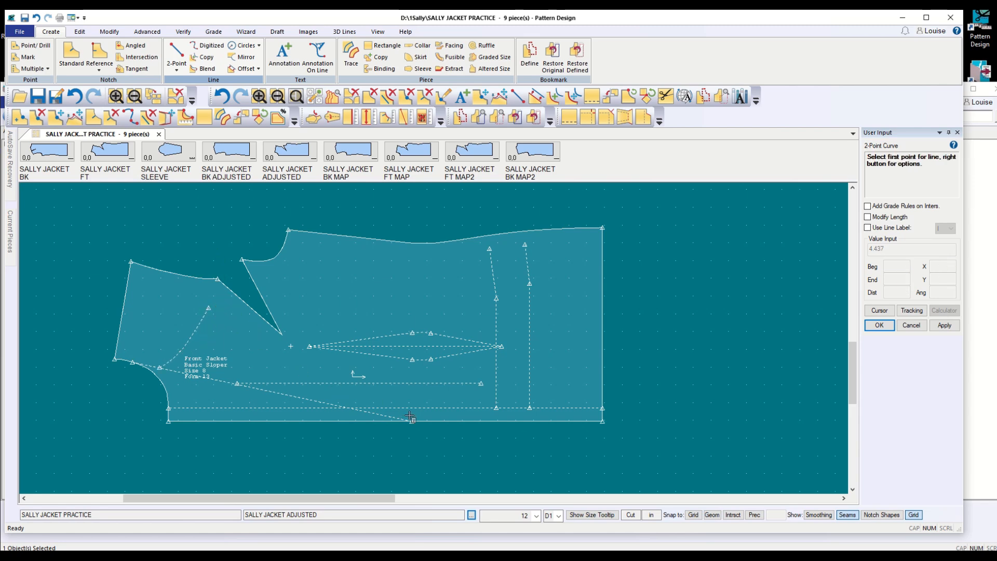
Try a 2-point curve about 13.4 in long from the lapel point to the roll line's lower end, and undo it
left_click(208, 307)
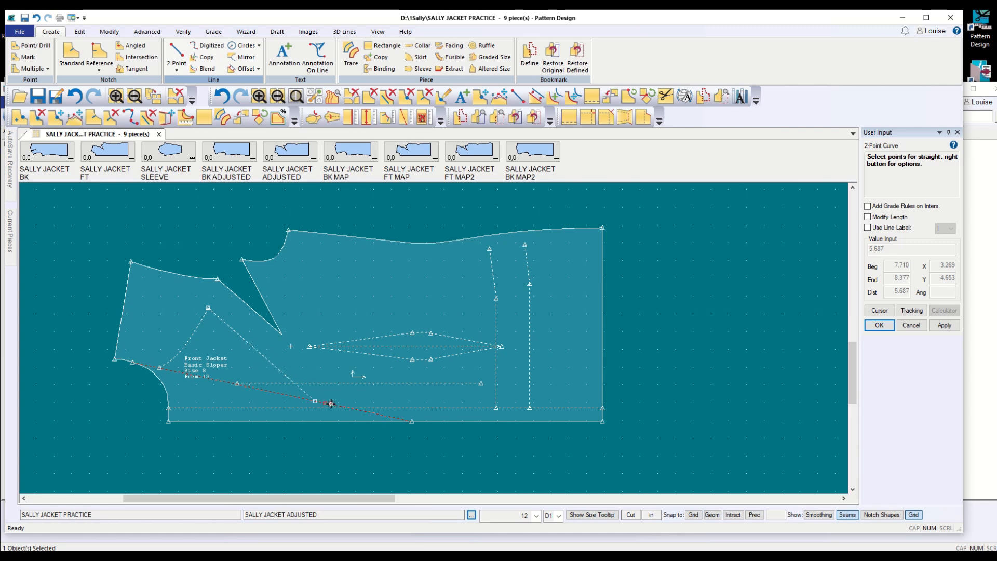
left_click(412, 420)
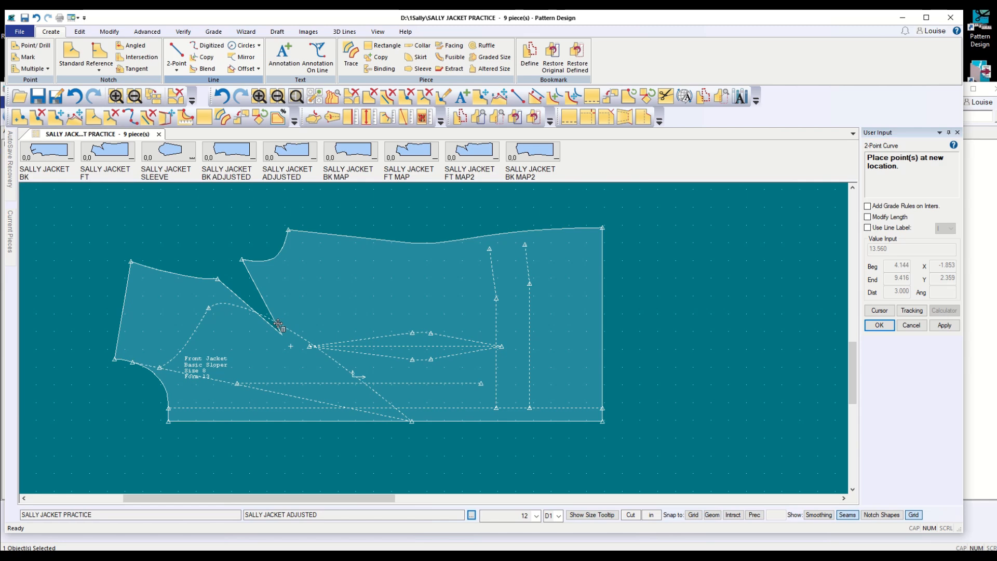
left_click(280, 328)
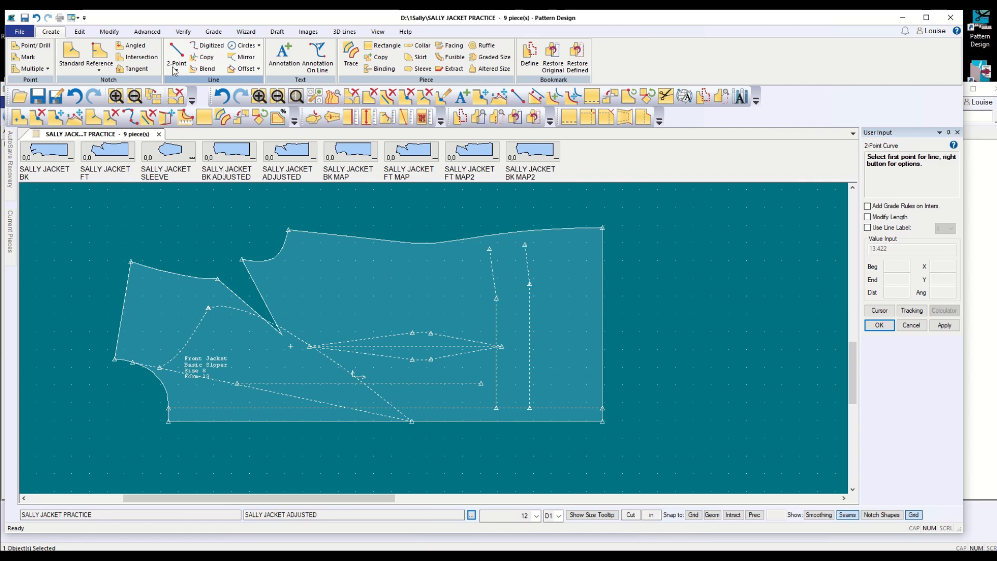
left_click(36, 18)
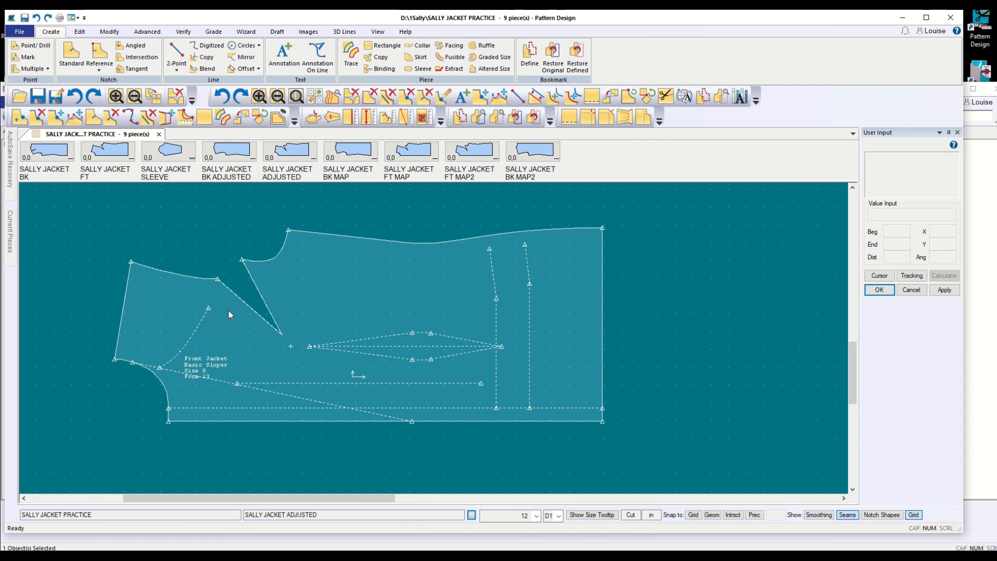
Draw the lapel's outer edge as a gently bowed 2-point curve about 13.2 in long from the lapel point to the roll line's lower end
left_click(176, 67)
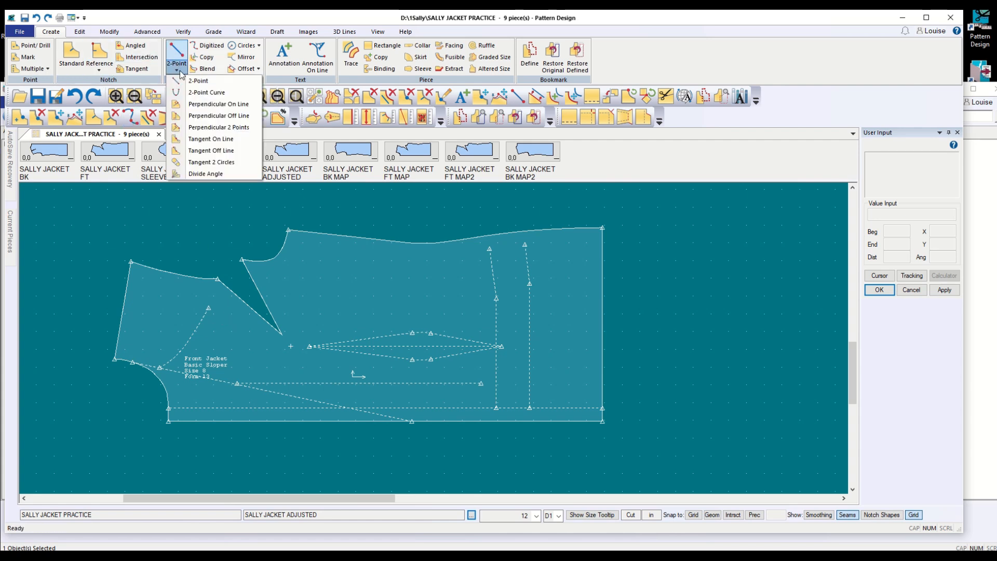
left_click(193, 97)
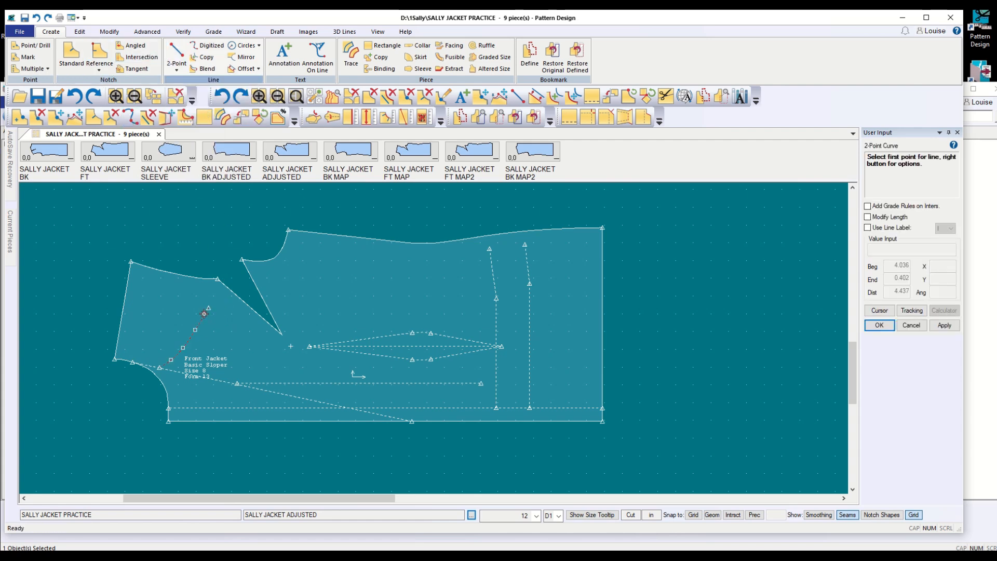
left_click(209, 306)
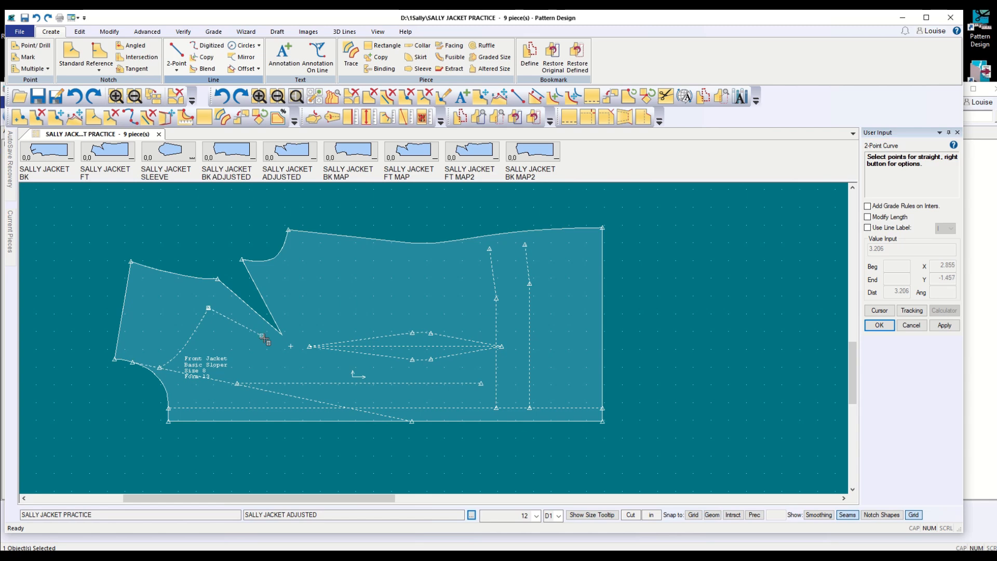
left_click(418, 420)
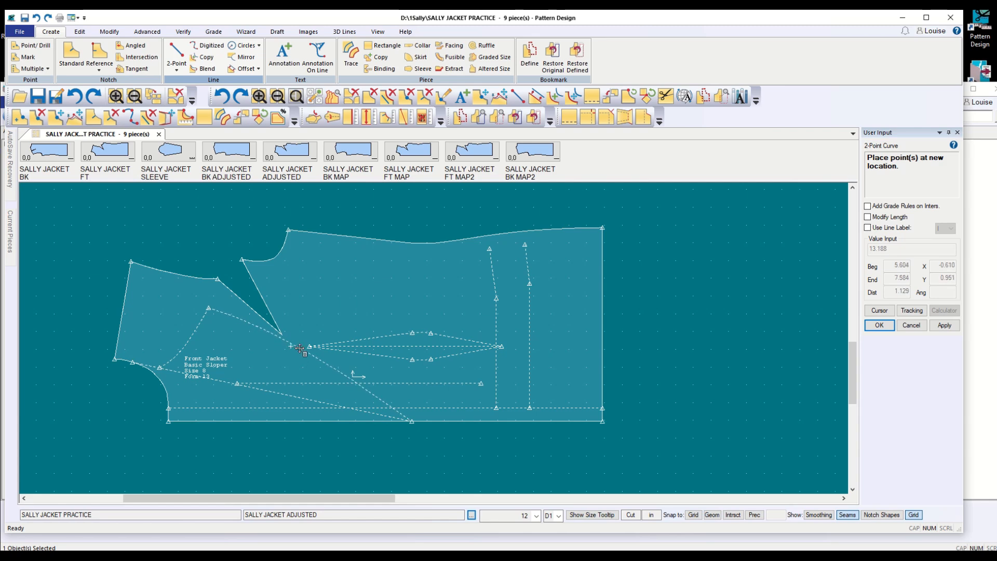
left_click(300, 348)
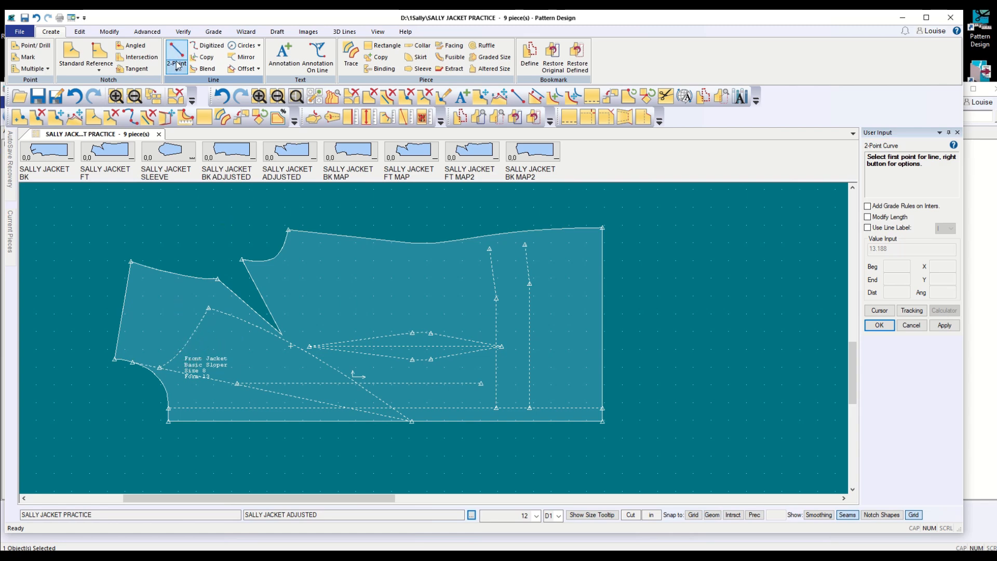
Sketch the collar with 2-point curves: about 2.3 in from mid upper lapel edge toward the shoulder dart, and about 4.6 in from its tip across the shoulder line
left_click(182, 346)
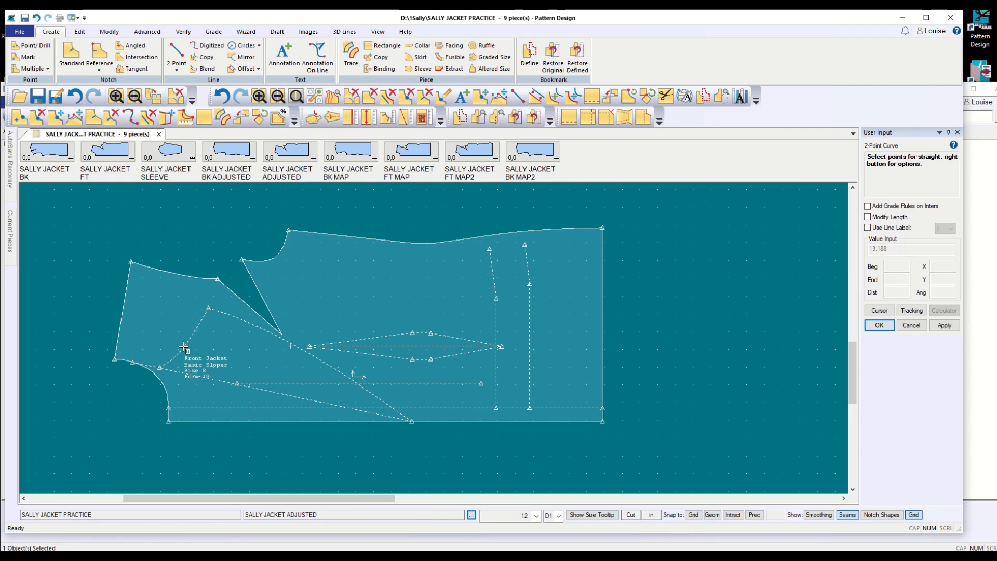
left_click(186, 307)
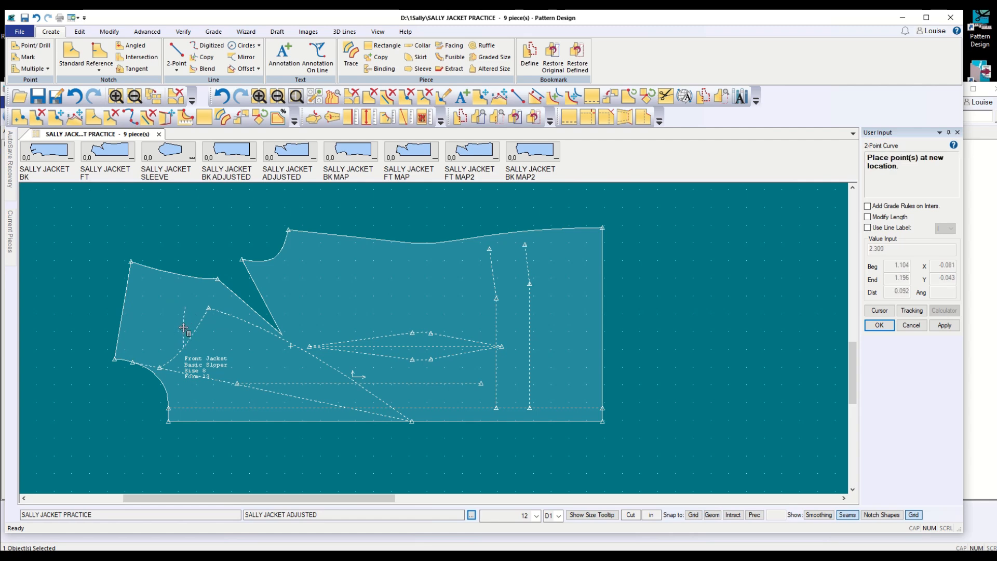
left_click(183, 328)
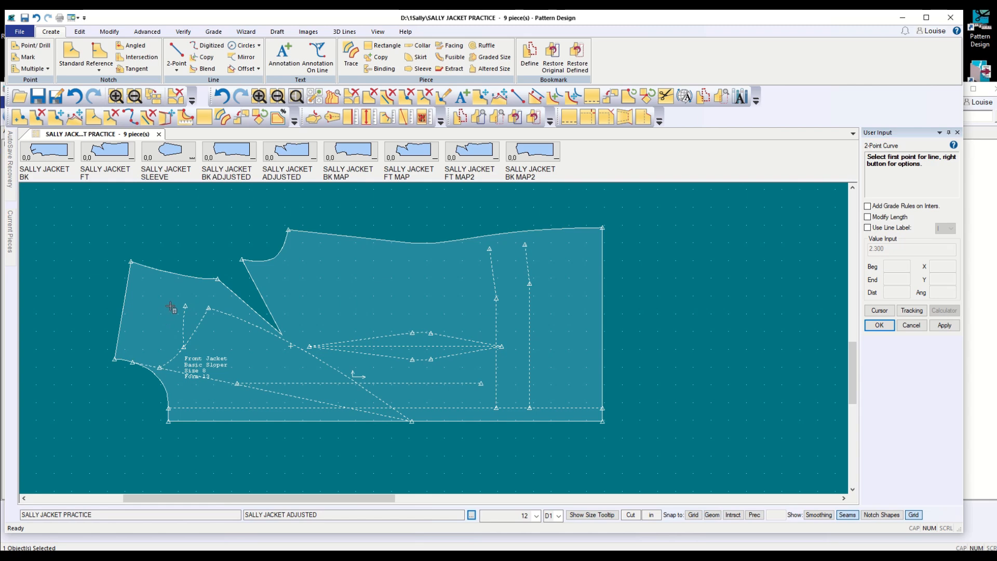
left_click(186, 305)
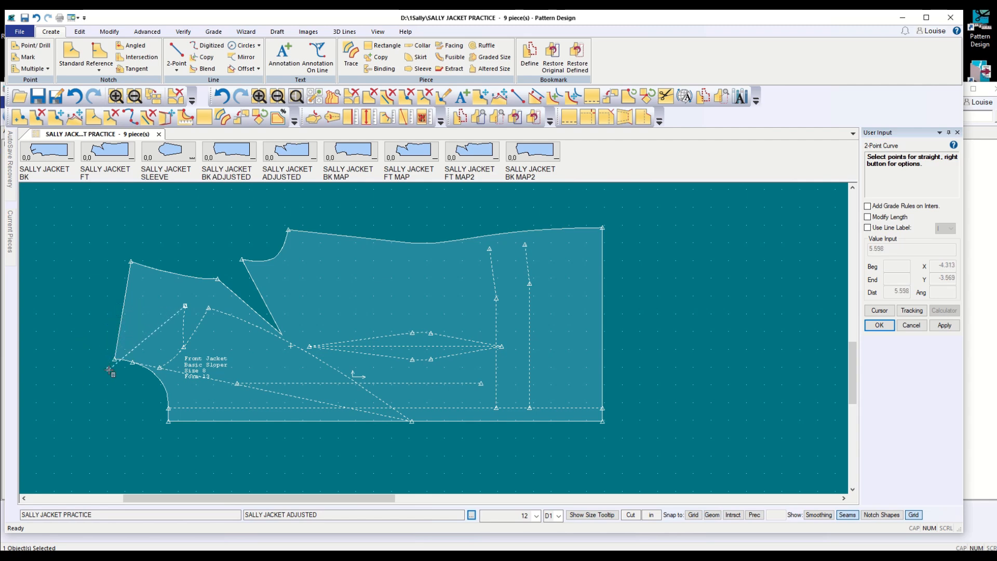
left_click(106, 319)
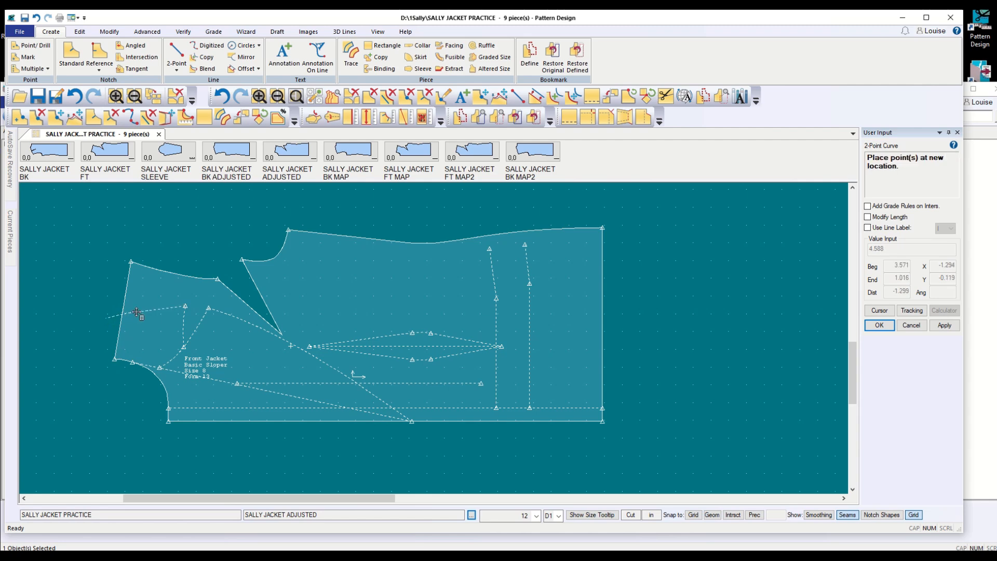
left_click(146, 306)
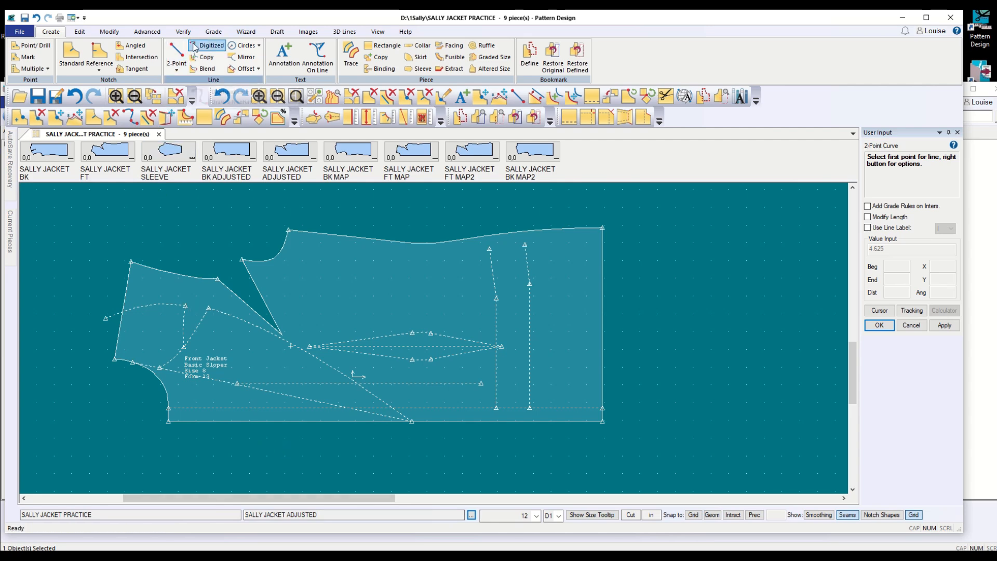
Save the adjusted front piece, reassigning its duplicate point IDs automatically
left_click(24, 19)
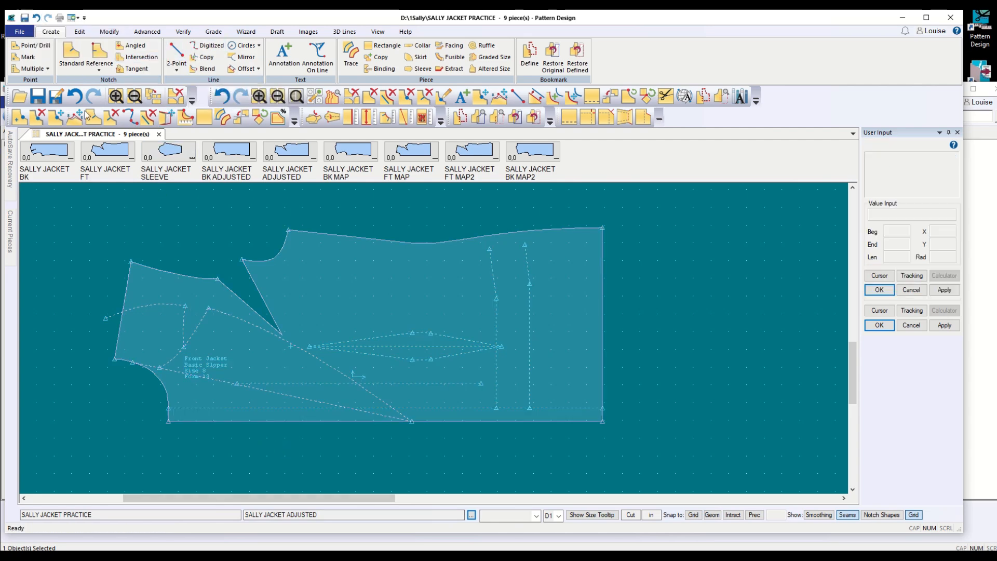
left_click(356, 343)
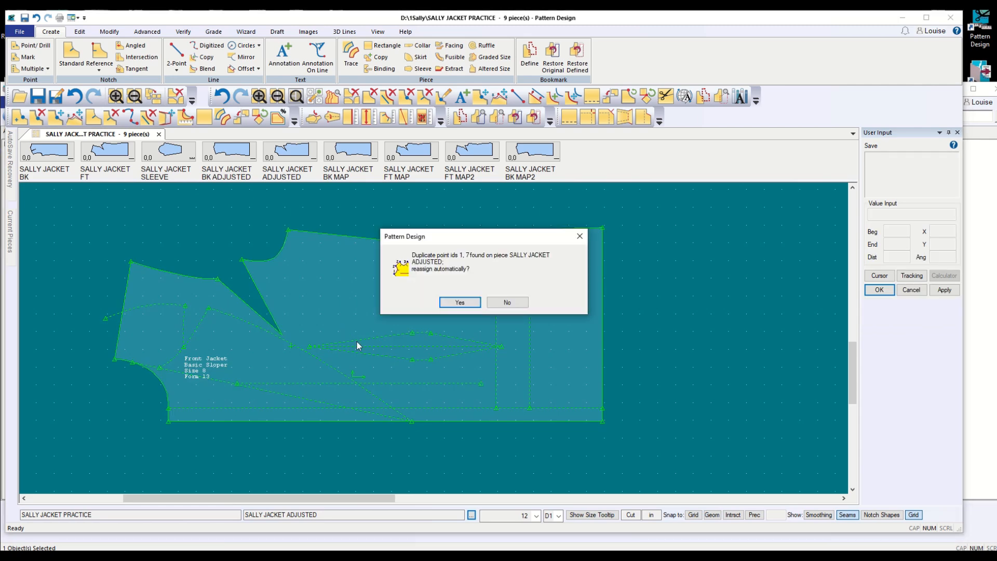
left_click(459, 302)
left_click(572, 353)
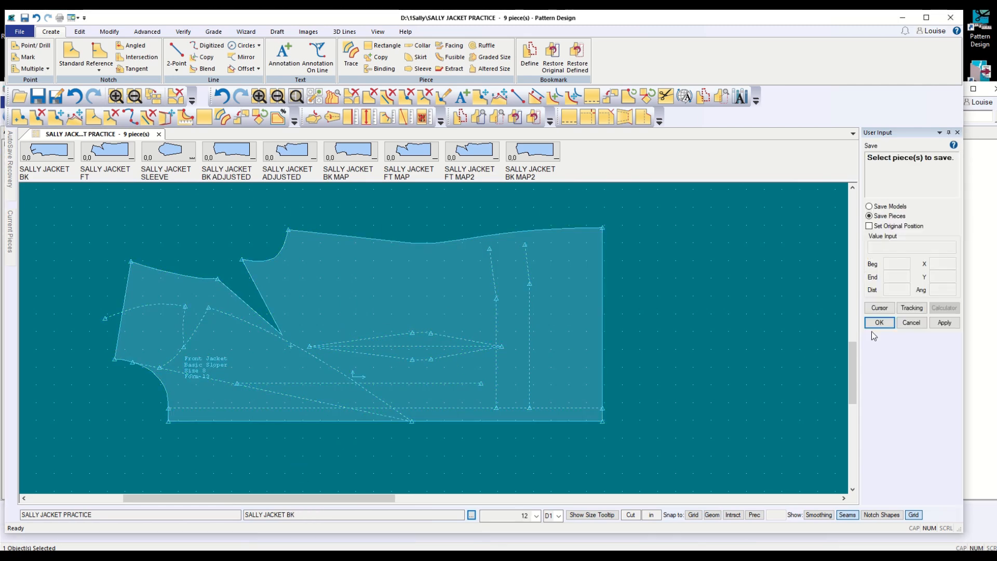
left_click(902, 326)
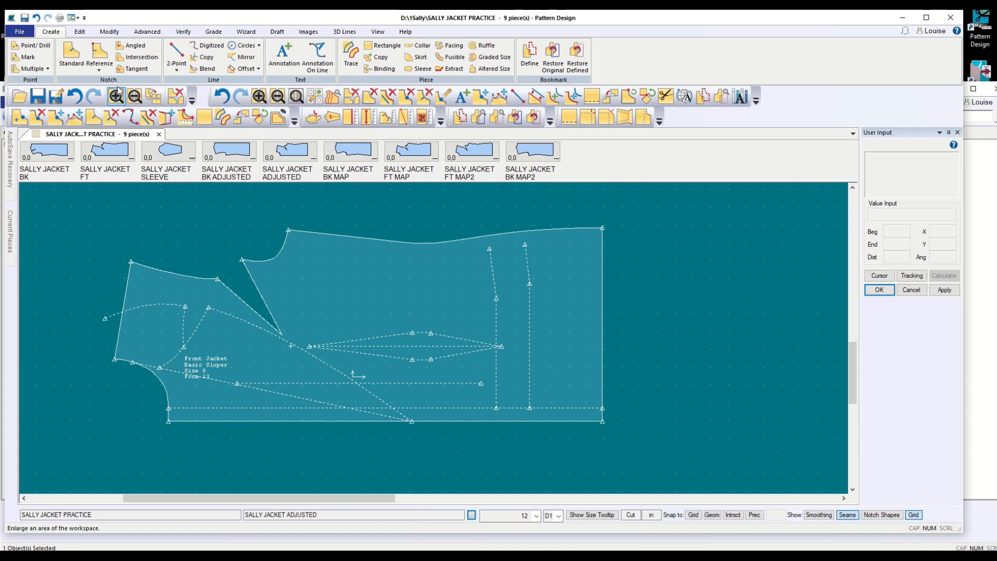
Draw a 2-point line about 10.4 in long from the outer shoulder point along the shoulder seam and beyond the neck point
left_click(177, 54)
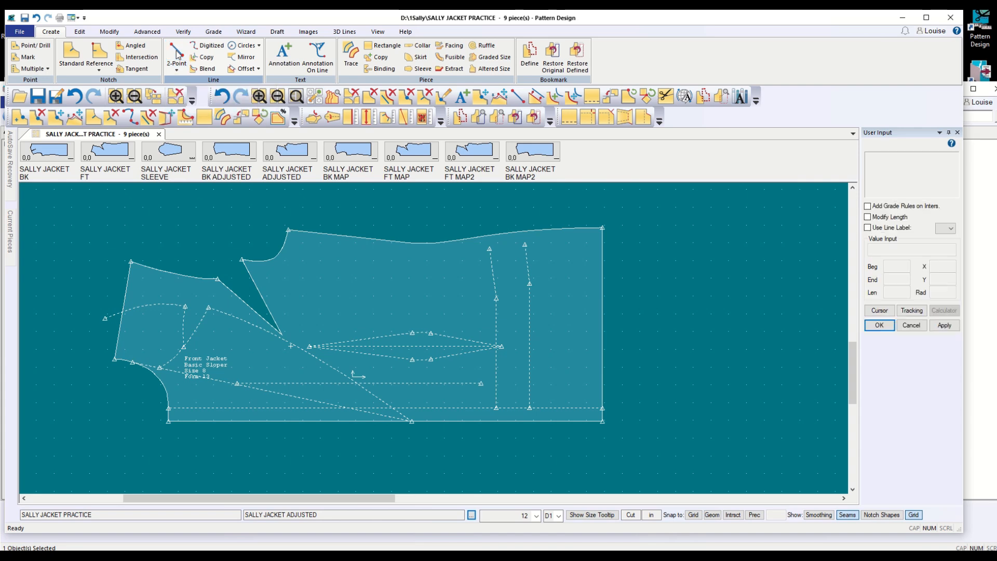
left_click(131, 261)
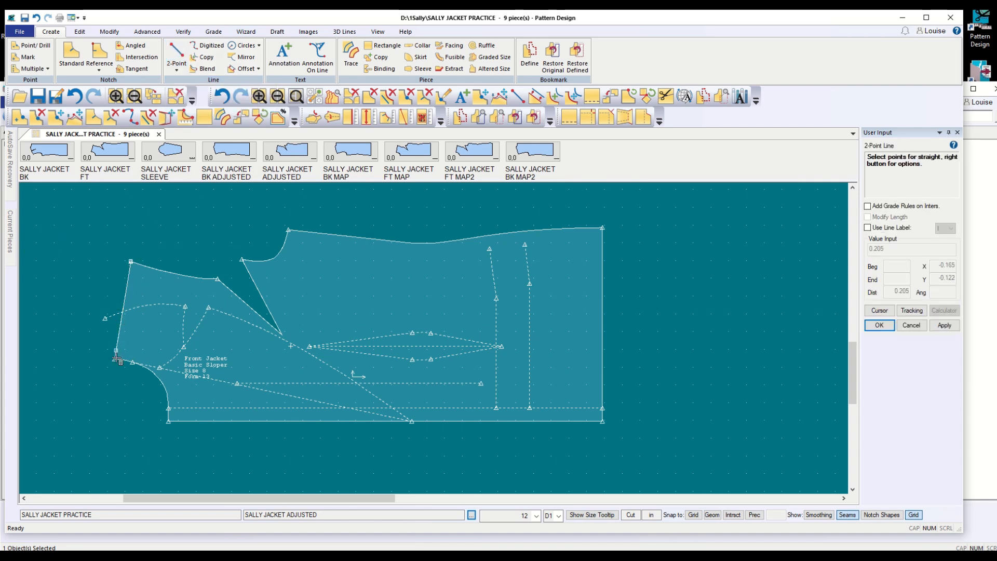
left_click(100, 444)
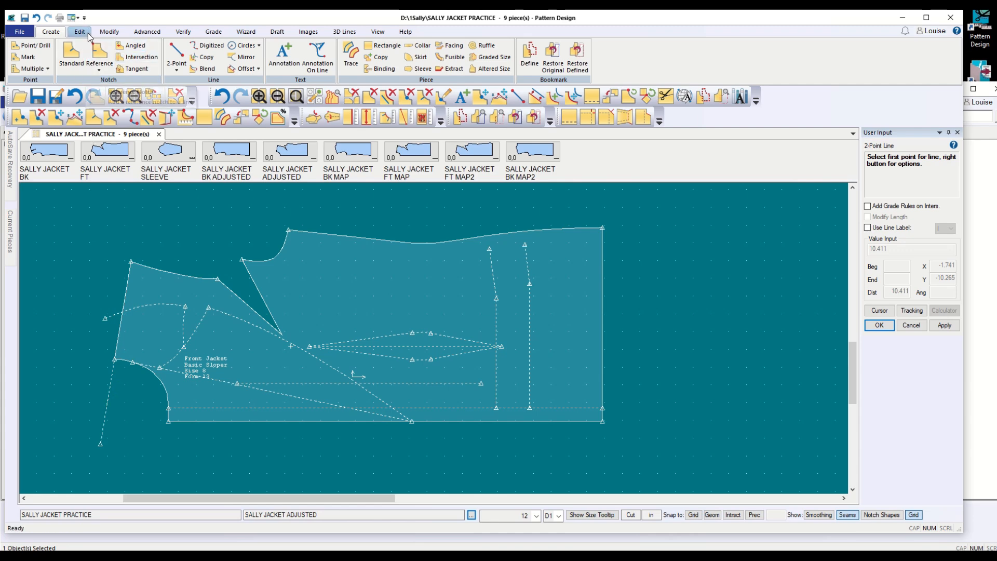
Clip the extended shoulder line at the neckline, keeping the part beyond the neck point
left_click(110, 31)
scroll(99, 384, "up", 3)
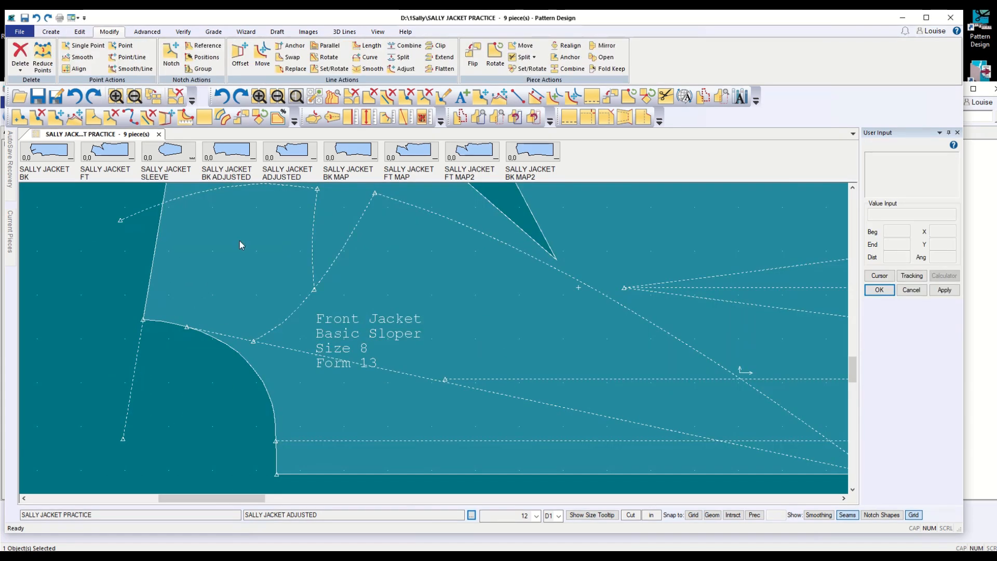
left_click(404, 58)
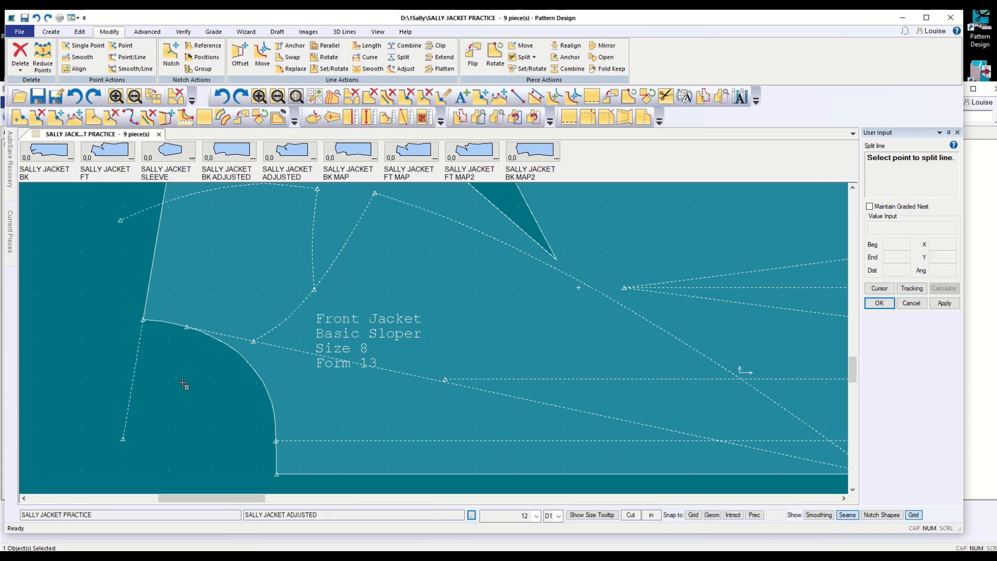
left_click(437, 45)
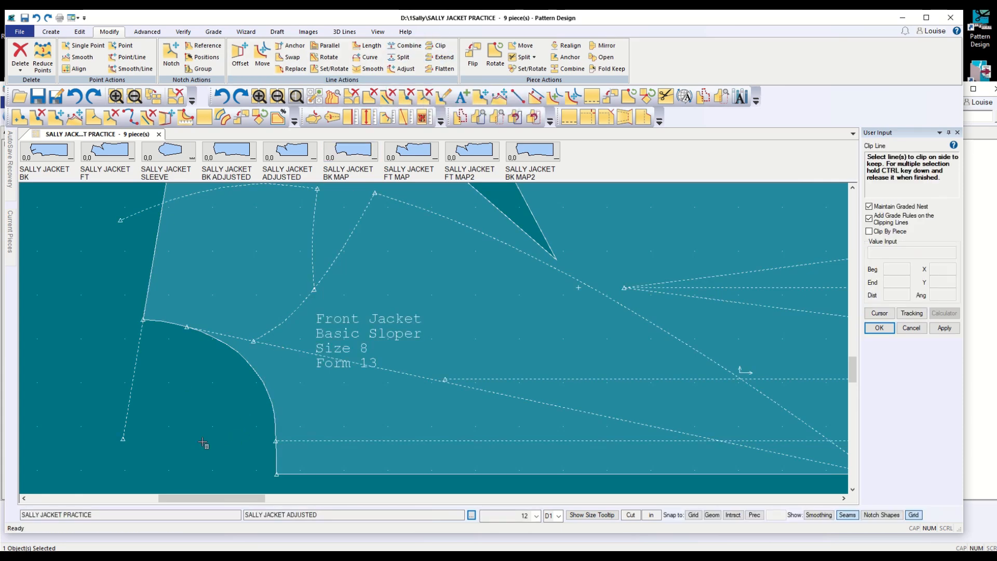
left_click(133, 386)
left_click(134, 386)
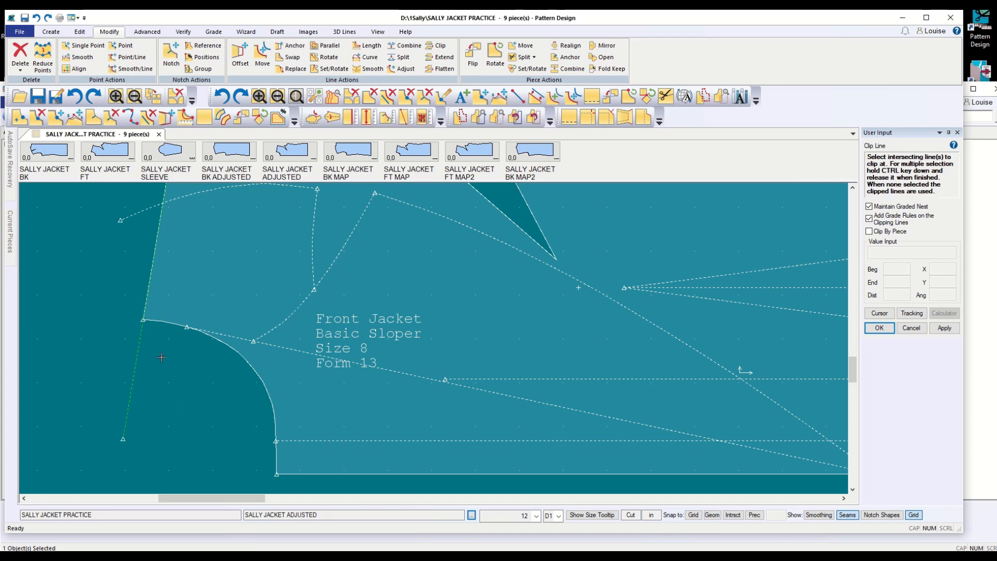
left_click(161, 330)
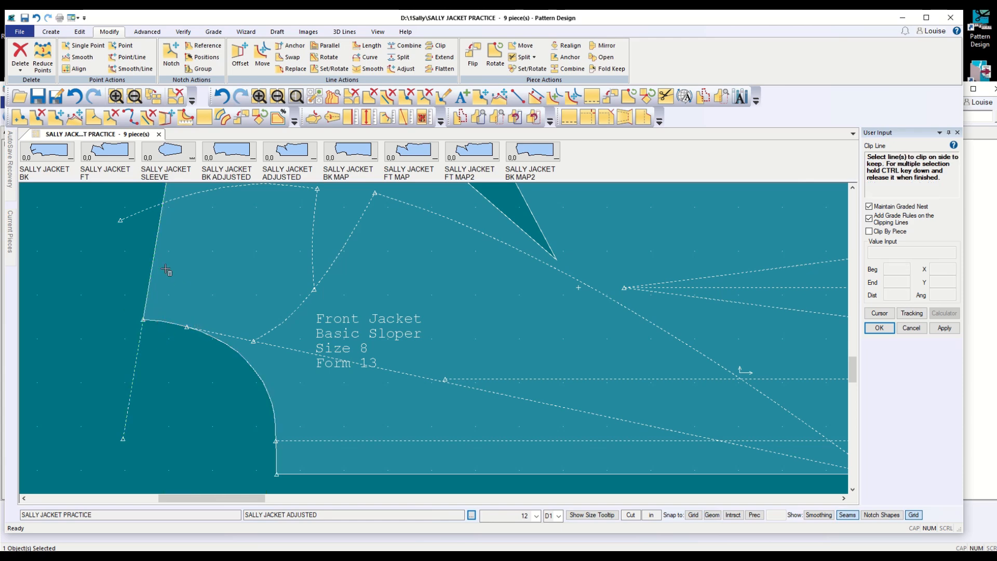
scroll(142, 337, "down", 1)
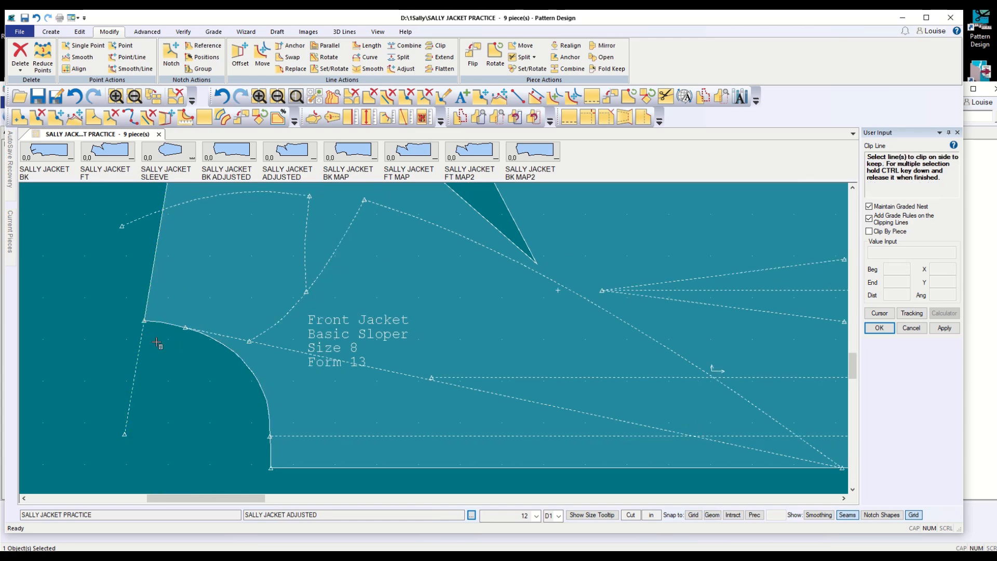
scroll(141, 329, "up", 5)
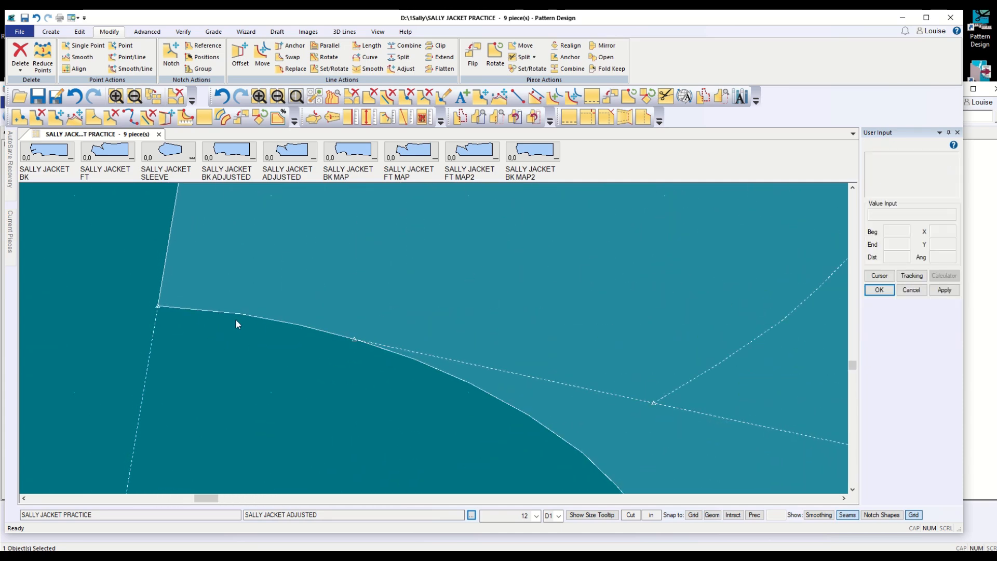
scroll(232, 401, "down", 5)
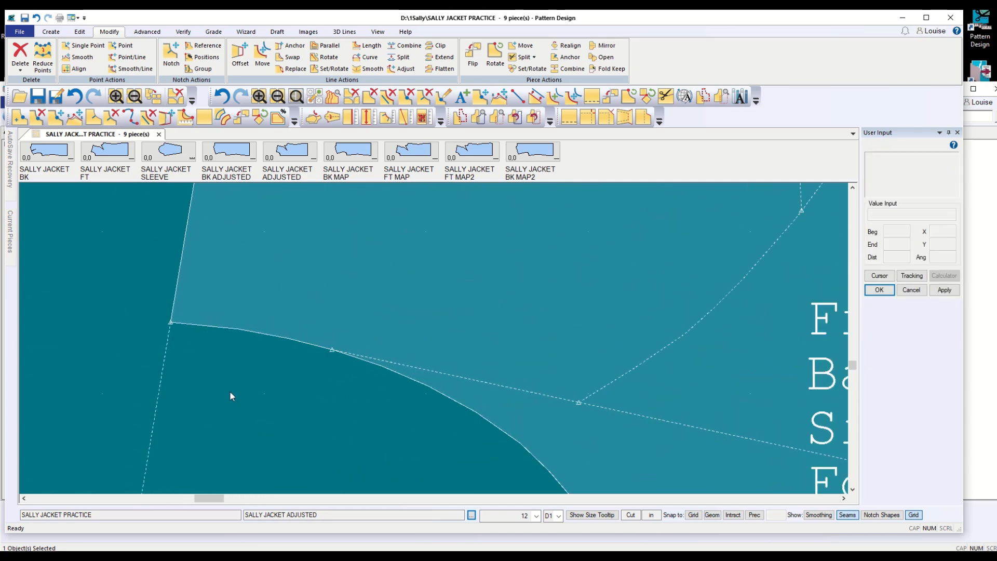
scroll(204, 394, "down", 1)
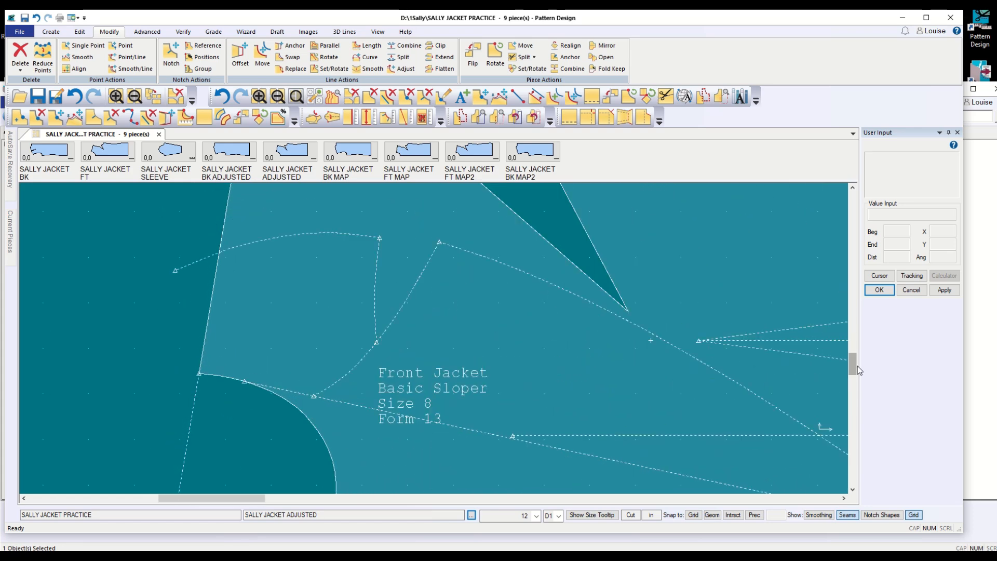
left_click_drag(852, 363, 854, 371)
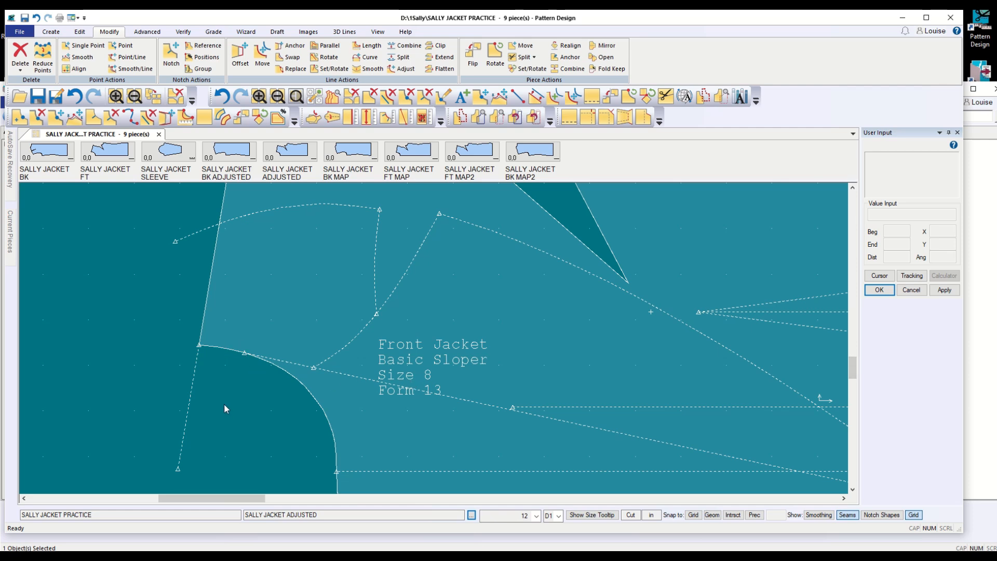
Draw a 2-point line about 17.1 in long from 1 in beyond the neck point on the extended shoulder line to the lapel break point
left_click(51, 33)
left_click(177, 57)
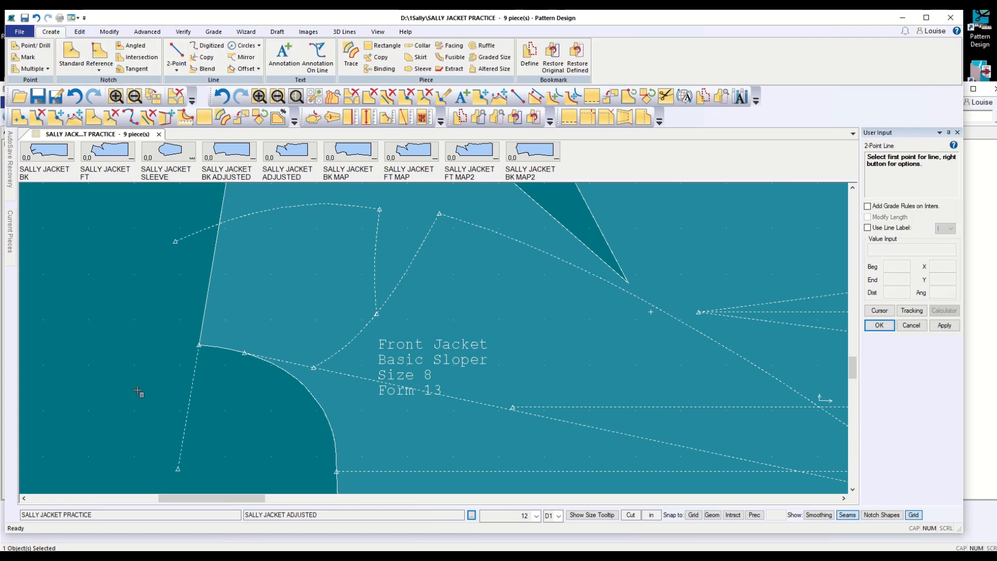
right_click(92, 384)
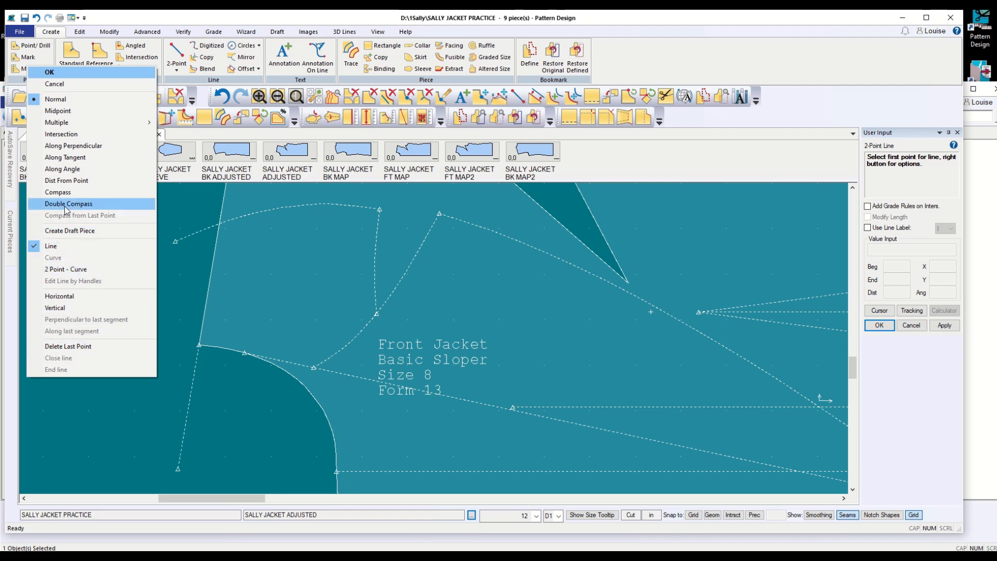
left_click(61, 181)
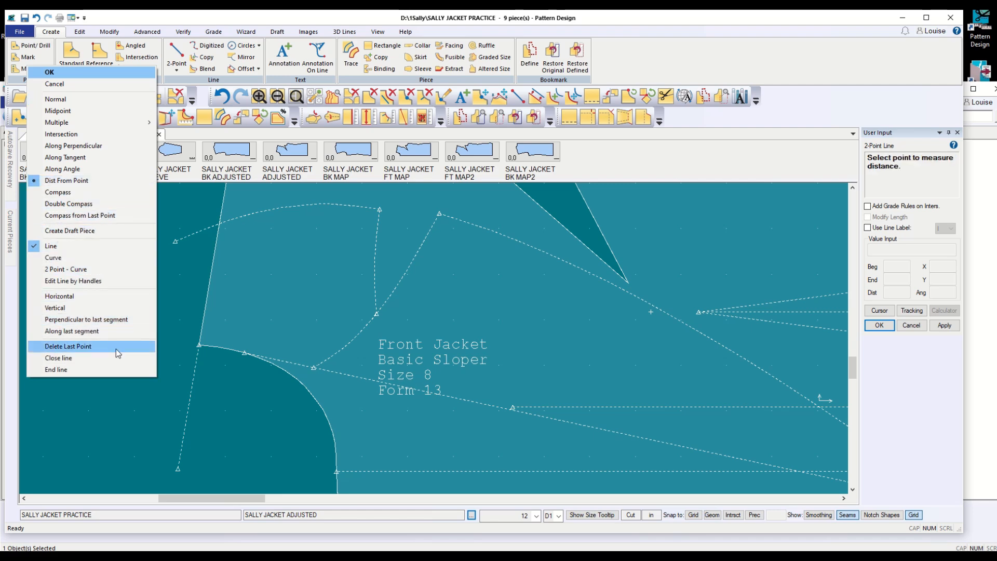
left_click(136, 428)
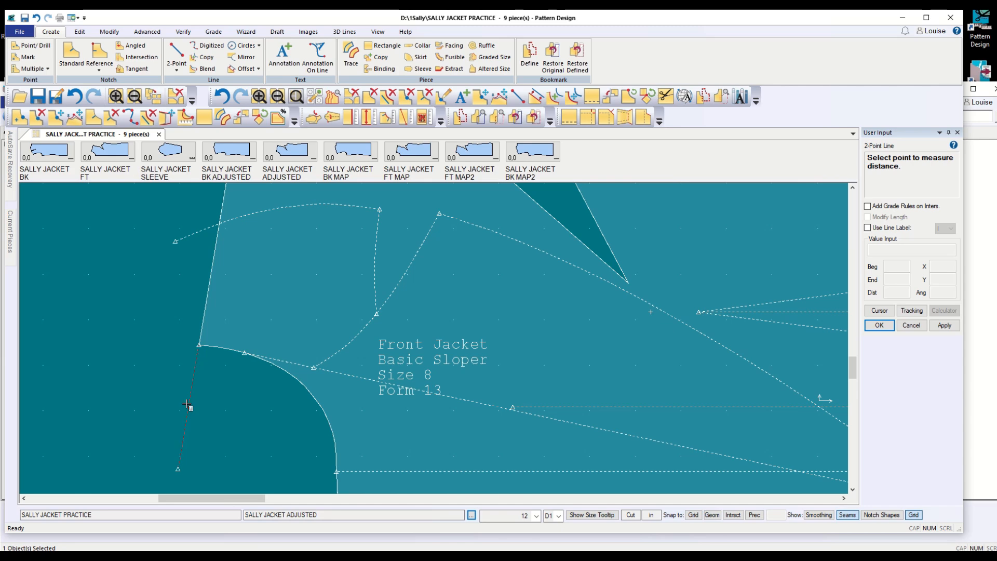
left_click(196, 366)
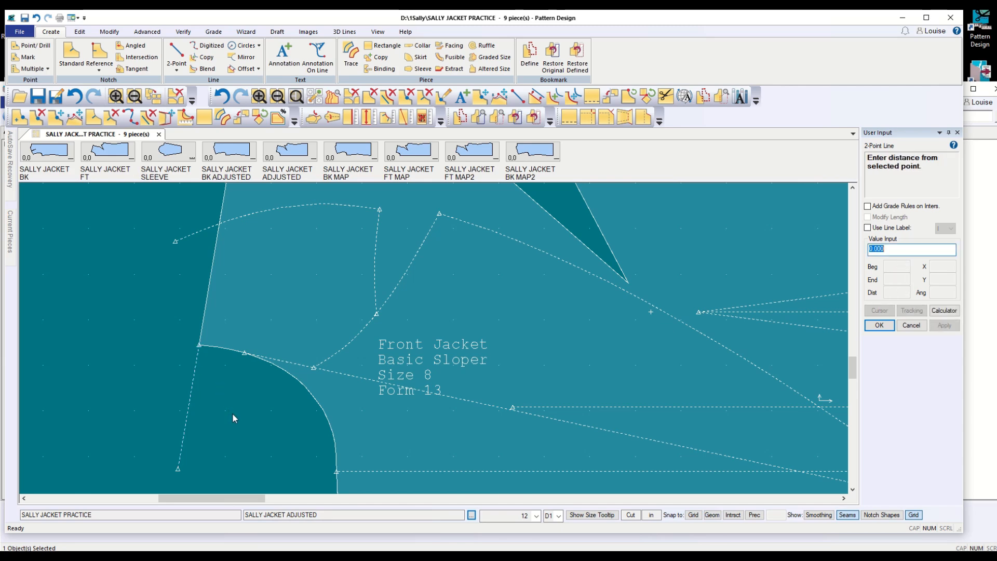
type("1")
left_click(878, 325)
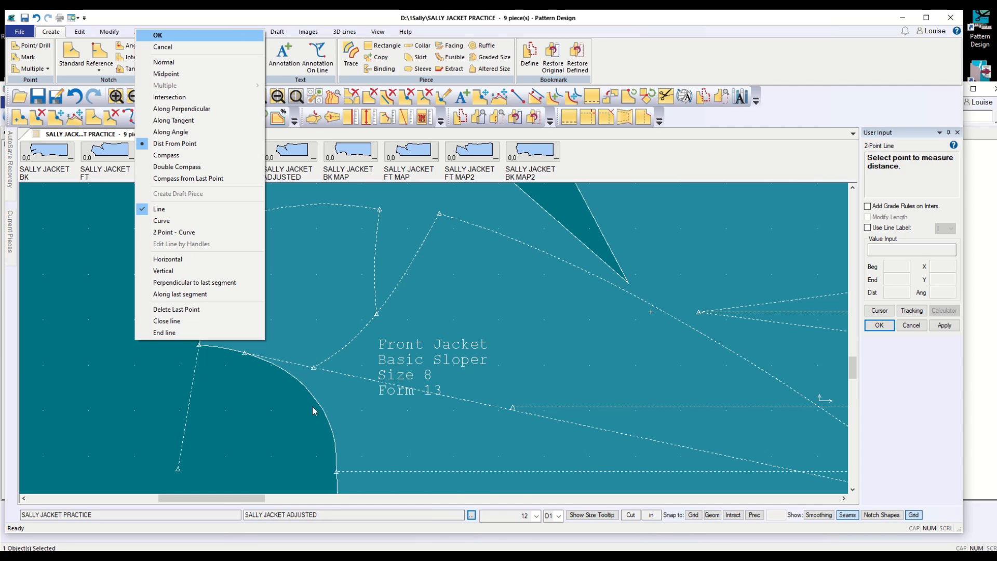
left_click(166, 62)
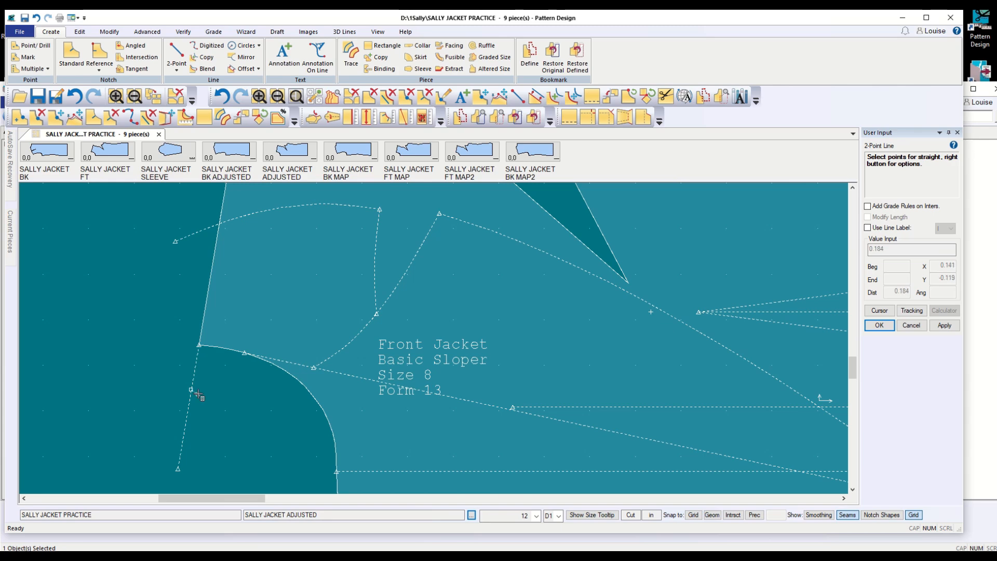
scroll(235, 411, "up", 1)
scroll(237, 411, "down", 4)
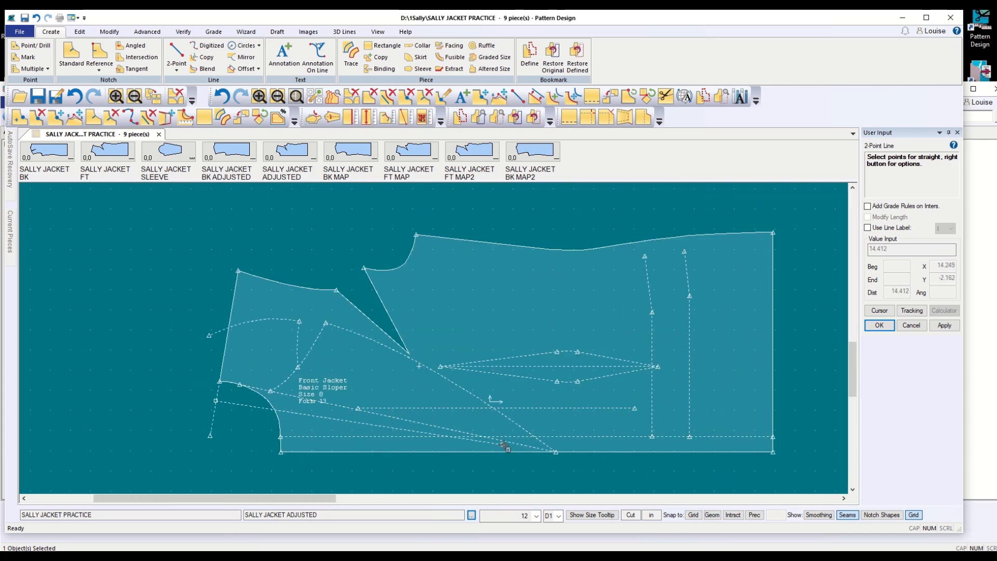
left_click(556, 452)
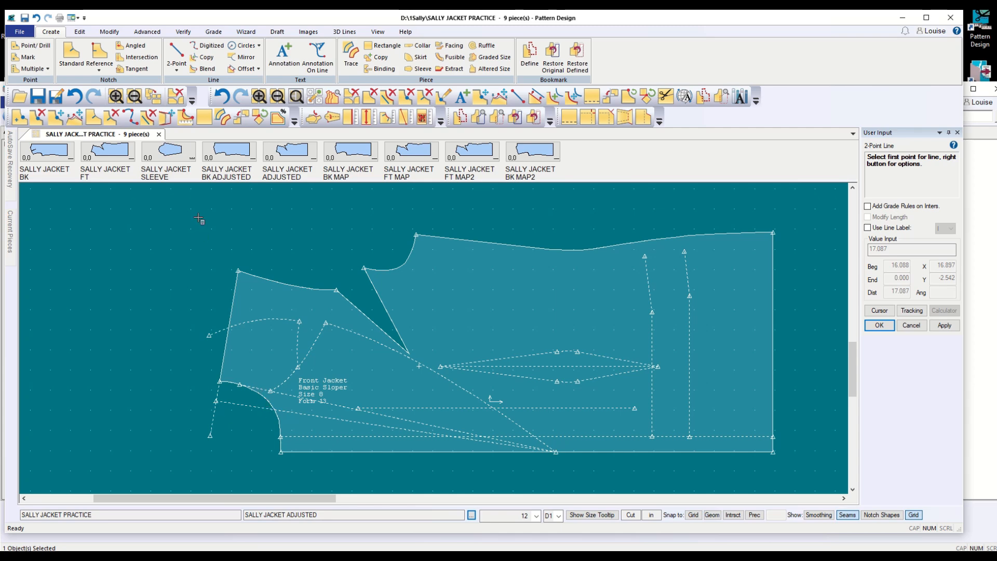
Draw a 2-point curve about 5.2 in long from the new roll line near the neckline to the lapel's outer tip
left_click(177, 68)
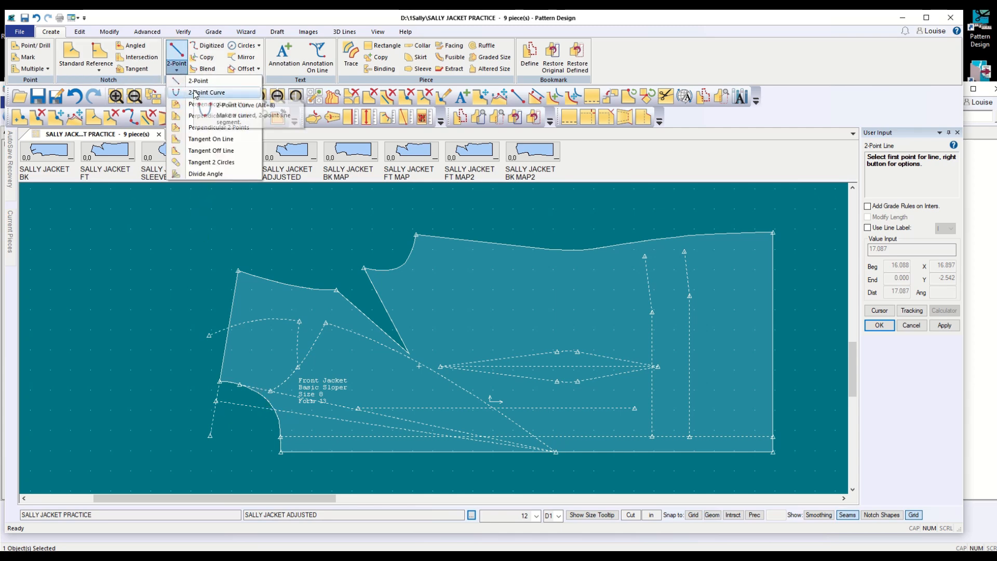
left_click(207, 92)
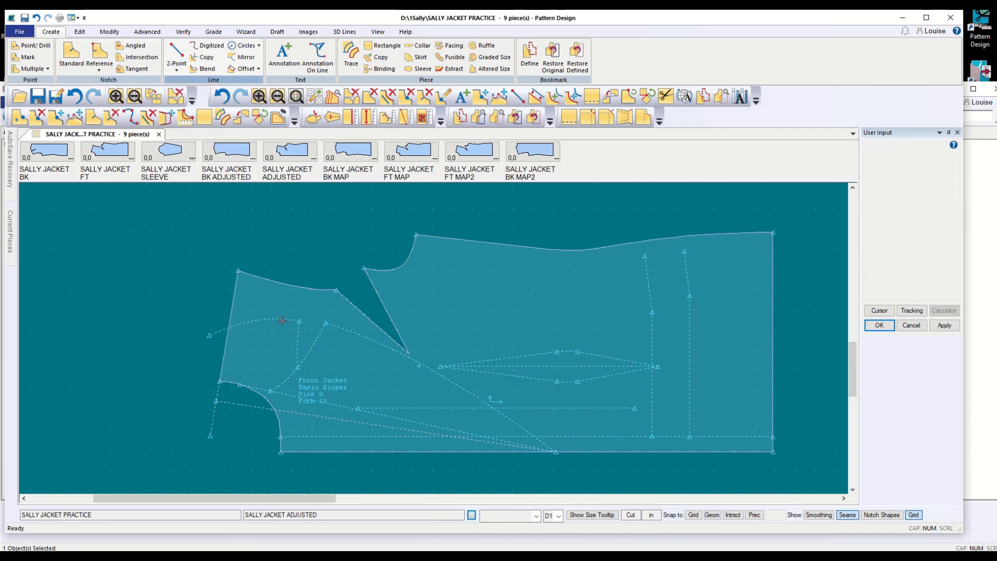
left_click(268, 410)
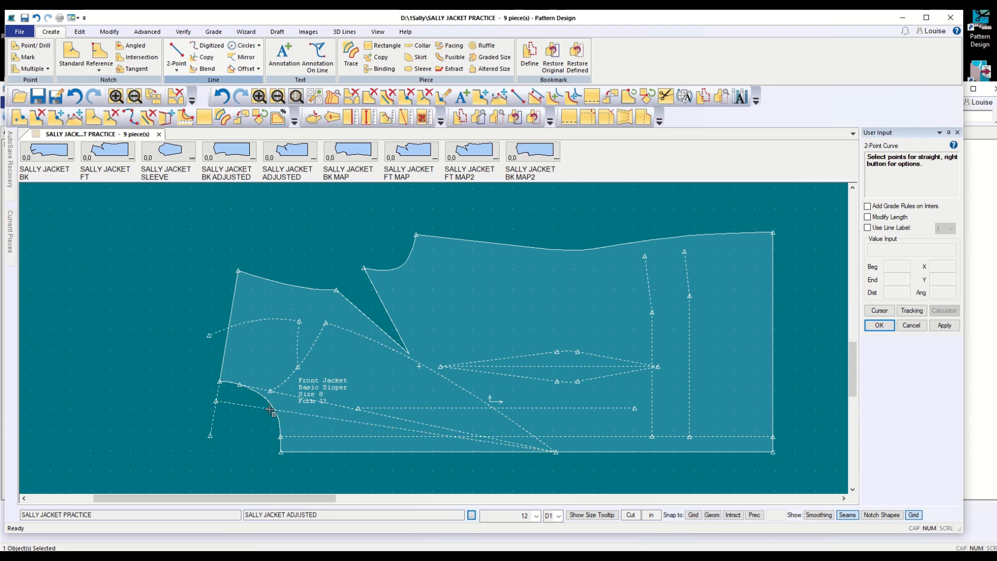
left_click(326, 324)
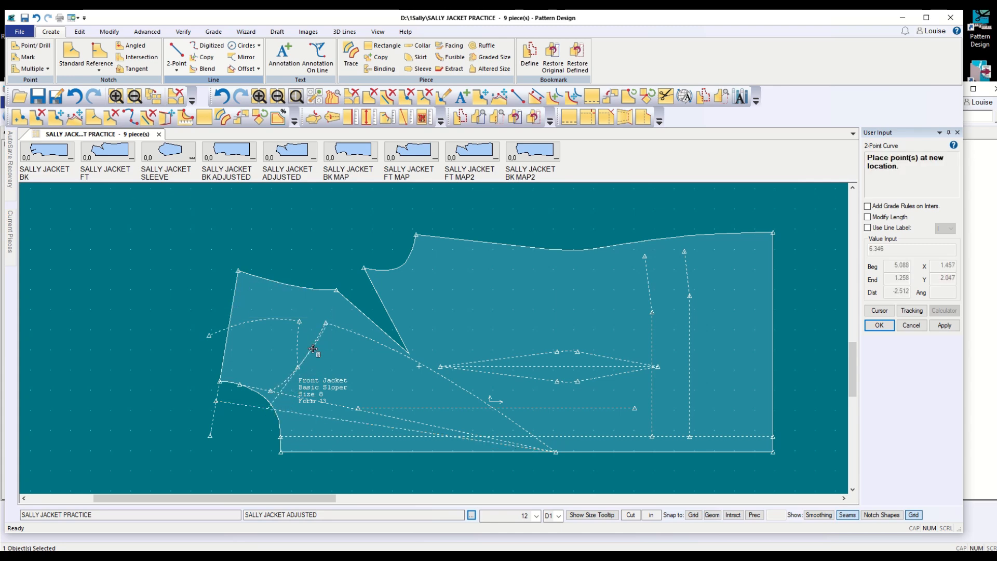
left_click(290, 388)
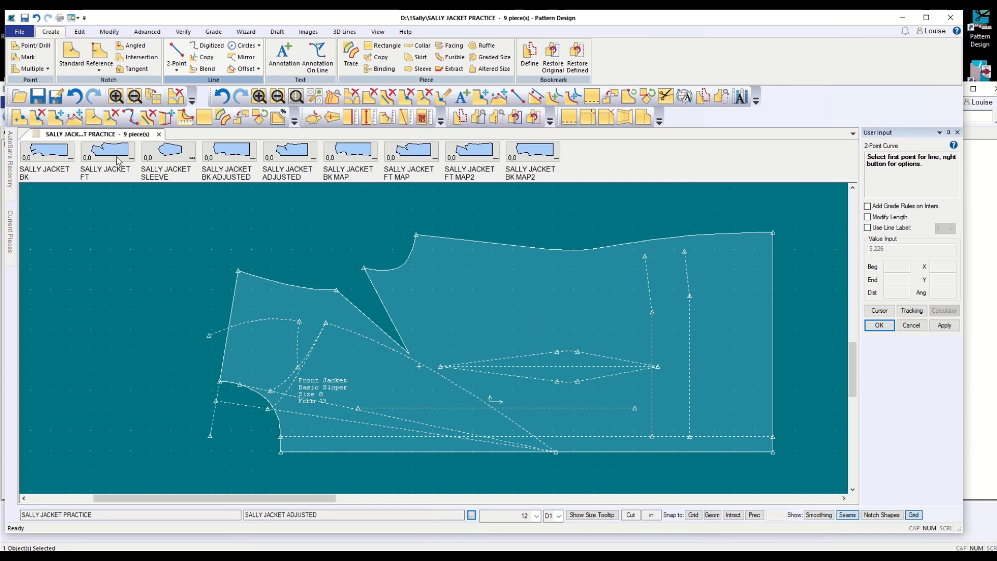
Draw a sagging 2-point curve about 1.6 in long from the original lapel edge's neckline end to the new lapel curve
left_click(176, 71)
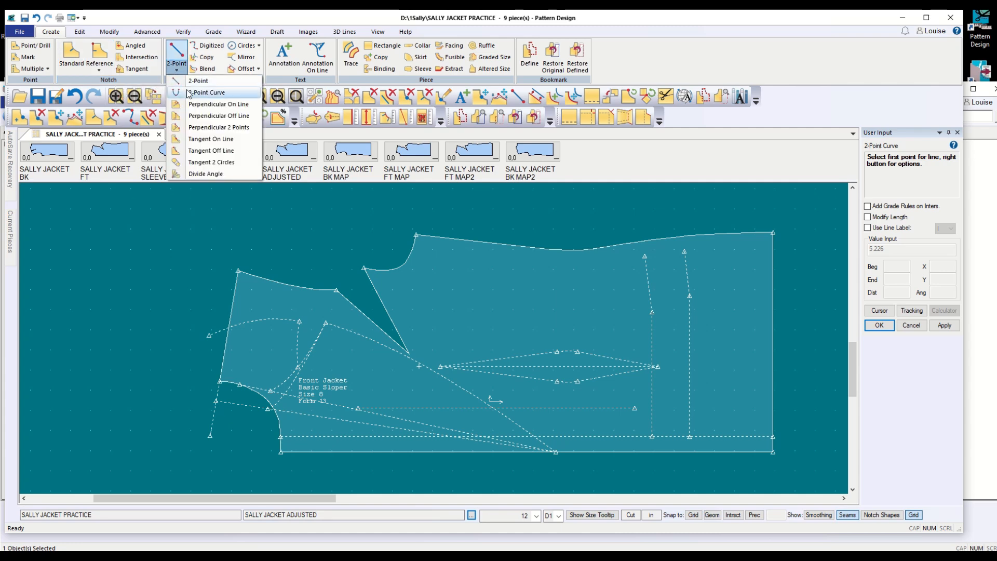
left_click(202, 83)
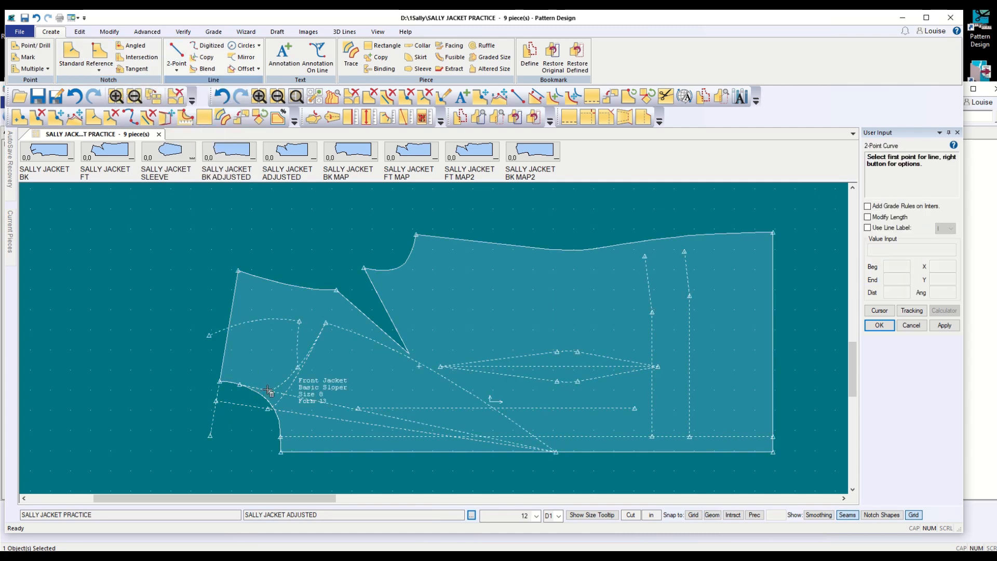
left_click(268, 390)
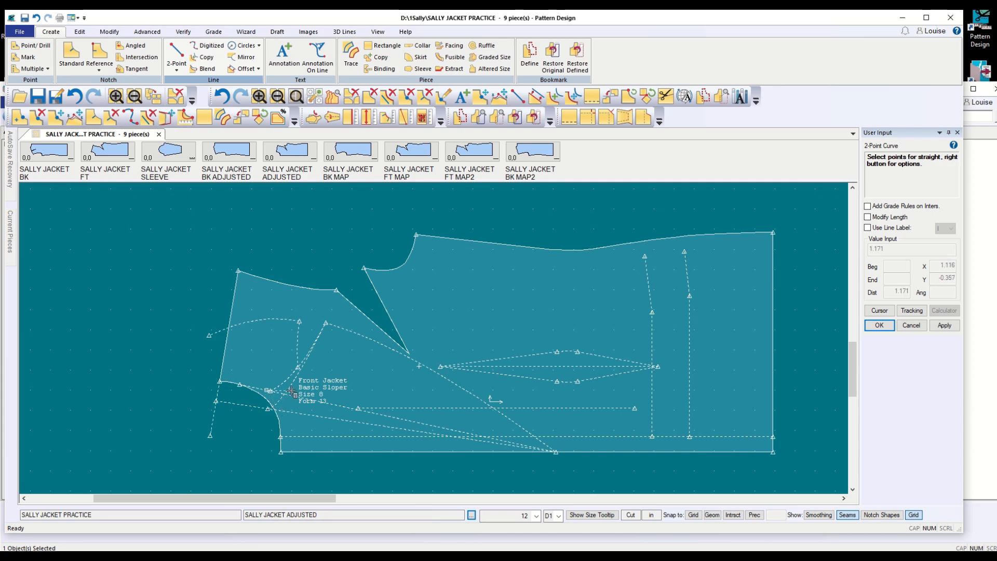
left_click(288, 388)
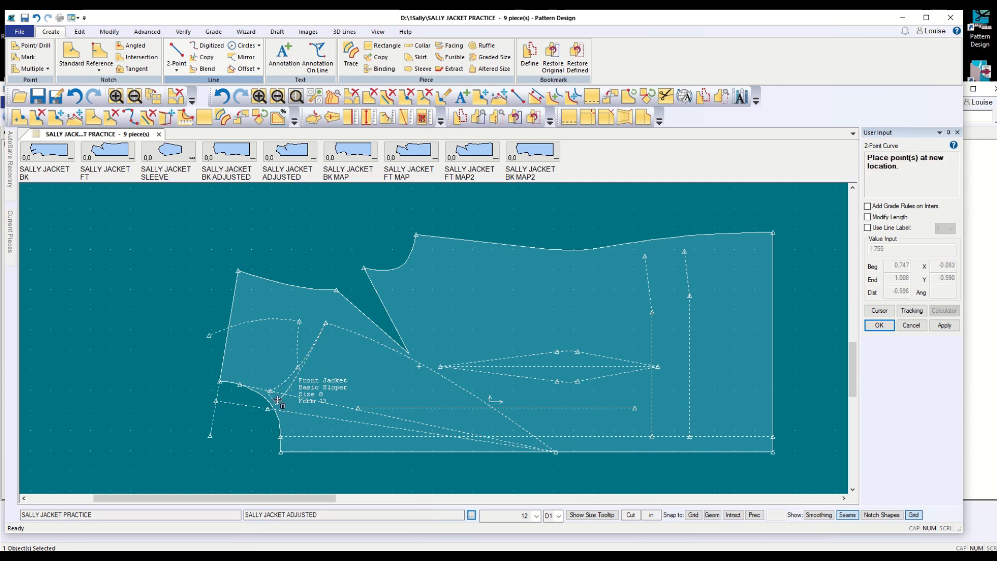
left_click(276, 398)
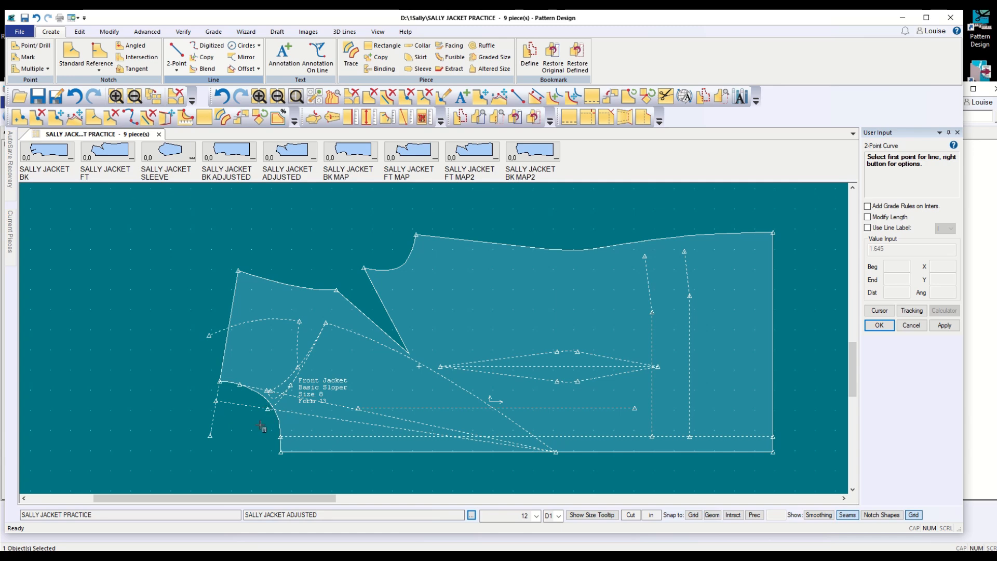
scroll(259, 426, "up", 3)
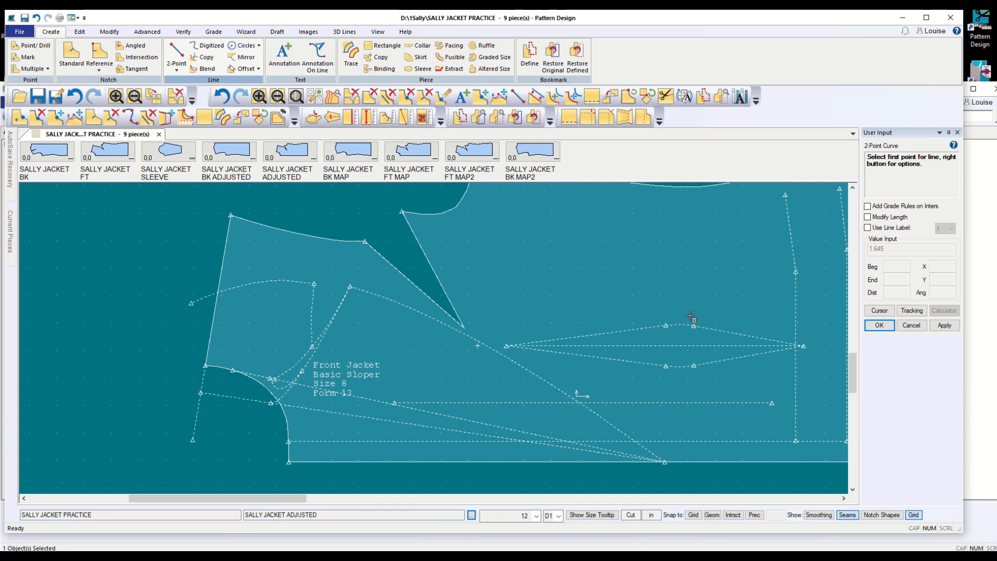
left_click(911, 325)
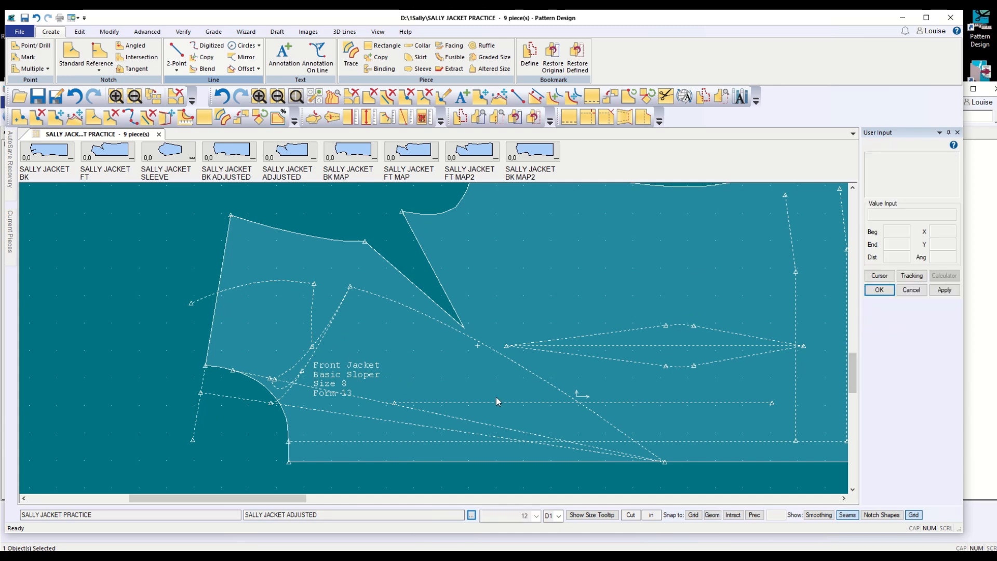
Mirror the lapel and collar outline curves about the new roll line, beyond the front edge
scroll(467, 404, "up", 2)
scroll(354, 409, "down", 3)
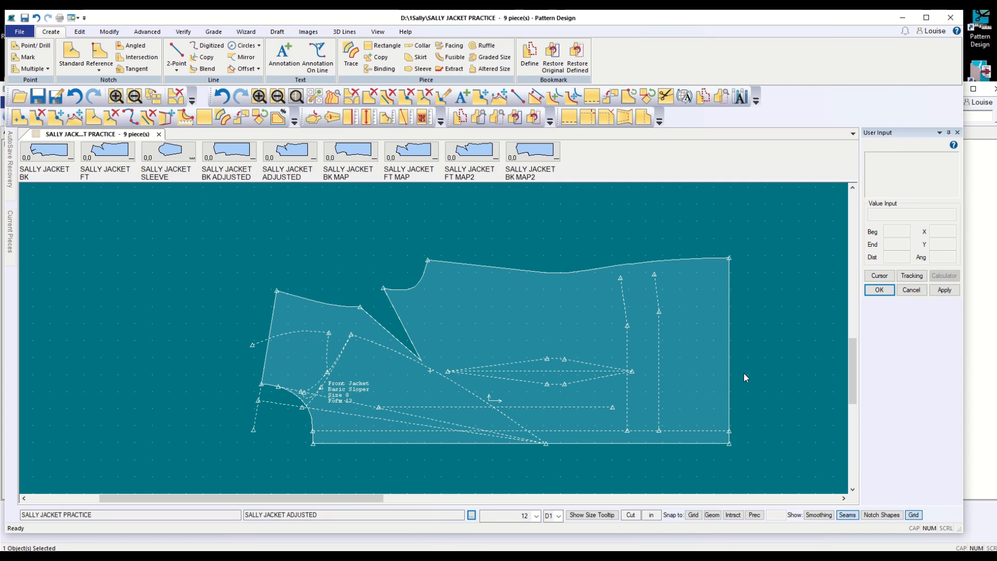
scroll(852, 491, "down", 2)
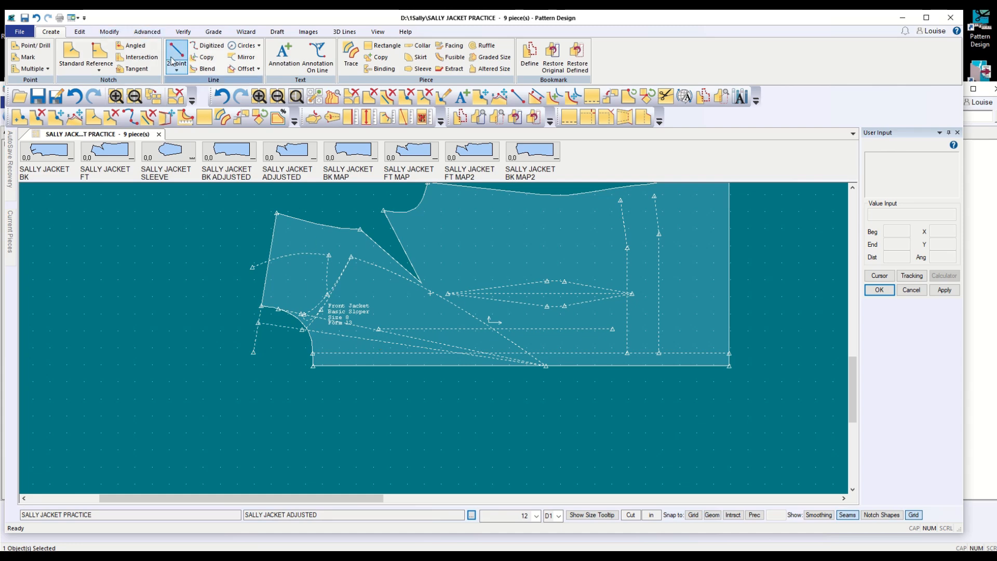
left_click(241, 57)
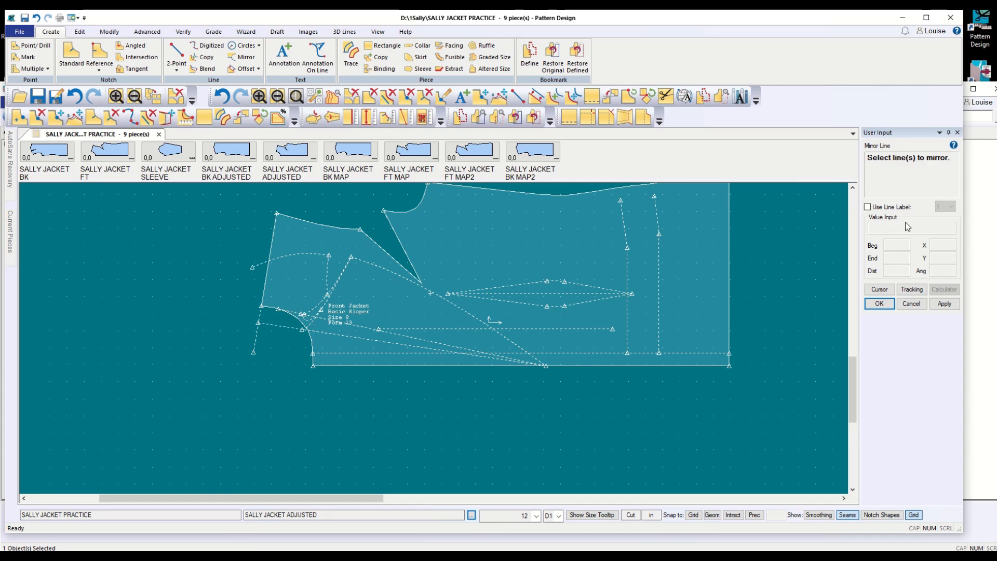
left_click(298, 254)
left_click(328, 293)
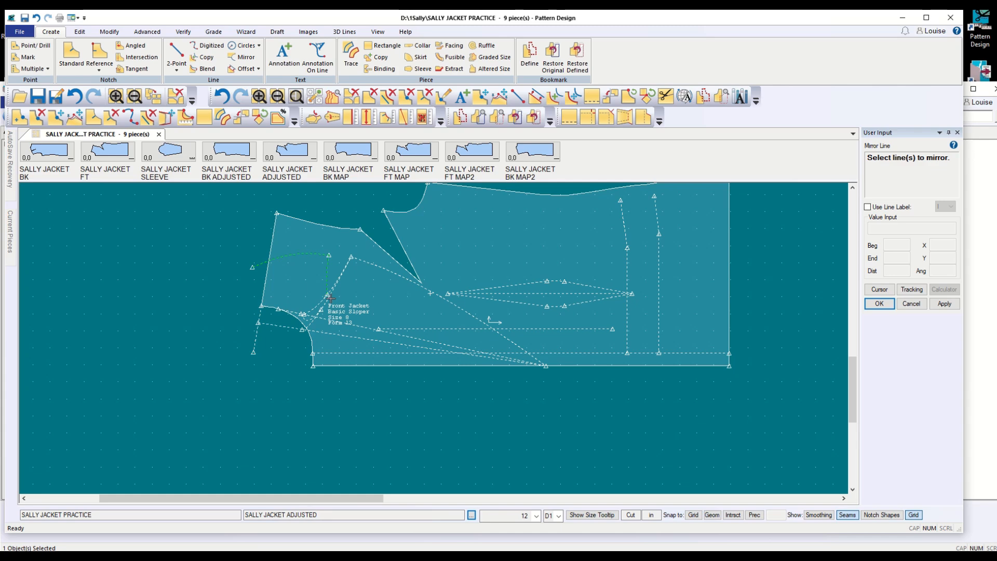
left_click(330, 299)
left_click(367, 265)
key("Return")
left_click(880, 307)
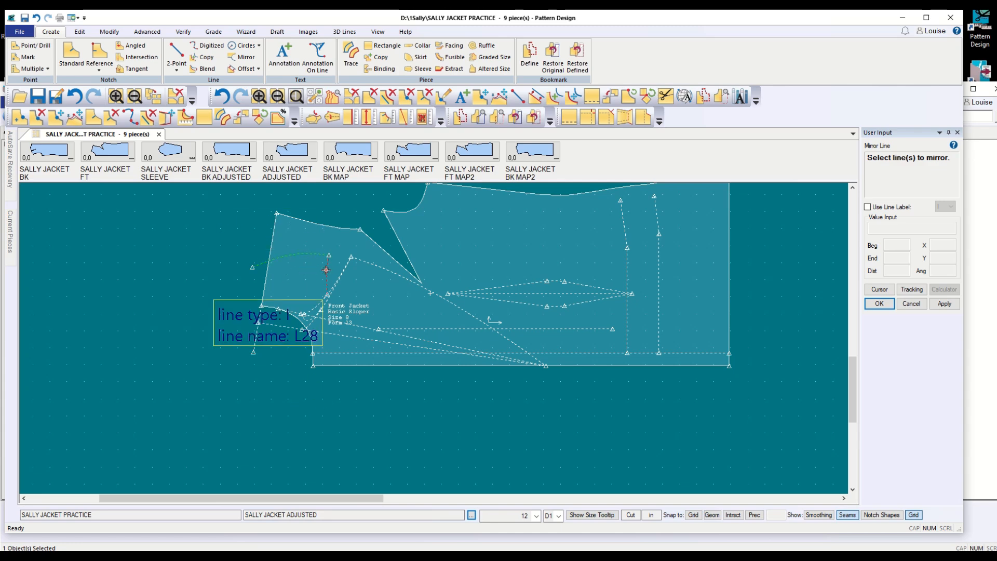
left_click(324, 305)
left_click(371, 263)
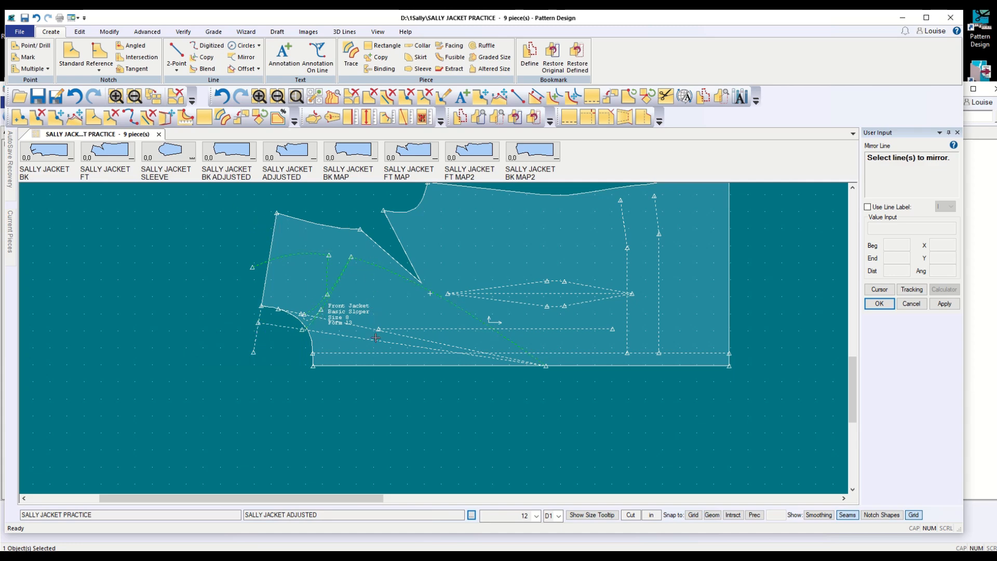
right_click(389, 427)
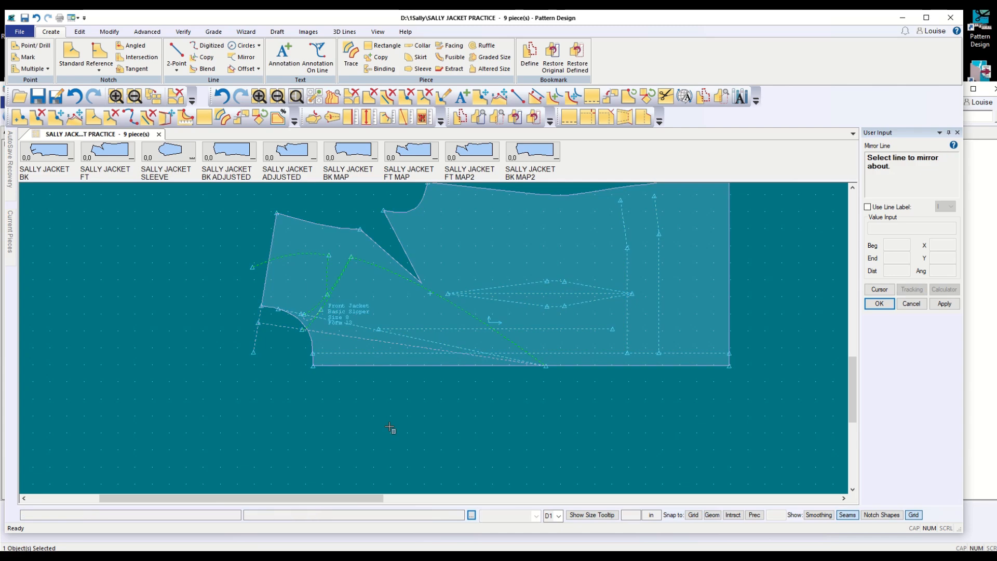
left_click(328, 334)
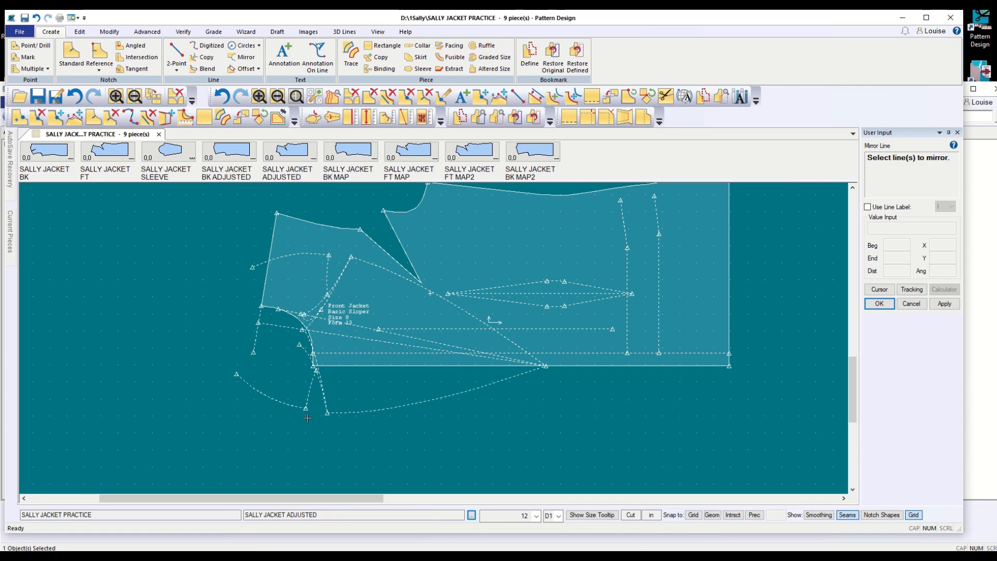
Draw a 2-point curve about 2.3 in long from the mirrored new upper lapel edge to the mirrored collar tip
scroll(308, 412, "up", 4)
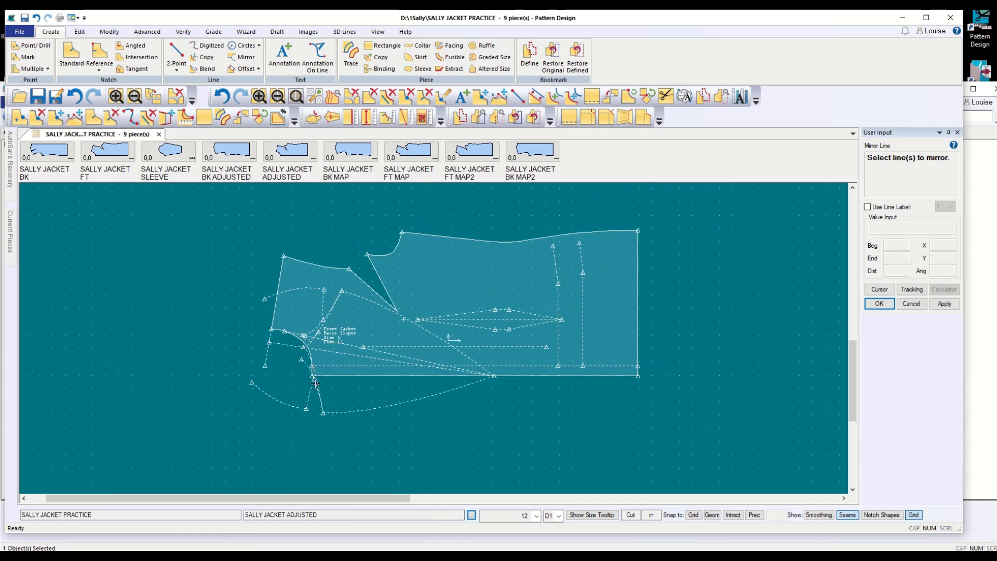
scroll(319, 390, "up", 2)
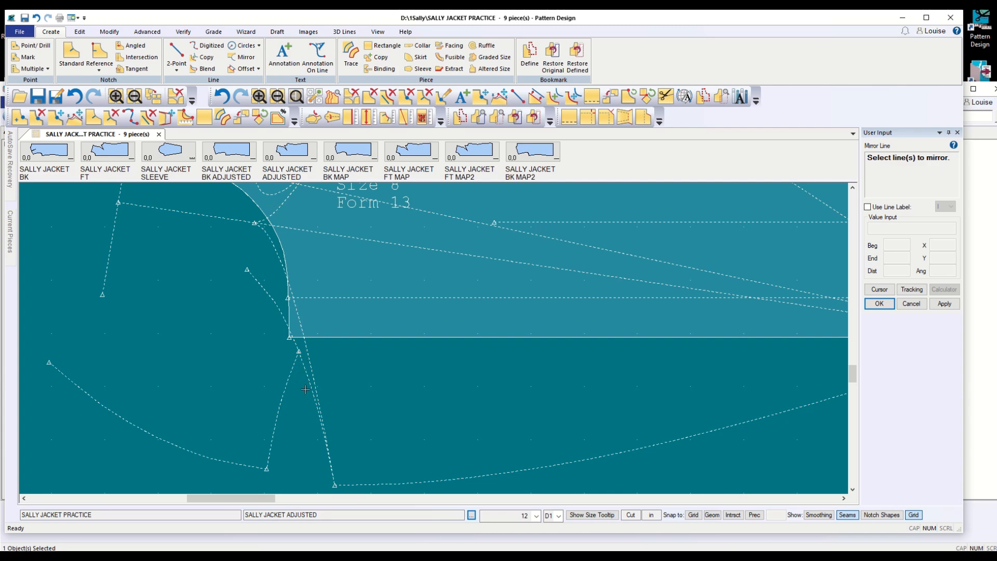
left_click(176, 67)
left_click(193, 95)
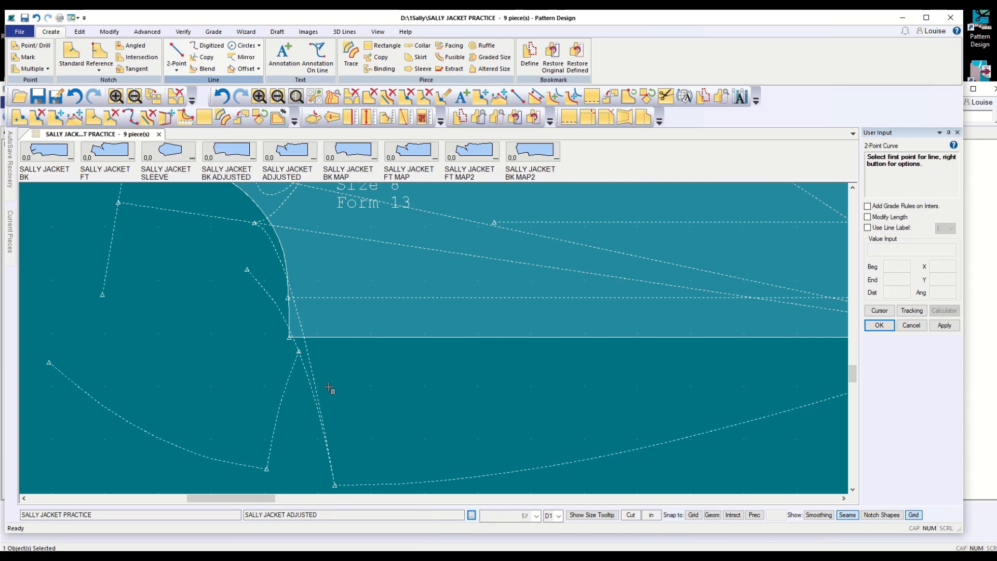
left_click(308, 354)
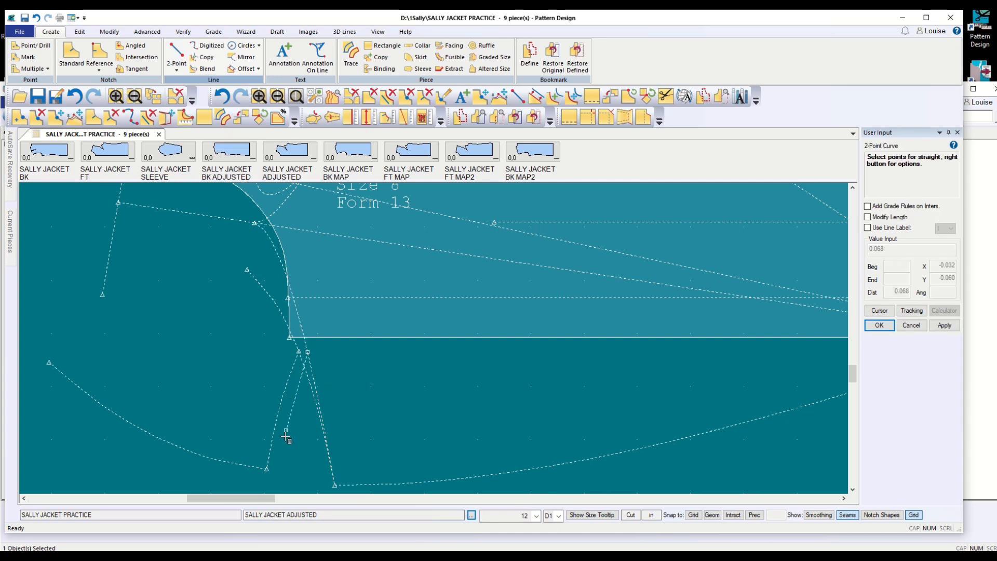
left_click(266, 468)
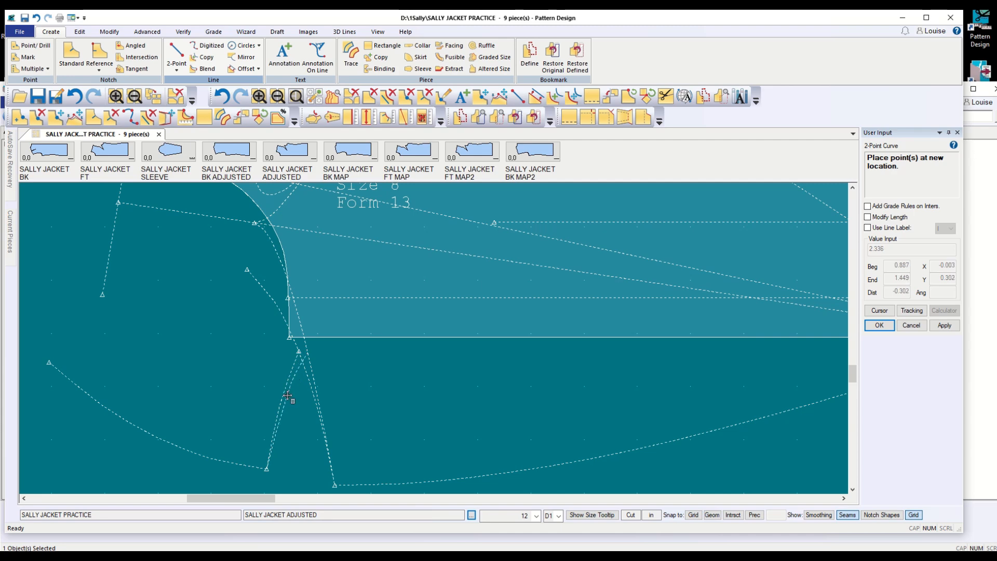
key("Return")
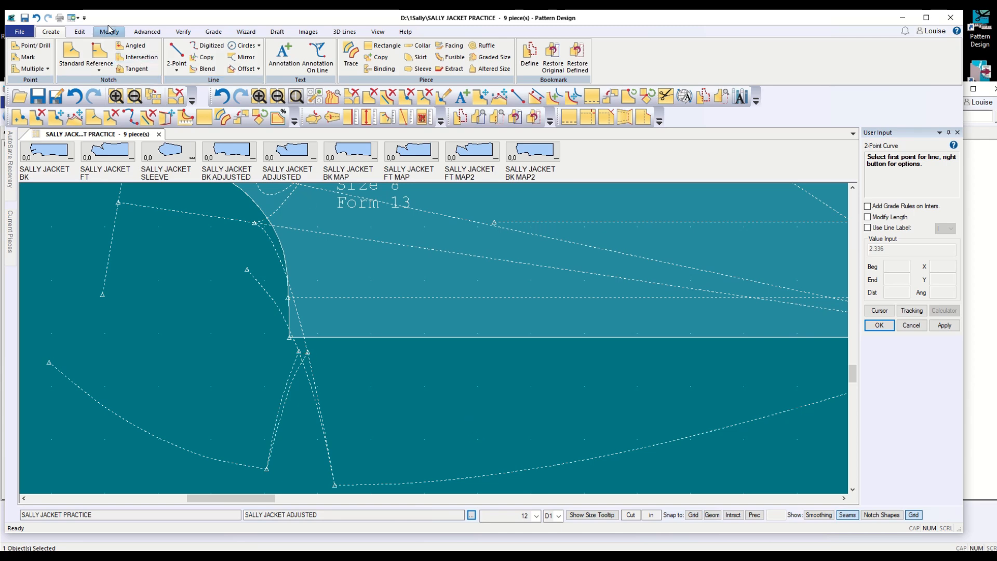
Undo the last 2-point curve between the mirrored upper lapel edge and the mirrored collar tip
left_click(36, 18)
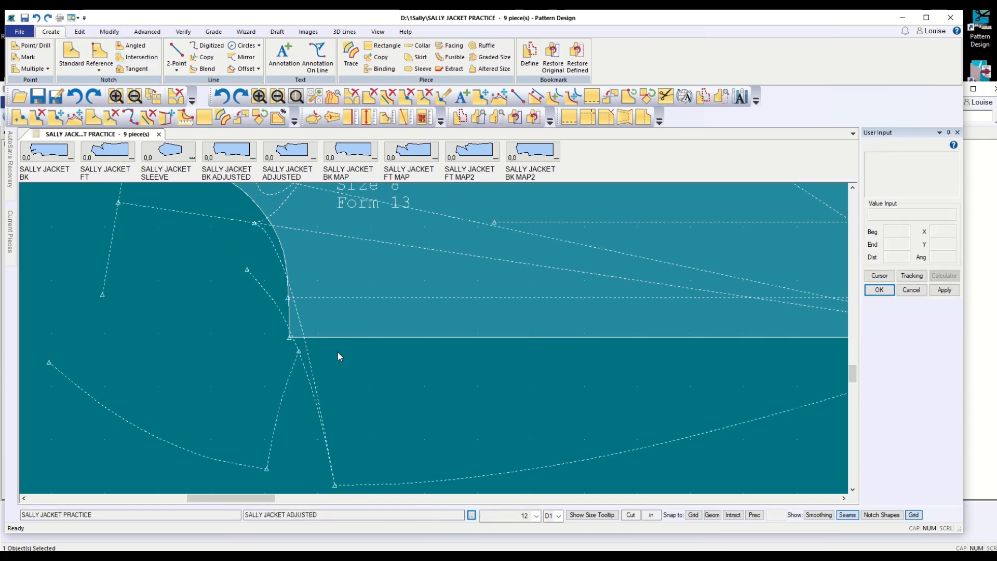
scroll(323, 355, "down", 2)
scroll(310, 358, "down", 5)
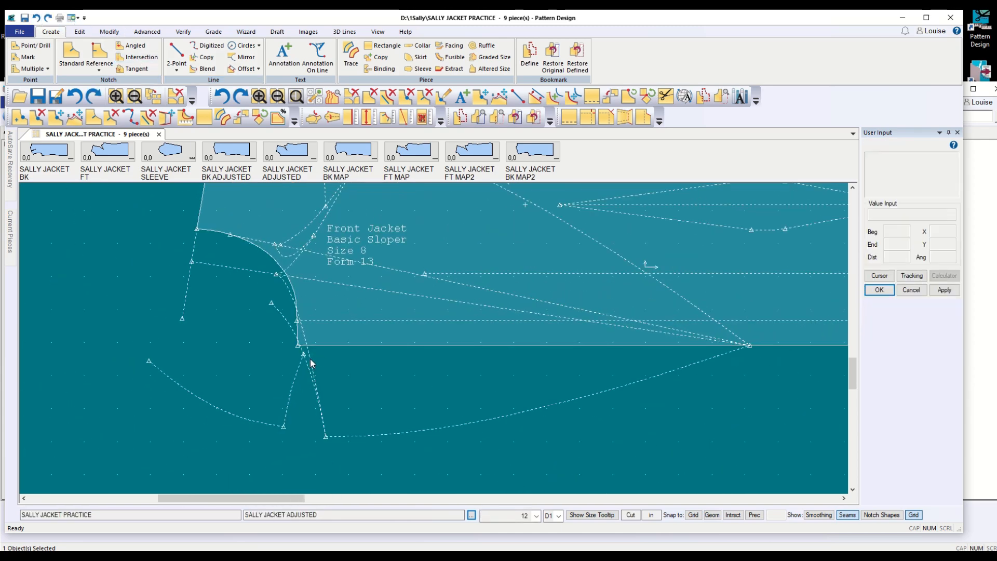
scroll(309, 358, "up", 5)
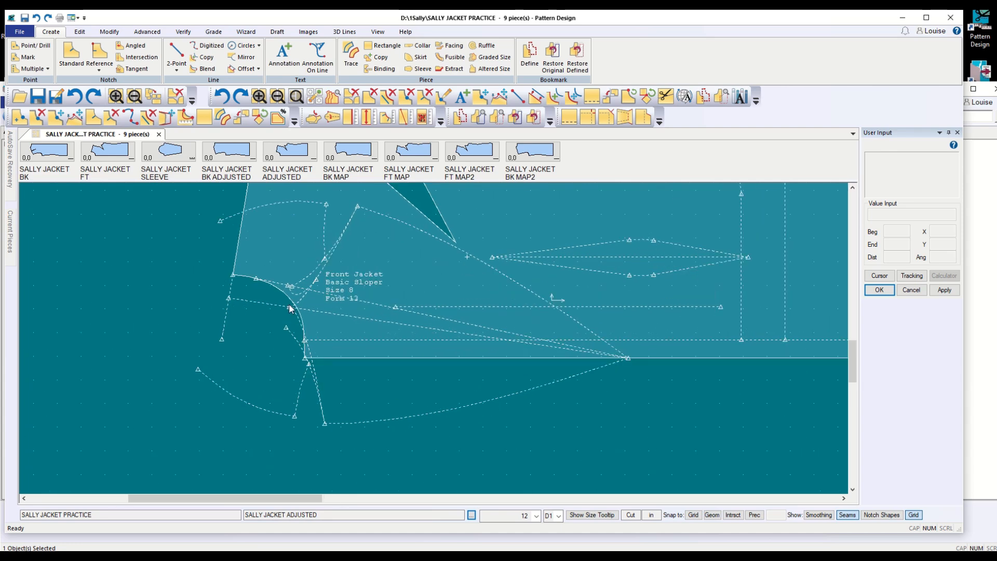
scroll(313, 338, "up", 2)
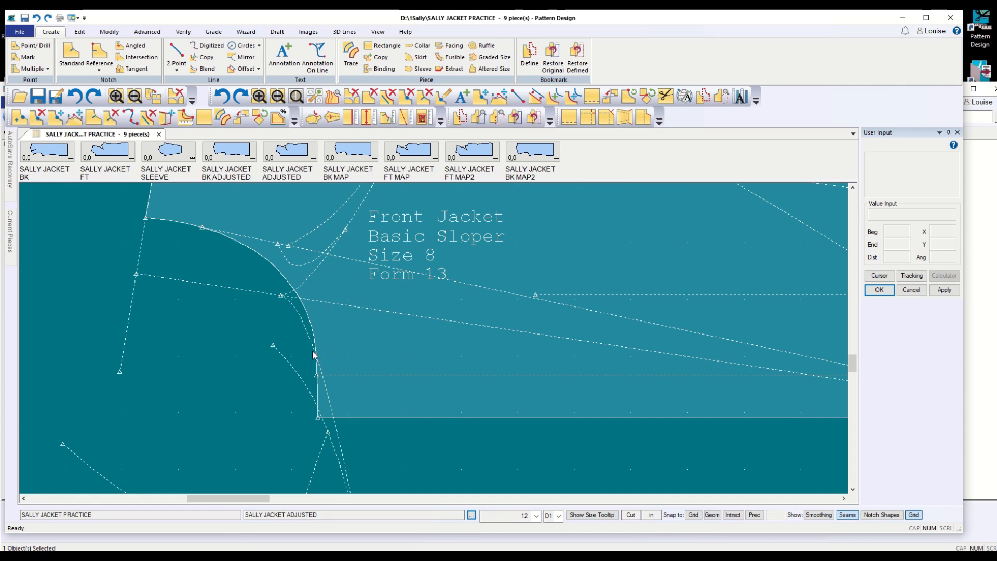
Draw a slightly bowed 2-point curve about 2.3 in long from the new upper lapel curve to the neckline point near the shoulder
left_click(176, 66)
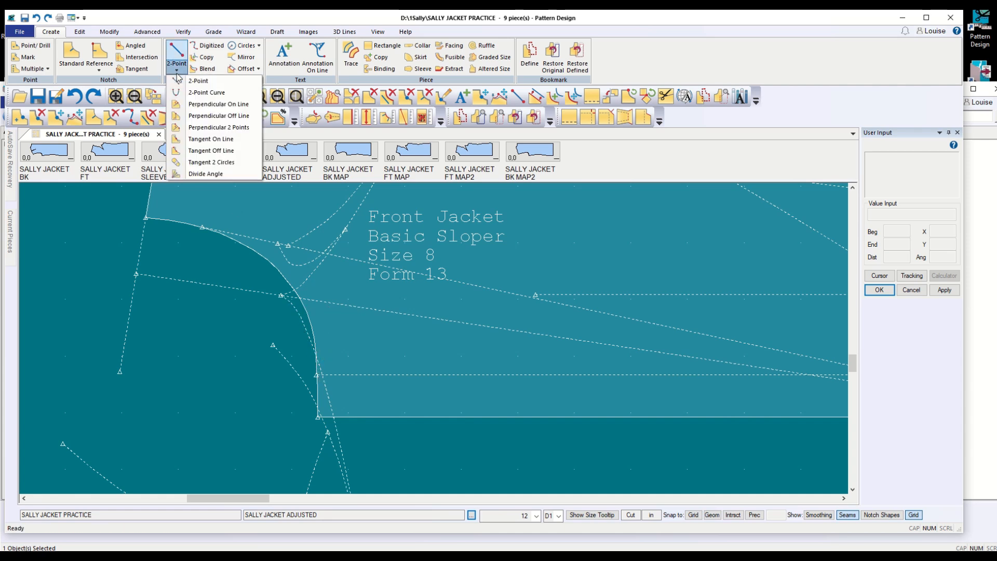
left_click(207, 92)
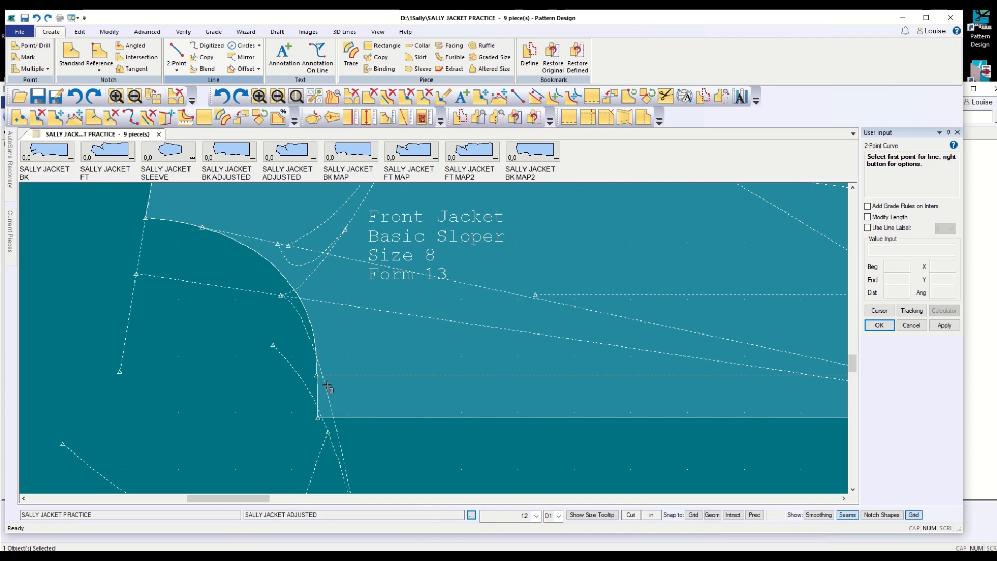
left_click(297, 311)
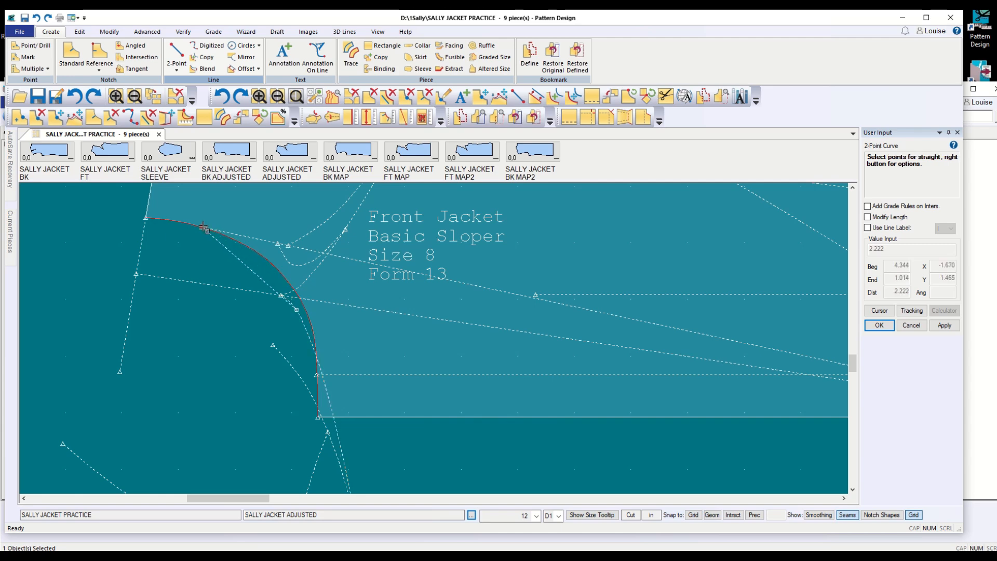
left_click(225, 241)
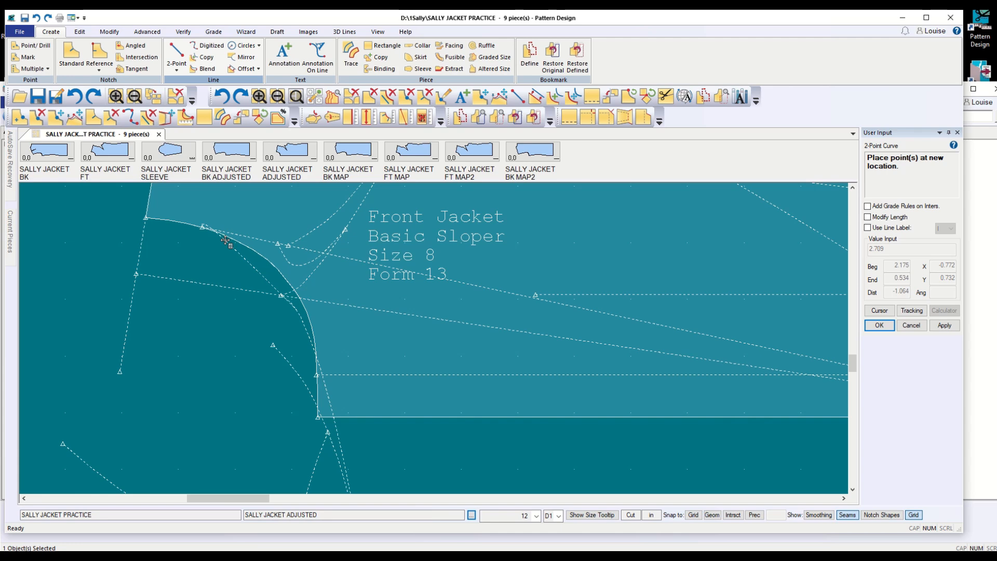
left_click(266, 265)
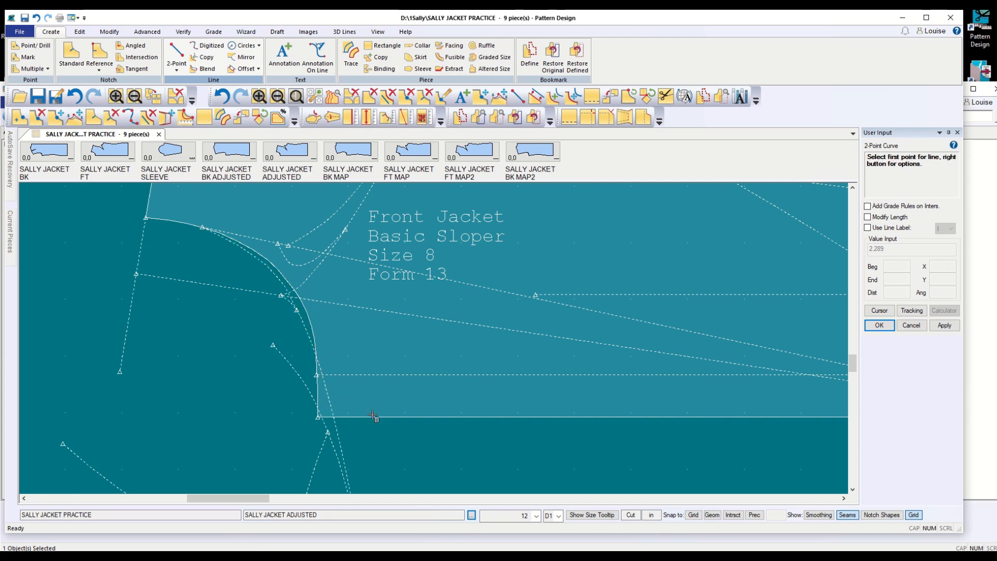
scroll(374, 417, "up", 1)
scroll(374, 417, "down", 5)
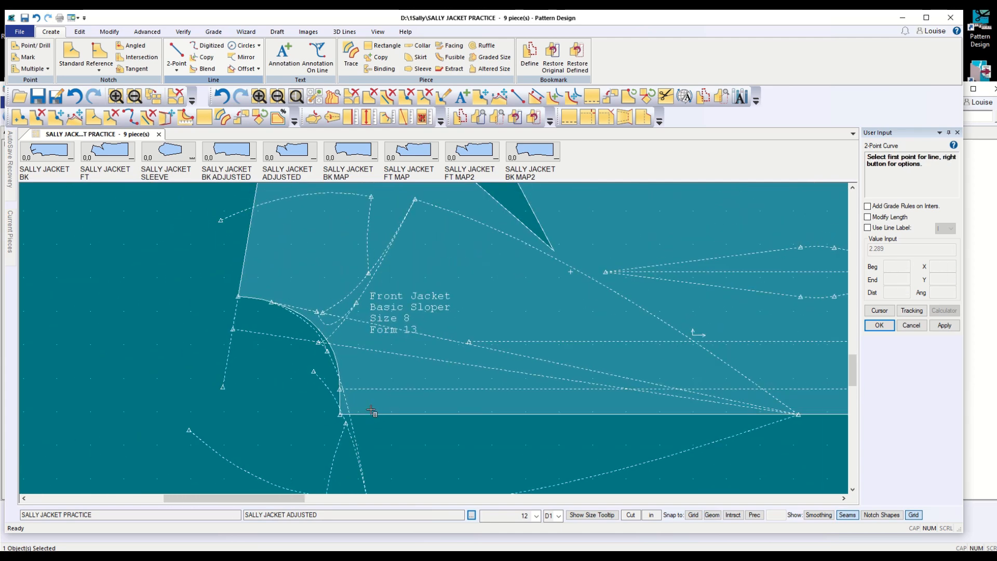
scroll(372, 410, "down", 3)
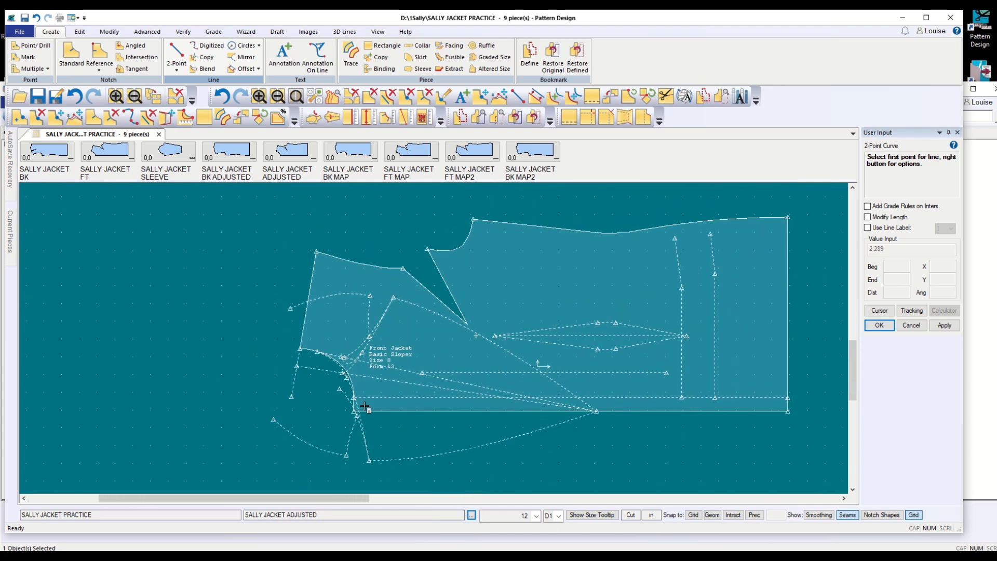
left_click(911, 326)
middle_click_drag(778, 330, 655, 323)
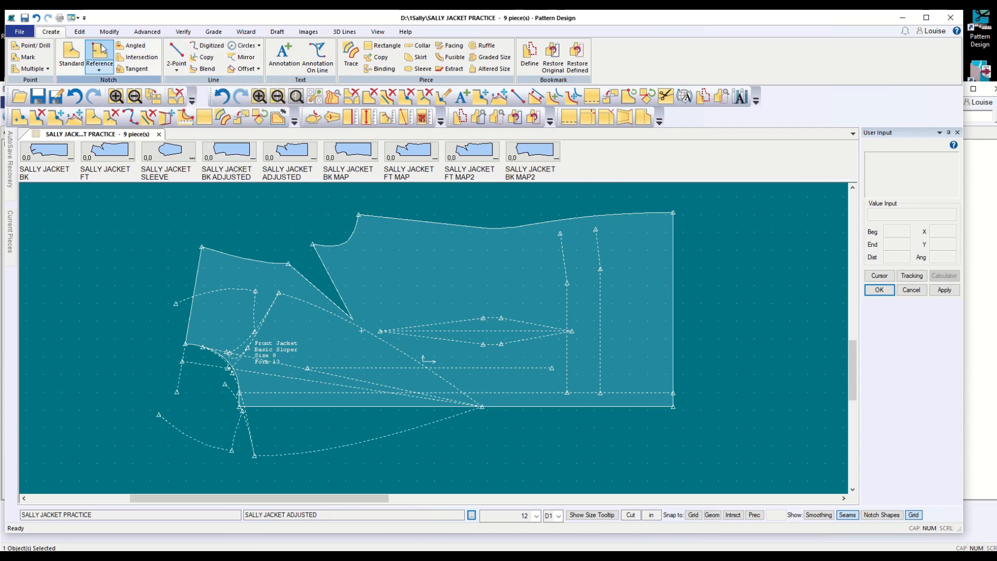
left_click(384, 45)
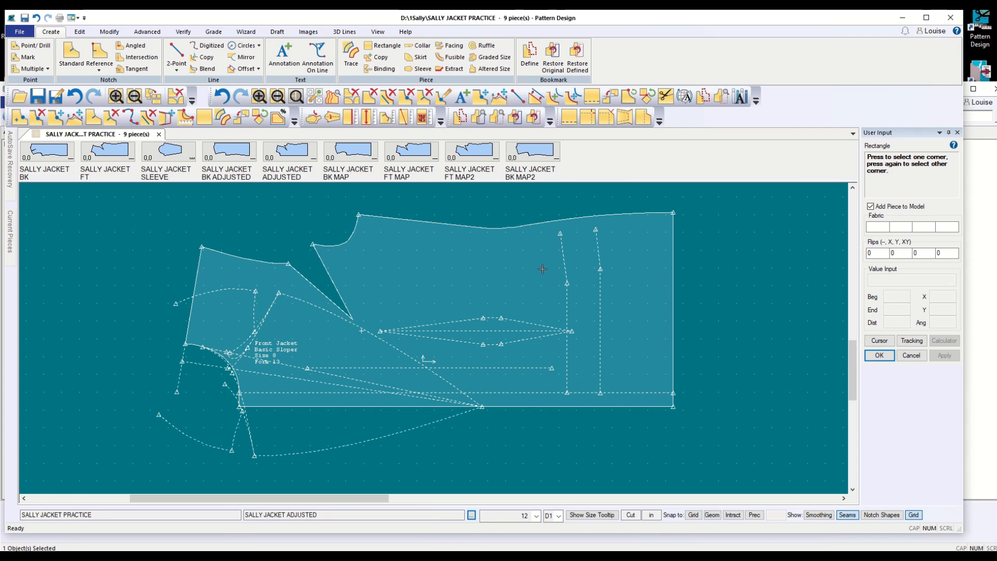
left_click(729, 267)
left_click(879, 343)
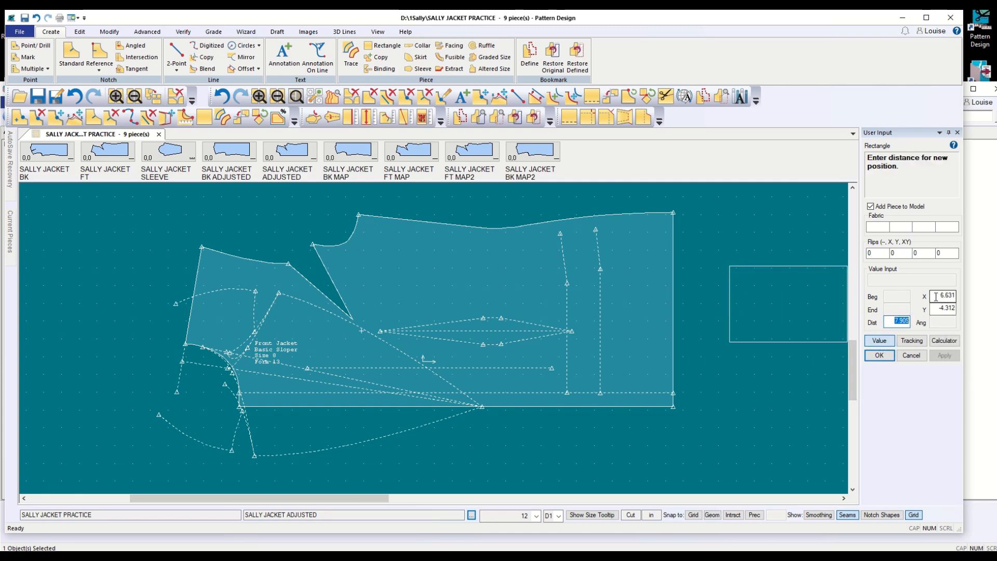
left_click(936, 297)
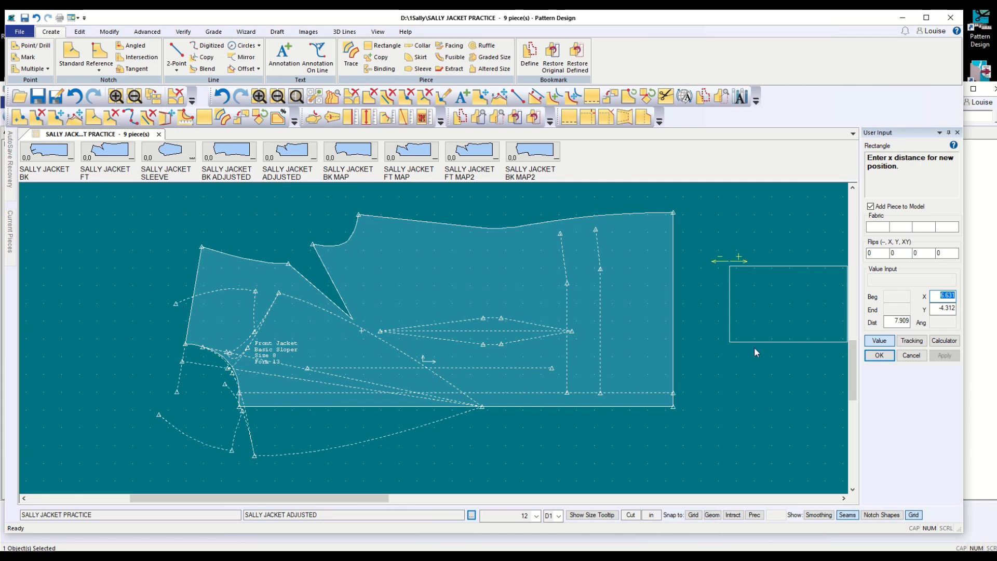
type("1")
left_click(939, 307)
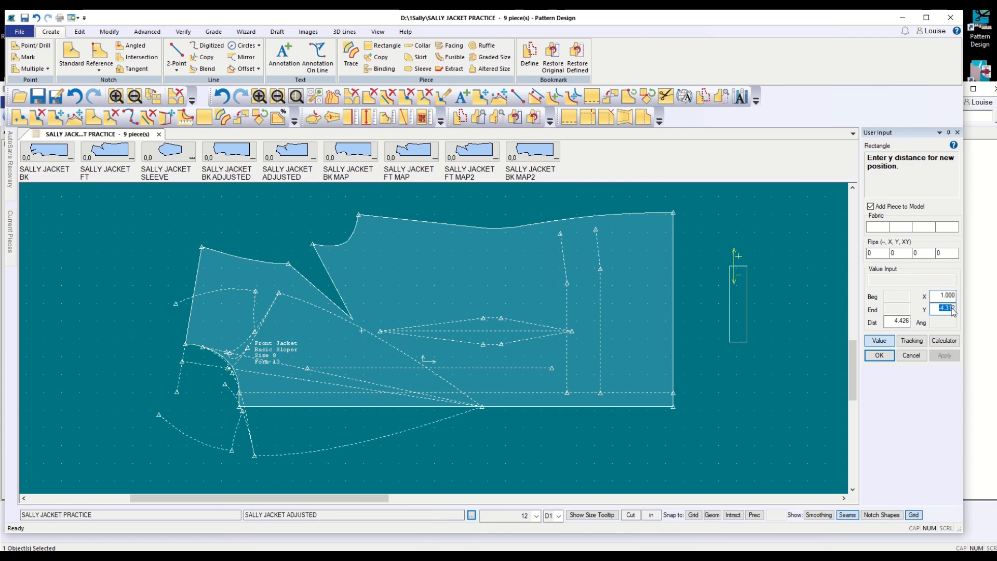
type("6")
left_click(879, 356)
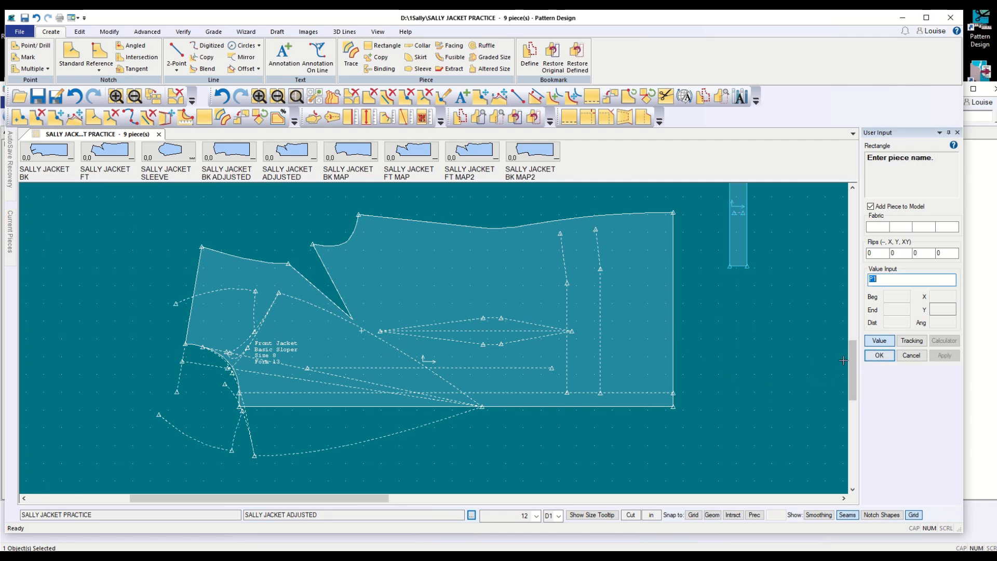
left_click(911, 356)
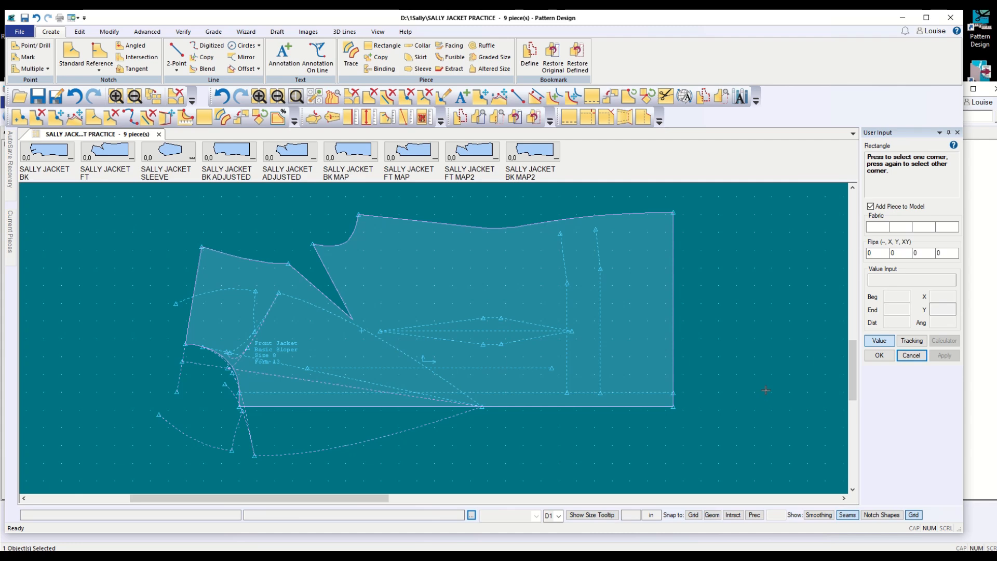
Create a rectangular piece beyond the jacket front's hem with X 1 in and Y 6 in, keeping the default piece name
left_click(723, 278)
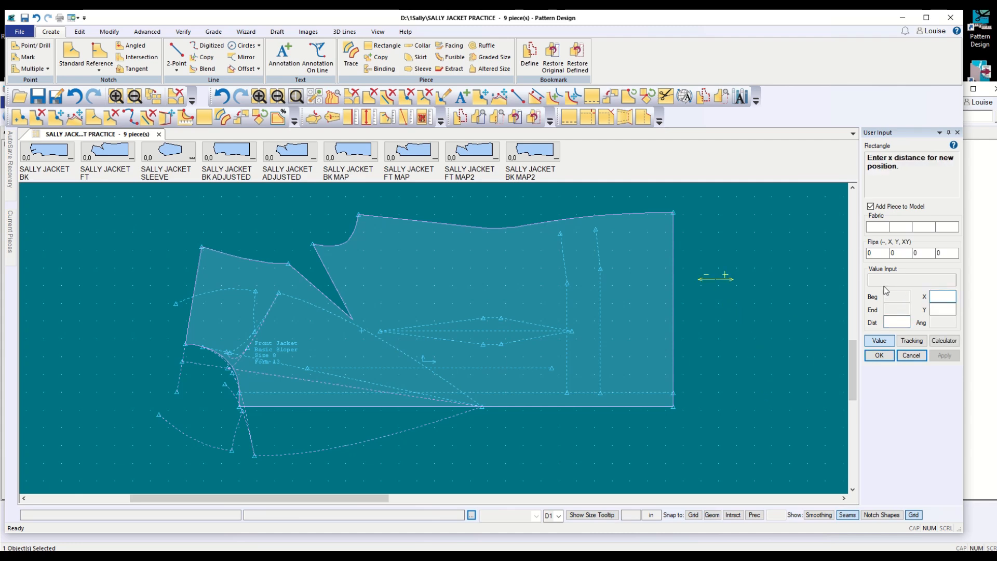
type("1")
key("Return")
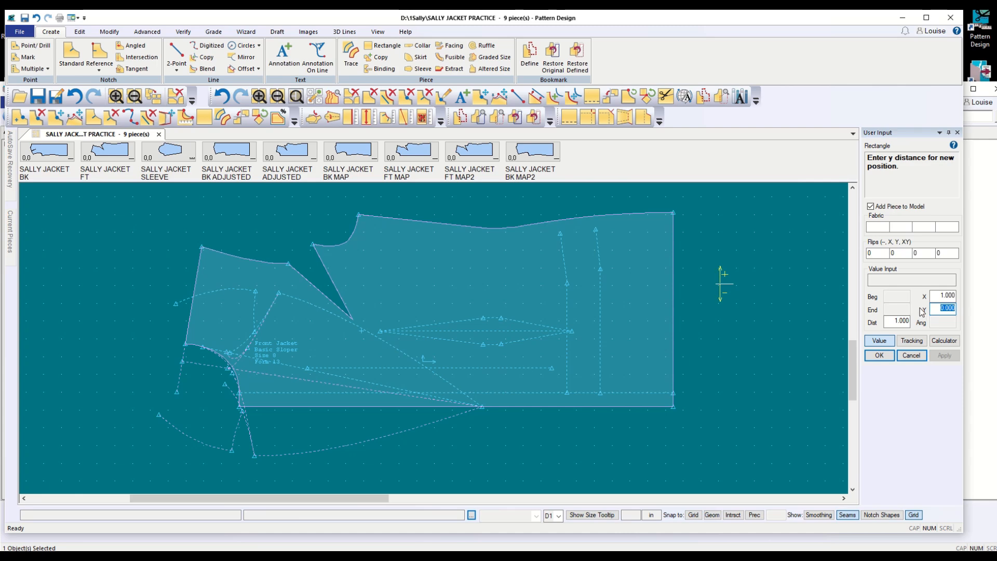
type("6")
left_click(879, 356)
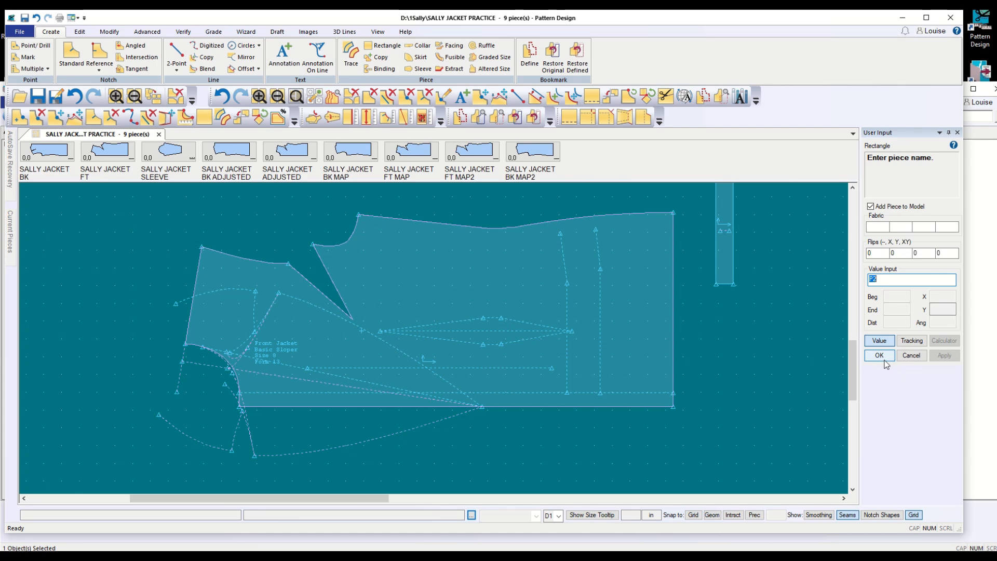
left_click(885, 361)
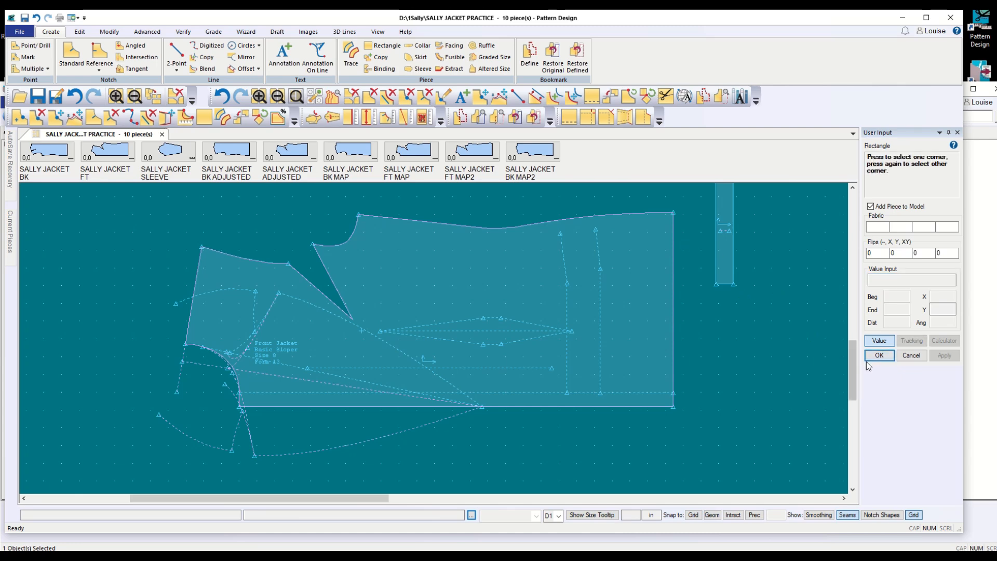
left_click(915, 357)
Place the rectangular piece on the jacket front, across the hem-side end of the waist dart
left_click_drag(722, 278, 549, 333)
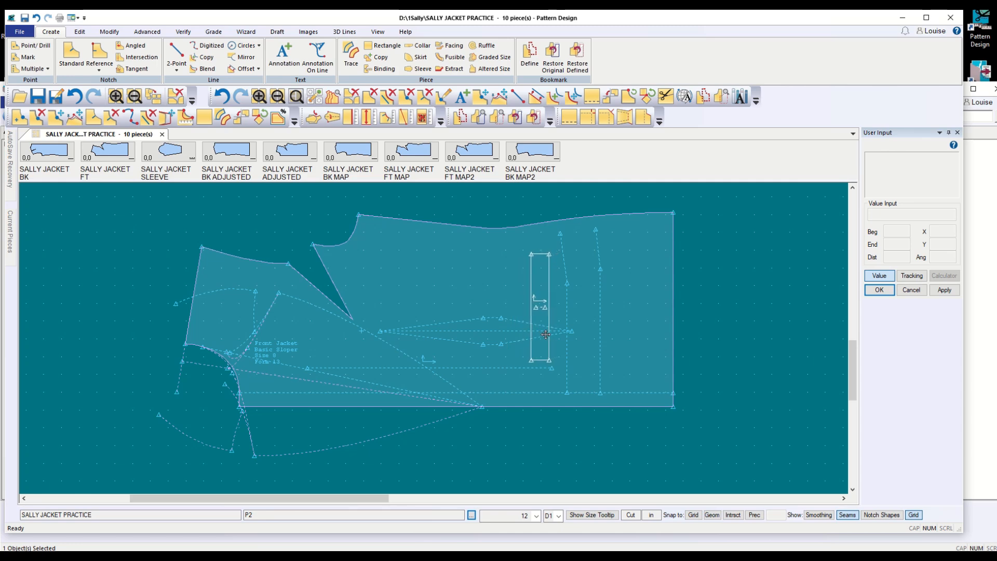
left_click_drag(546, 334, 545, 330)
left_click_drag(546, 330, 546, 330)
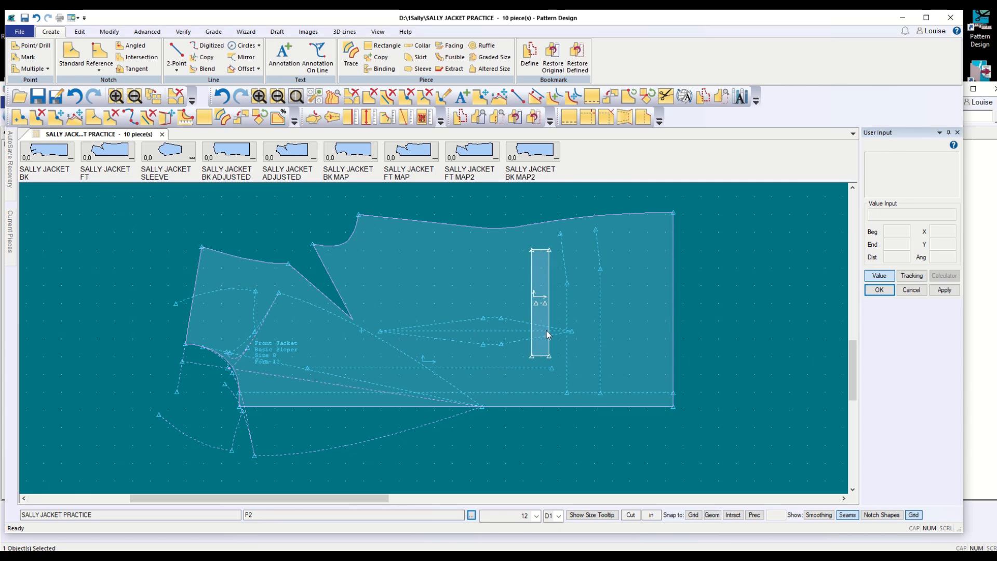
left_click(553, 327)
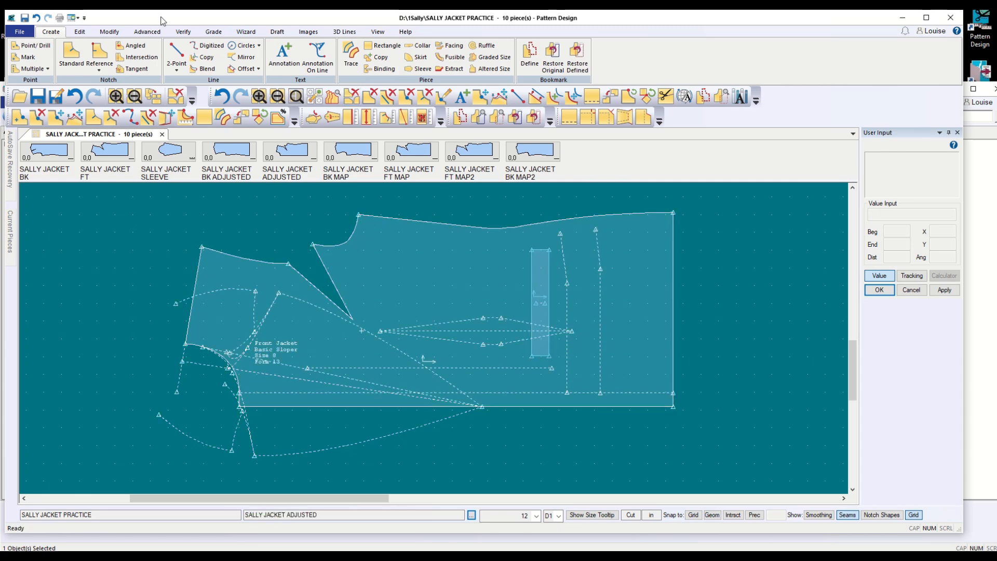
Rotate the rectangular piece by about 11.3° around its lower neckline-side corner, tilting its upper end toward the hem
left_click(110, 32)
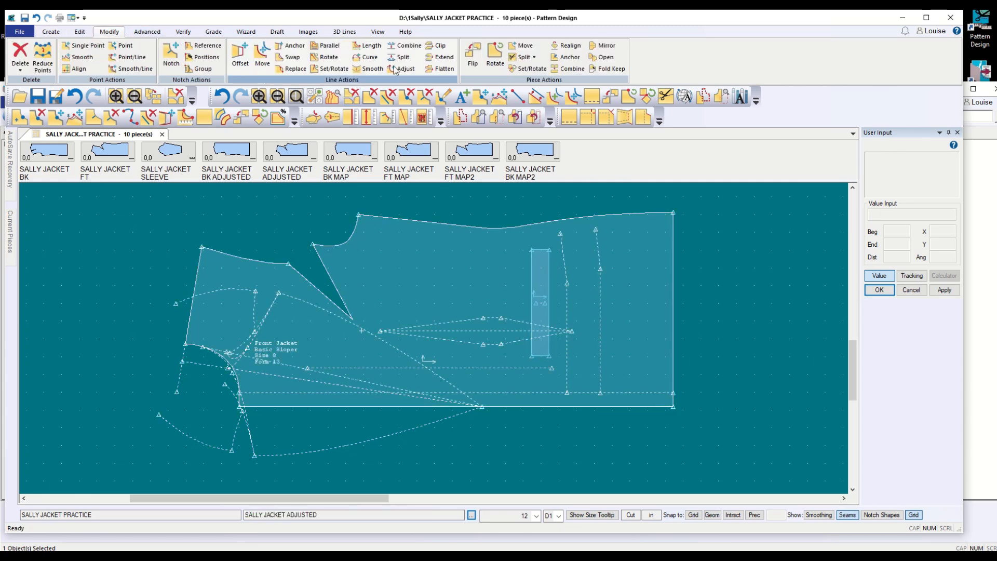
left_click(495, 60)
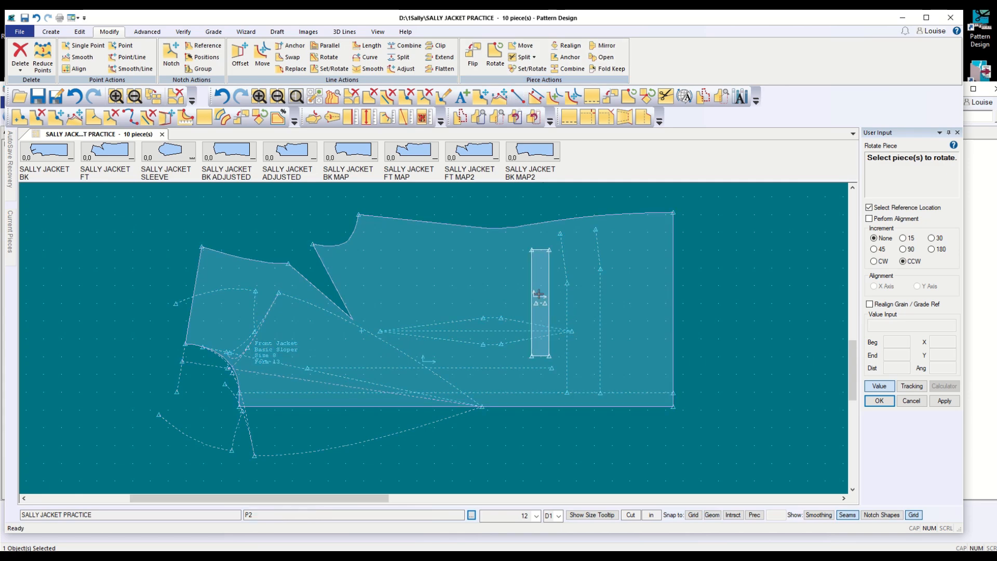
left_click(540, 292)
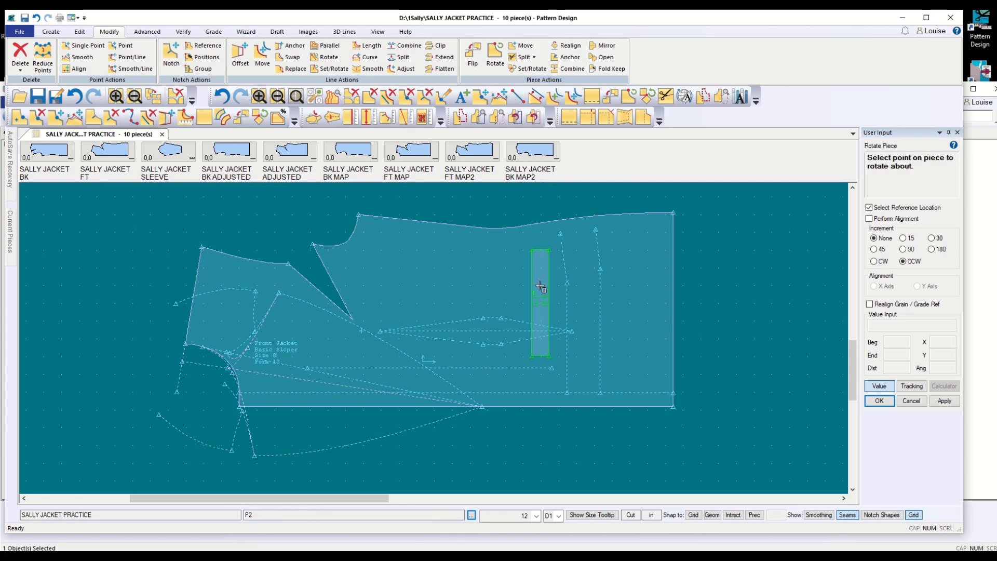
left_click(533, 347)
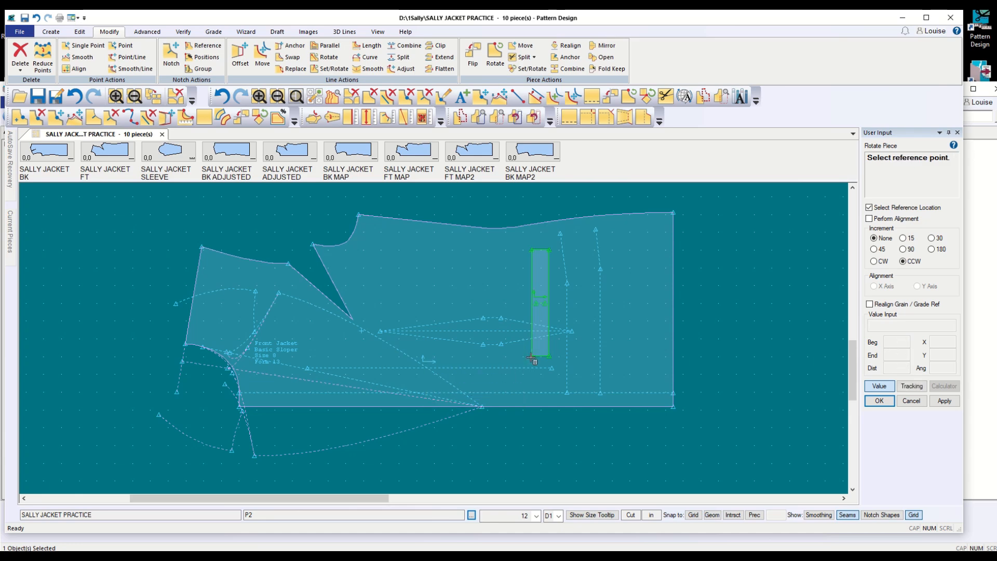
left_click(549, 267)
left_click(880, 386)
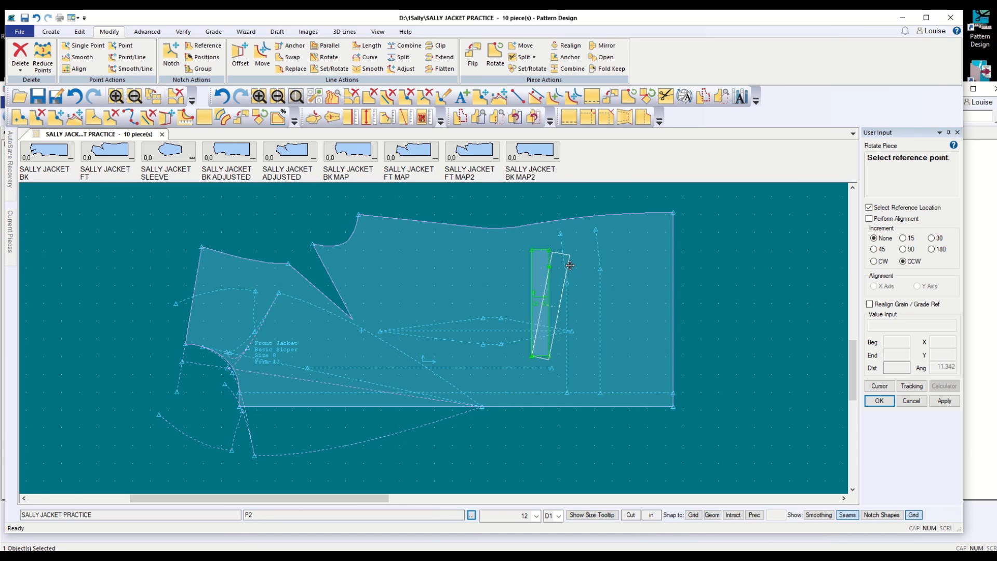
left_click(570, 265)
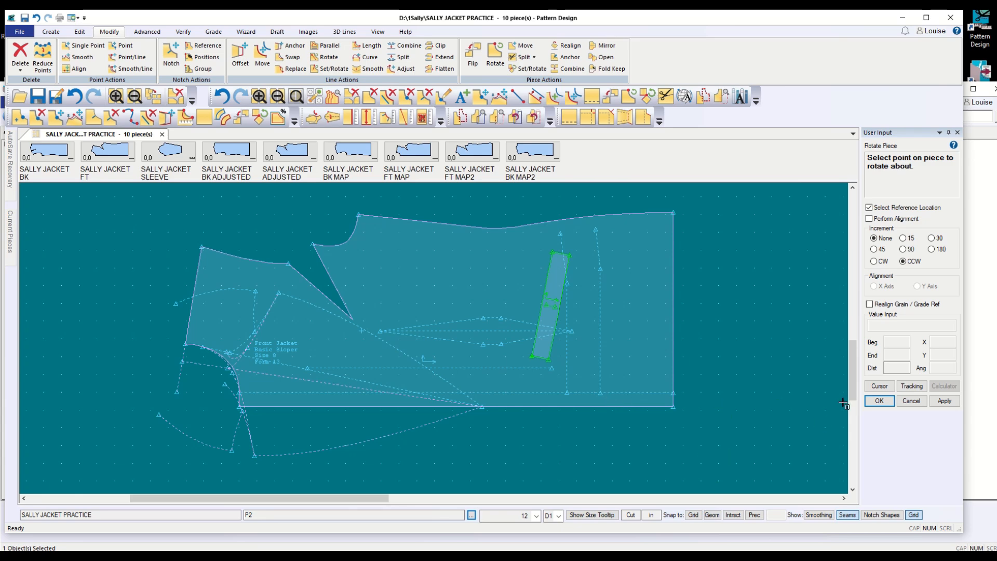
left_click(882, 405)
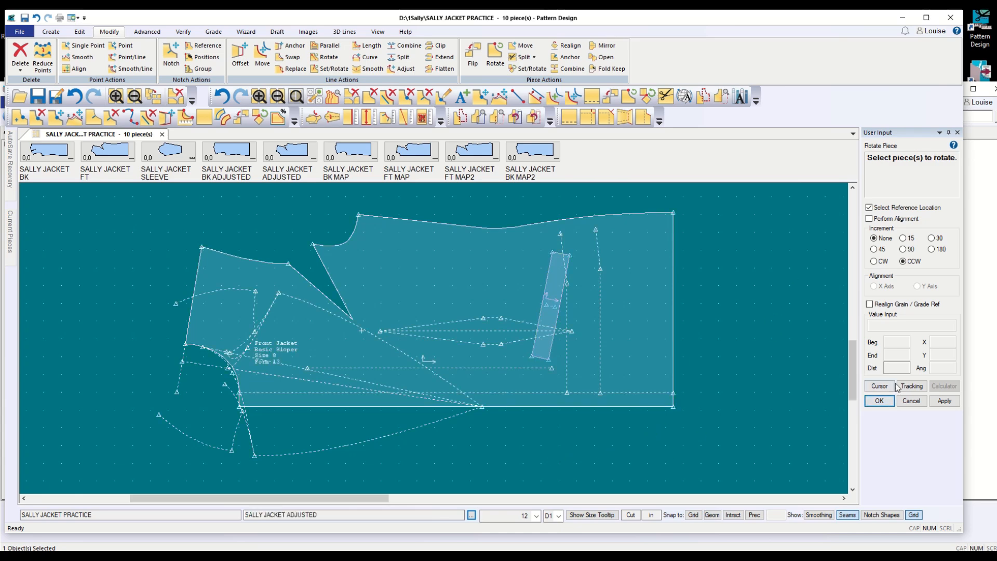
left_click(911, 400)
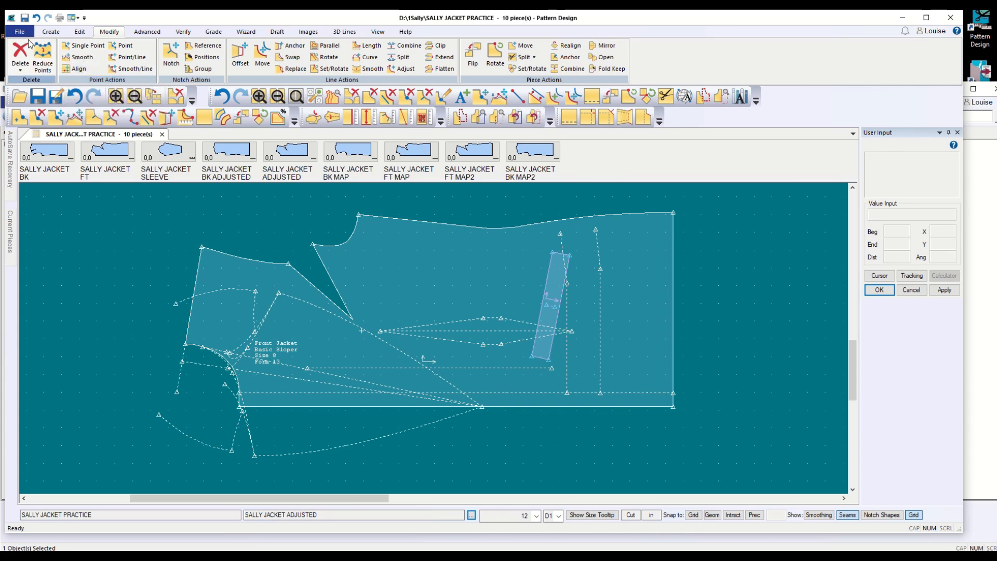
Start a Trace of the adjusted jacket front, selecting its neckline, shoulder, armhole, dart legs, side seam, hem, centre front and new lapel curve as perimeter
left_click(51, 32)
left_click(351, 64)
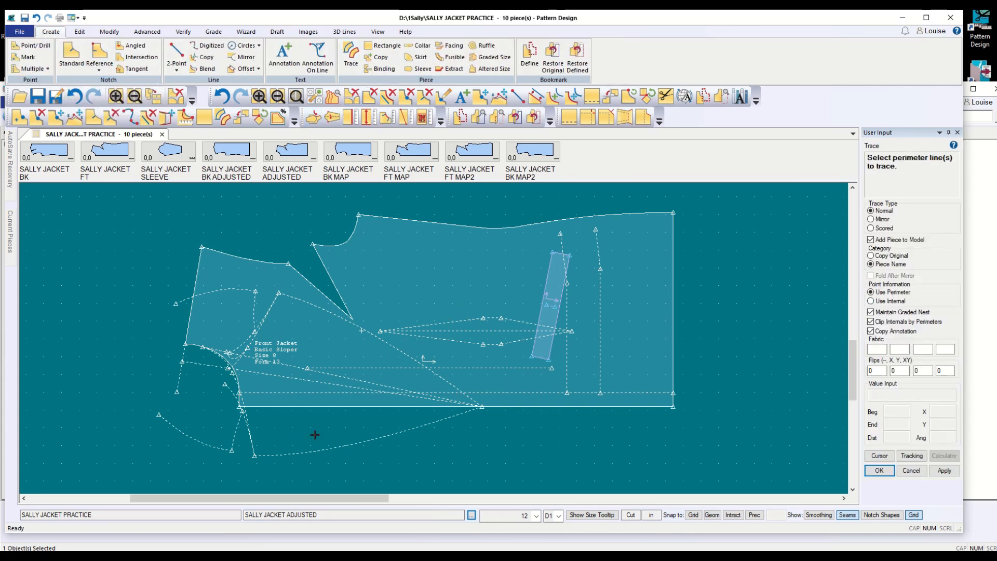
left_click(250, 417)
left_click(222, 361)
left_click(193, 322)
left_click(234, 258)
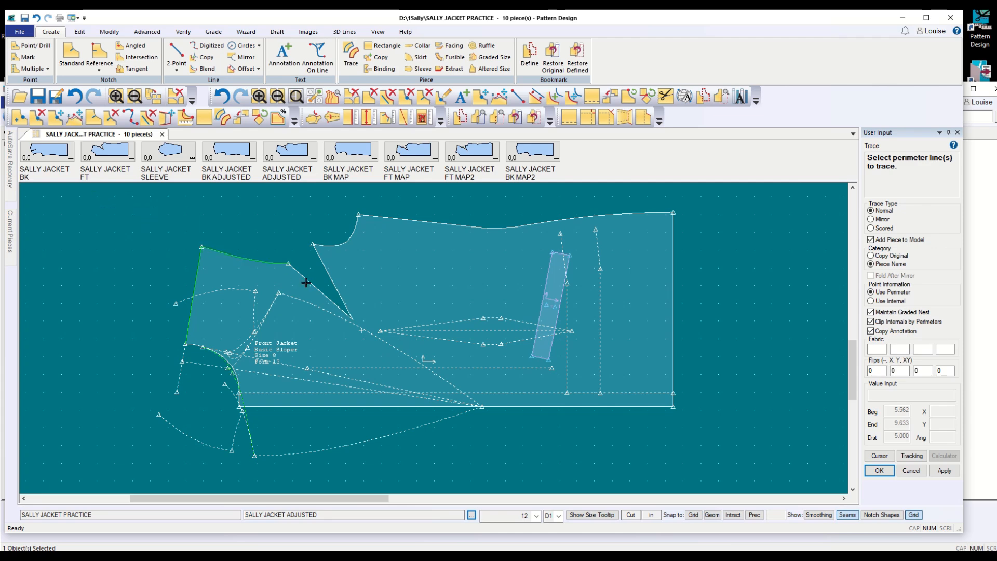
left_click(306, 282)
left_click(335, 285)
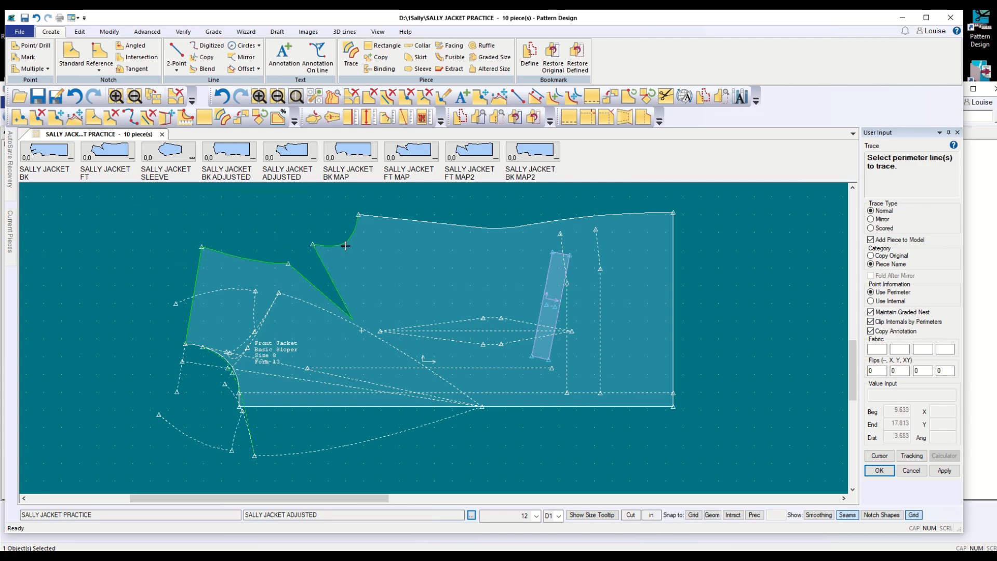
left_click(421, 221)
left_click(670, 313)
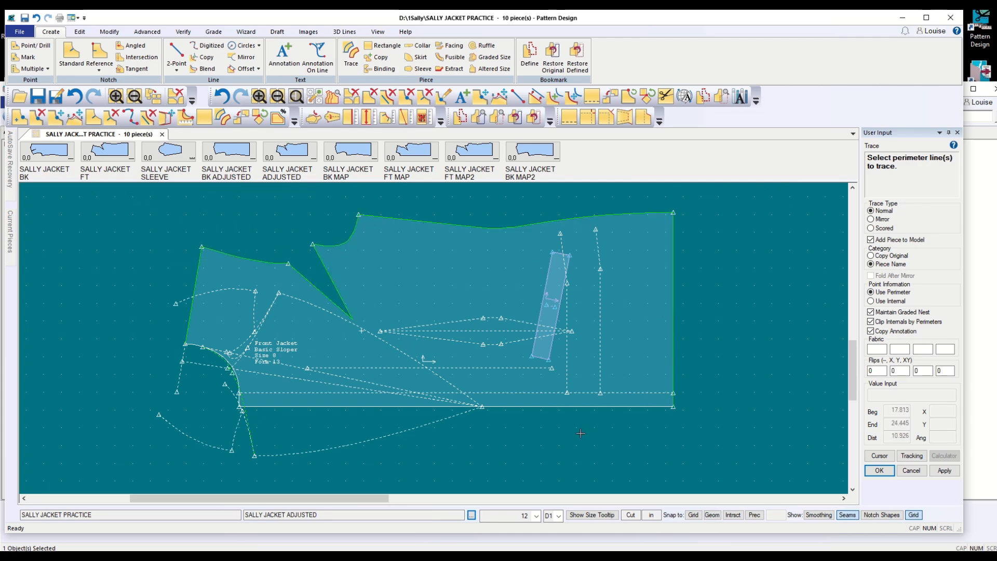
left_click(581, 408)
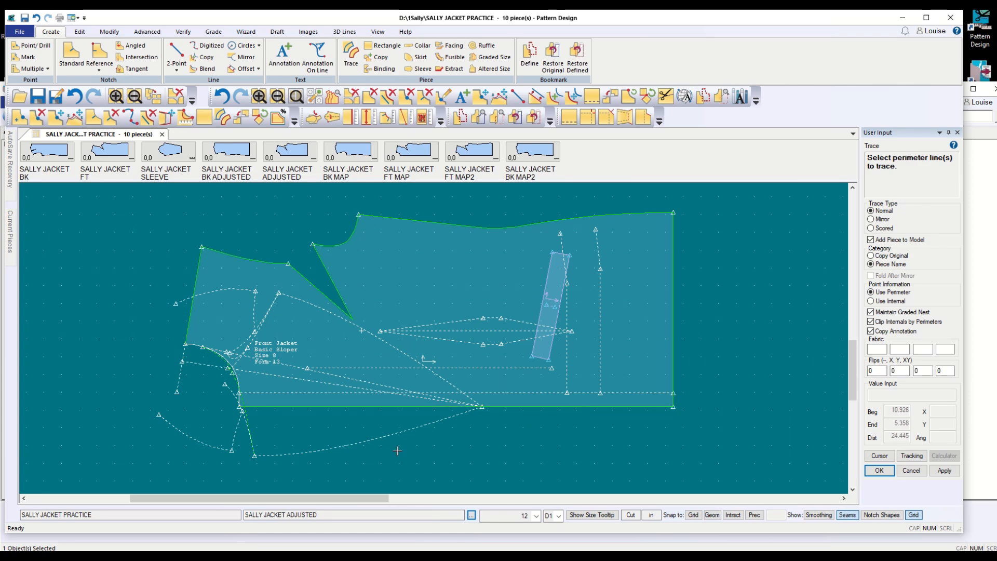
left_click(374, 443)
key("Return")
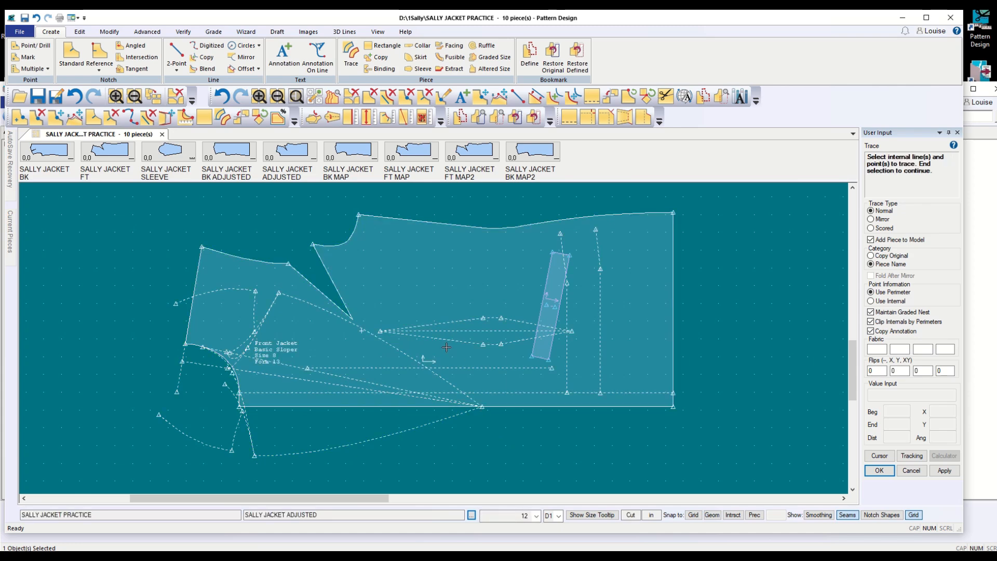
Include the waist dart's lines, all four sides of the tilted rectangle and the bust point as internals of the trace
left_click(482, 321)
left_click(504, 318)
left_click(500, 346)
left_click(487, 329)
left_click(540, 310)
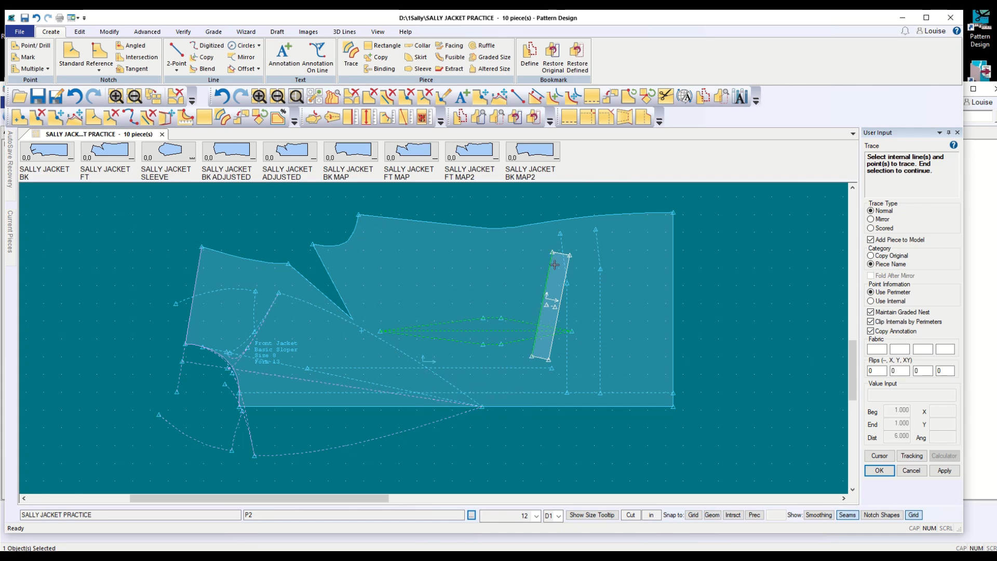
left_click(560, 254)
left_click(566, 272)
left_click(540, 358)
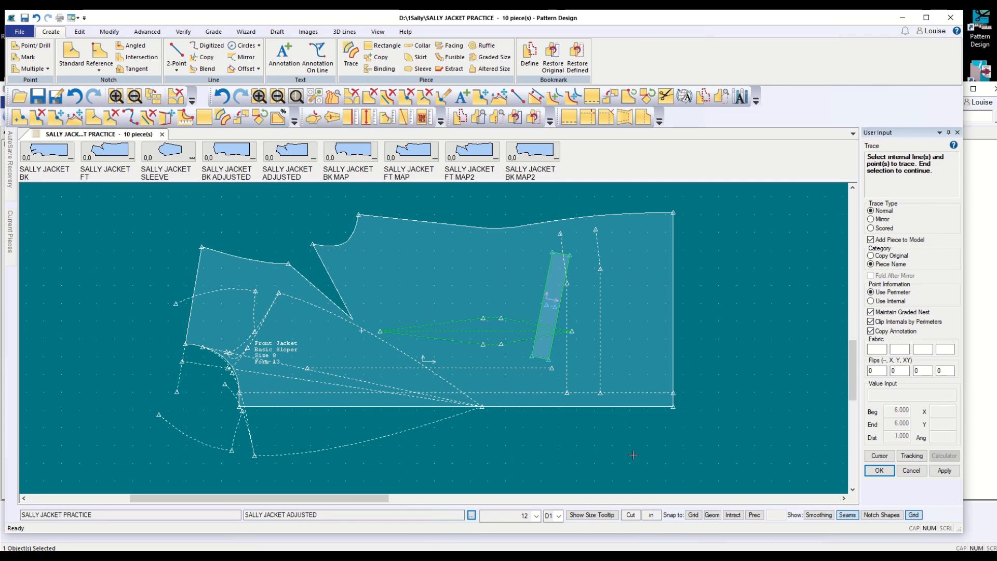
left_click(361, 341)
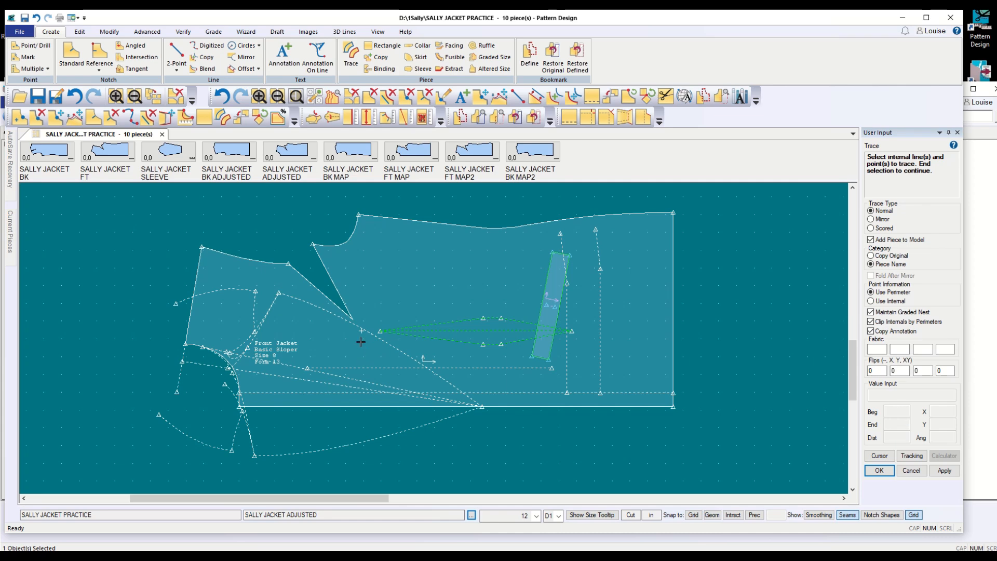
right_click(590, 446)
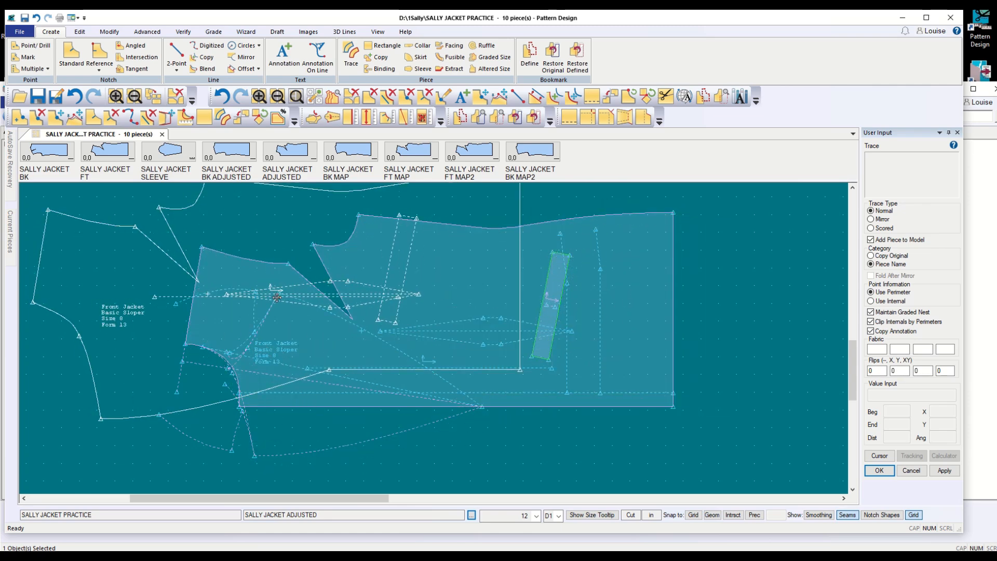
Place the traced front piece in the work area and name it SALLY JACKET ADJUSTED w lapel
left_click(374, 331)
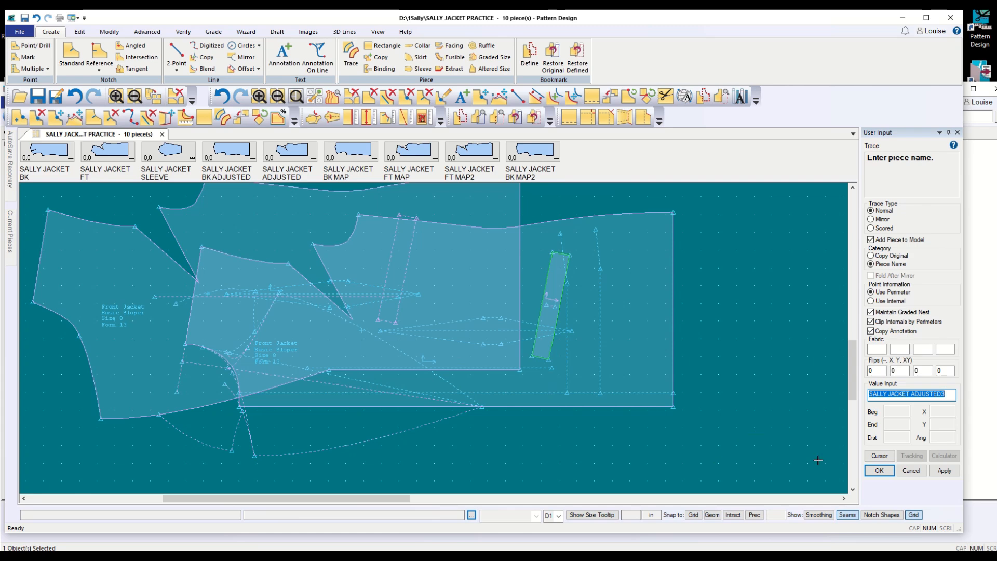
left_click(940, 395)
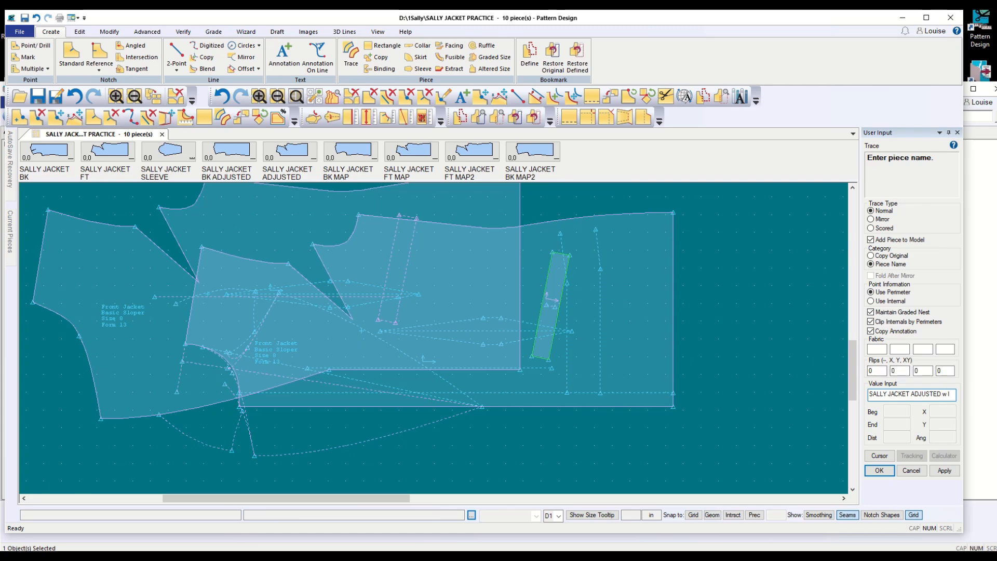
type("w lapel")
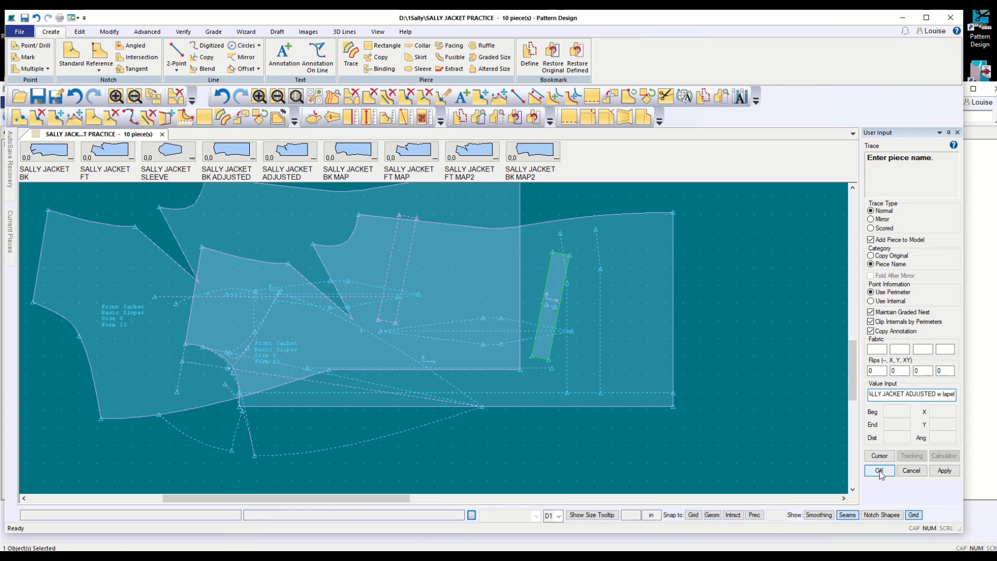
left_click(879, 470)
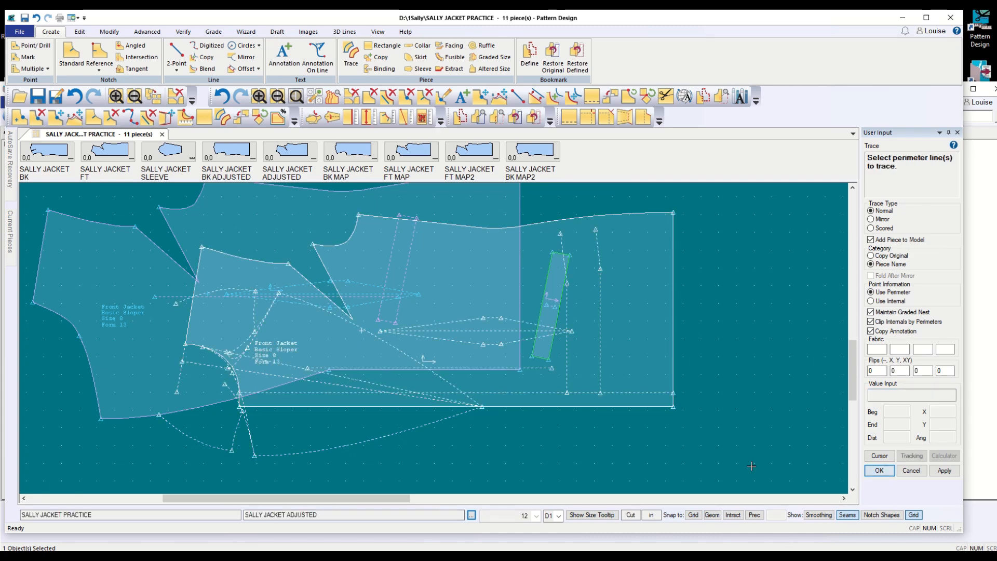
left_click(910, 470)
Compare the traced lapel front over the original jacket front and move it beyond the original's hem end
scroll(107, 392, "up", 3)
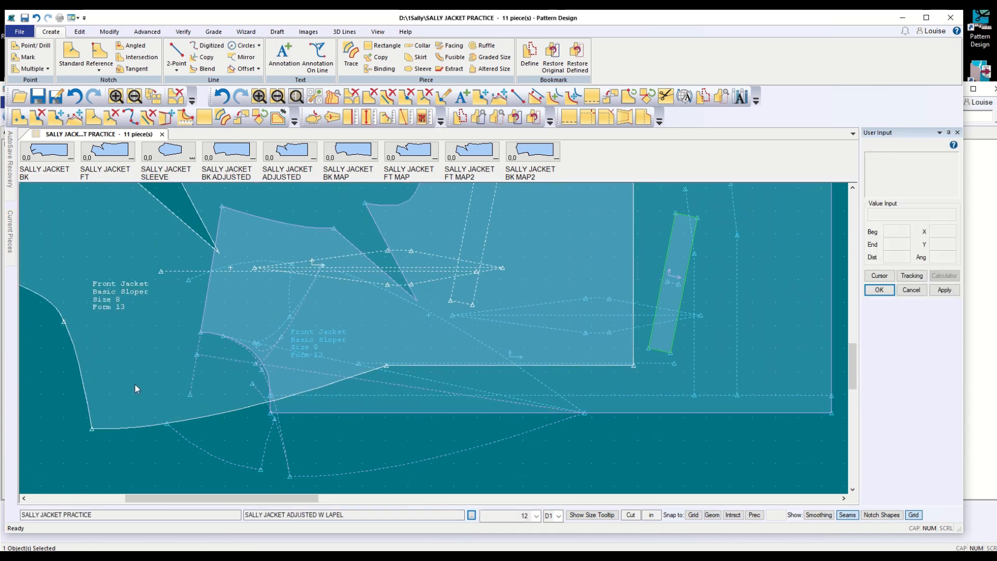
scroll(136, 386, "down", 3)
left_click_drag(117, 363, 255, 394)
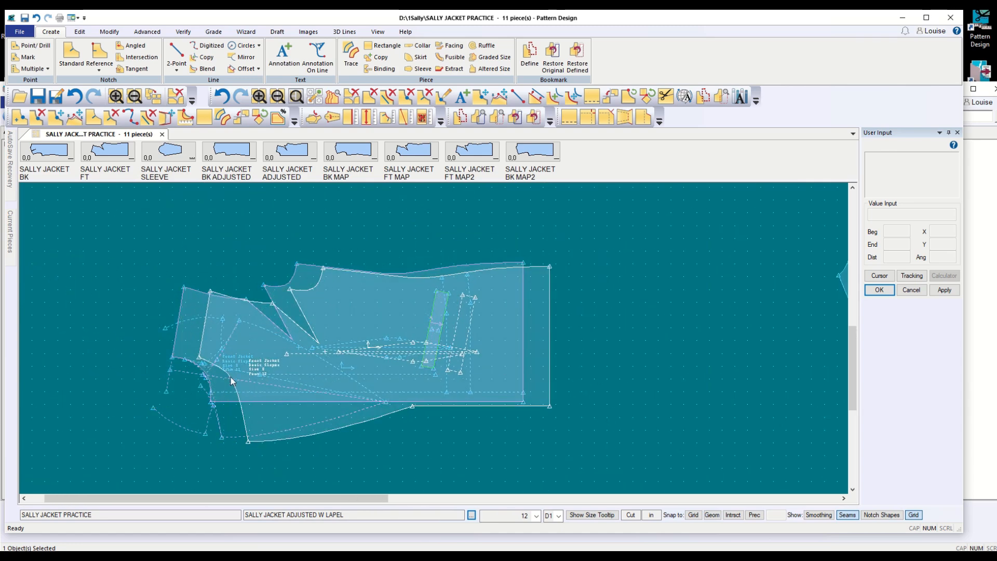
key("ctrl+z")
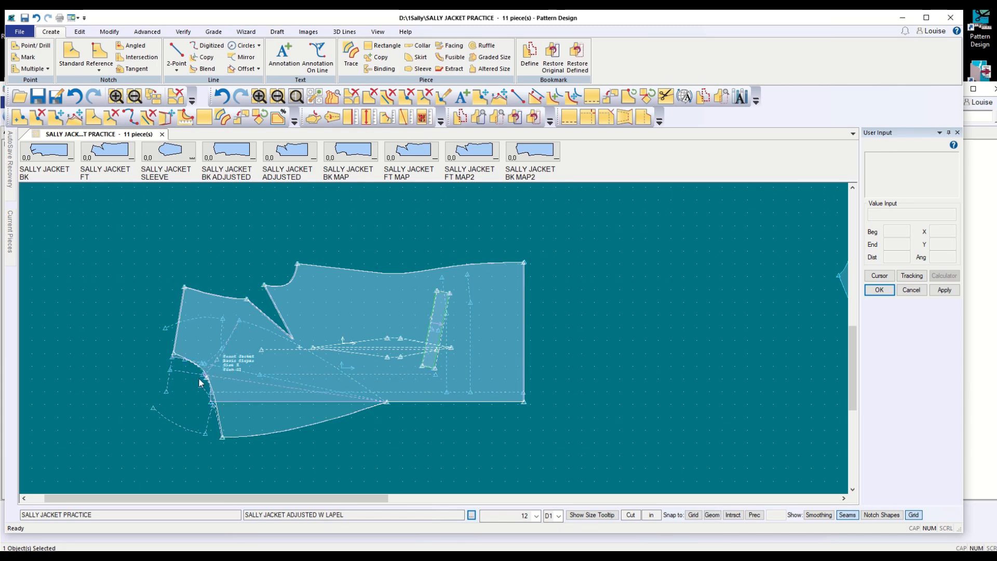
left_click(258, 407)
left_click(549, 381)
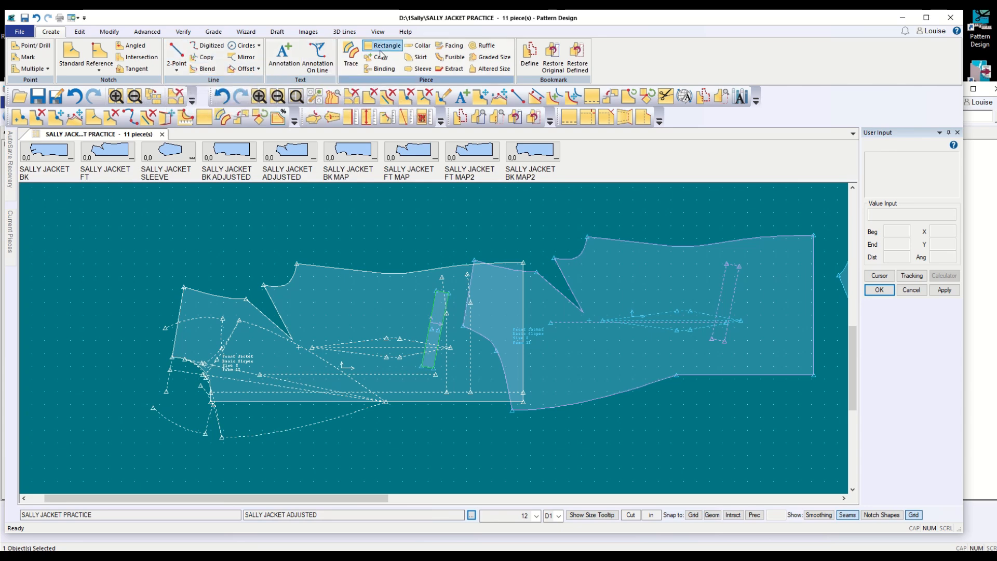
left_click(351, 55)
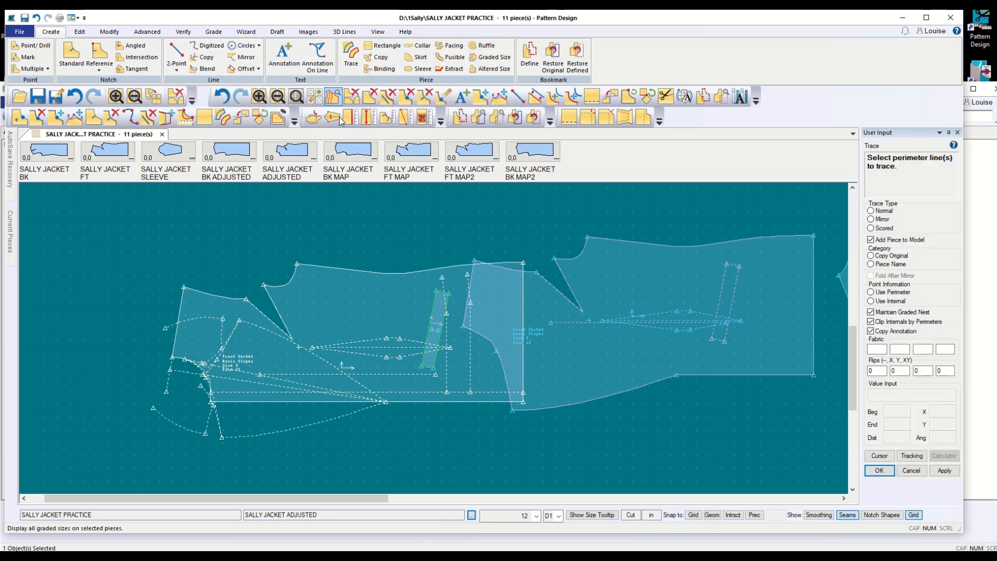
left_click(178, 364)
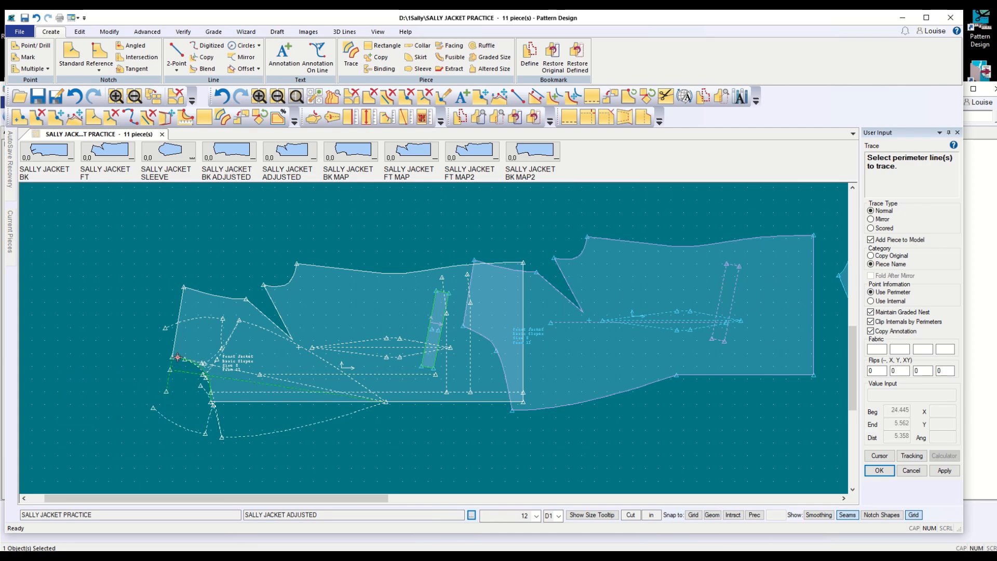
left_click(251, 379)
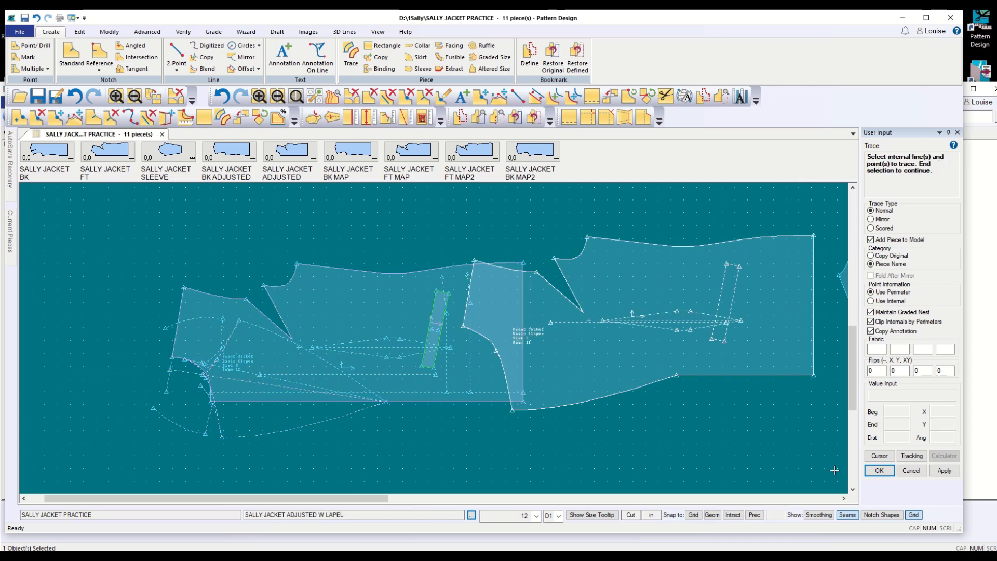
left_click(879, 470)
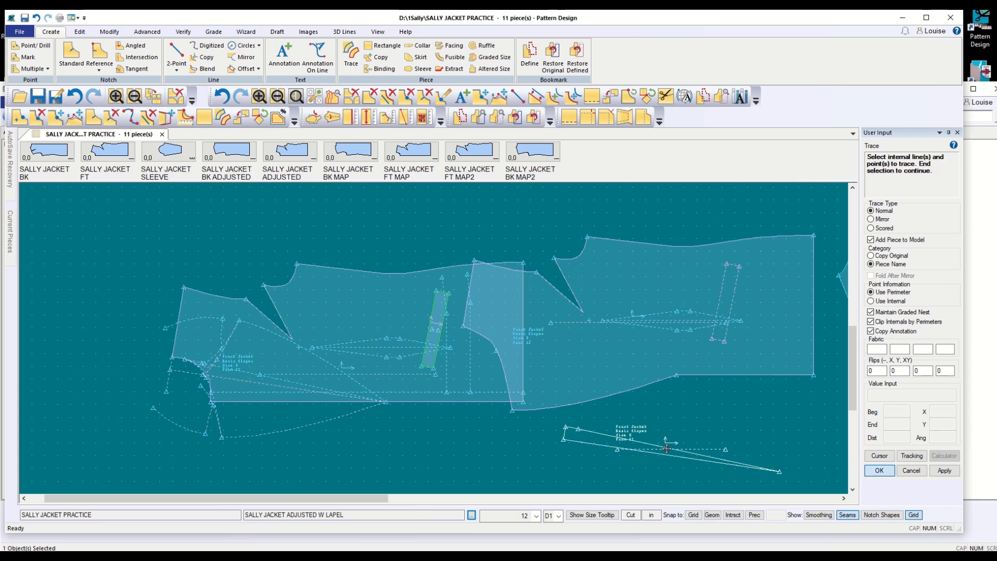
left_click(281, 377)
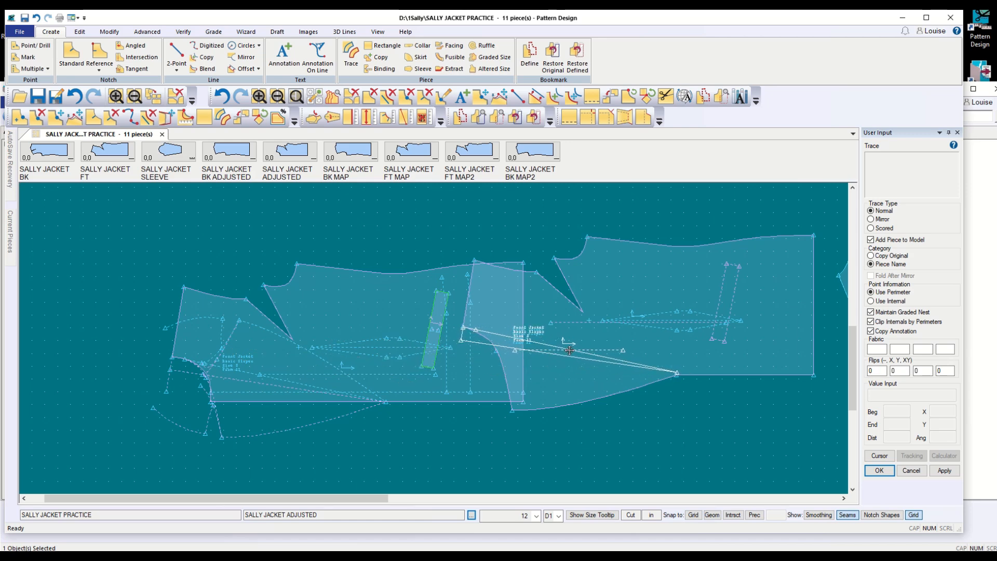
left_click(570, 351)
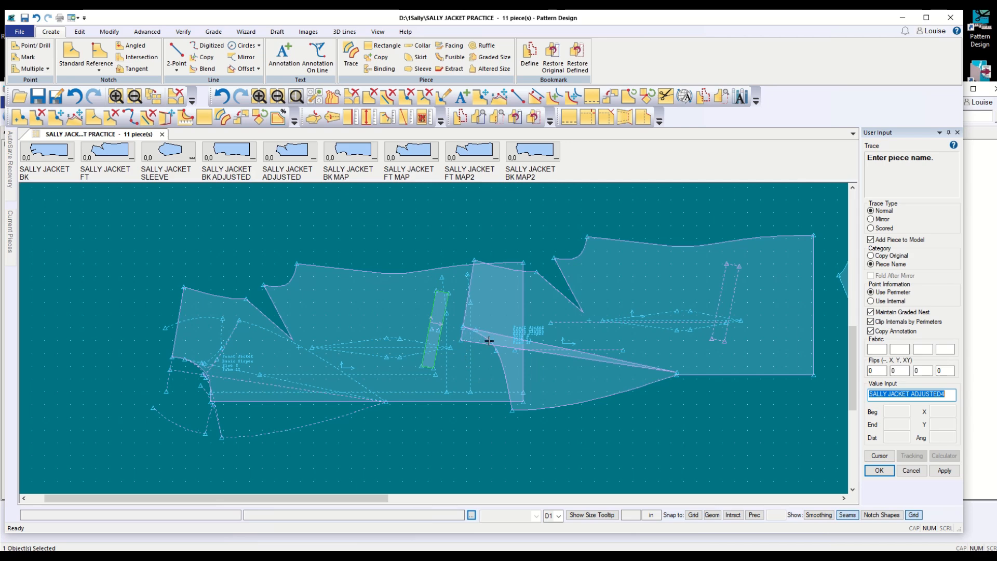
left_click(911, 471)
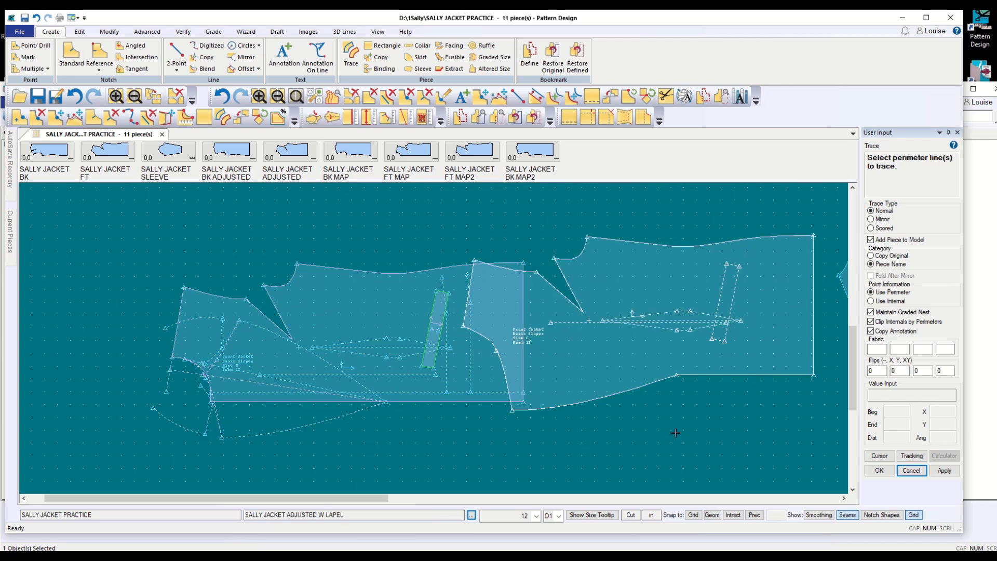
left_click(880, 471)
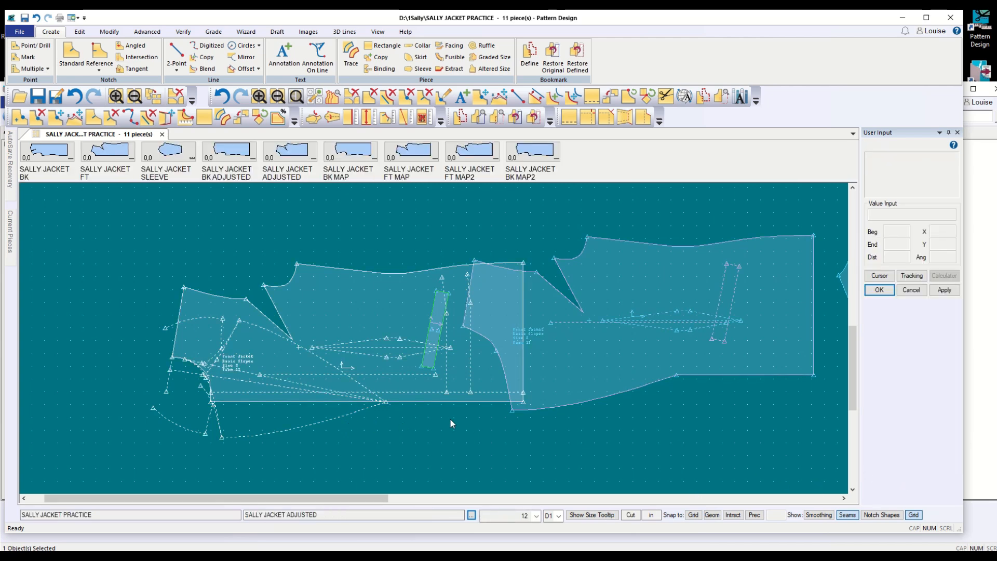
Separate the pieces, moving the rectangle and traced lapel front up and away and placing the adjusted jacket front in clear space below
left_click_drag(420, 387, 387, 382)
left_click_drag(316, 337, 313, 322)
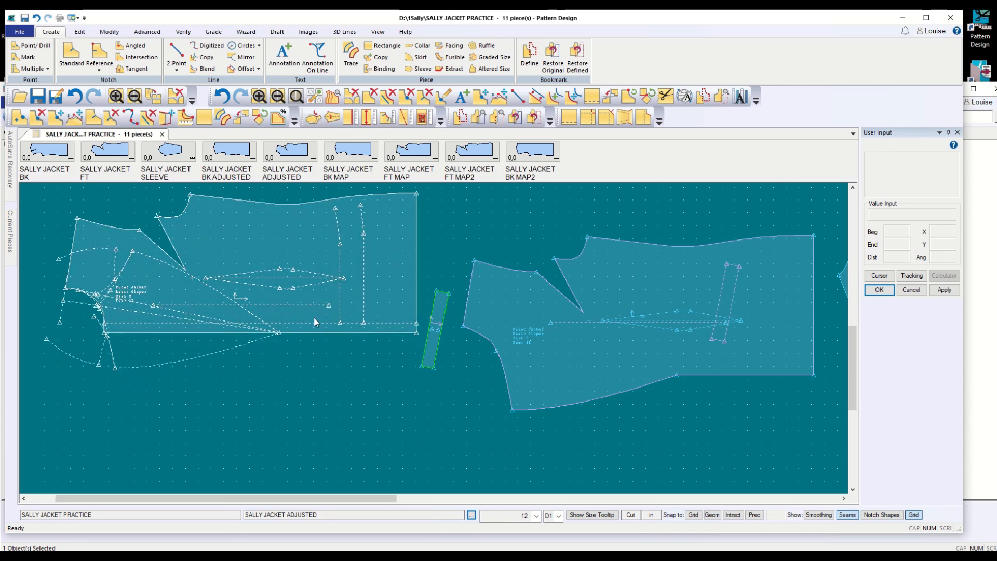
left_click(425, 366)
left_click_drag(425, 366, 391, 201)
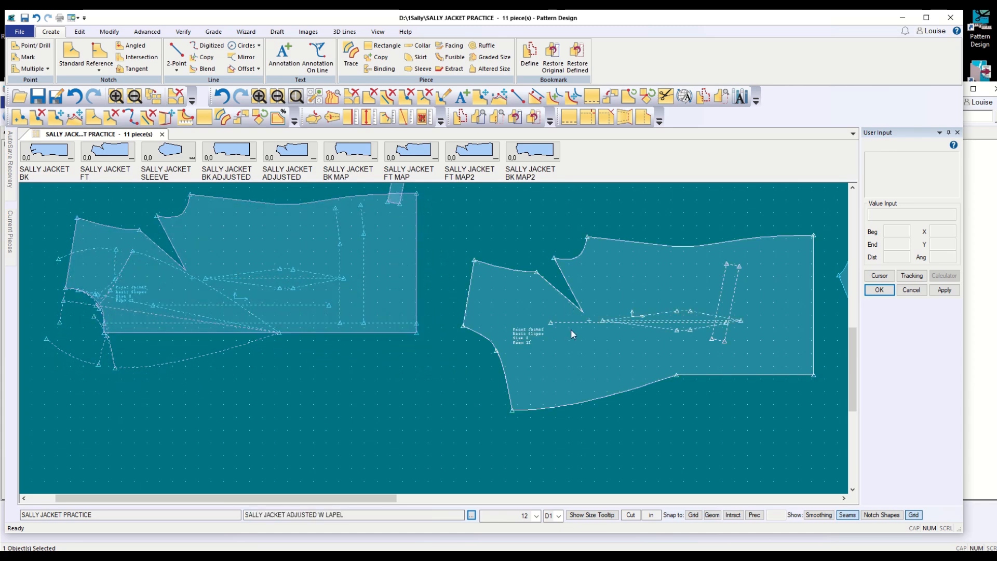
left_click_drag(571, 329, 524, 410)
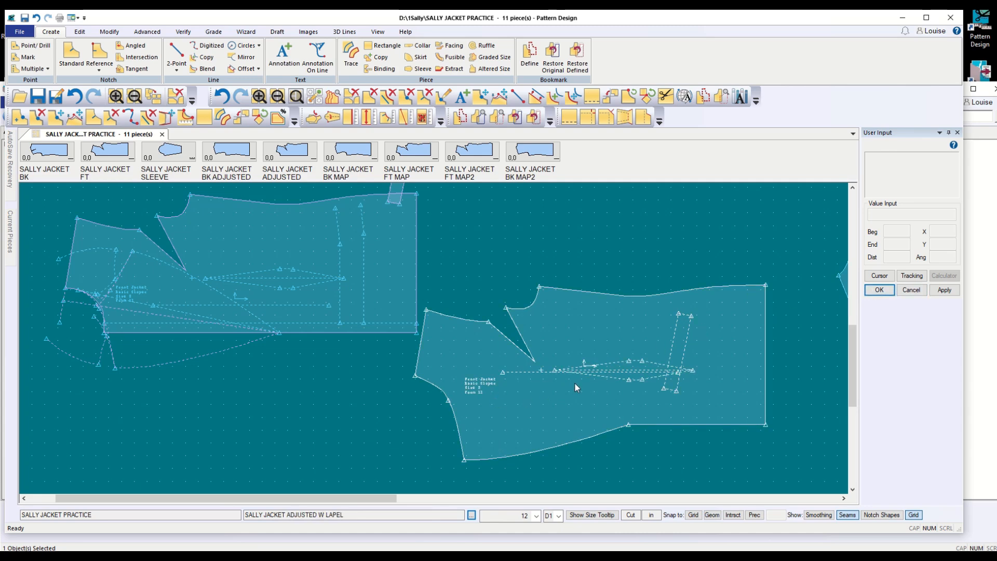
left_click(911, 290)
left_click_drag(507, 435, 608, 254)
left_click_drag(282, 301, 336, 401)
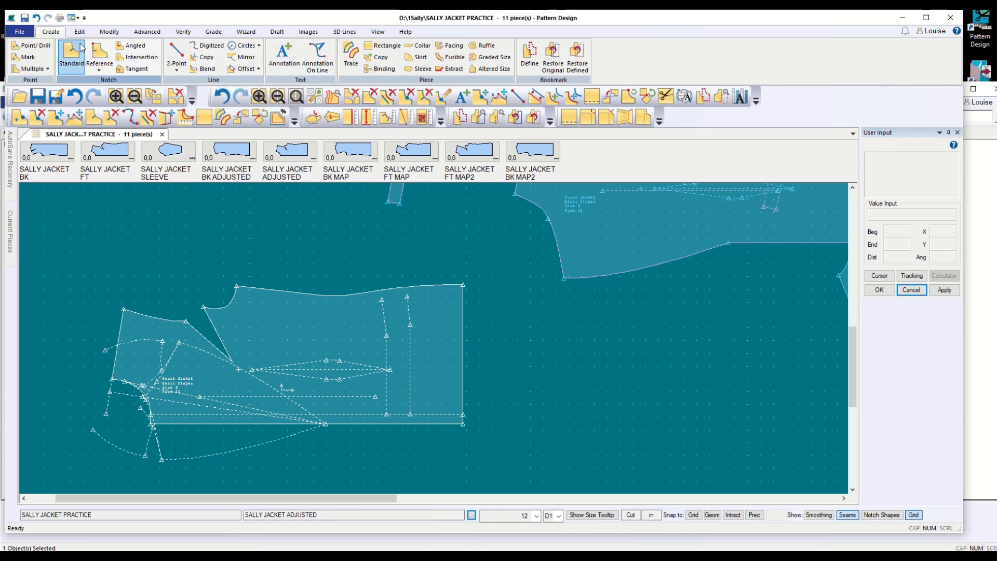
Add a single standard notch on the adjusted jacket front's shoulder line, 2 in from its neckline end
left_click(78, 60)
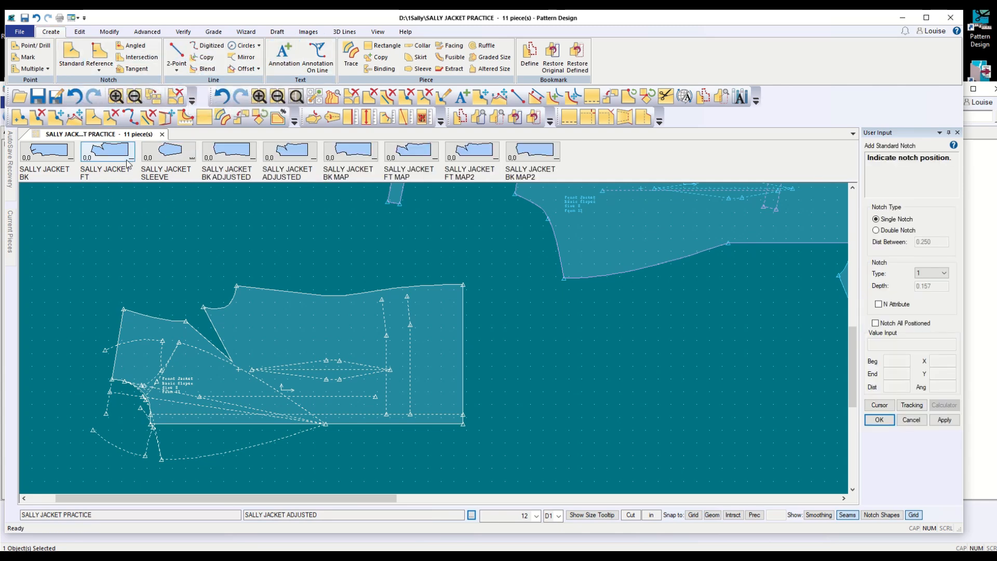
right_click(79, 266)
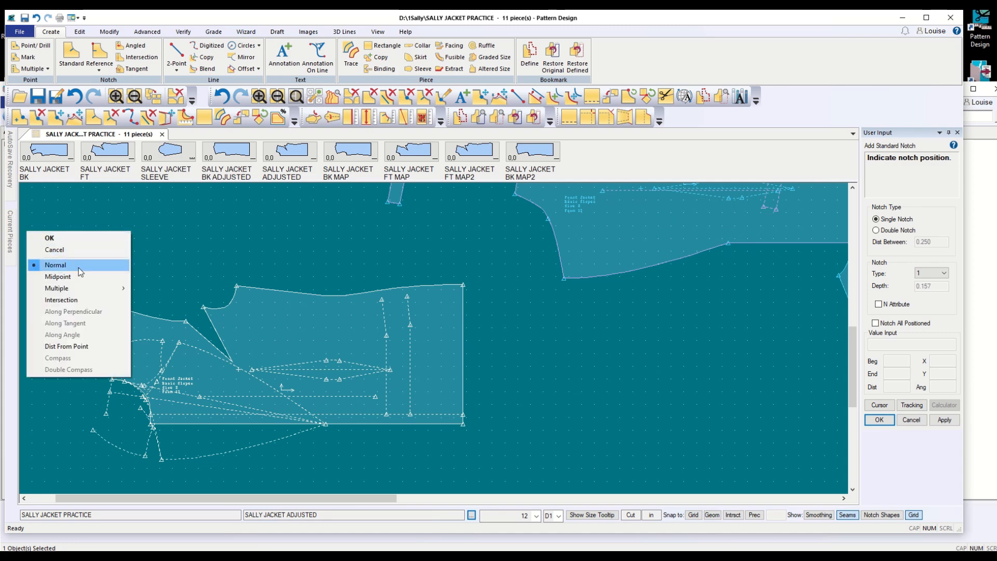
left_click(71, 347)
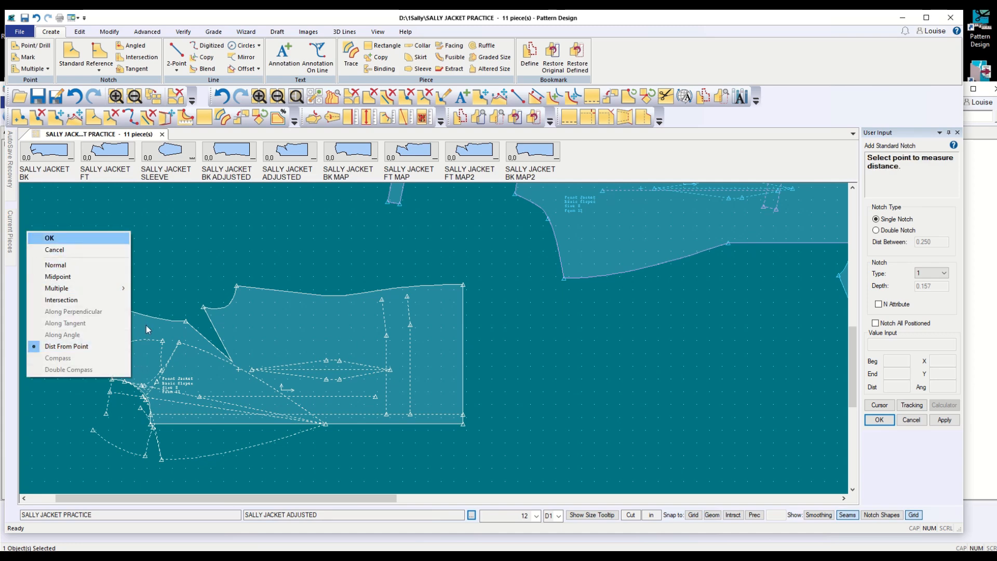
left_click(115, 351)
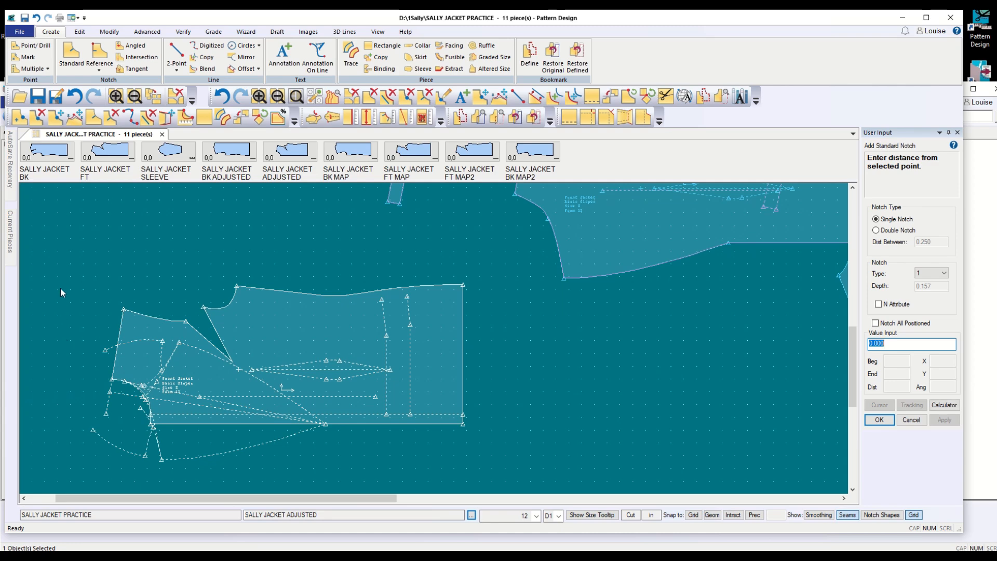
type("2")
left_click(877, 420)
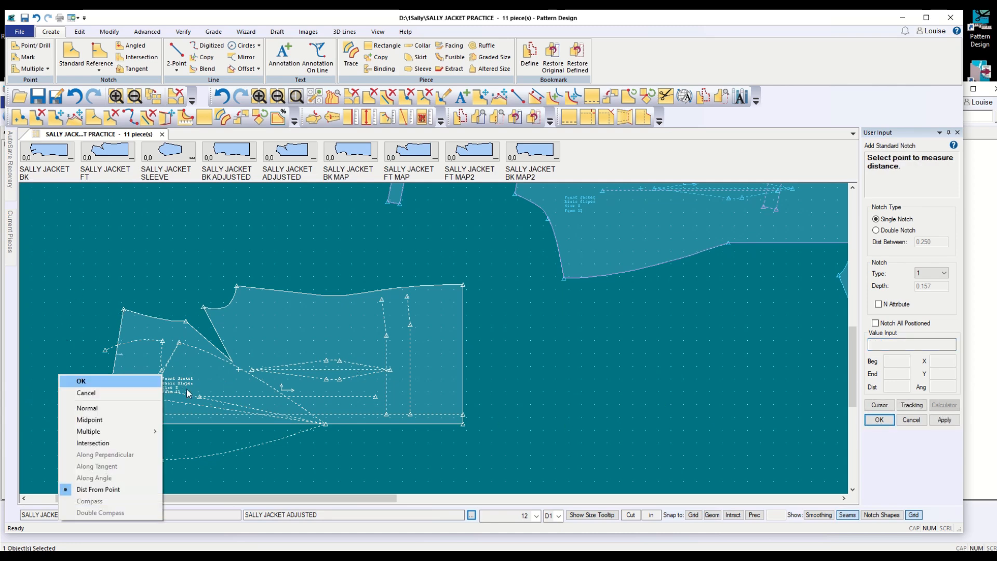
Draw two half perpendicular lines into the adjusted front, one from the shoulder notch and one from the hem between grainline and waist dart
left_click(110, 381)
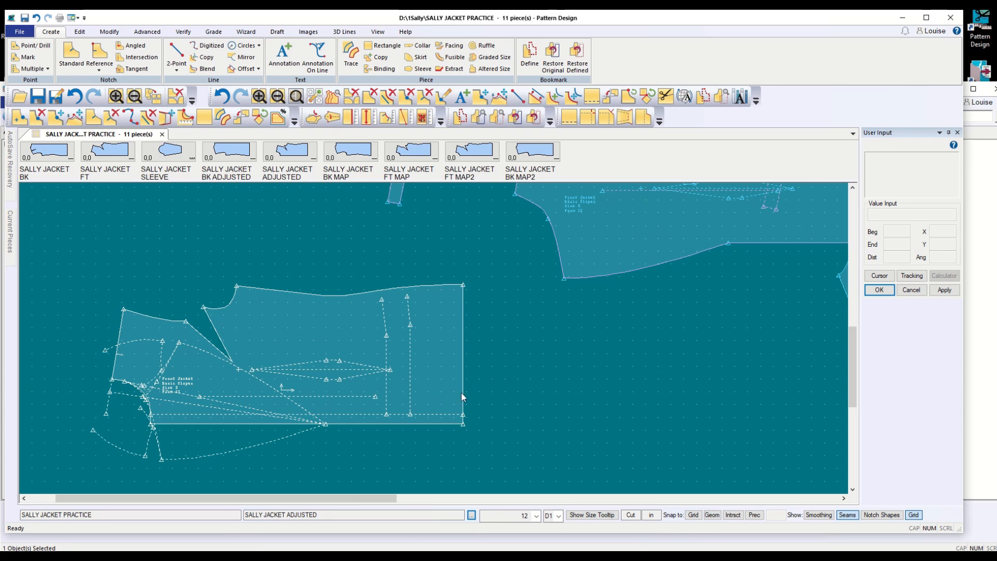
left_click(176, 71)
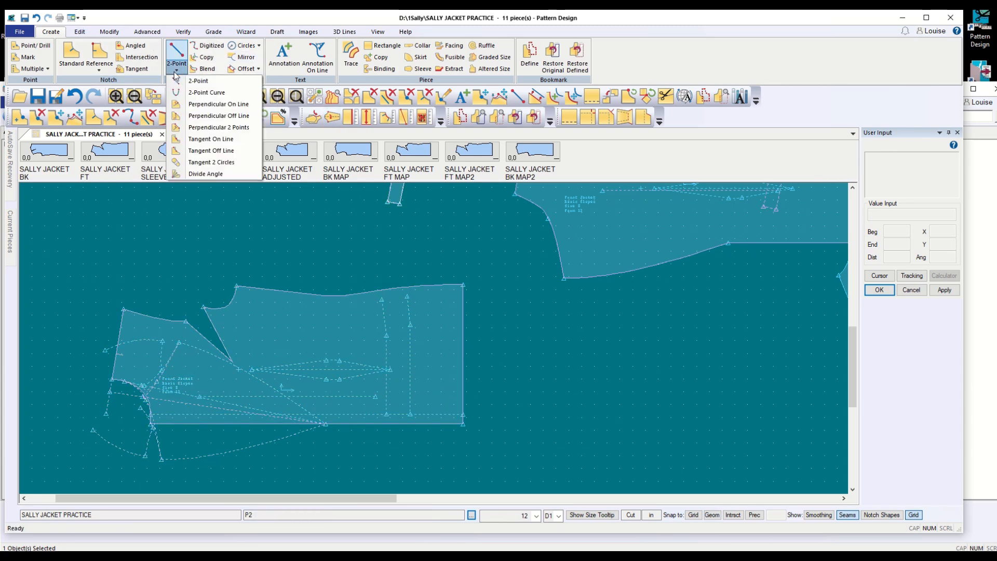
left_click(218, 104)
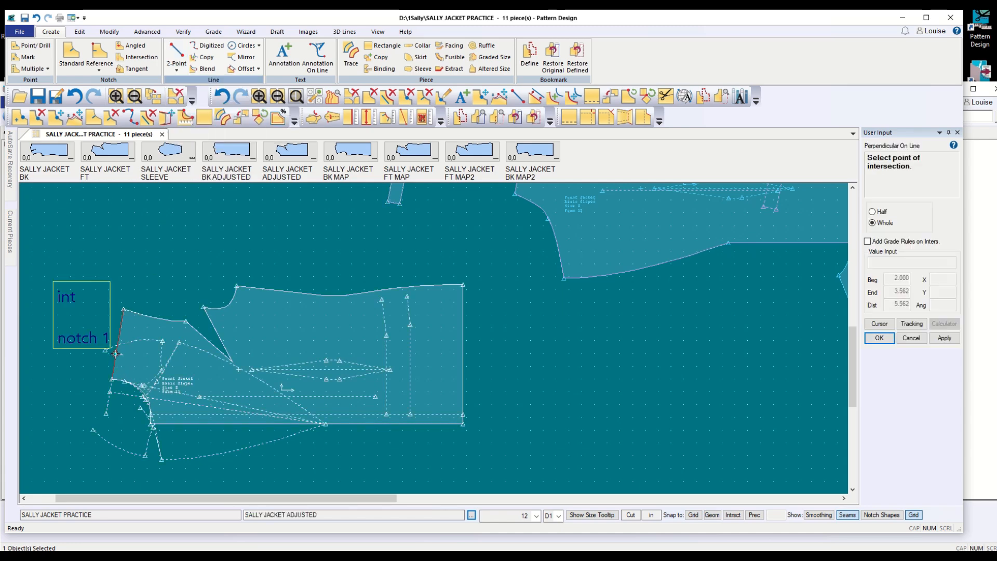
left_click(115, 353)
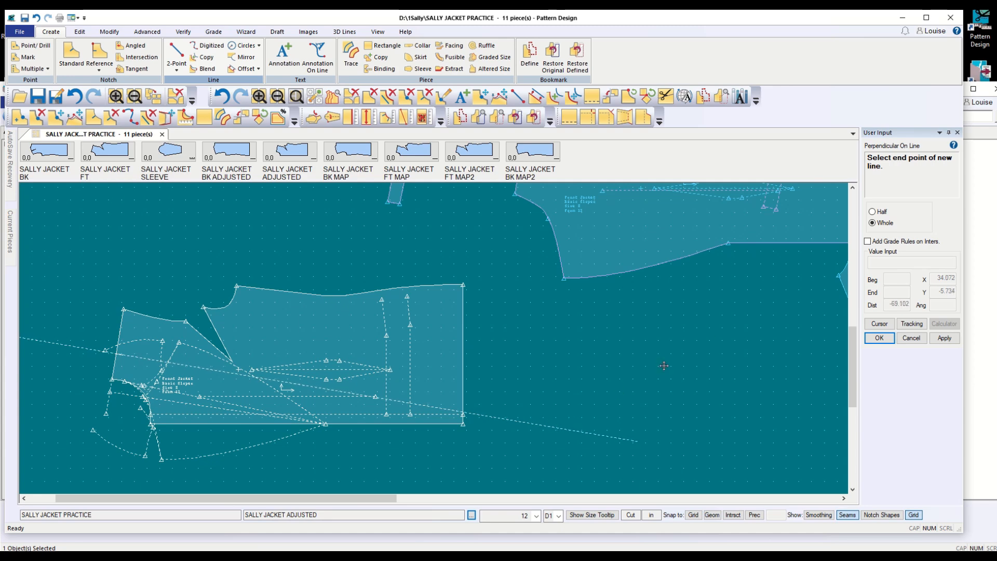
left_click(873, 211)
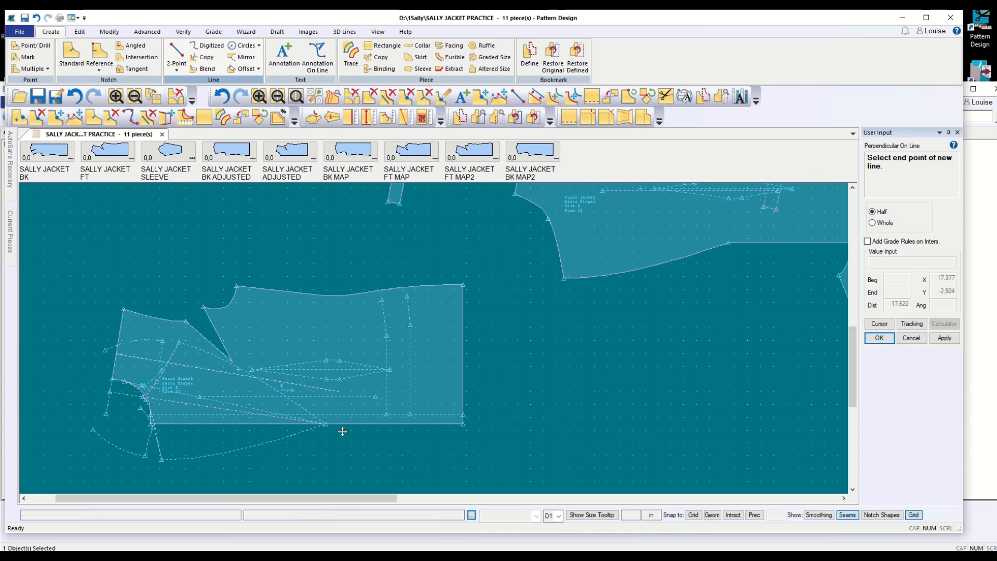
left_click(369, 441)
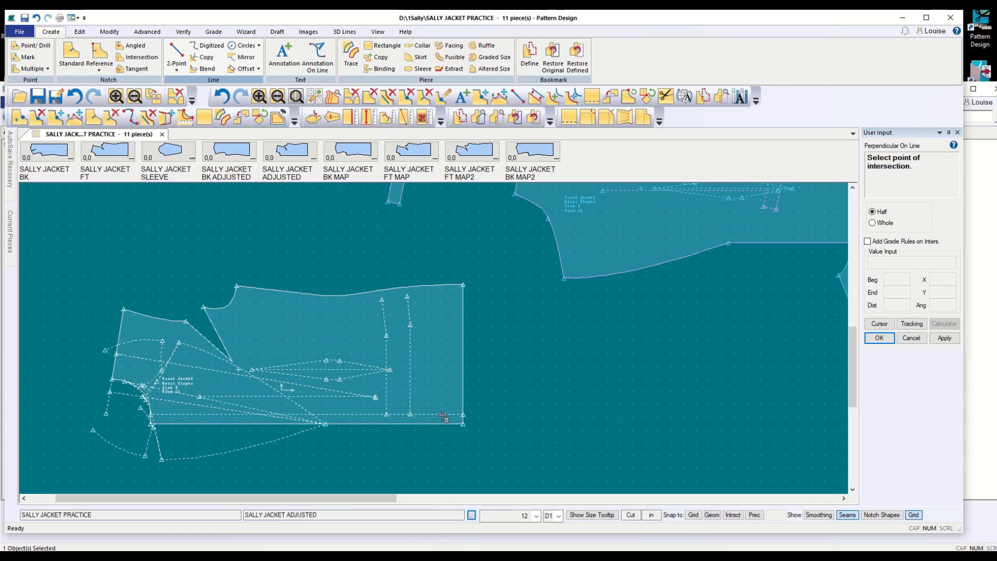
left_click(461, 390)
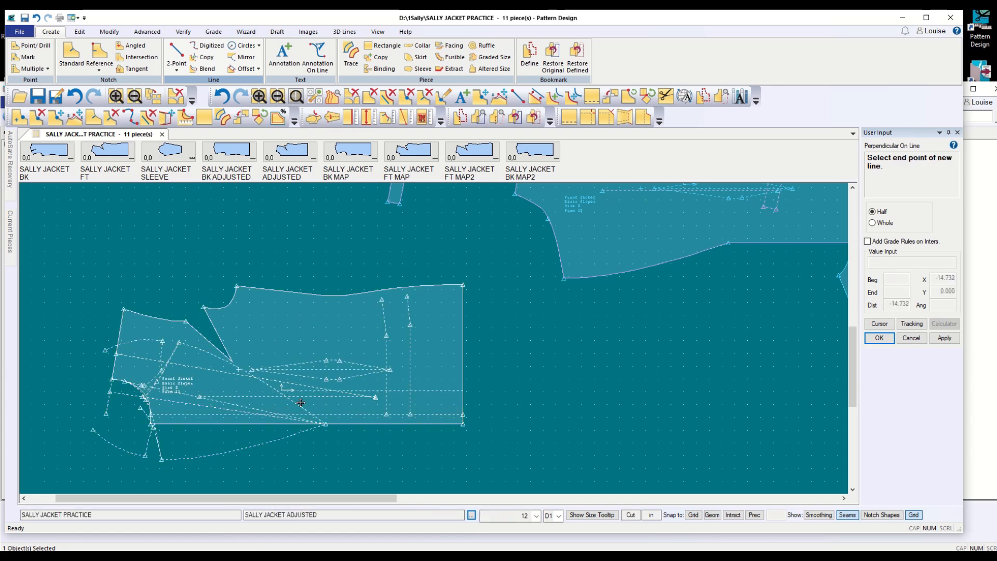
left_click(298, 402)
Draw a 2-point curve joining the shoulder perpendicular to the hem perpendicular, bowed slightly to blend the two lines smoothly
scroll(324, 407, "up", 4)
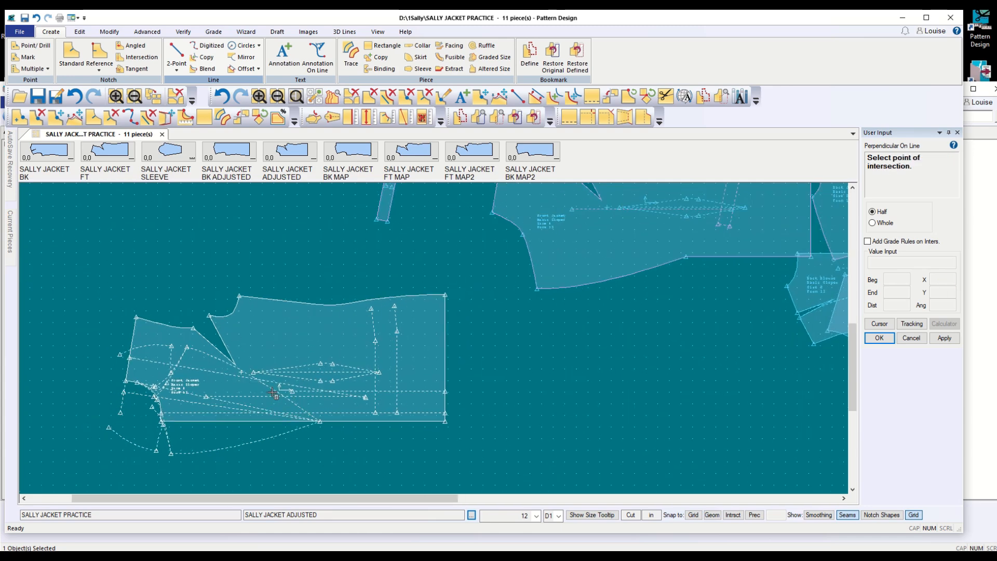
scroll(325, 398, "up", 1)
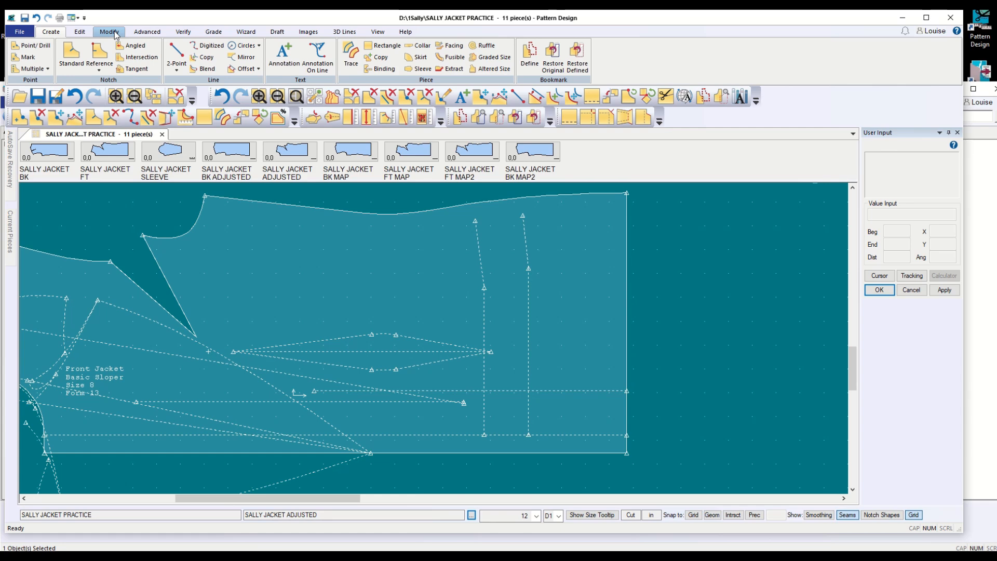
left_click(176, 68)
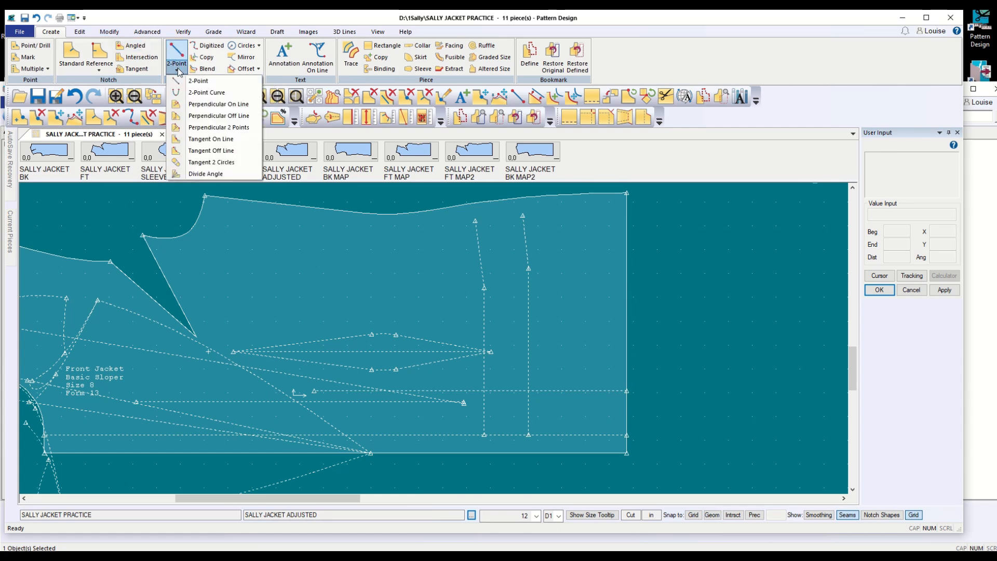
left_click(196, 98)
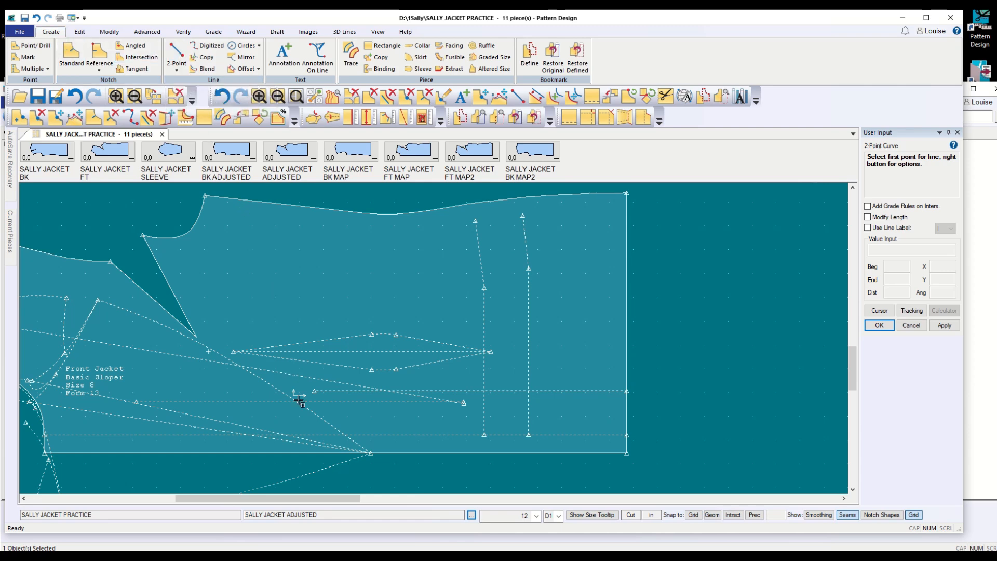
left_click(283, 373)
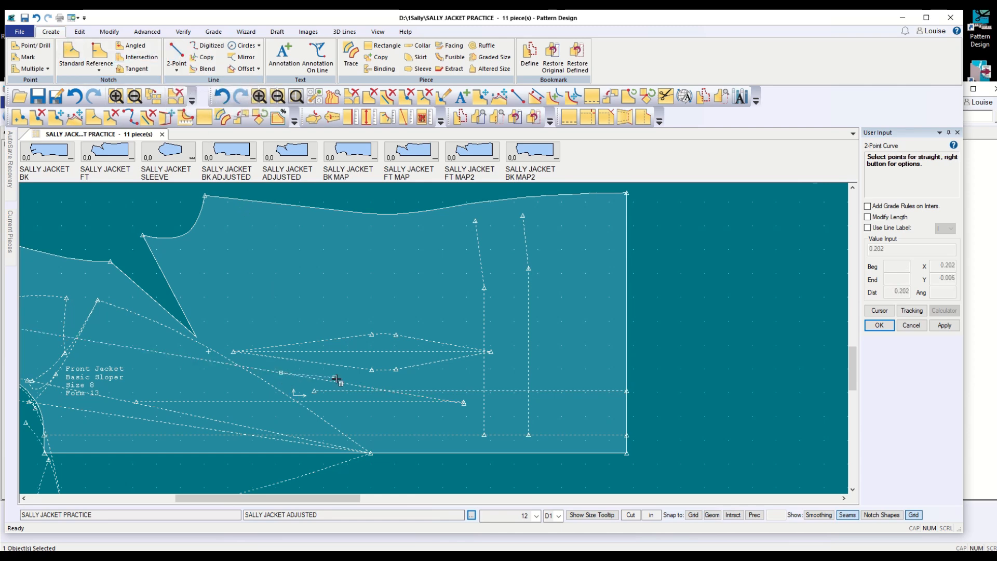
left_click(470, 387)
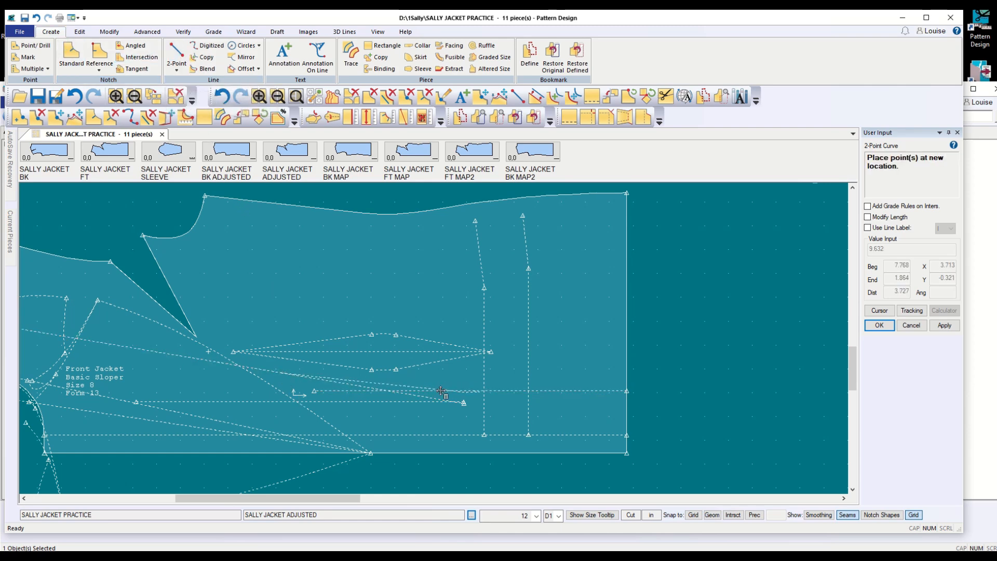
left_click(383, 387)
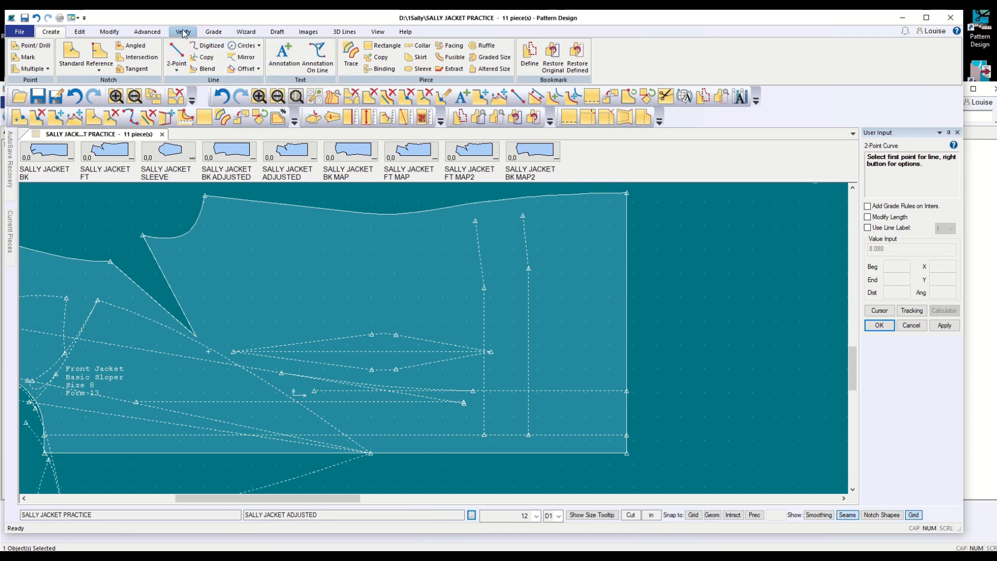
Clip the hem and shoulder perpendiculars at the blending curve, keeping the hem-side and shoulder-side portions for one continuous facing line
left_click(110, 32)
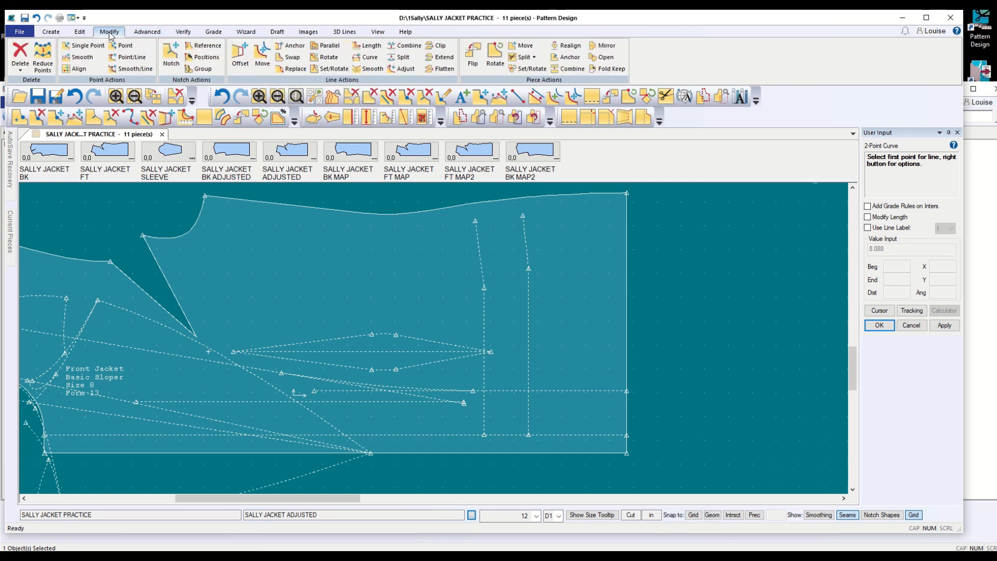
left_click(436, 46)
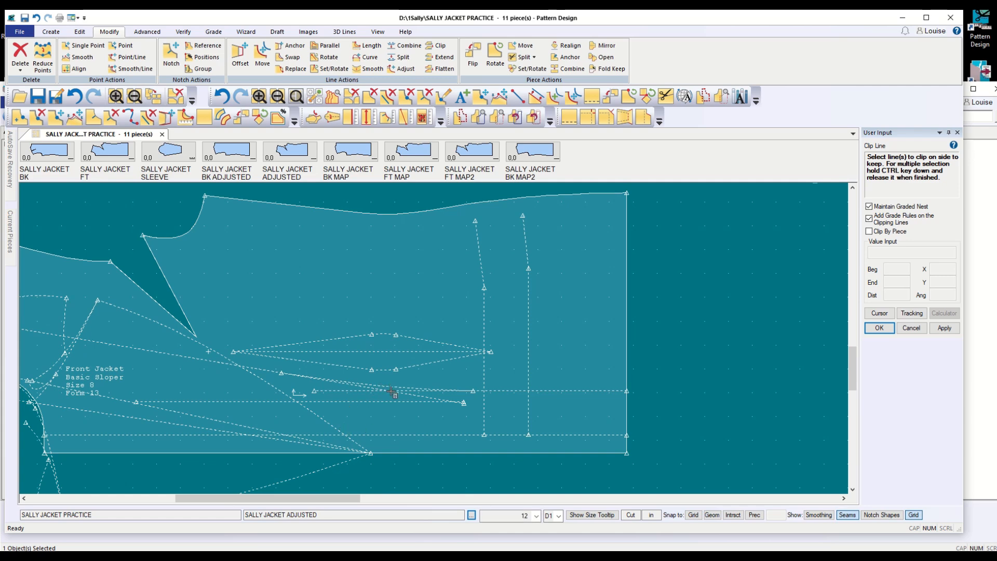
left_click(427, 392)
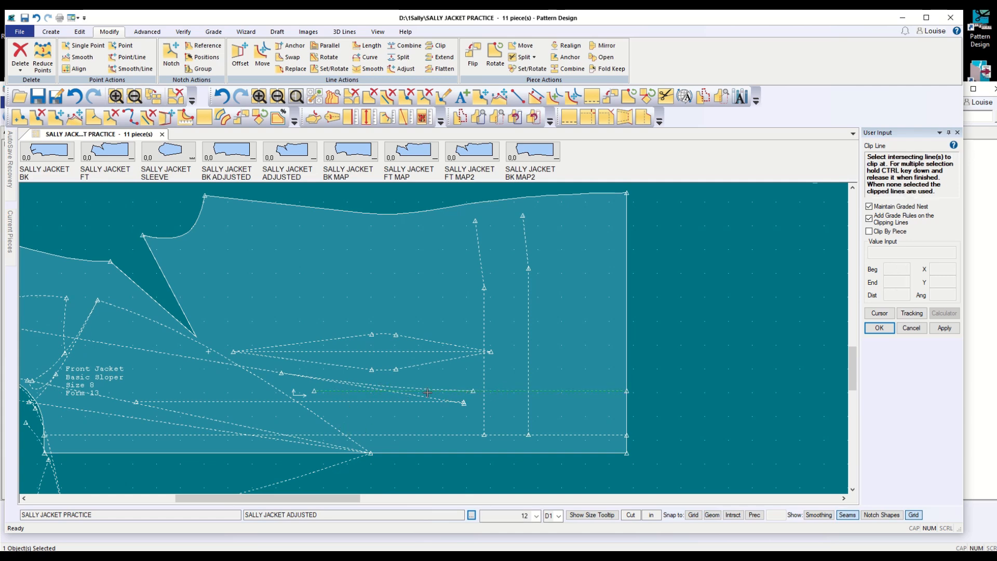
left_click(398, 387)
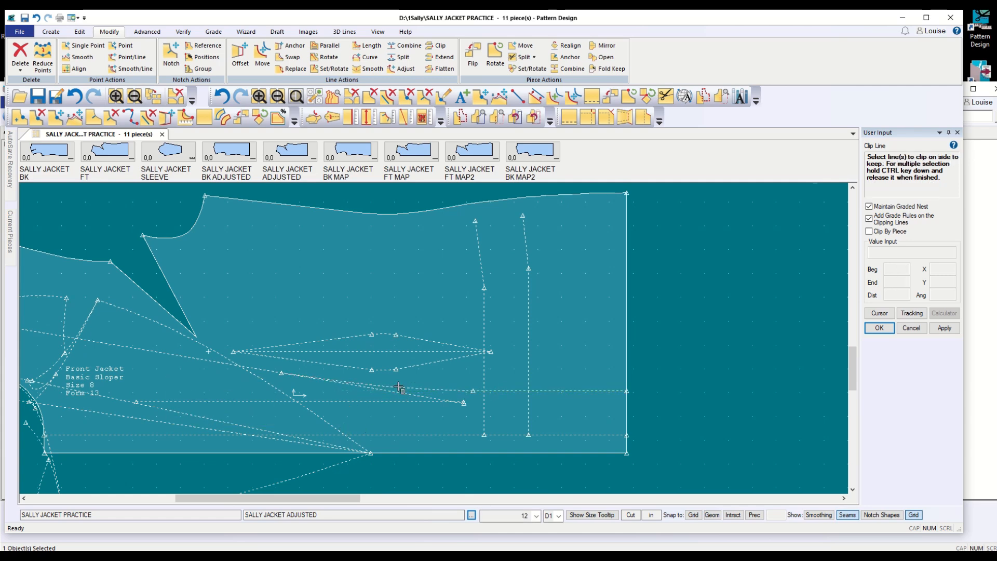
left_click(195, 361)
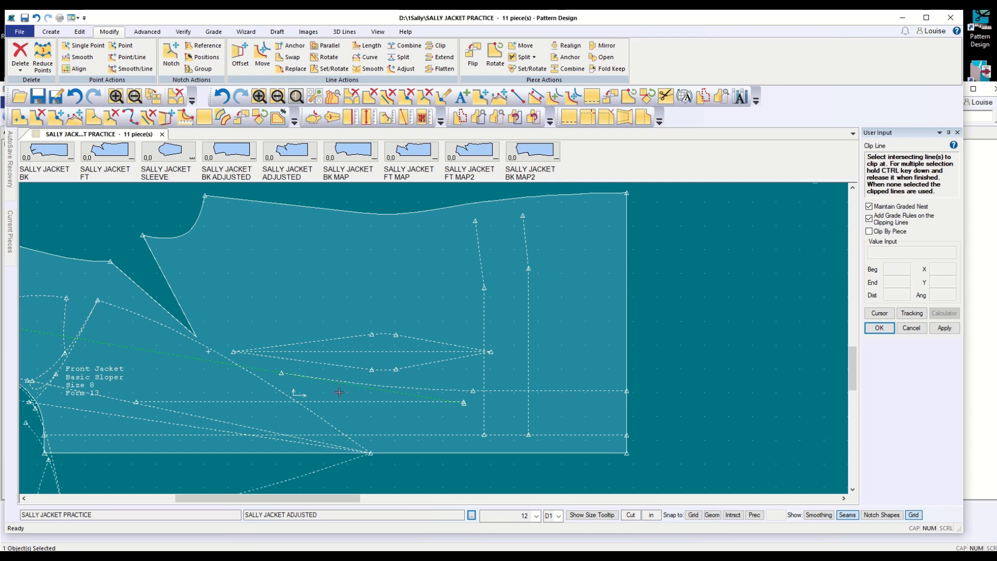
left_click(386, 387)
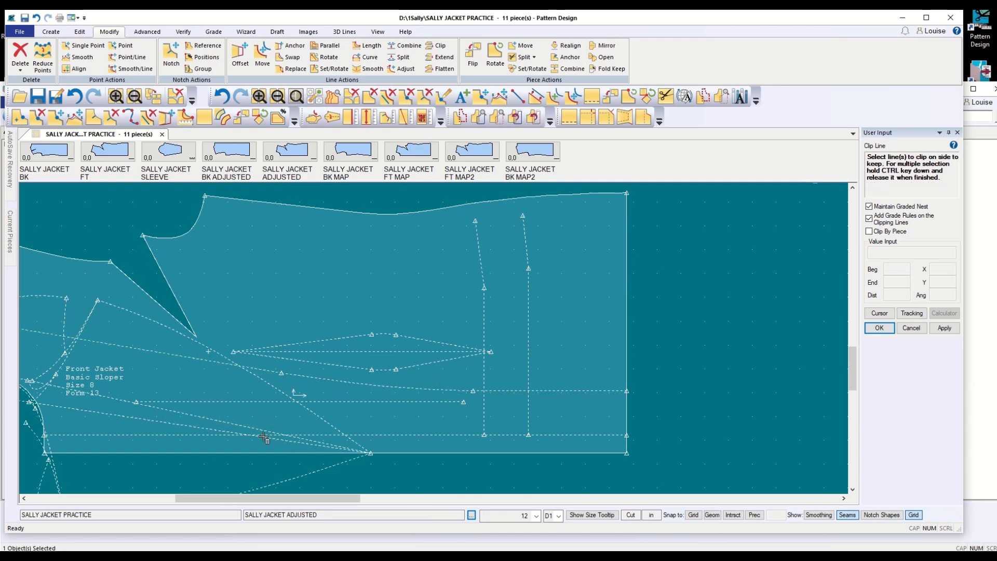
Trace a lapel facing from the neckline, shoulder, facing line, hem, front edge and lapel outline, include the centre front line, and place it beyond the hem
scroll(262, 432, "down", 3)
scroll(229, 433, "down", 1)
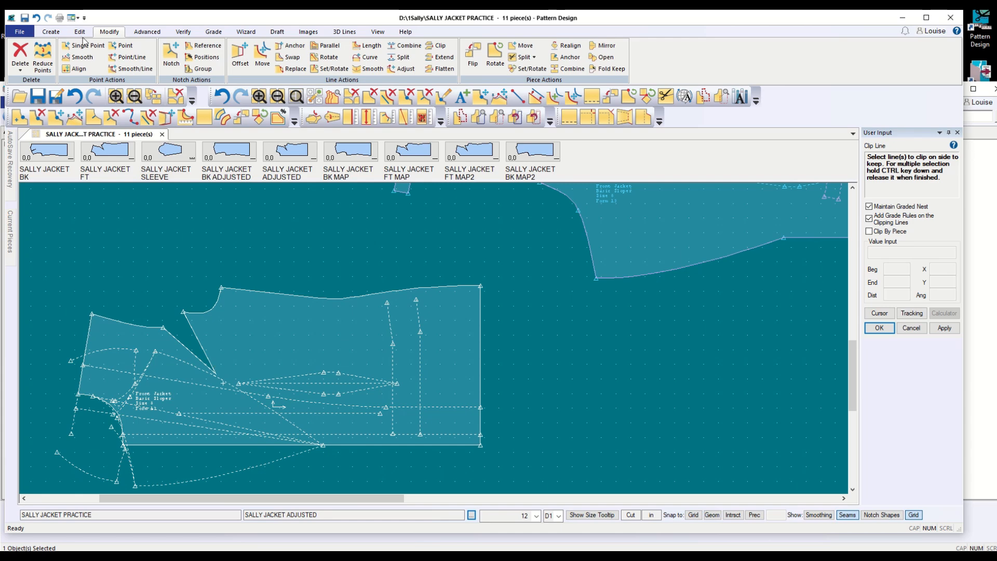
left_click(52, 32)
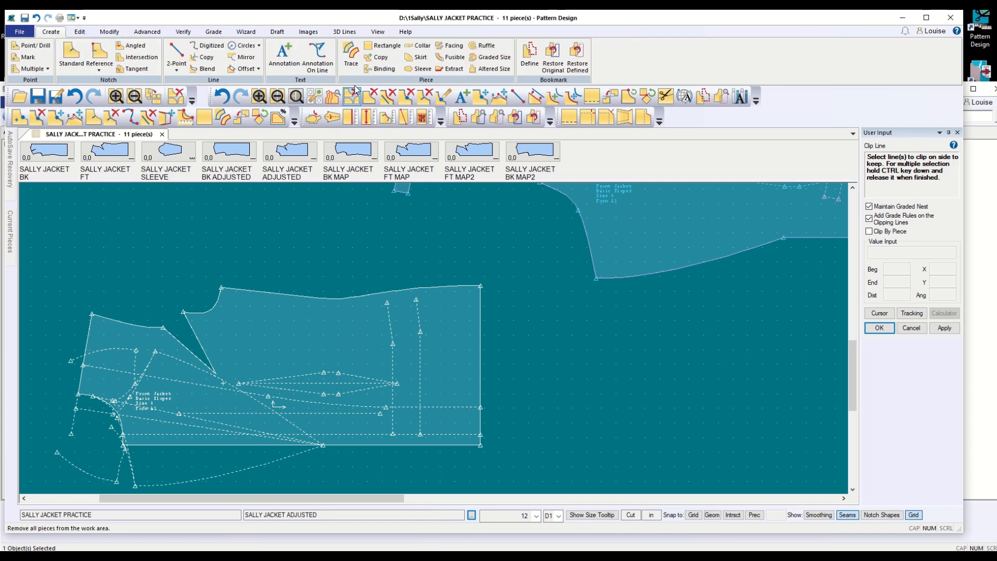
left_click(350, 55)
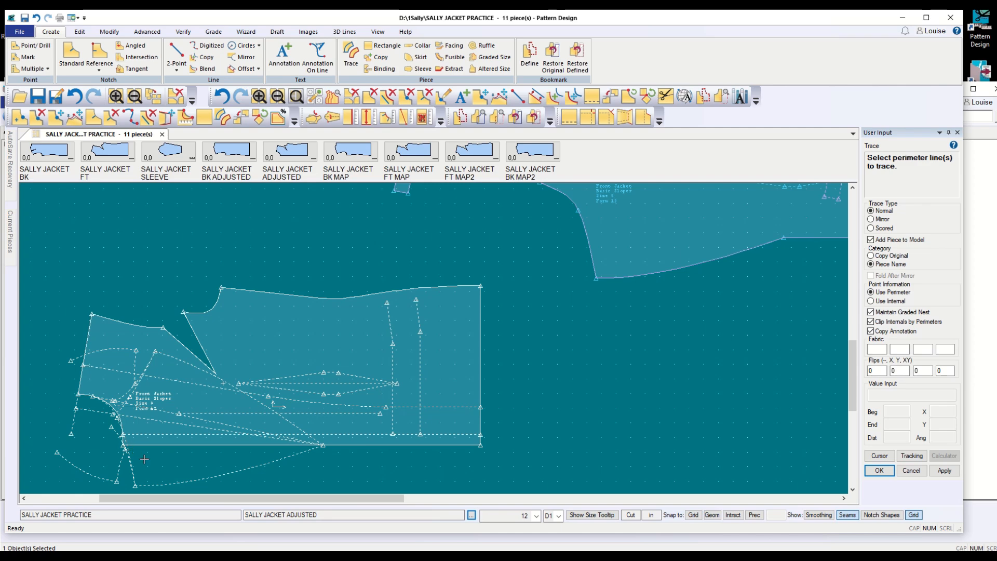
left_click(128, 441)
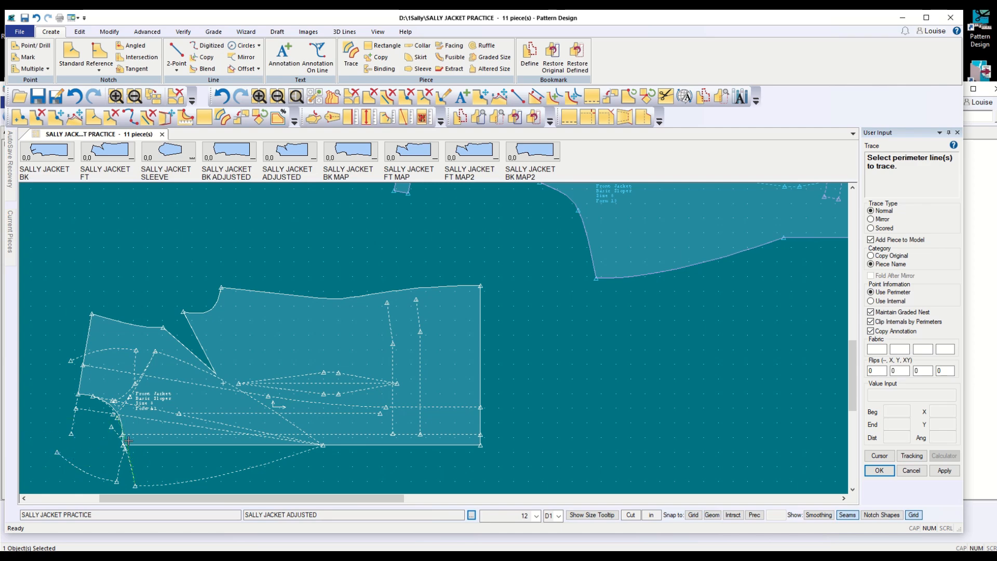
left_click(109, 410)
left_click(88, 396)
left_click(83, 382)
left_click(442, 407)
left_click(481, 421)
left_click(451, 449)
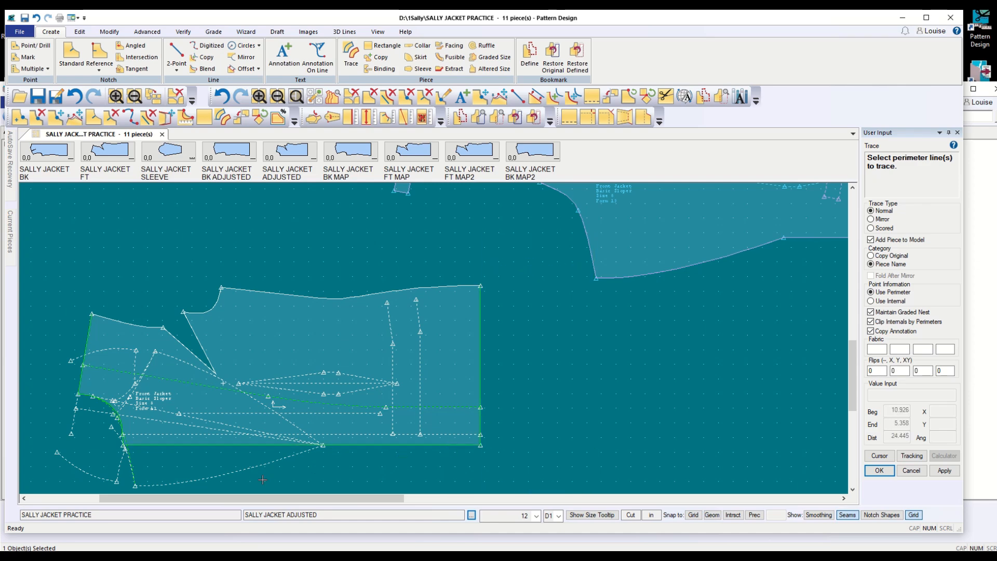
right_click(537, 442)
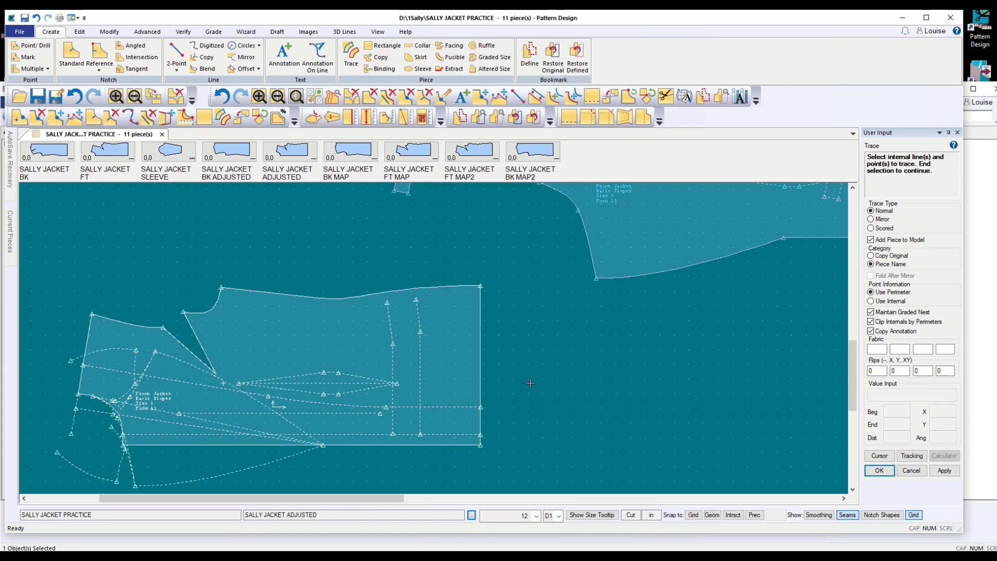
right_click(348, 434)
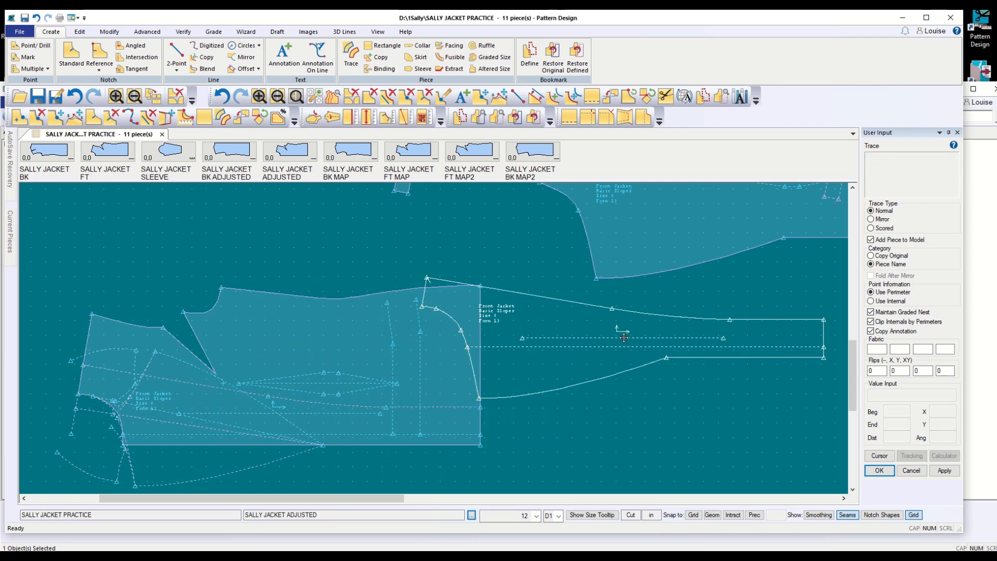
left_click(623, 337)
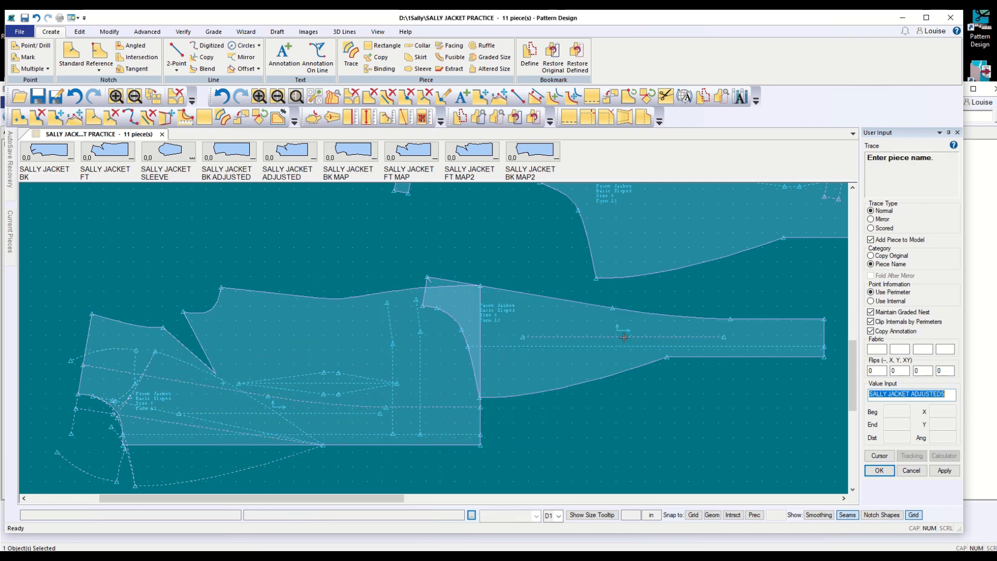
Name the traced facing piece SALLY JACKET LAPEL FACING VELVET ADJUSTED5 and finish tracing
left_click(910, 394)
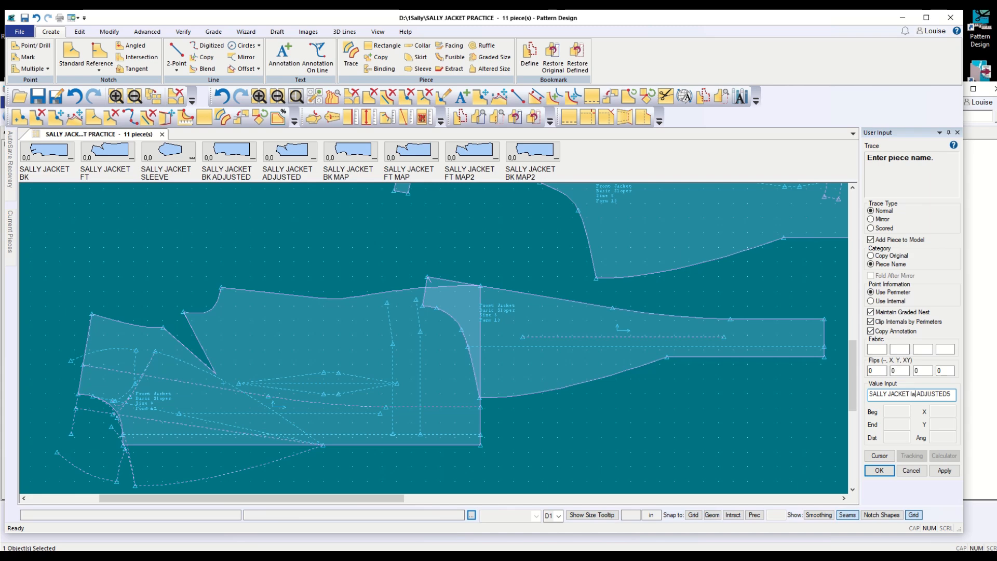
type("pel facing")
type("velvet")
left_click(887, 469)
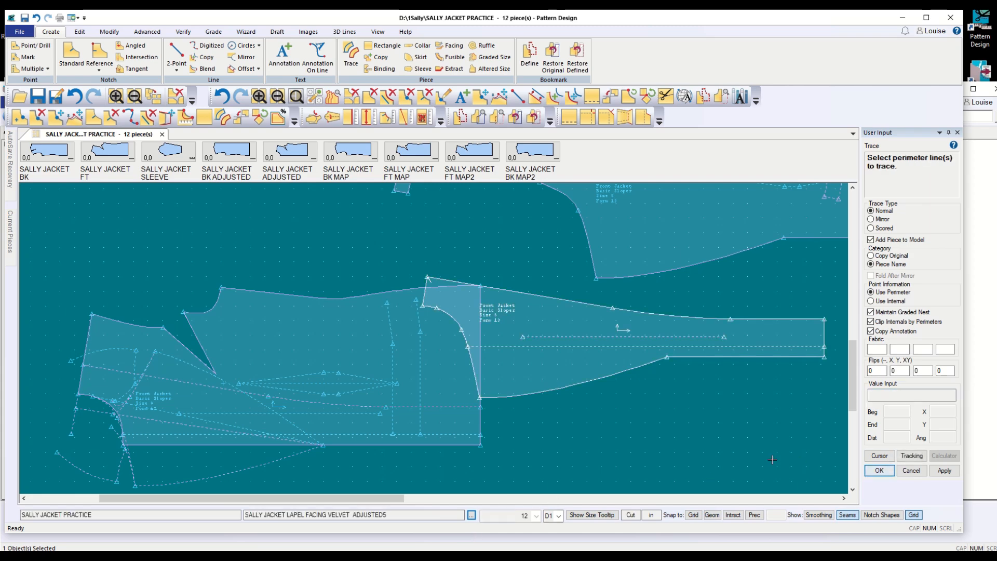
left_click(911, 469)
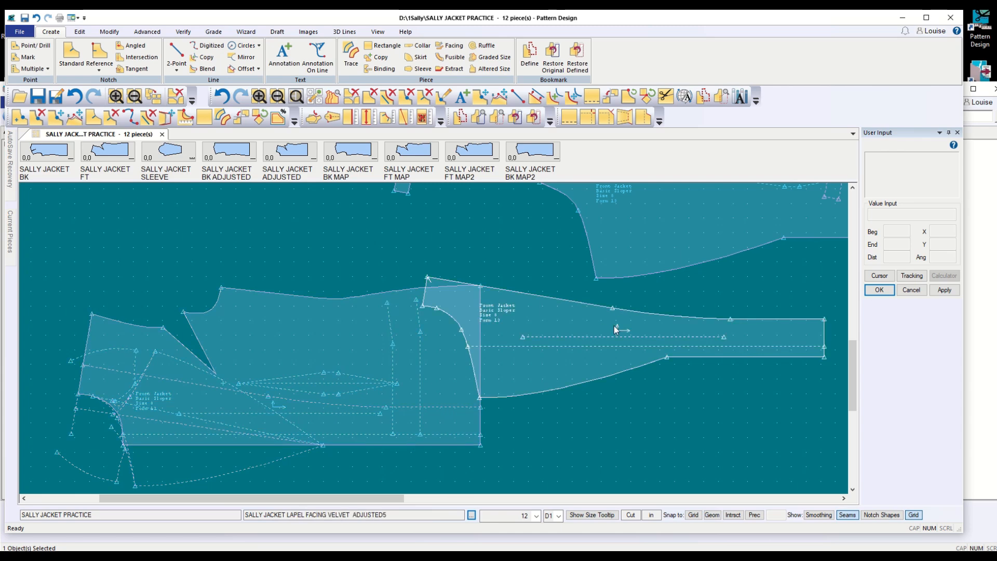
Compare the lapel facing over the adjusted front, and separate the pieces with the facing beyond the hem and the front shifted slightly up
left_click_drag(614, 325, 271, 421)
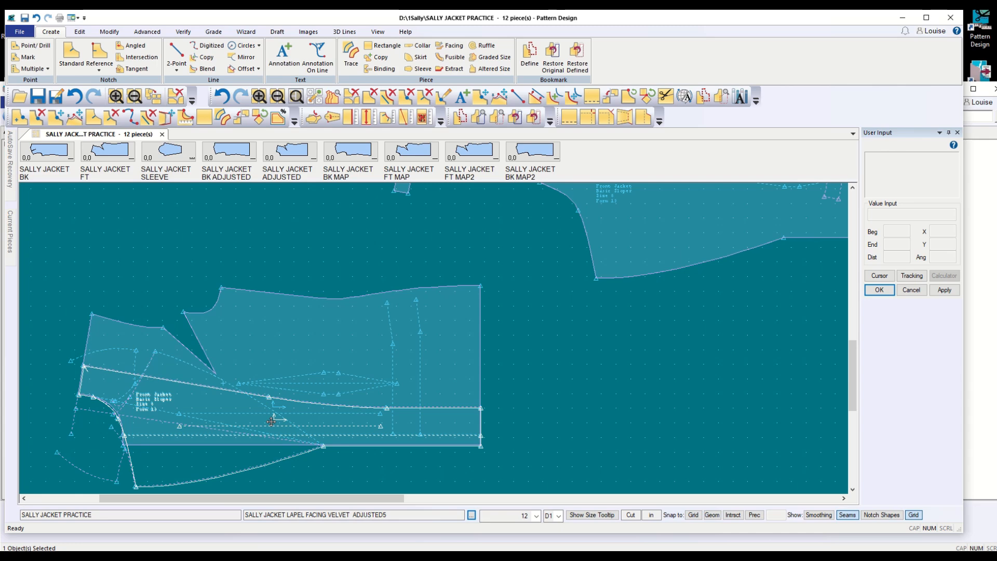
left_click_drag(271, 421, 698, 267)
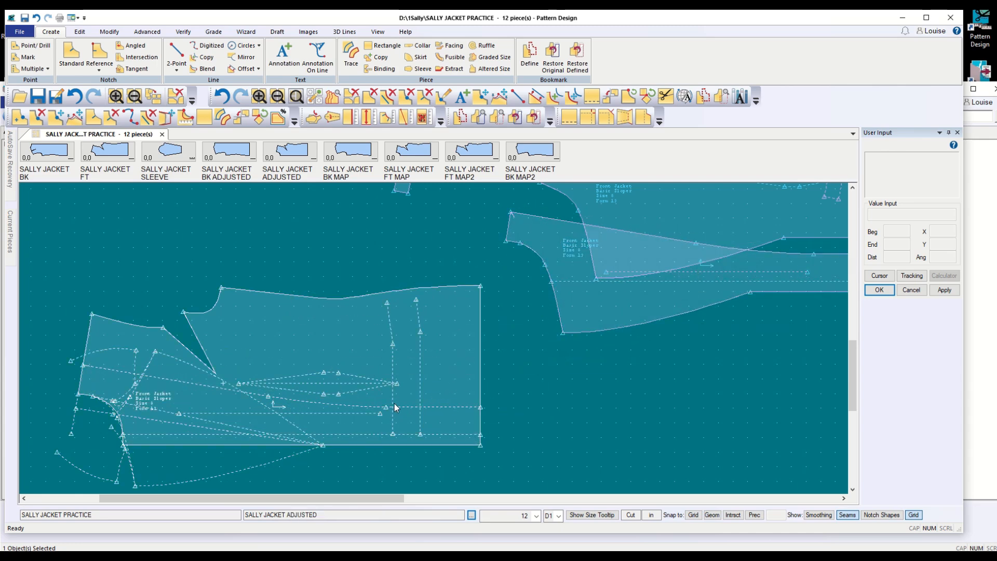
left_click_drag(404, 397, 412, 346)
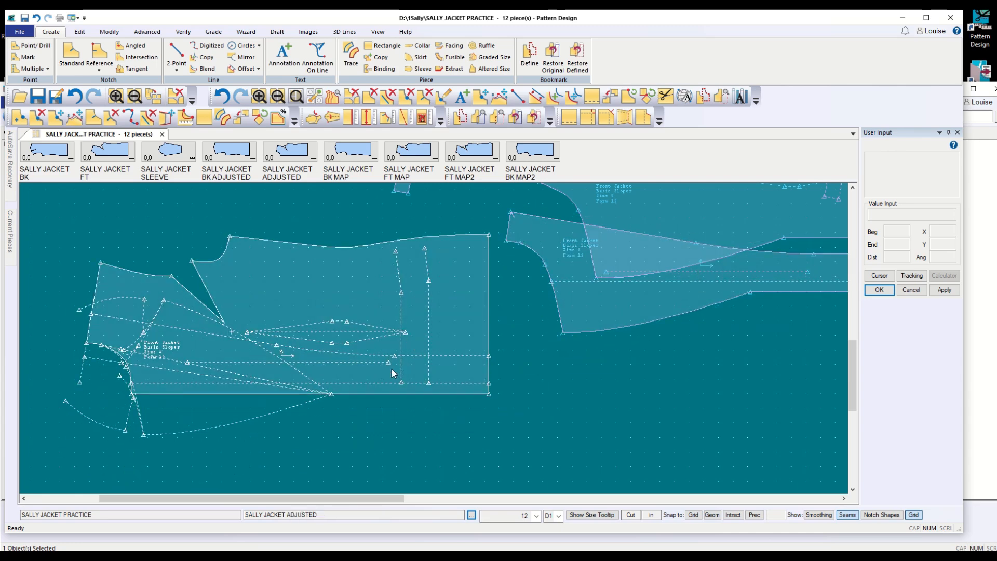
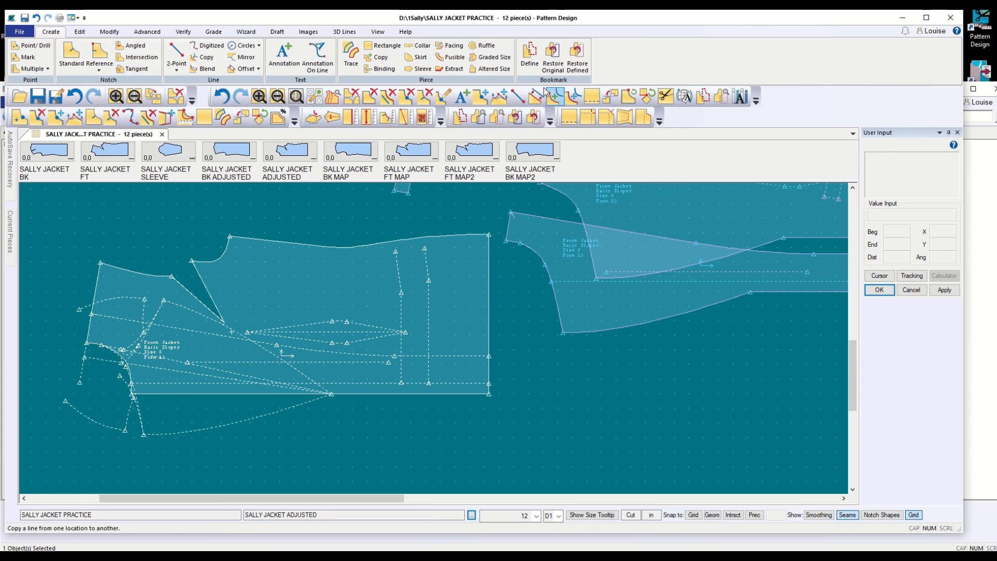
Trace the narrow roll space wedge between the roll lines from neckline to lapel break point, include the neckline as an internal line, and place it beyond the hem
left_click(361, 63)
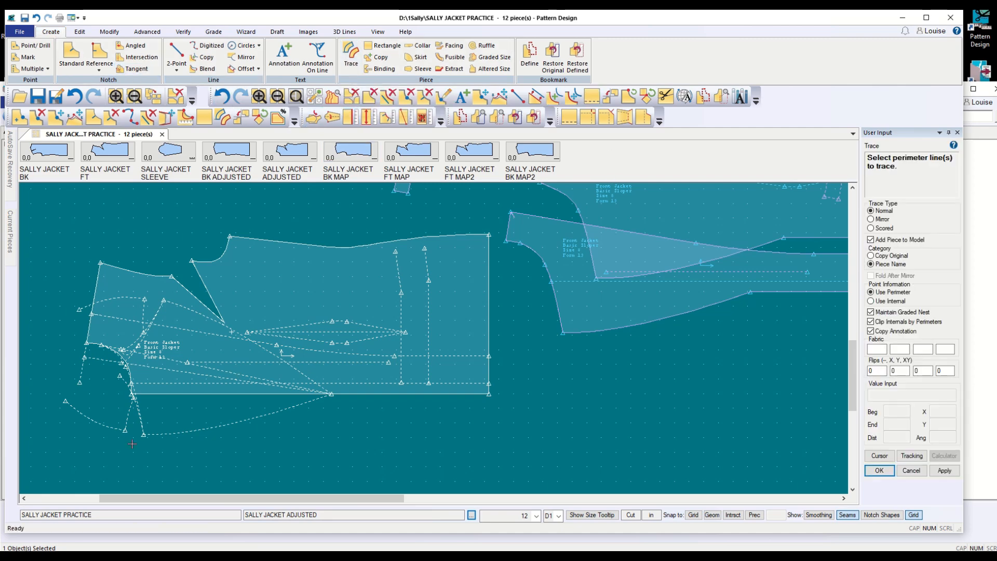
left_click(87, 349)
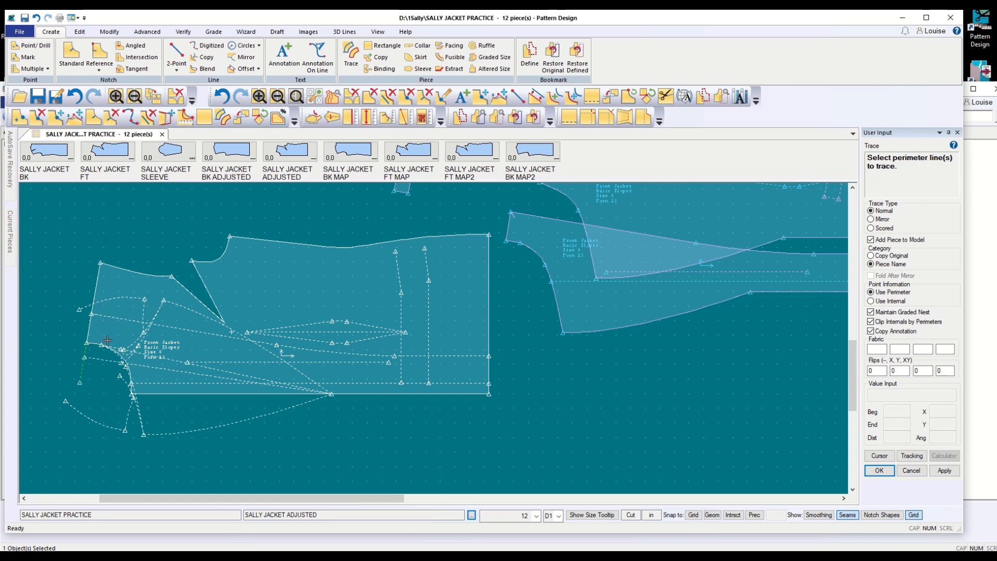
left_click(99, 343)
left_click(213, 370)
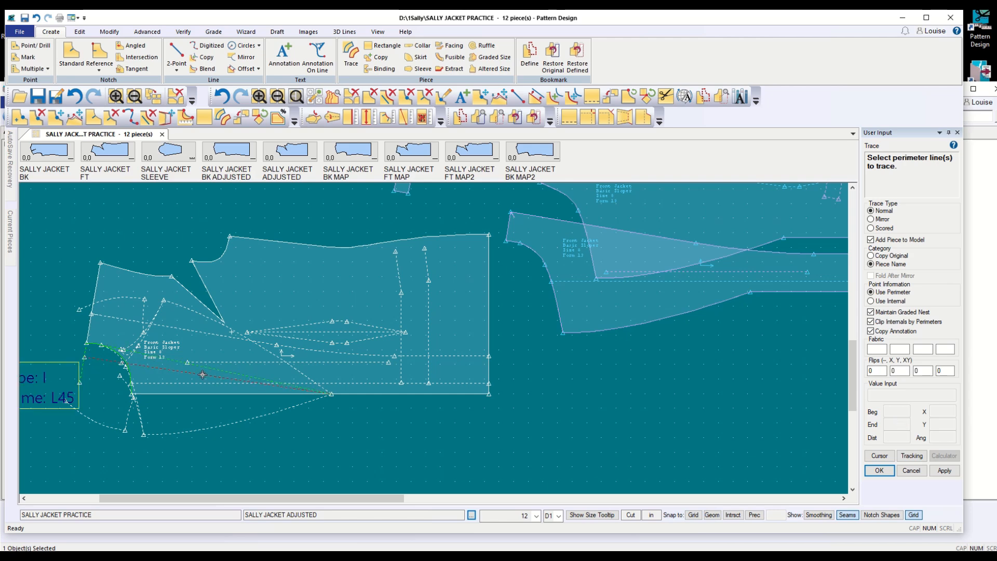
left_click(168, 367)
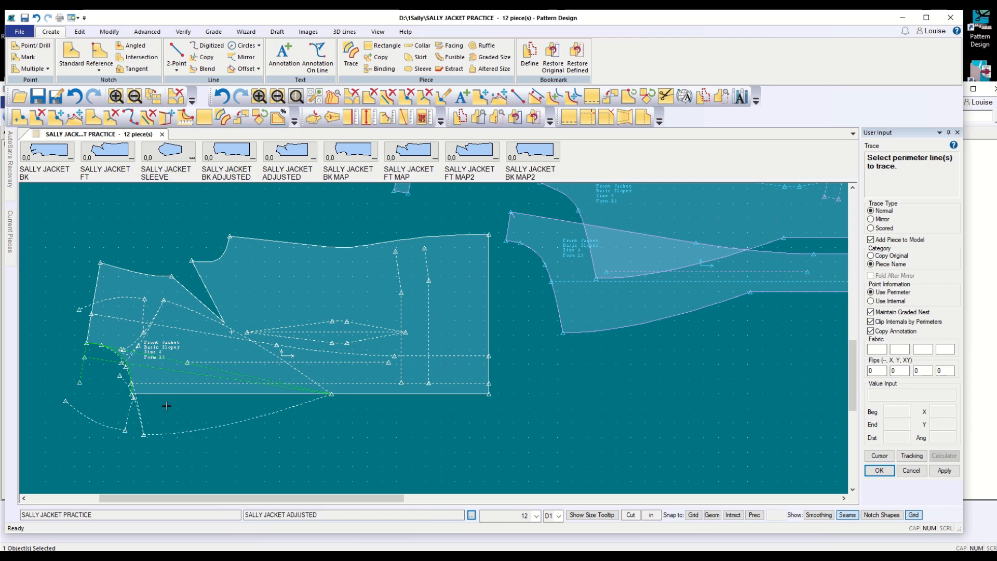
right_click(357, 434)
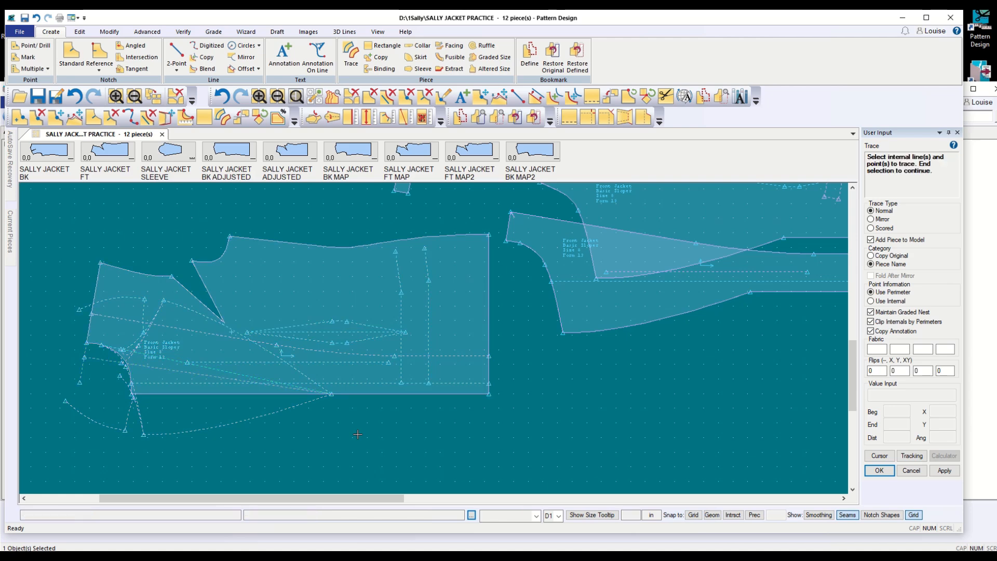
left_click(115, 364)
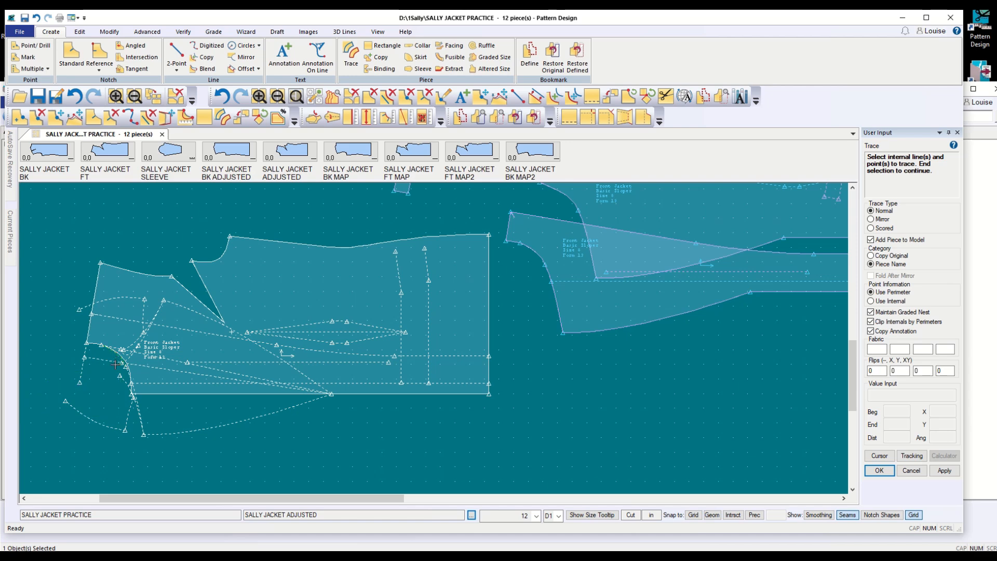
right_click(98, 419)
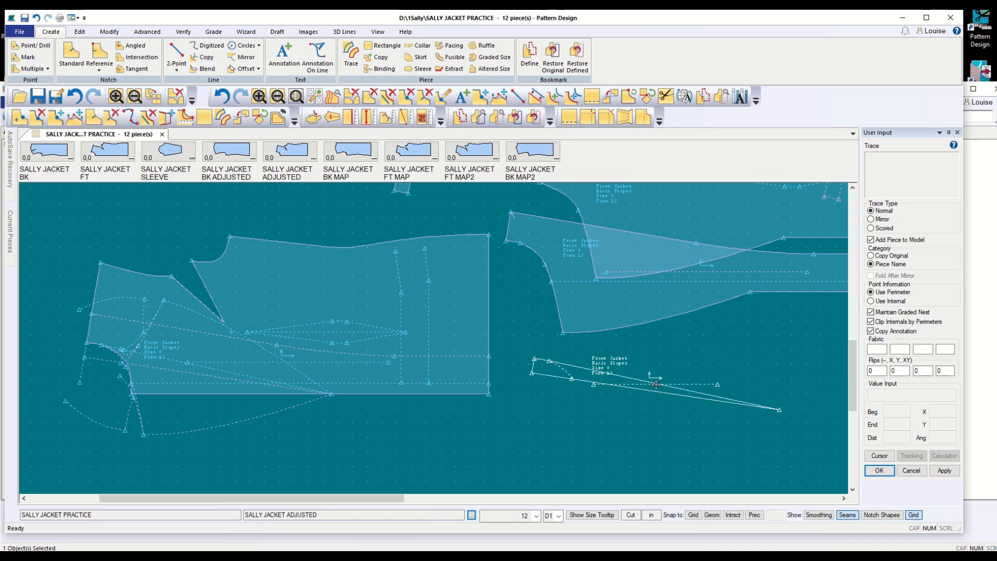
left_click(655, 385)
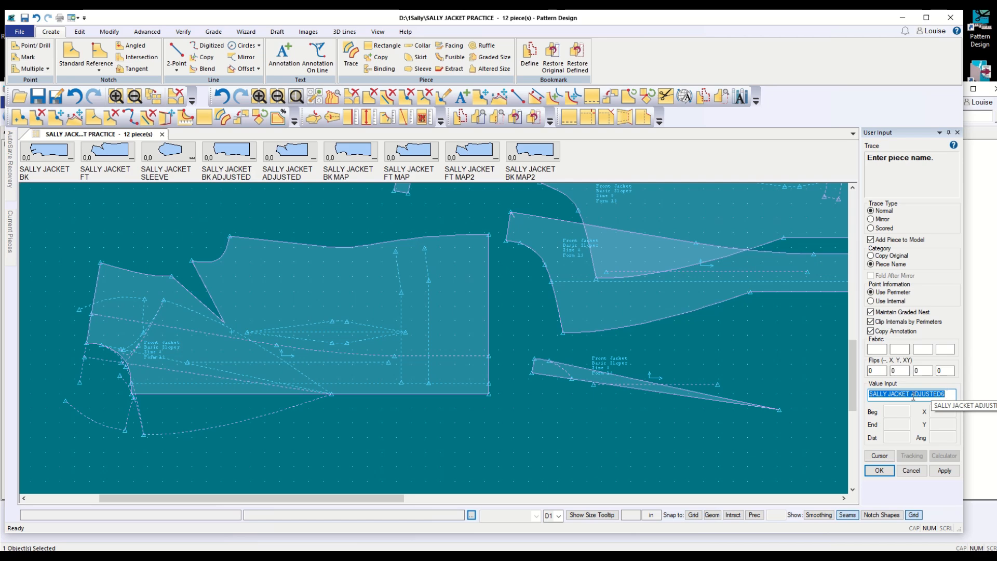
Name the traced wedge SALLY JACKET ROLL SPACE and finish tracing
left_click_drag(911, 395, 953, 395)
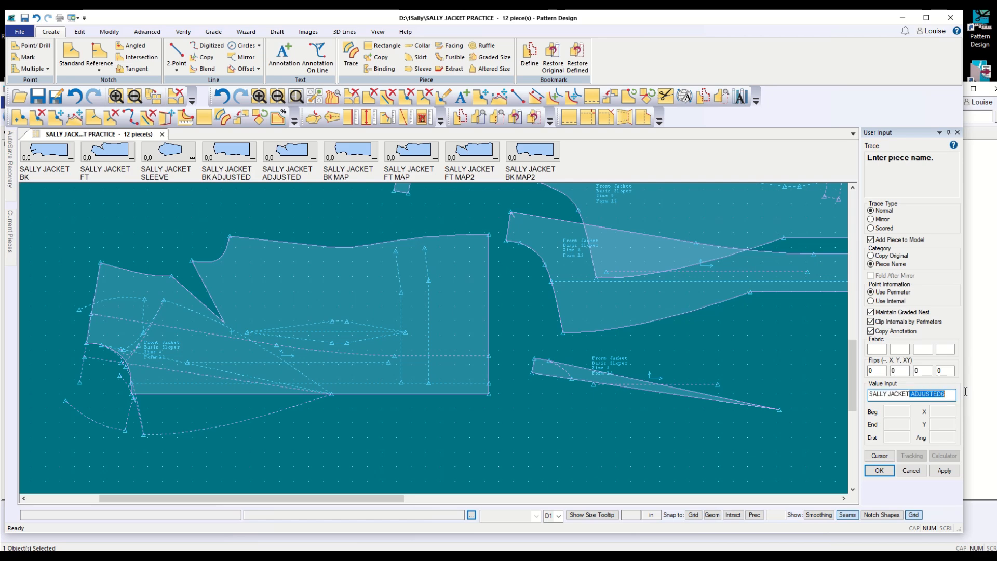
key("BackSpace")
left_click(884, 475)
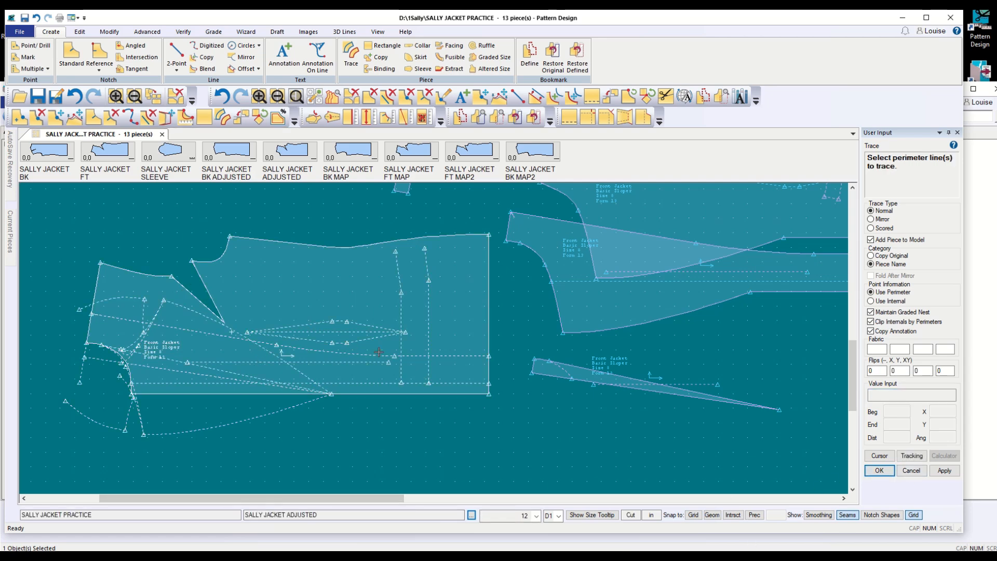
left_click(911, 470)
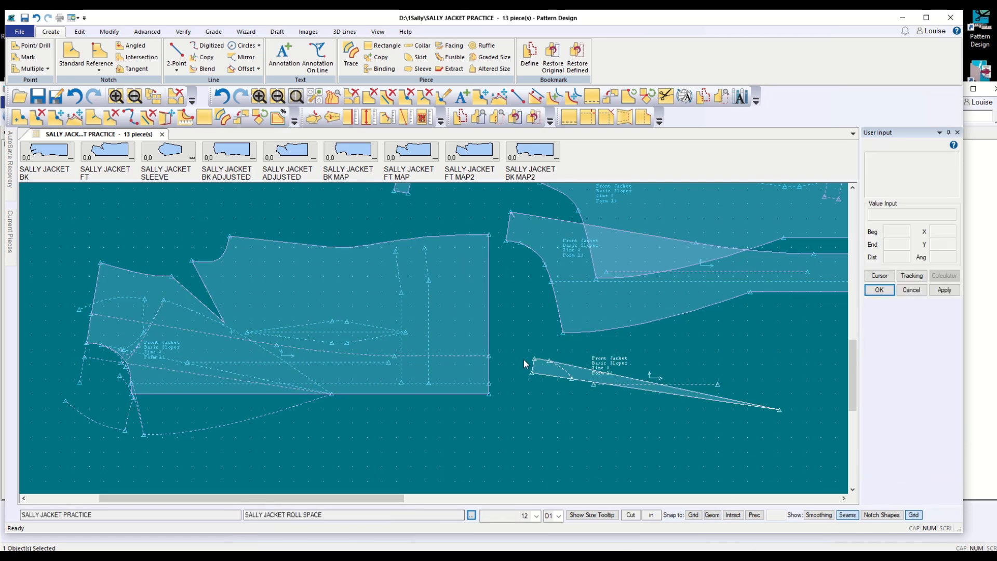
Shift the adjusted front draft slightly away from the traced pieces and save it, overwriting the stored version
left_click_drag(338, 327, 269, 322)
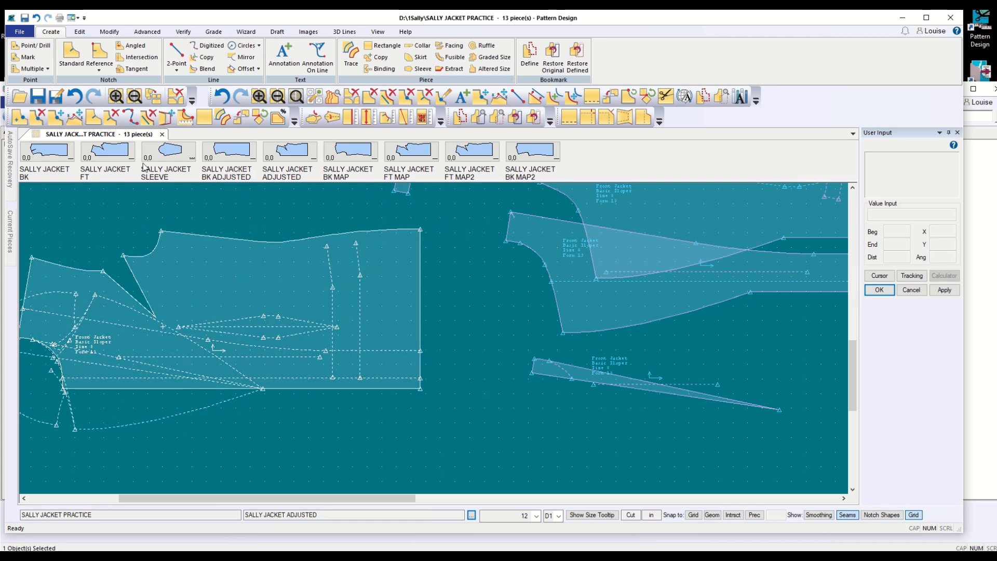
left_click(25, 17)
left_click(296, 387)
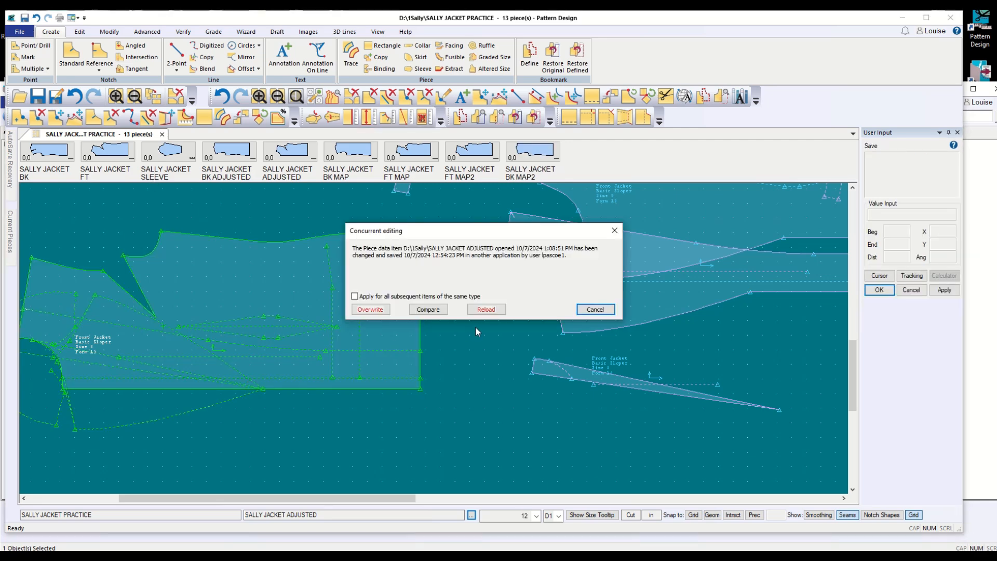
left_click(370, 309)
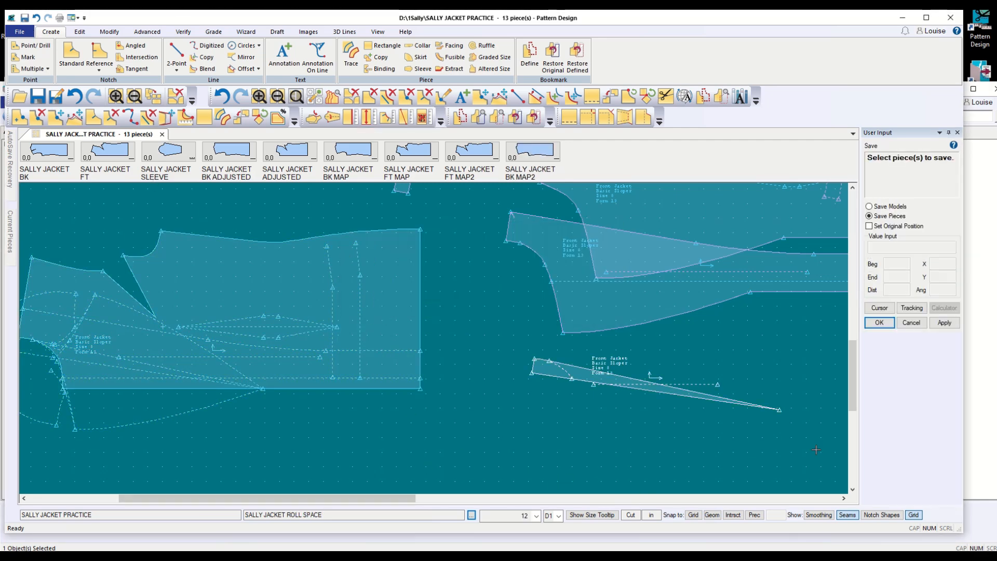
left_click(911, 322)
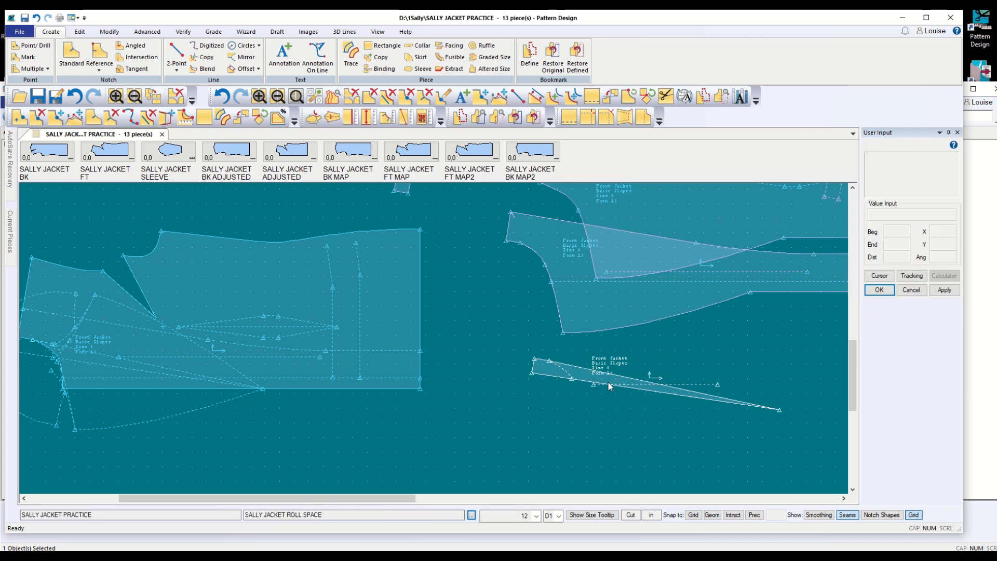
Send the adjusted front with lapel, the velvet lapel facing and the roll space piece to the piece menu
right_click(661, 202)
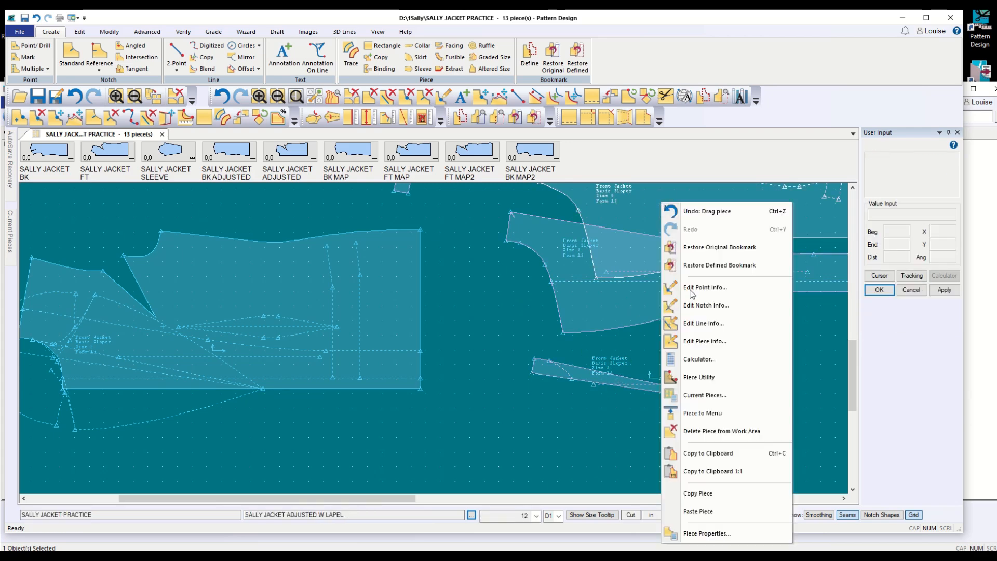
left_click(705, 413)
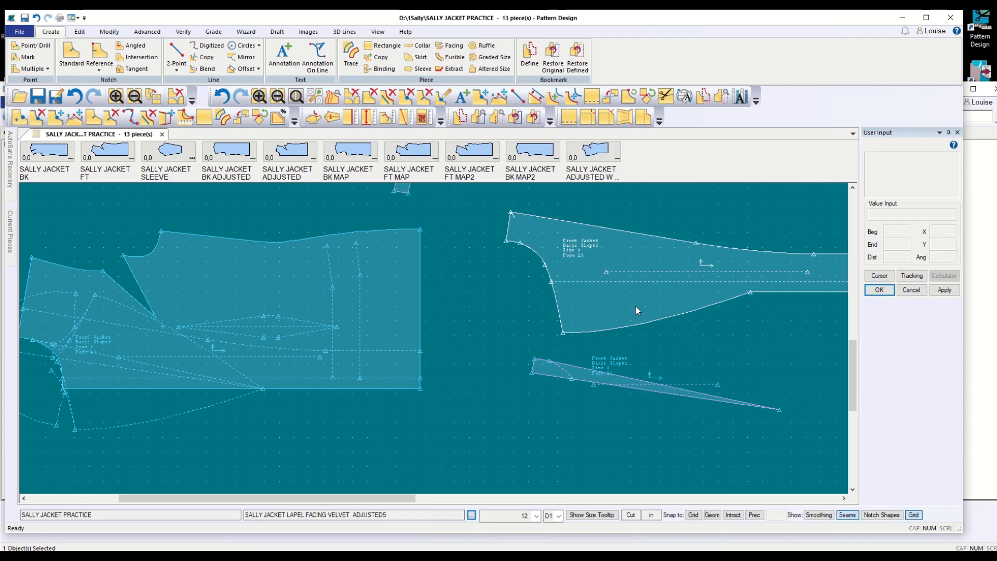
right_click(637, 310)
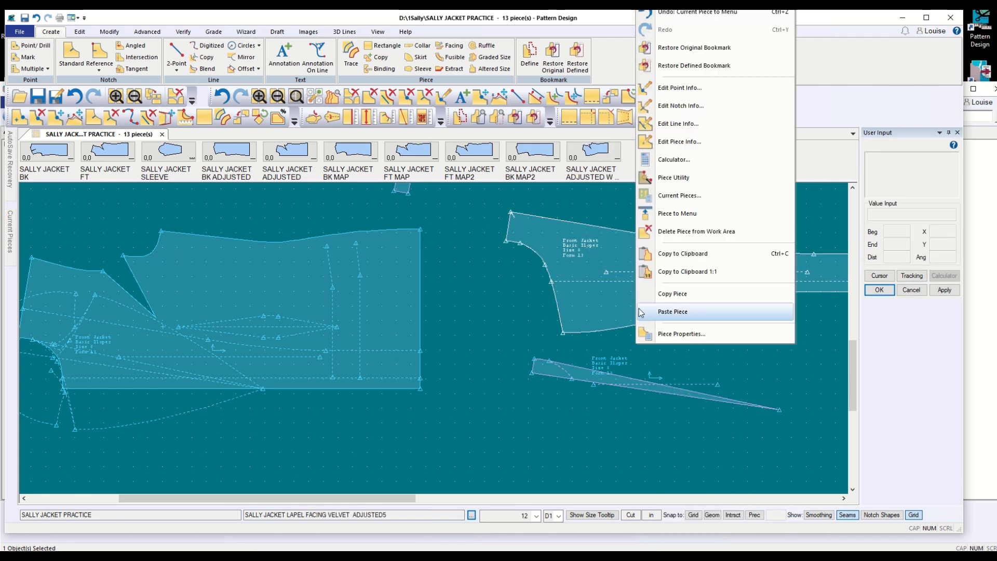
left_click(672, 214)
right_click(606, 376)
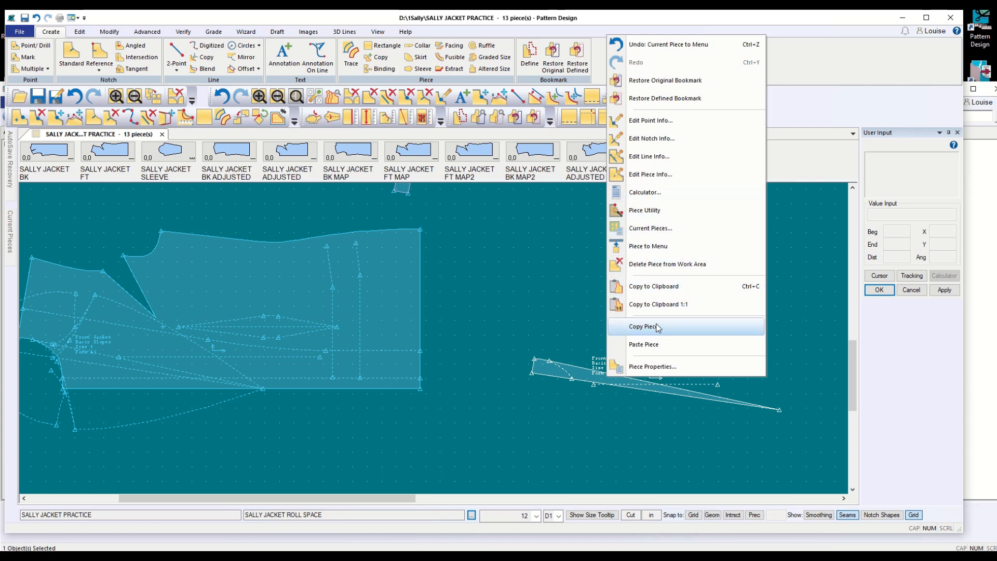
left_click(654, 248)
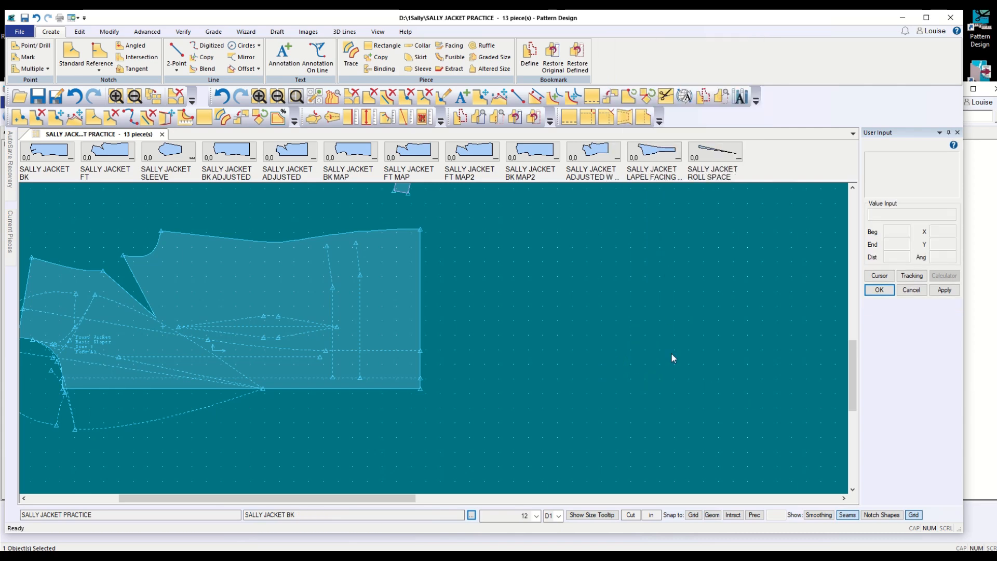
Bring the lapel front, velvet facing and roll space piece back into the work area and group them in the open space between the drafts
left_click_drag(592, 153, 646, 307)
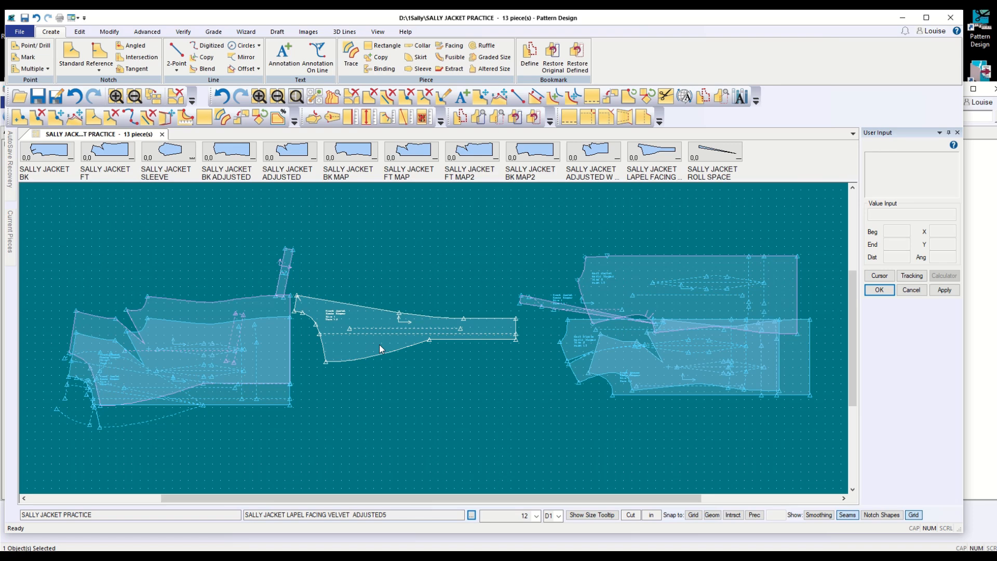
left_click_drag(377, 341, 410, 483)
left_click(223, 348)
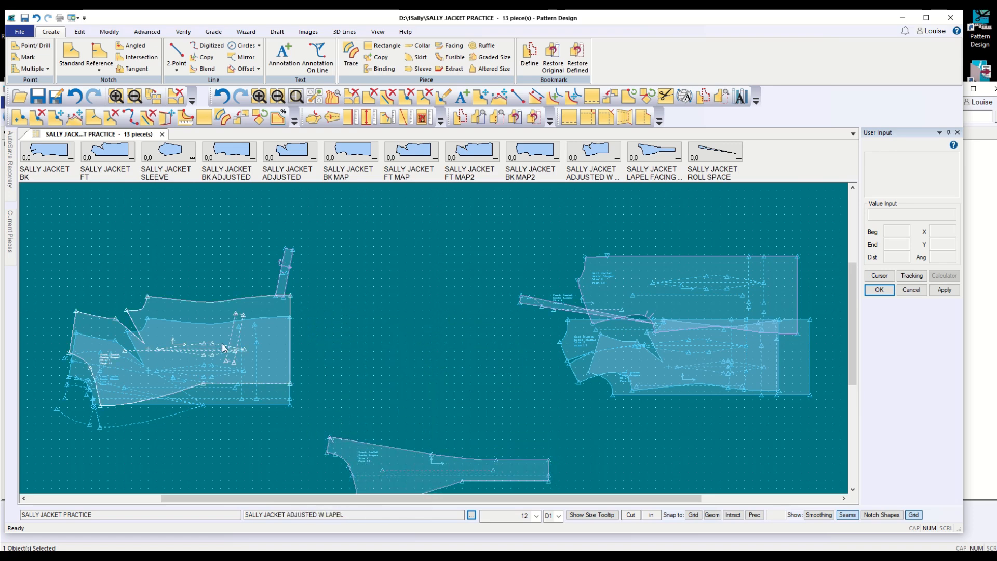
left_click_drag(199, 322, 445, 386)
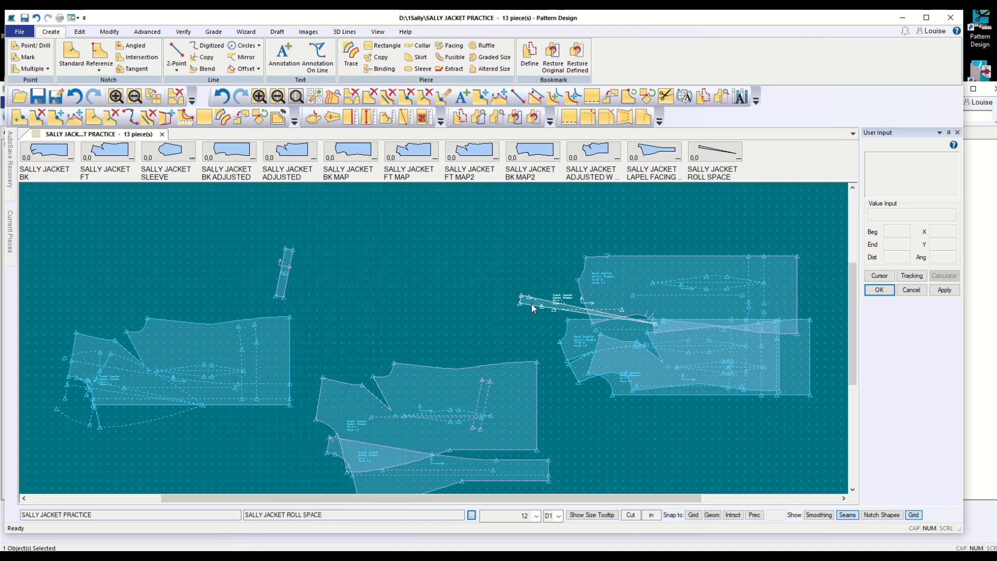
left_click_drag(531, 303, 375, 369)
Move the adjusted front draft and the narrow strip piece up, clear of the lapel pieces
left_click(220, 393)
left_click_drag(218, 393, 202, 242)
left_click_drag(282, 286, 325, 222)
Move the lapel front below the draft and overlay the velvet facing on it, matching neckline, front edge and hem
left_click(449, 425)
left_click_drag(449, 425, 292, 423)
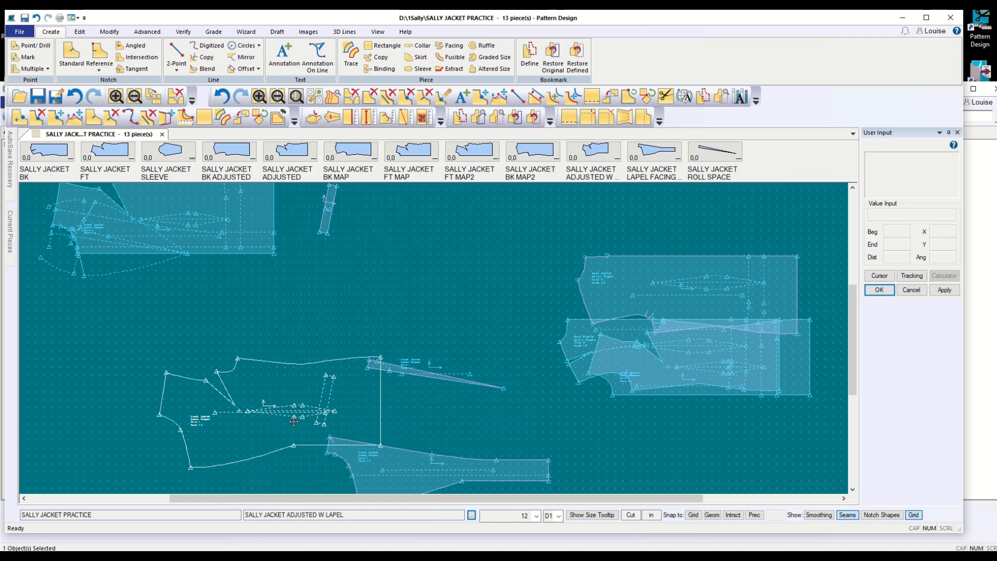
left_click_drag(409, 468, 249, 447)
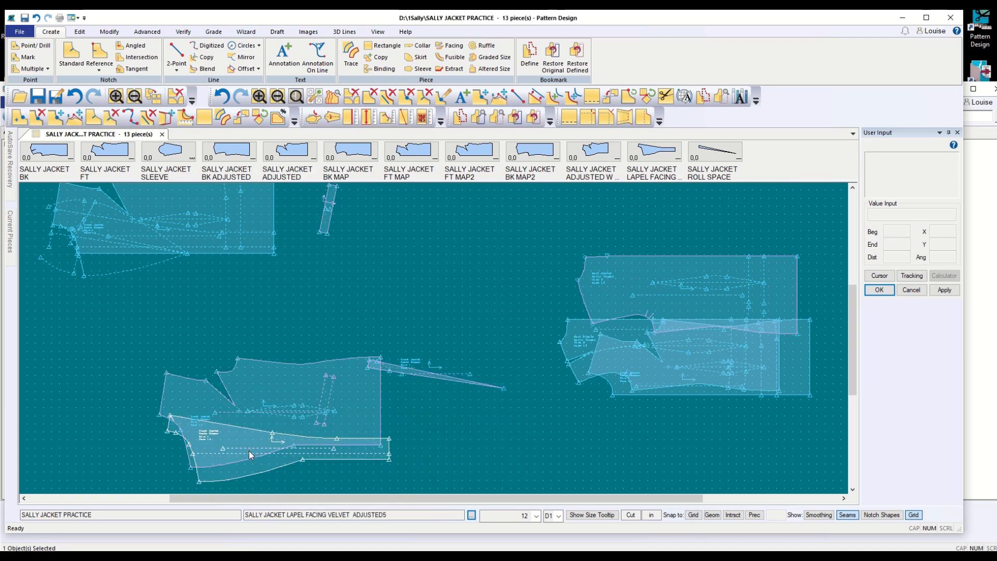
scroll(248, 451, "up", 4)
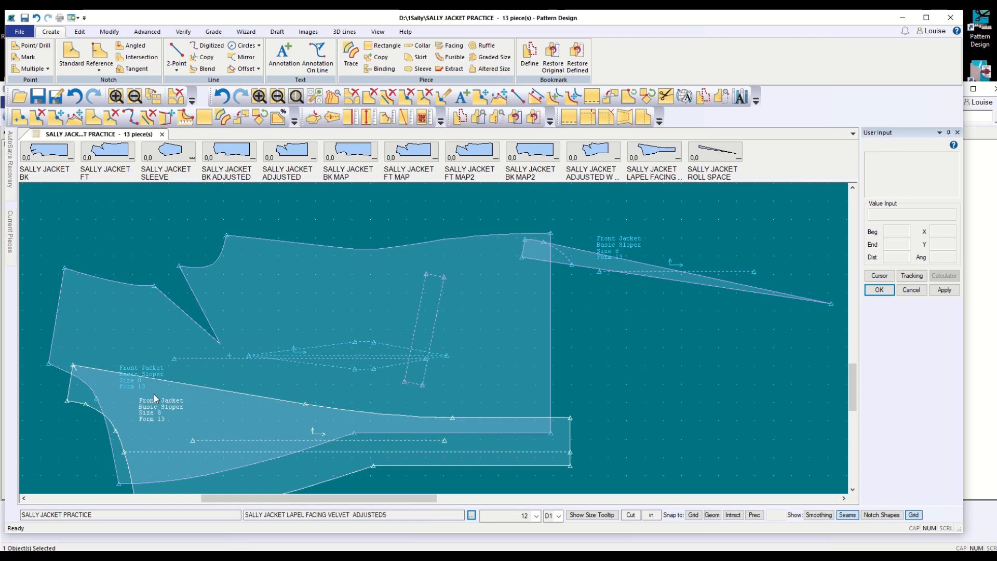
left_click_drag(268, 465, 250, 428)
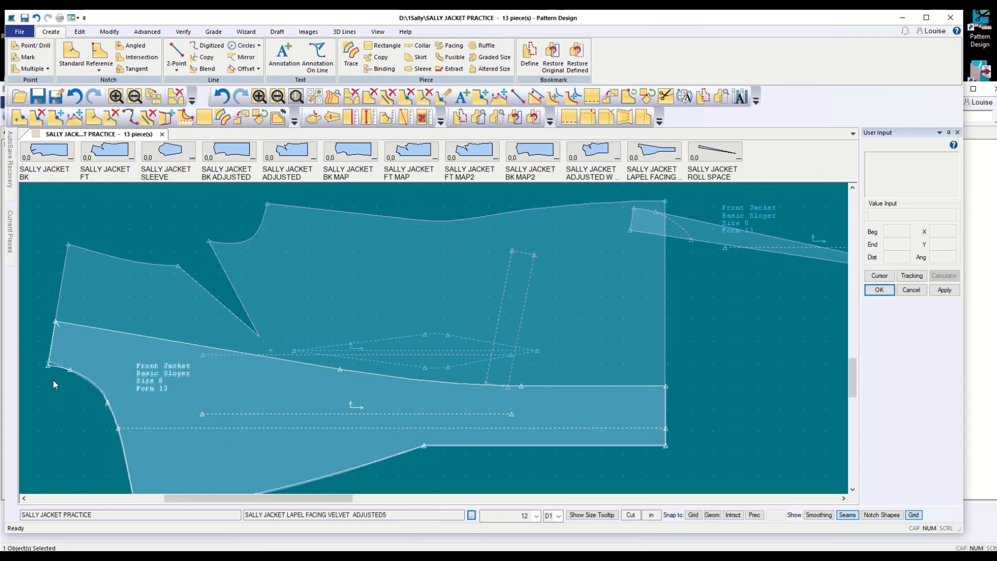
Examine how the overlaid facing fits the lapel front, and compare it with the lines of the adjusted front draft
scroll(56, 385, "up", 3)
scroll(33, 421, "down", 2)
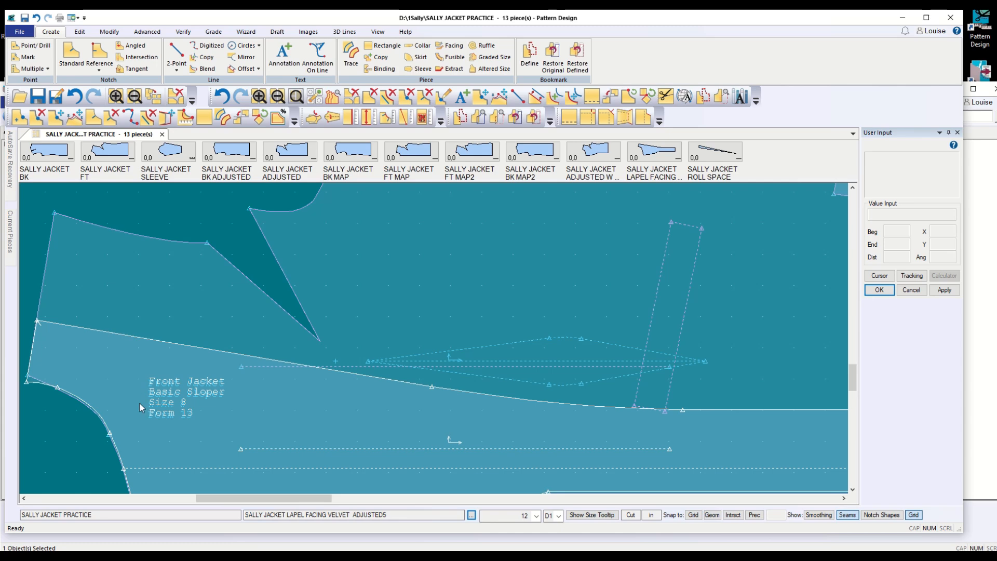
scroll(228, 391, "down", 3)
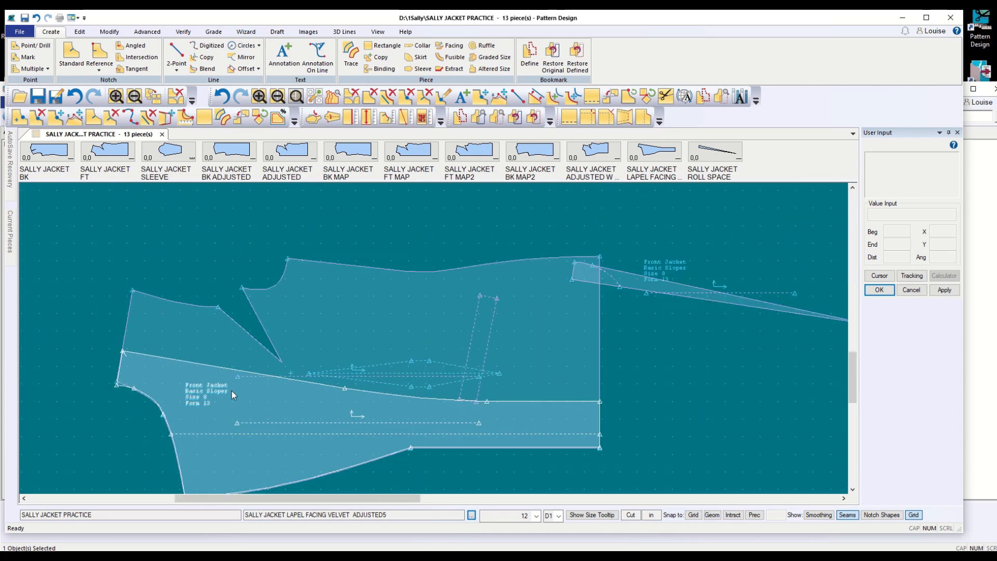
scroll(231, 390, "down", 5)
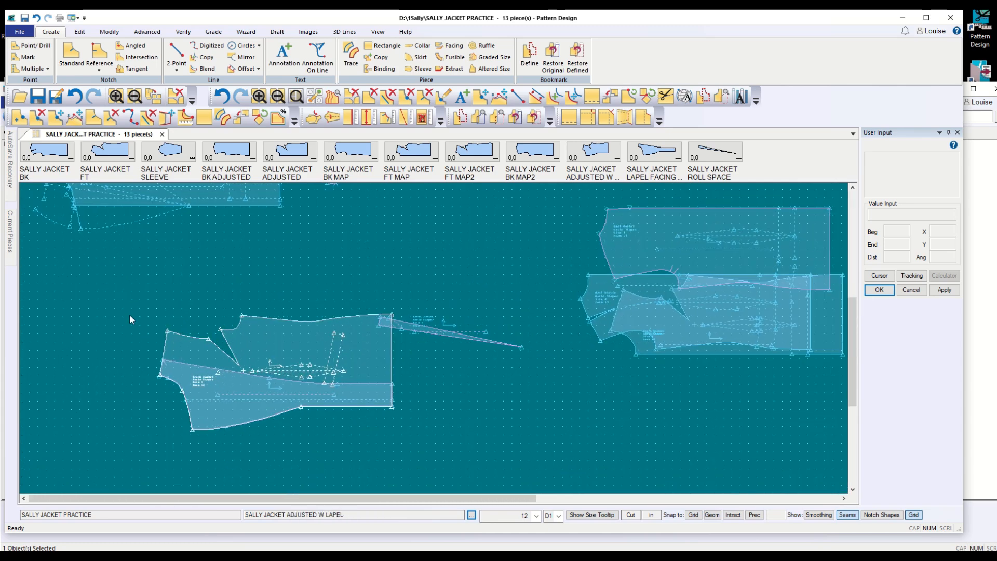
scroll(130, 314, "down", 1)
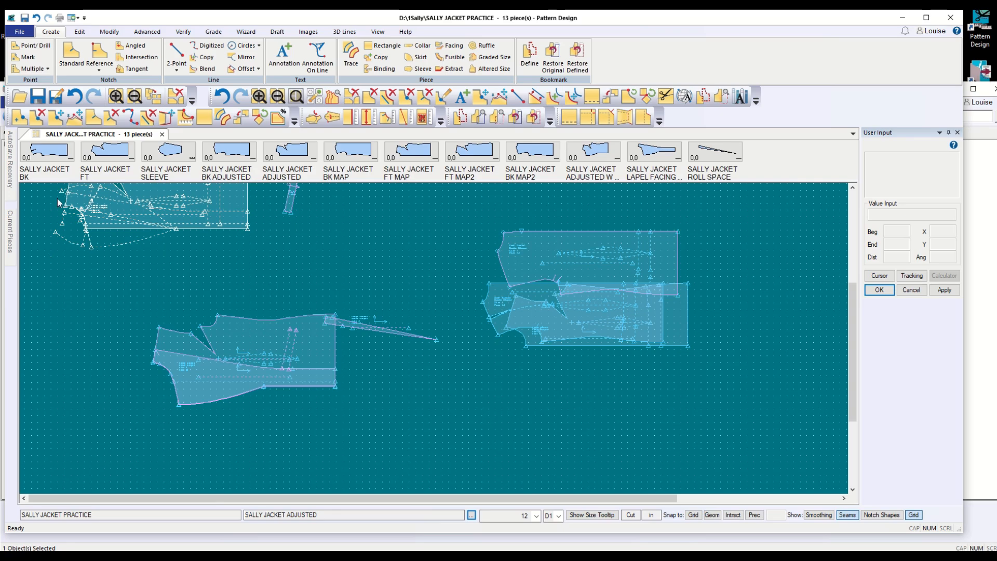
scroll(59, 202, "up", 4)
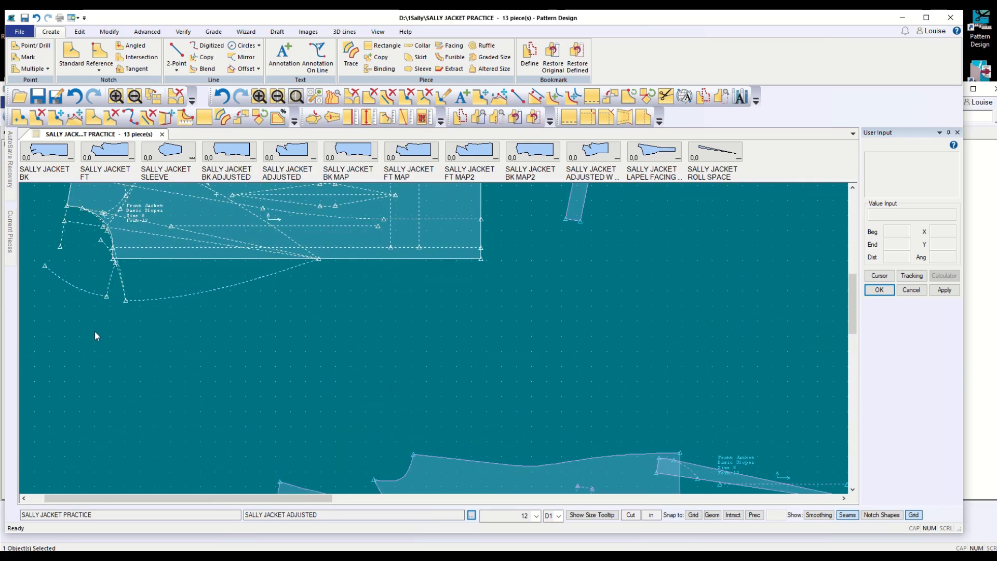
scroll(167, 383, "down", 4)
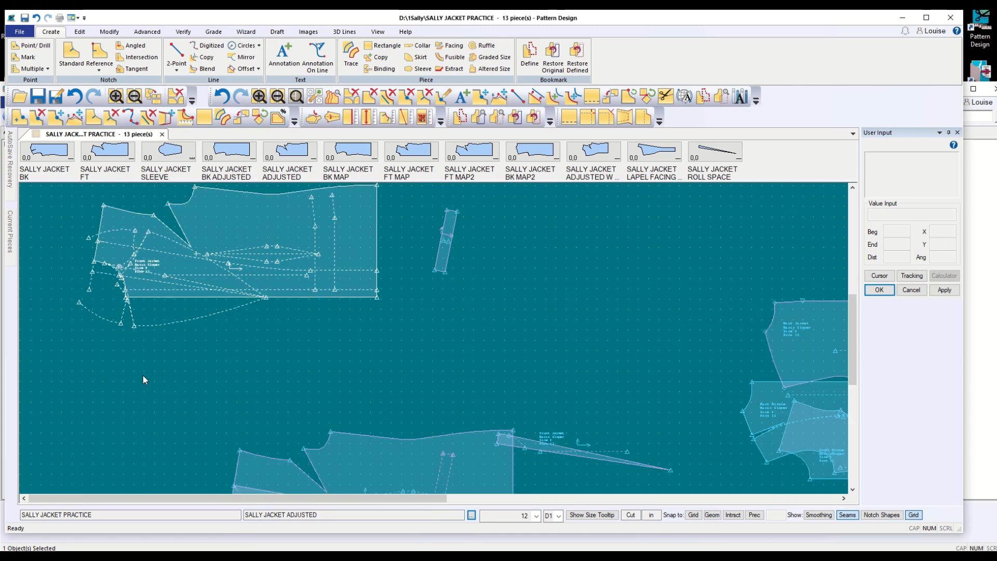
scroll(145, 378, "down", 1)
Separate the lapel front from the velvet facing and line it up directly below the adjusted front draft
left_click_drag(257, 425, 243, 366)
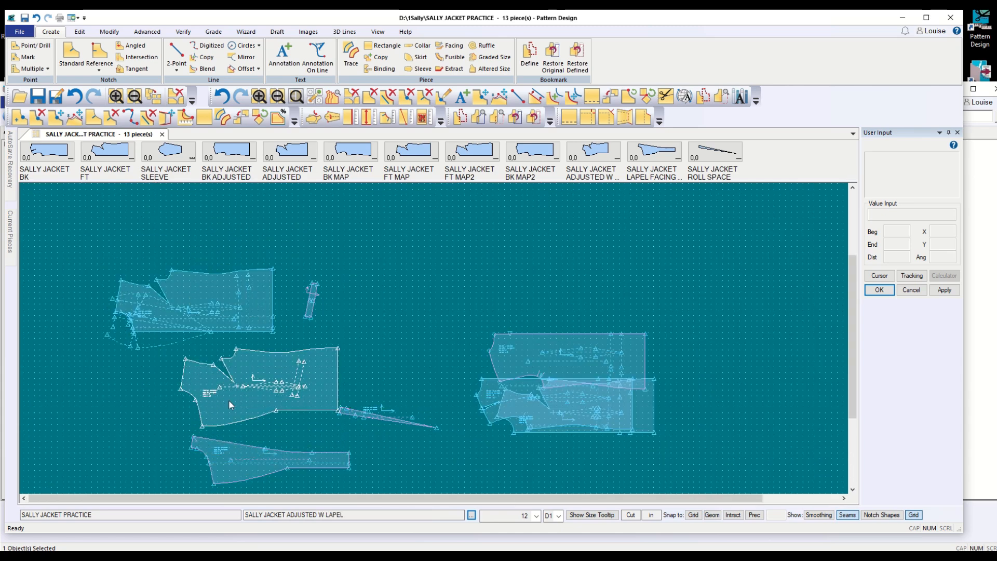
left_click_drag(231, 405, 161, 397)
left_click(229, 345)
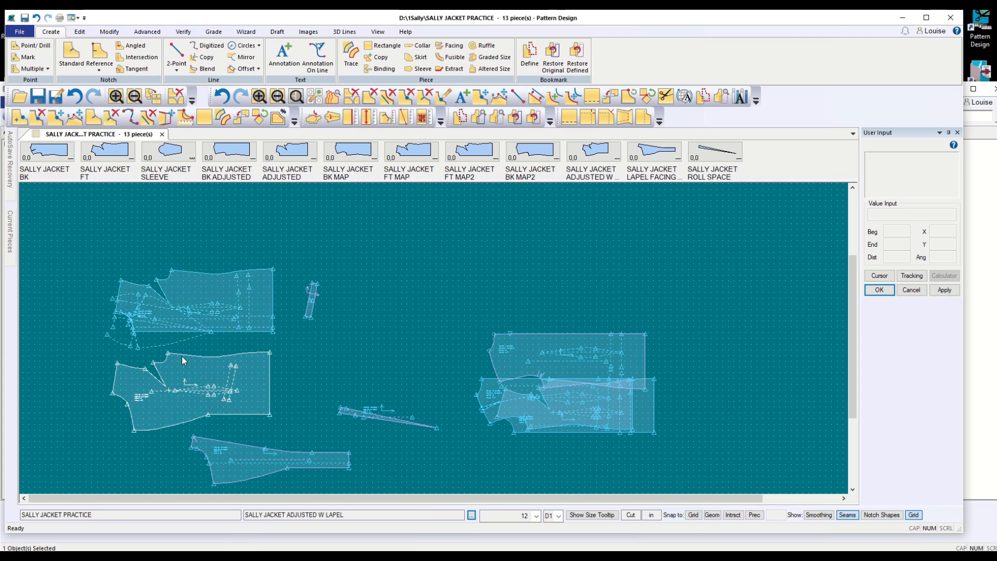
Overlay the lapel front on the adjusted front draft with Set/Rotate, matching the underarm segment of the armhole, and compare their necklines
left_click(109, 32)
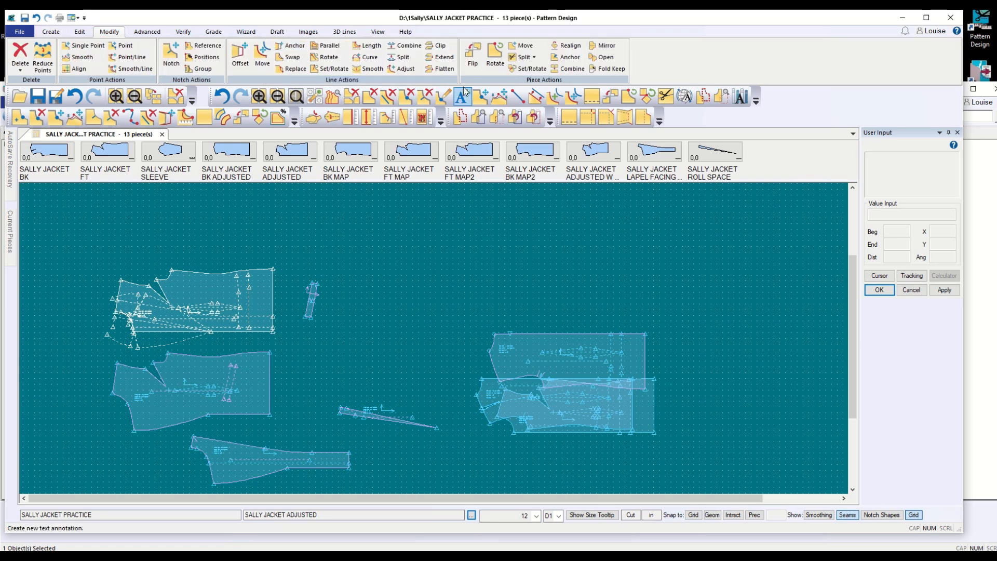
left_click(528, 68)
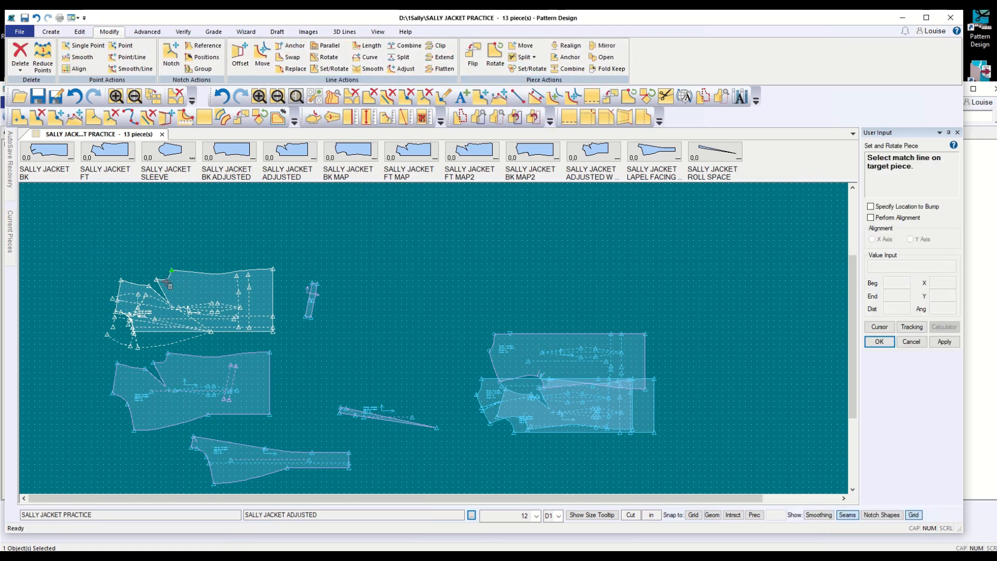
left_click(164, 280)
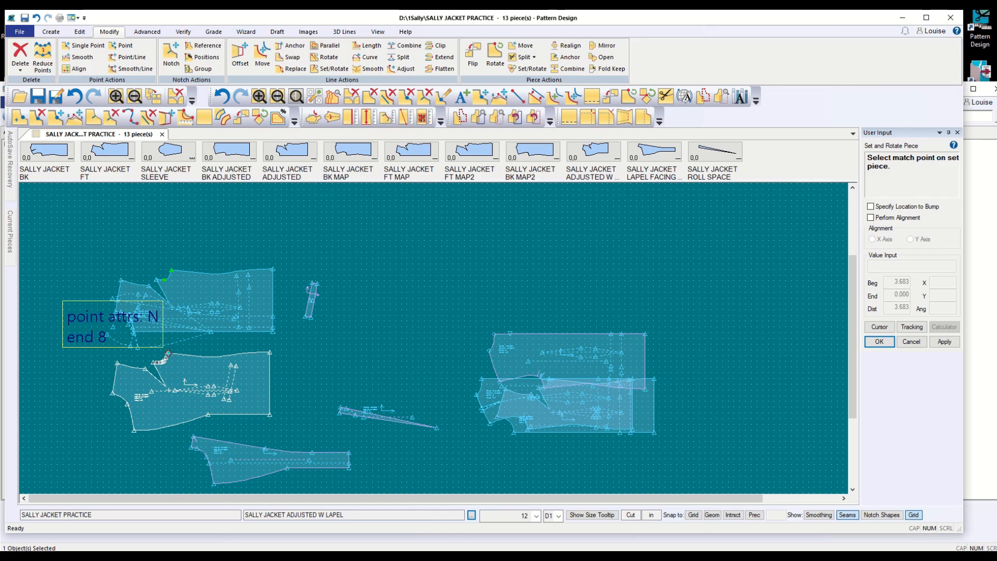
left_click(168, 354)
left_click(161, 362)
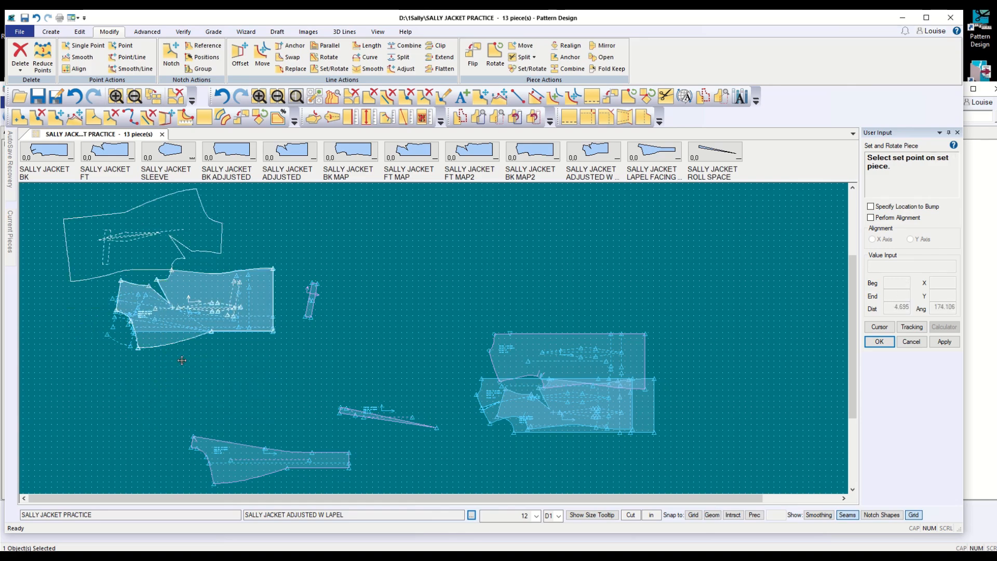
left_click(917, 345)
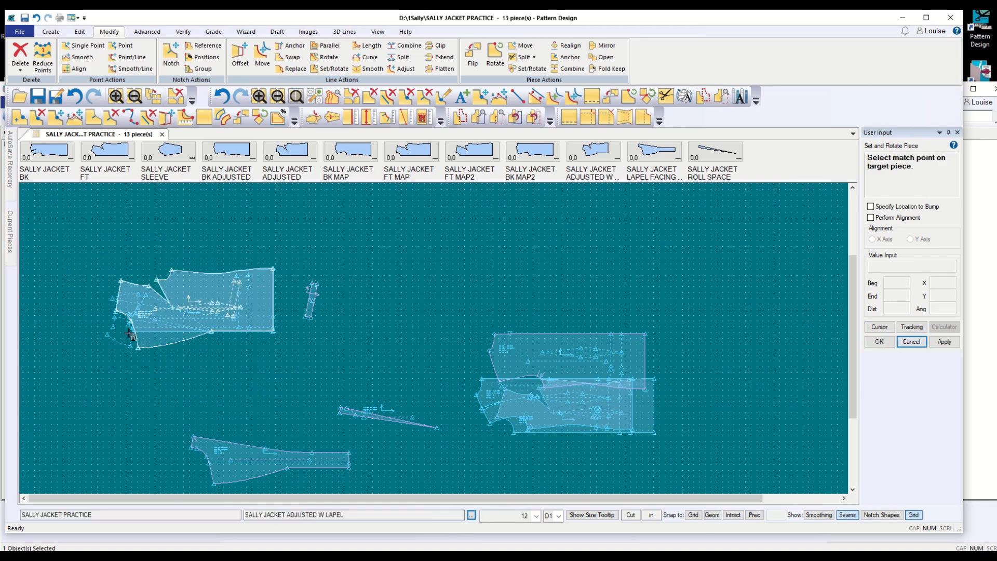
scroll(106, 326, "up", 2)
scroll(105, 322, "up", 5)
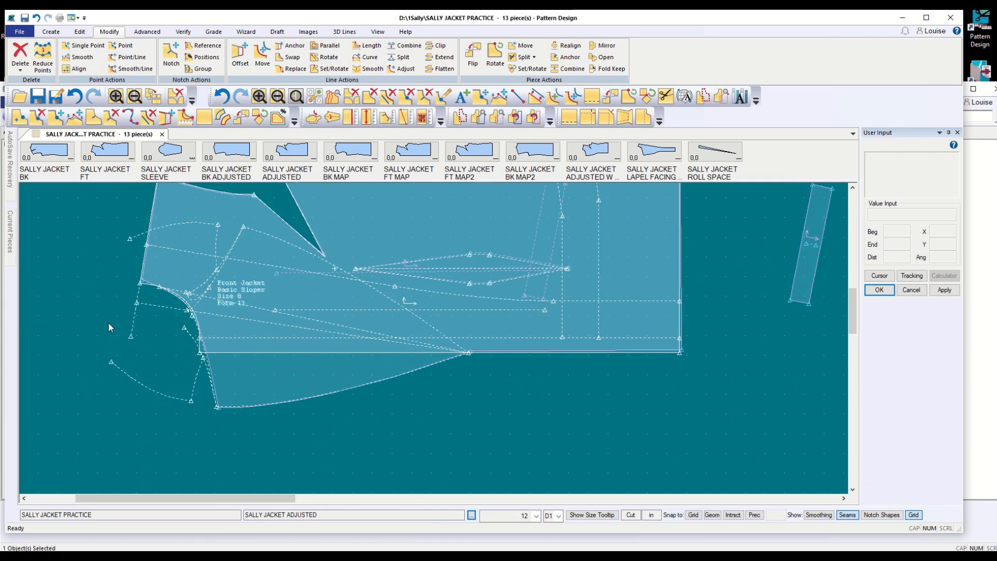
scroll(190, 356, "up", 1)
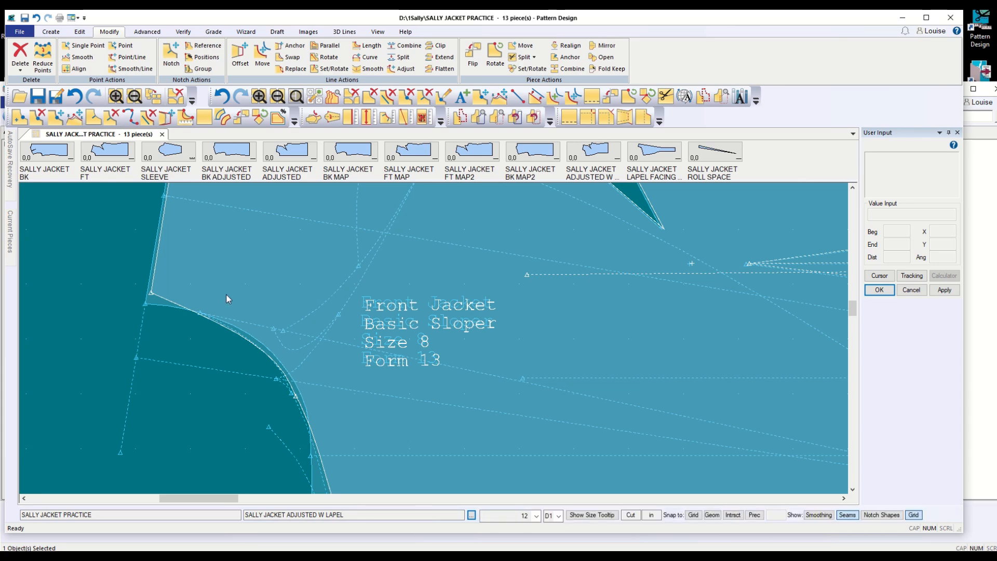
left_click_drag(230, 291, 227, 285)
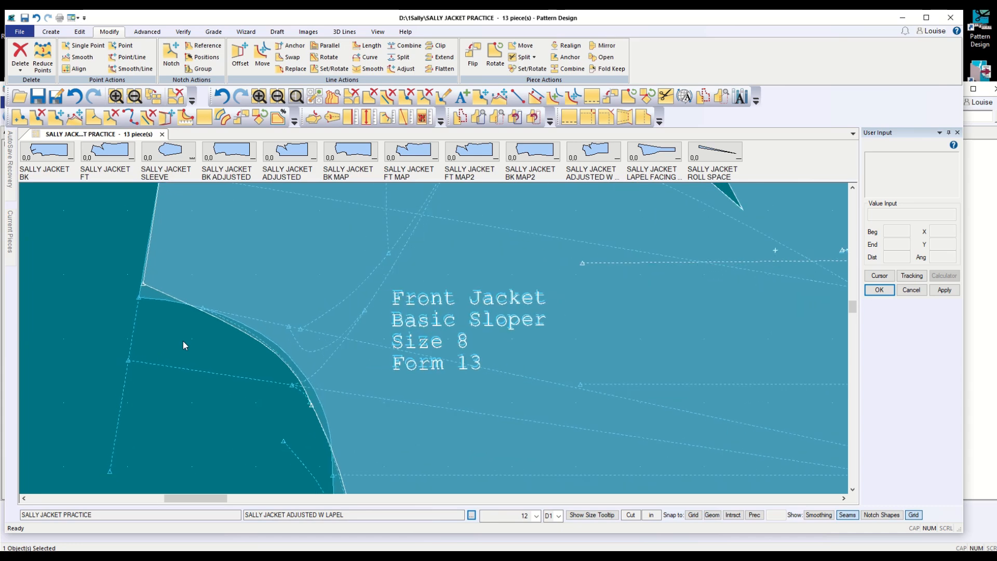
scroll(181, 339, "down", 3)
scroll(182, 336, "down", 1)
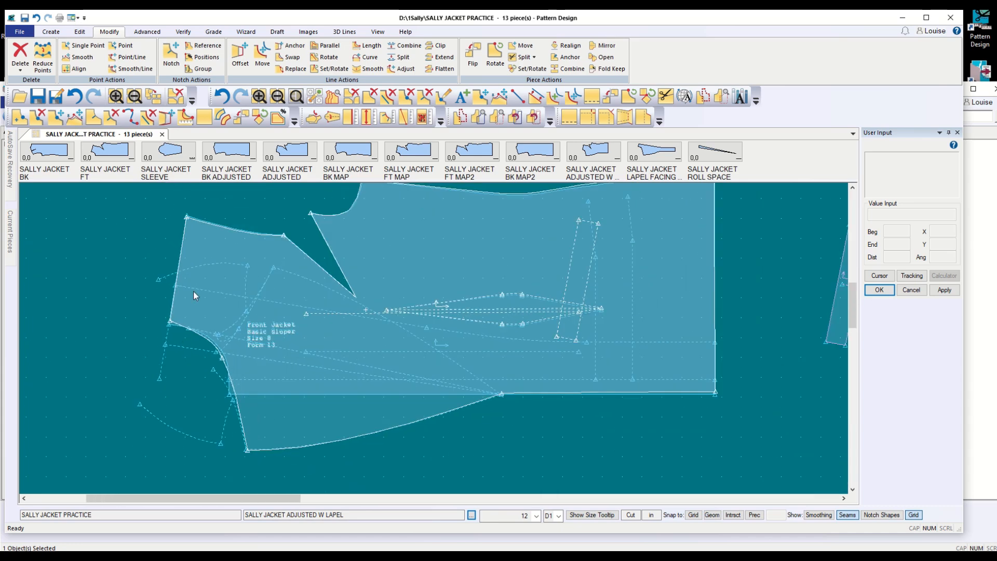
Pull the lapel front off the adjusted draft and overlay it again with Set/Rotate, matching the shoulder lines, then compare the necklines
left_click_drag(187, 258, 232, 259)
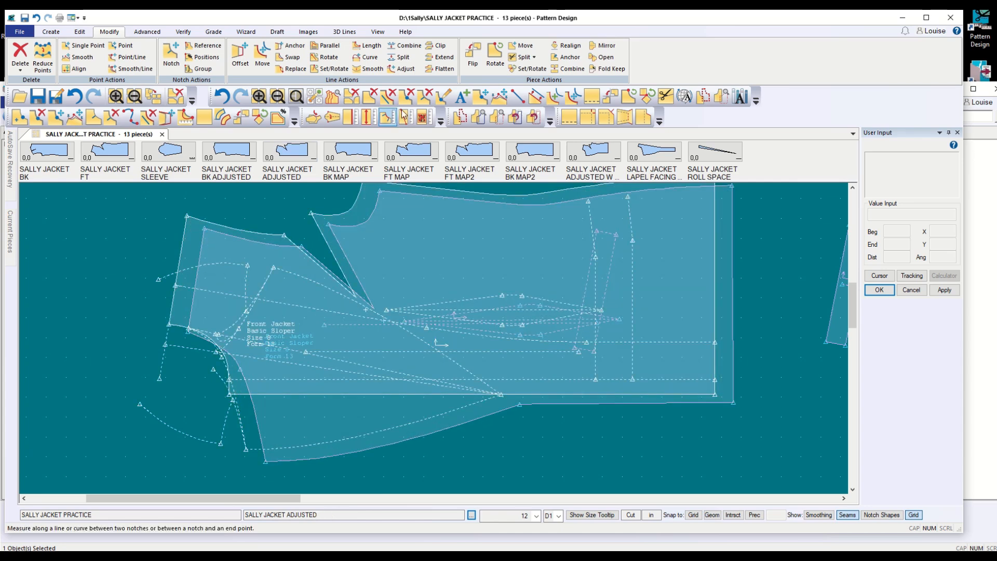
left_click(526, 69)
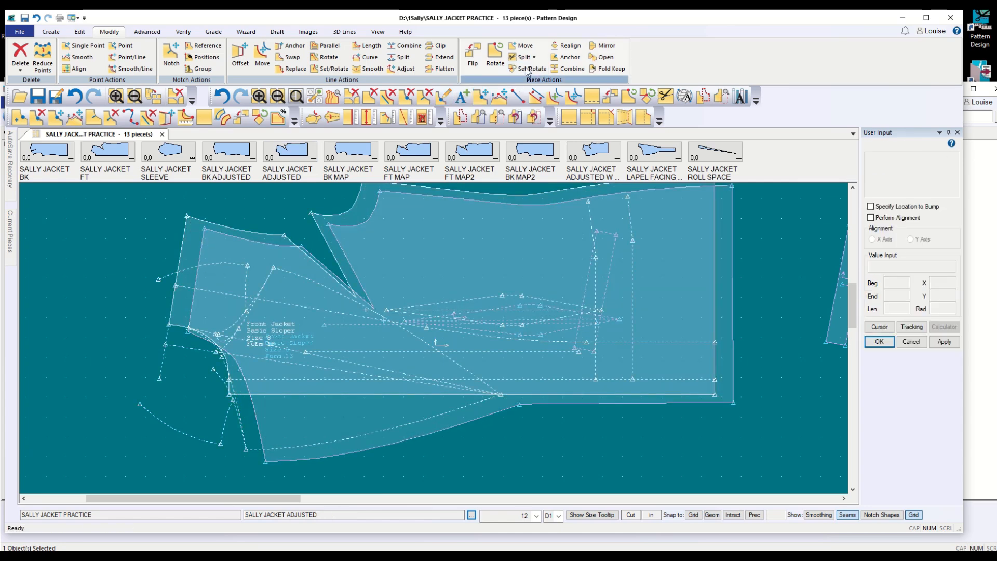
left_click(179, 254)
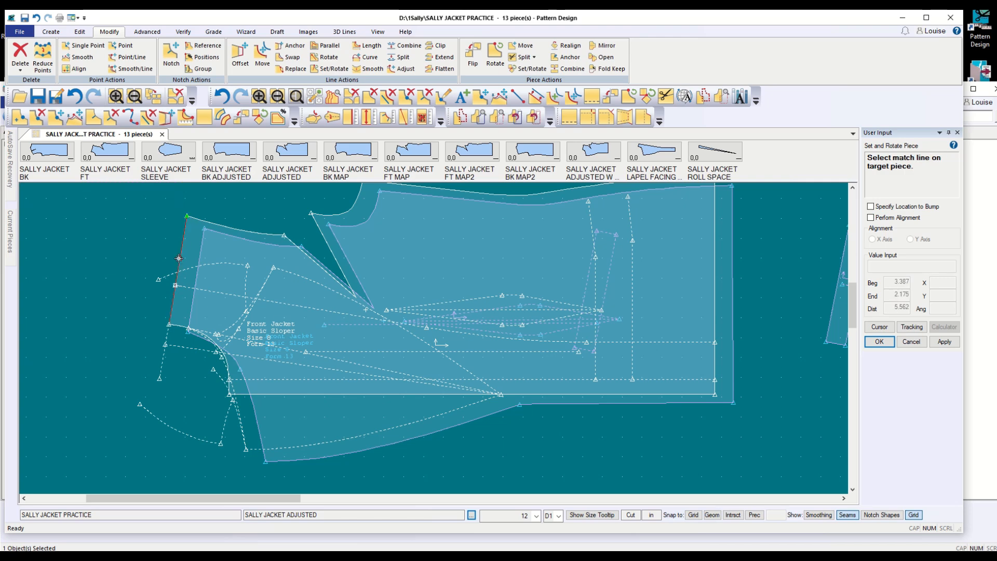
left_click(179, 258)
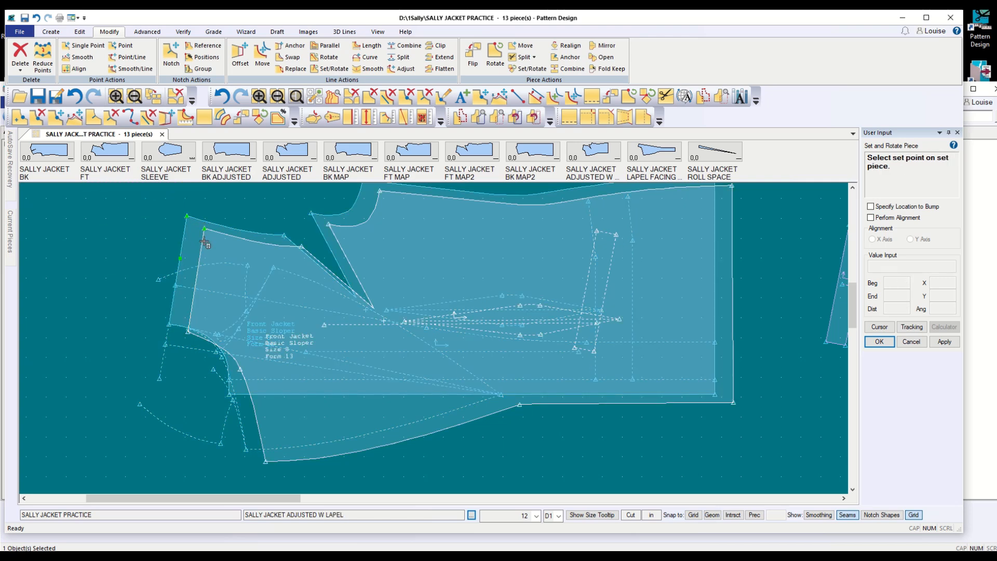
left_click(200, 255)
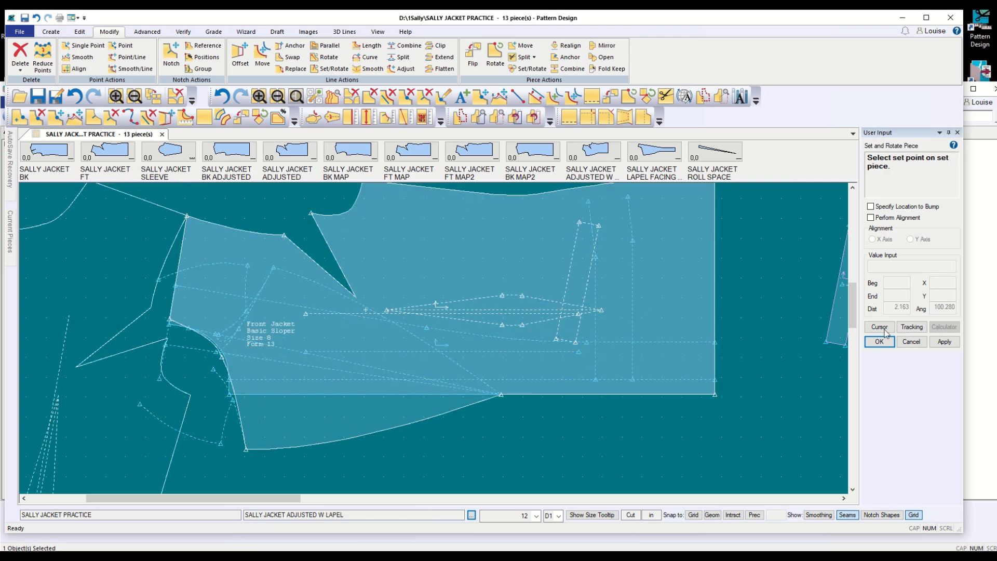
left_click(911, 341)
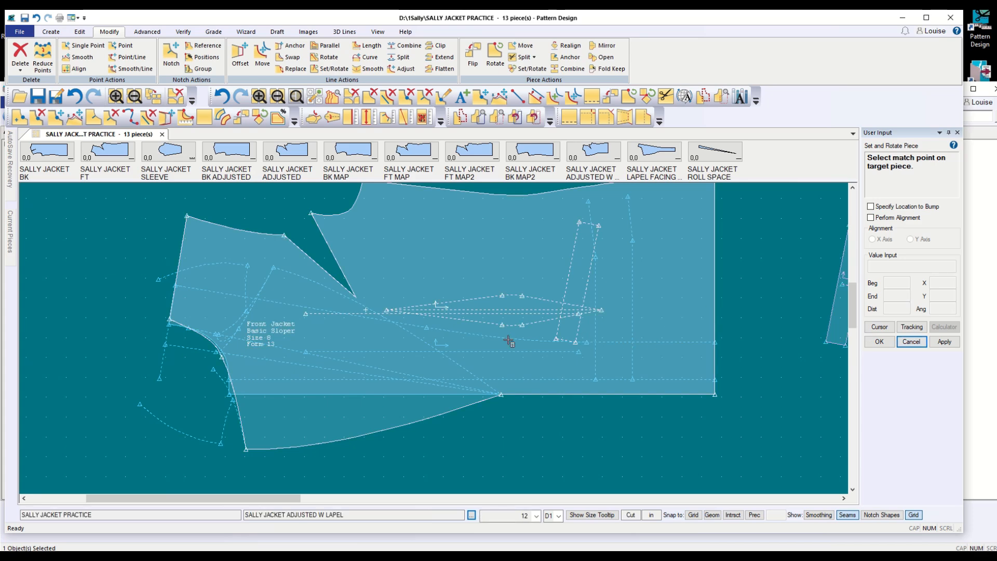
scroll(175, 266, "up", 3)
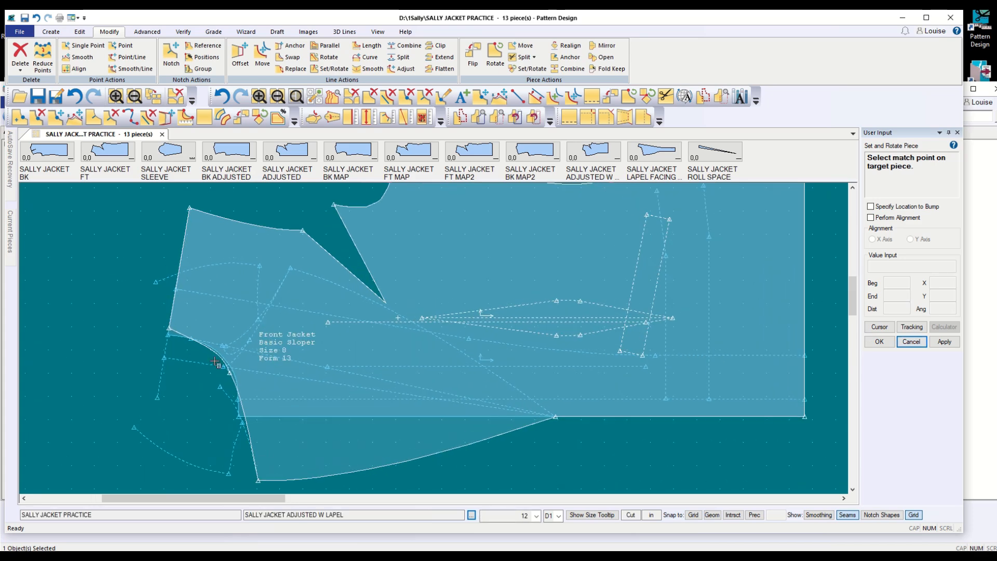
scroll(215, 362, "up", 3)
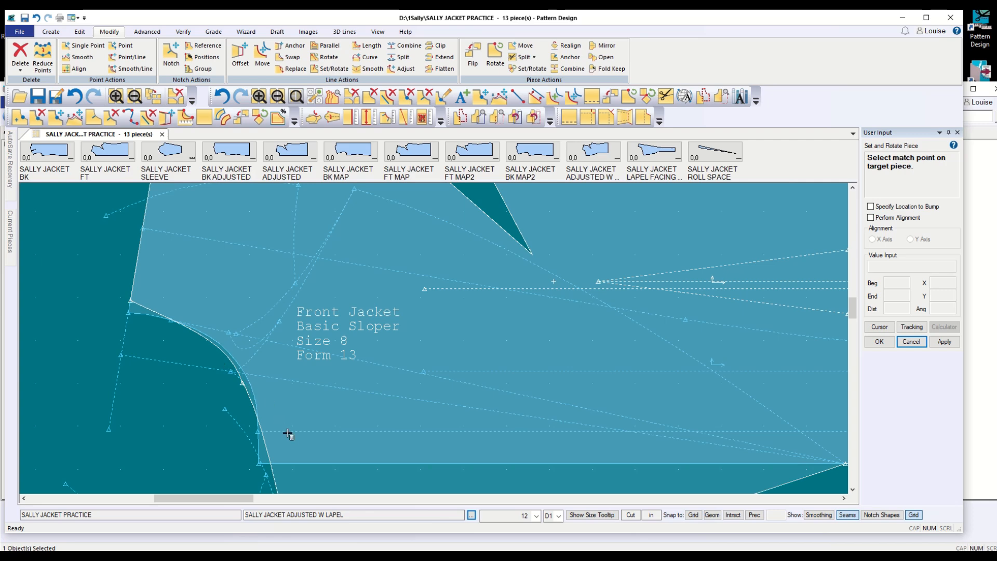
scroll(287, 436, "down", 5)
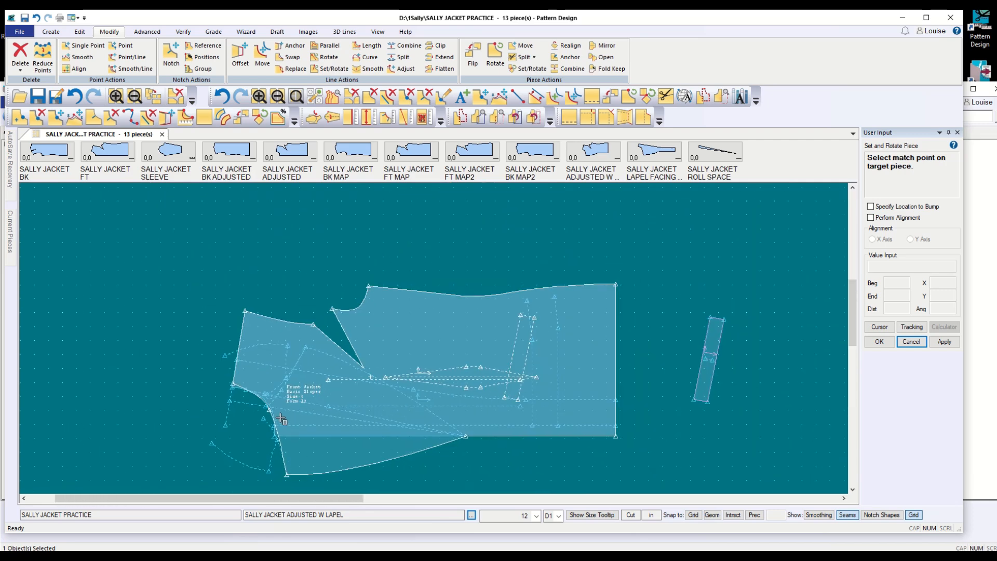
Move the velvet lapel facing directly below the overlaid front pieces
scroll(281, 414, "down", 1)
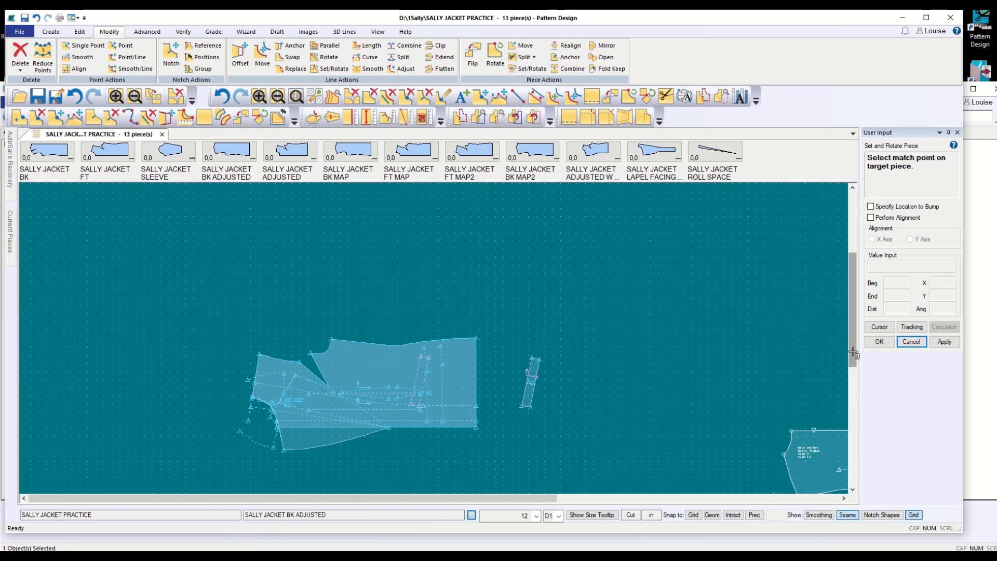
scroll(849, 365, "down", 1)
scroll(850, 365, "down", 5)
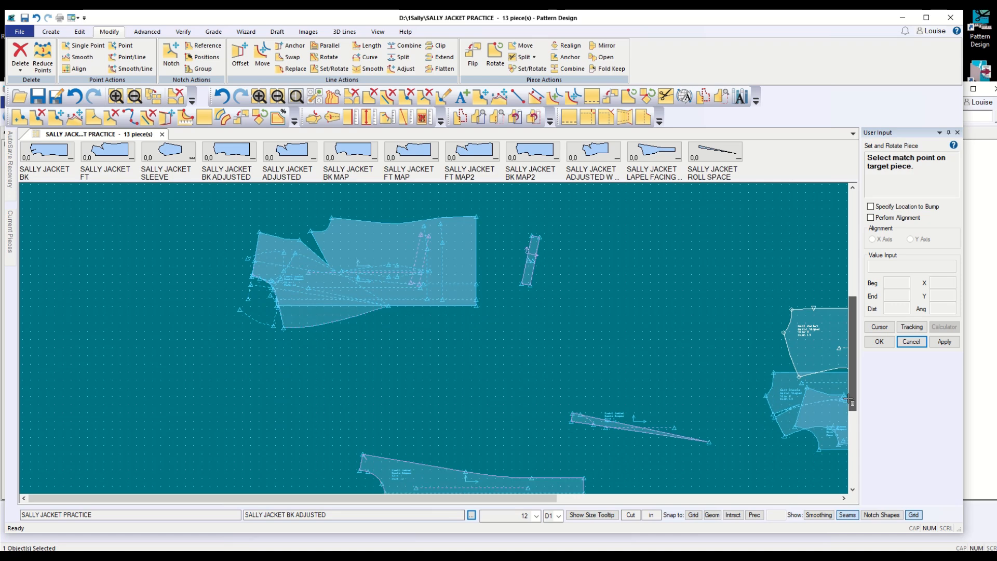
left_click(445, 468)
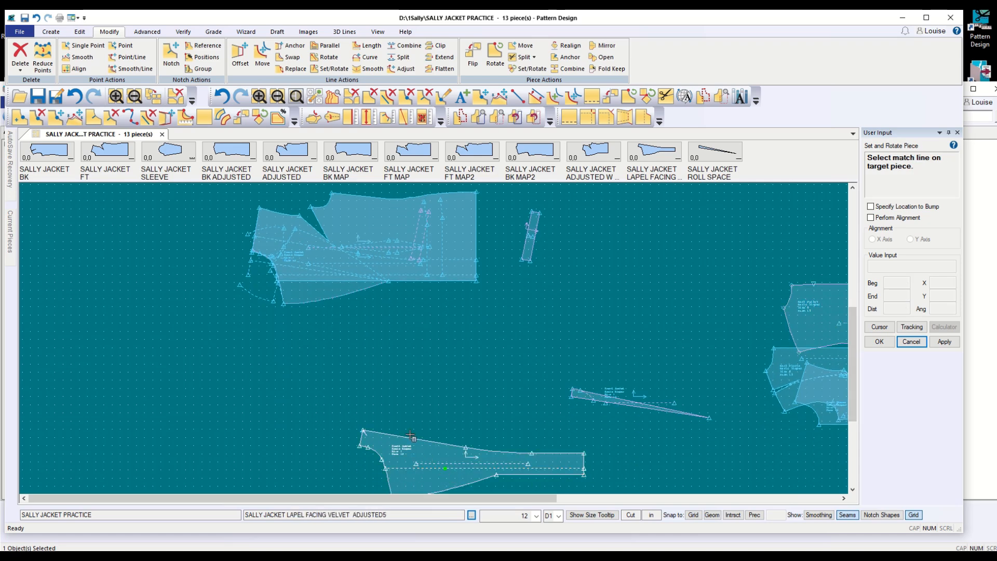
left_click(911, 341)
left_click_drag(504, 484, 315, 363)
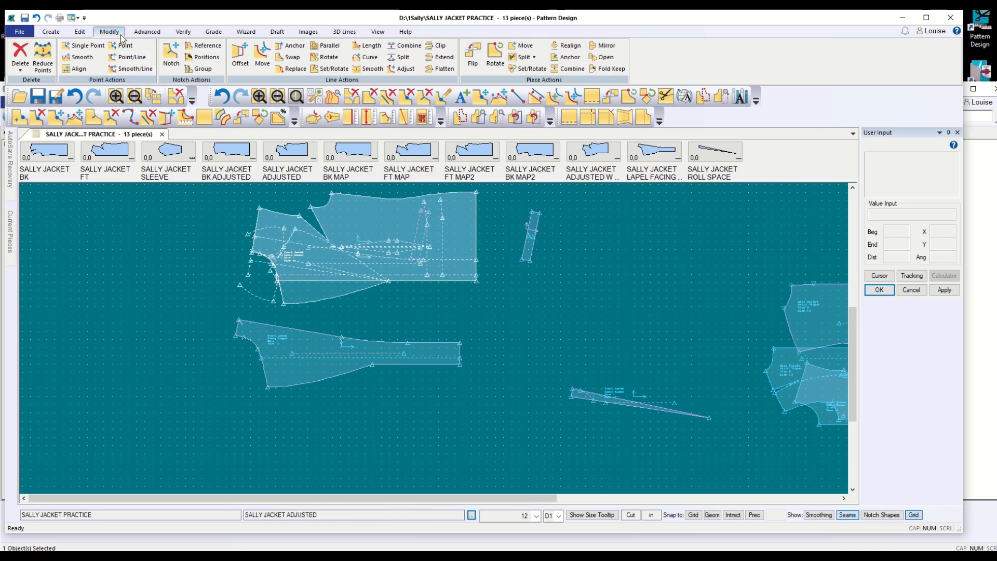
Overlay the velvet facing on the lapel front with Set/Rotate, matching the curved lapel edges at the lapel tip
left_click(534, 69)
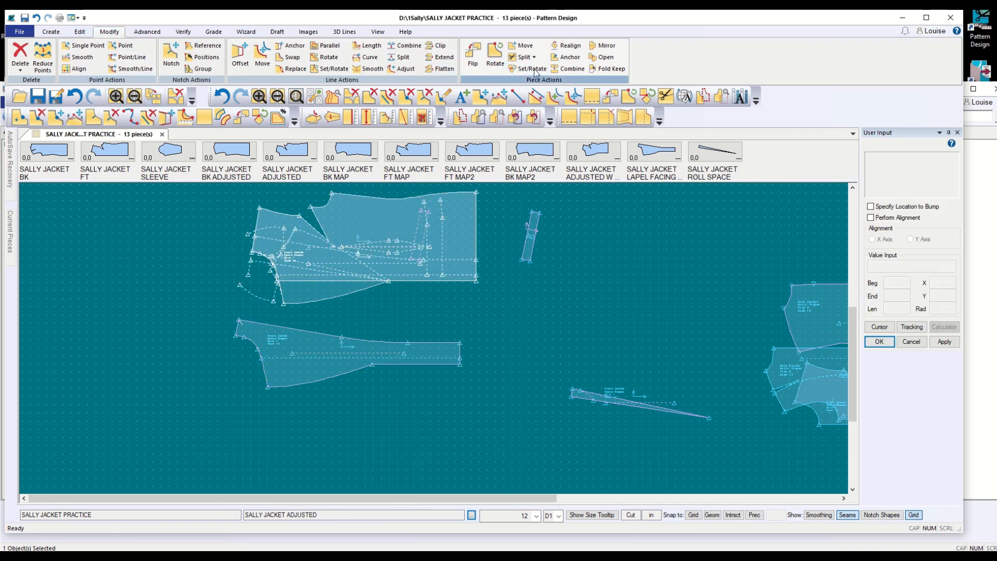
left_click(285, 305)
left_click(328, 299)
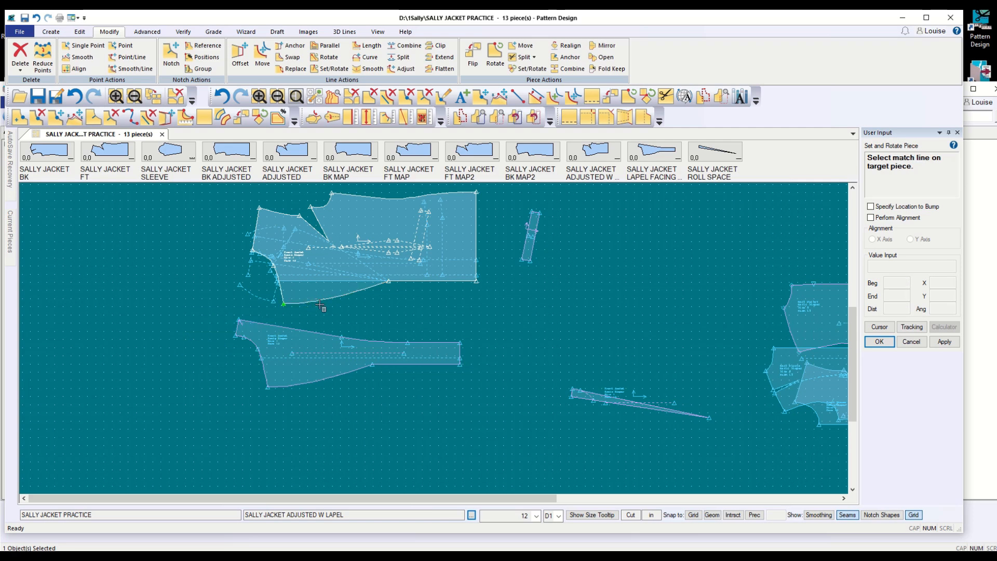
left_click(272, 387)
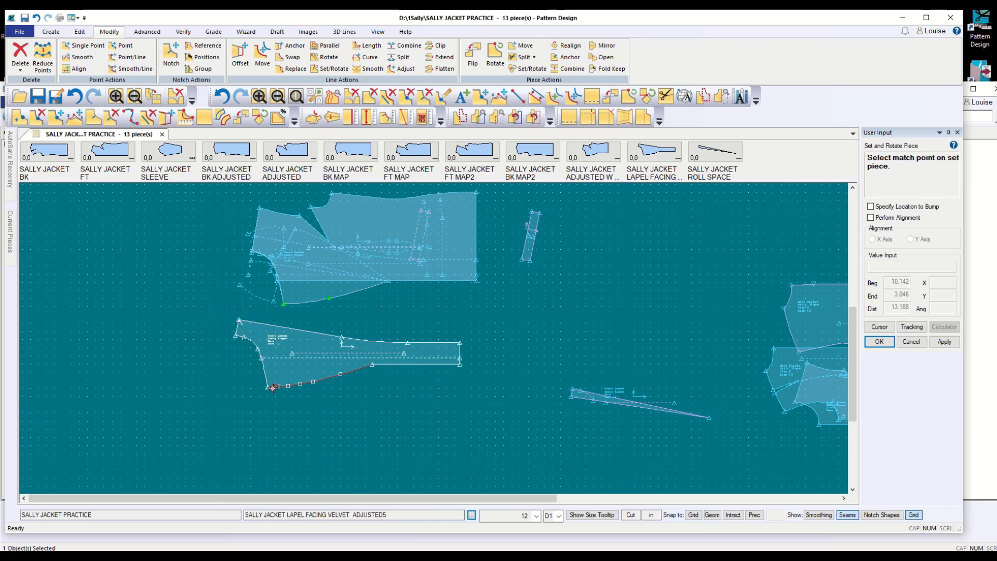
left_click(267, 387)
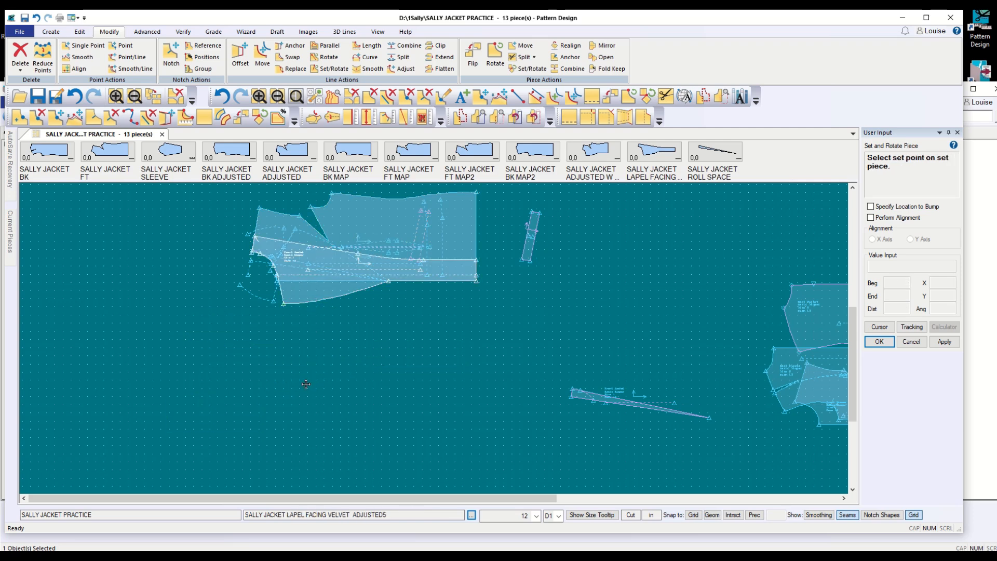
left_click(911, 342)
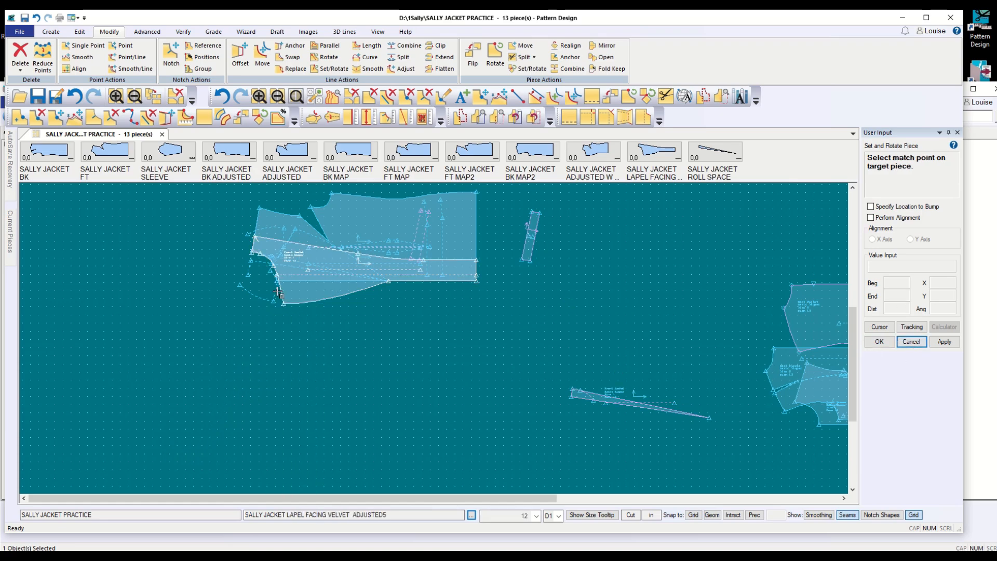
Examine how the necklines of the overlaid velvet facing, lapel front and adjusted draft line up near the shoulder
scroll(244, 283, "up", 1)
scroll(245, 283, "up", 3)
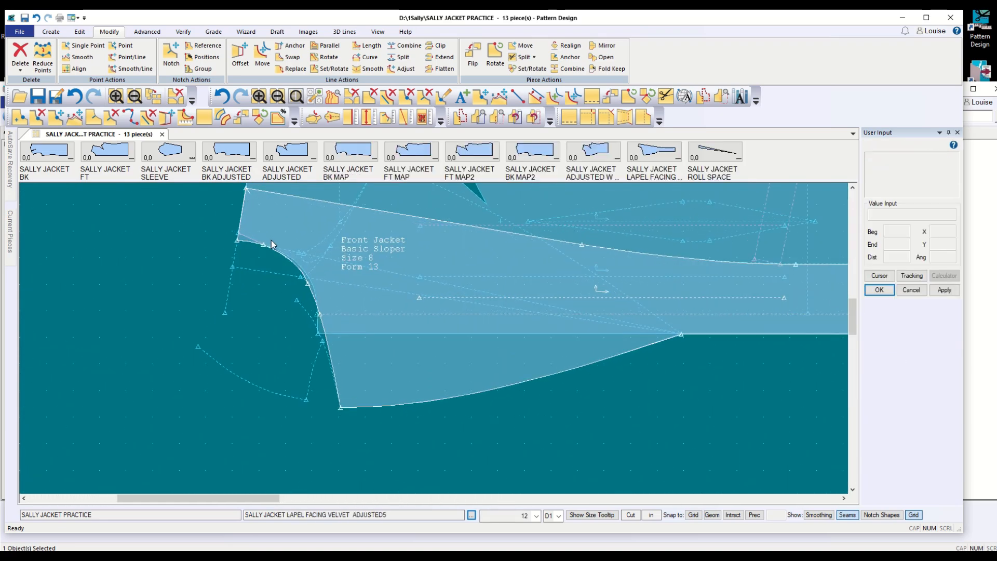
scroll(278, 260, "up", 4)
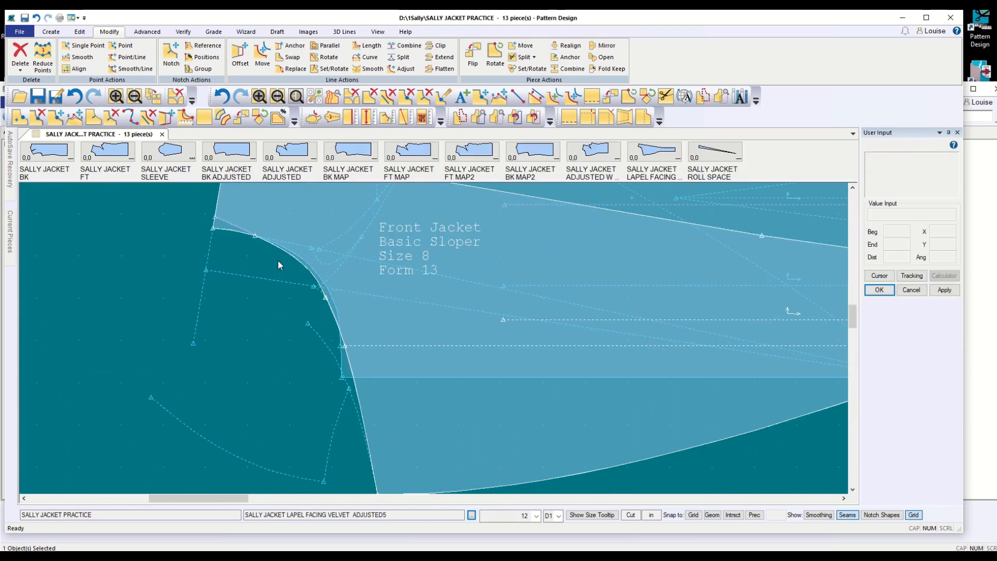
scroll(278, 261, "up", 1)
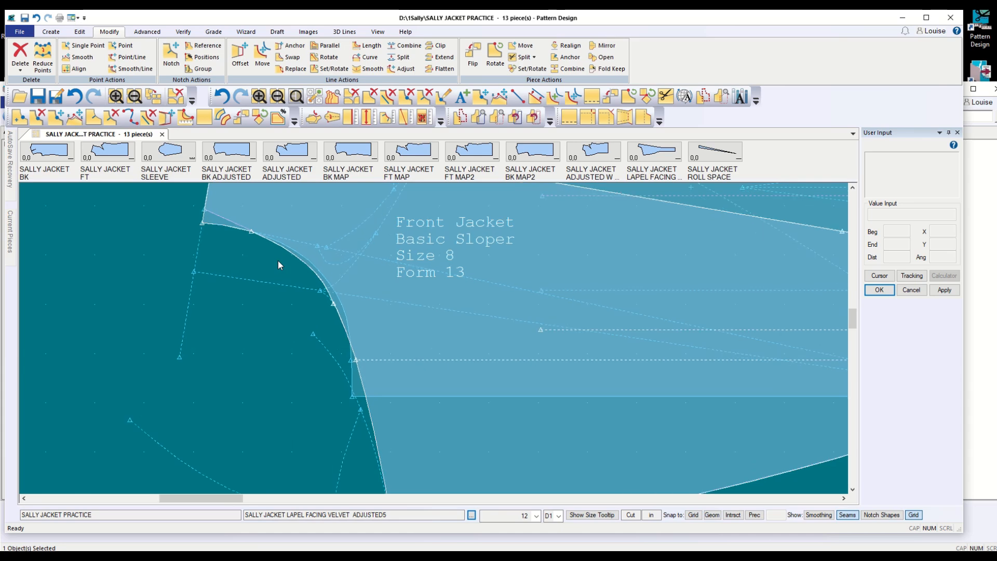
scroll(278, 260, "down", 3)
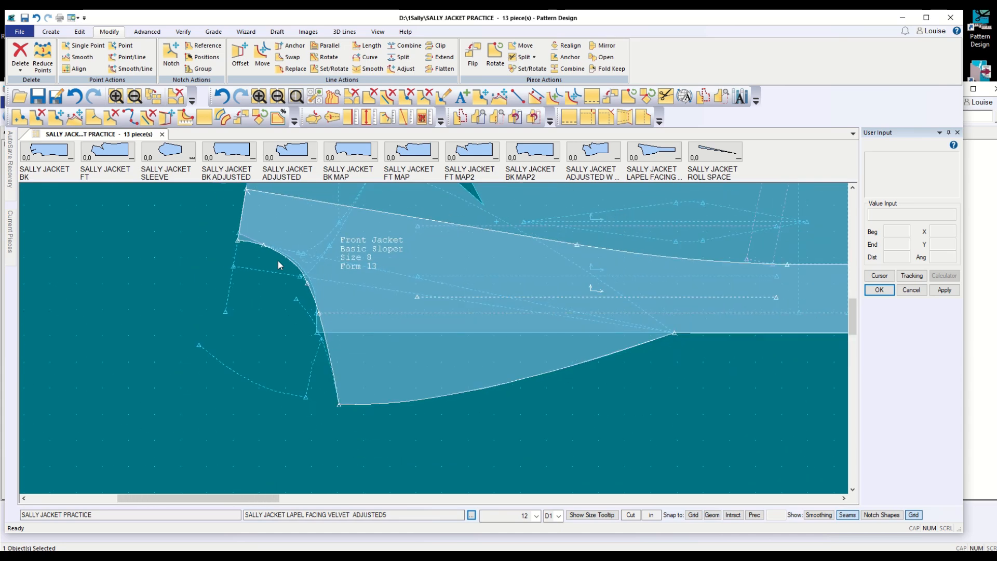
scroll(278, 265, "down", 1)
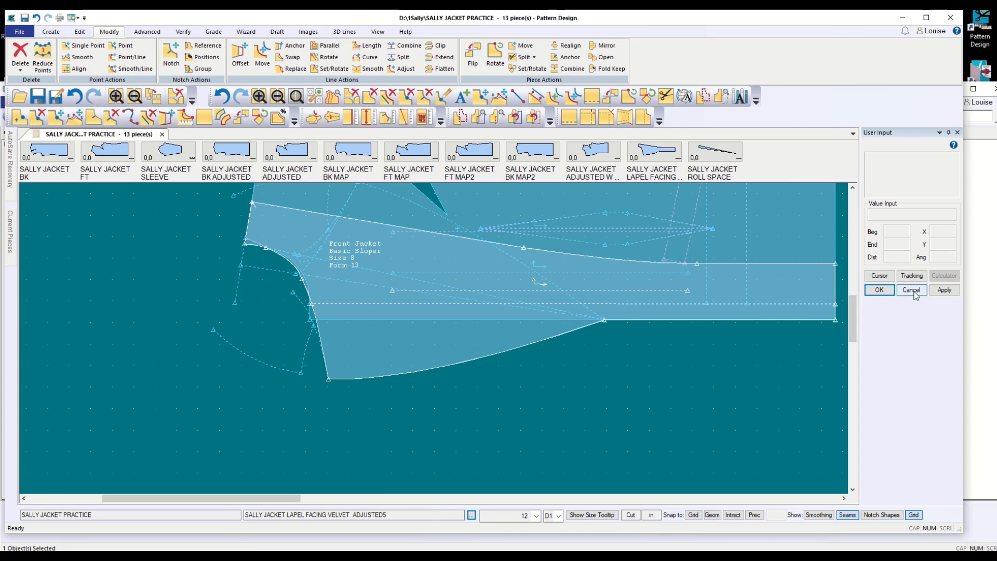
scroll(335, 395, "down", 2)
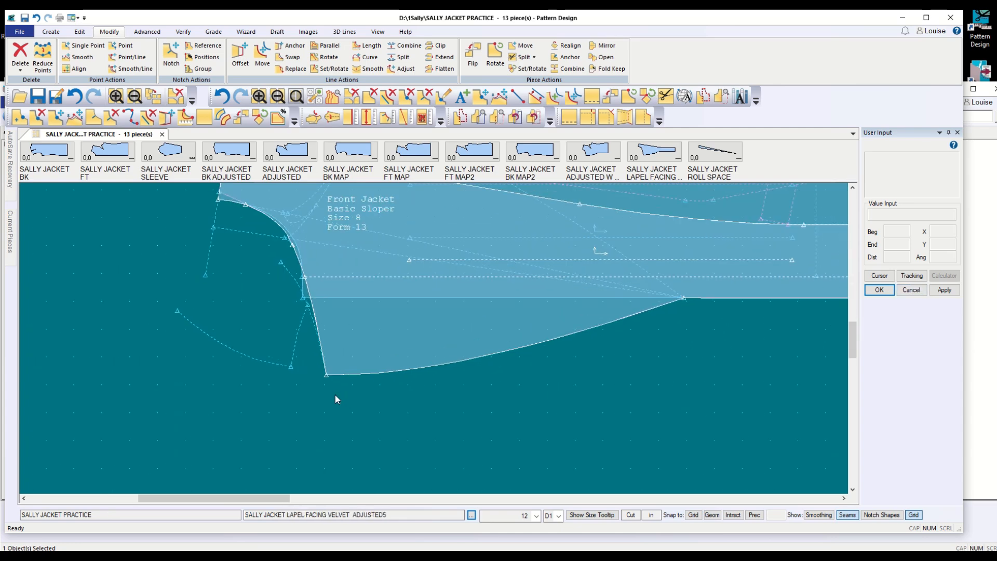
scroll(333, 396, "down", 2)
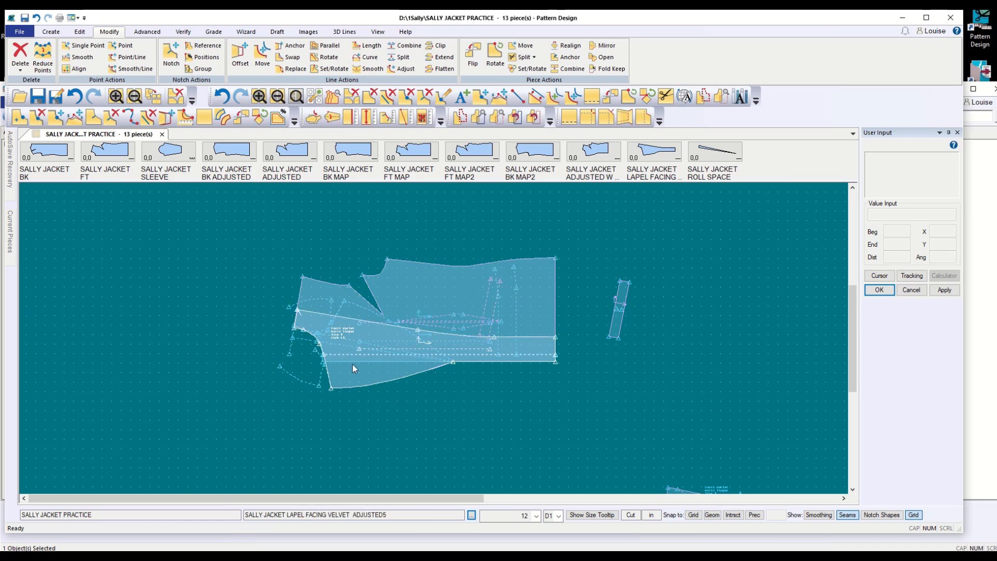
Move the adjusted front draft away from the overlaid lapel front and velvet facing
left_click_drag(290, 374, 21, 222)
scroll(307, 349, "up", 6)
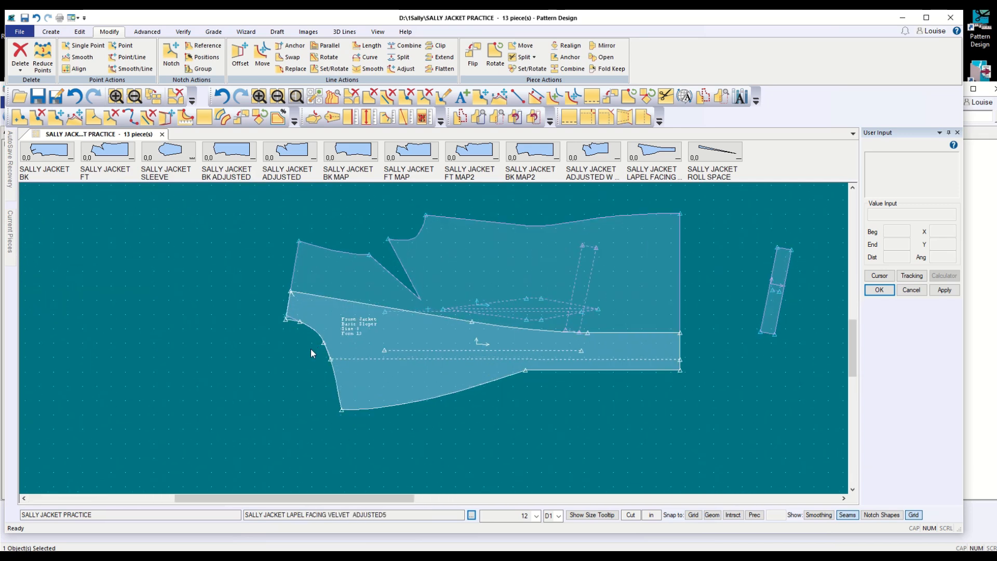
scroll(306, 351, "up", 3)
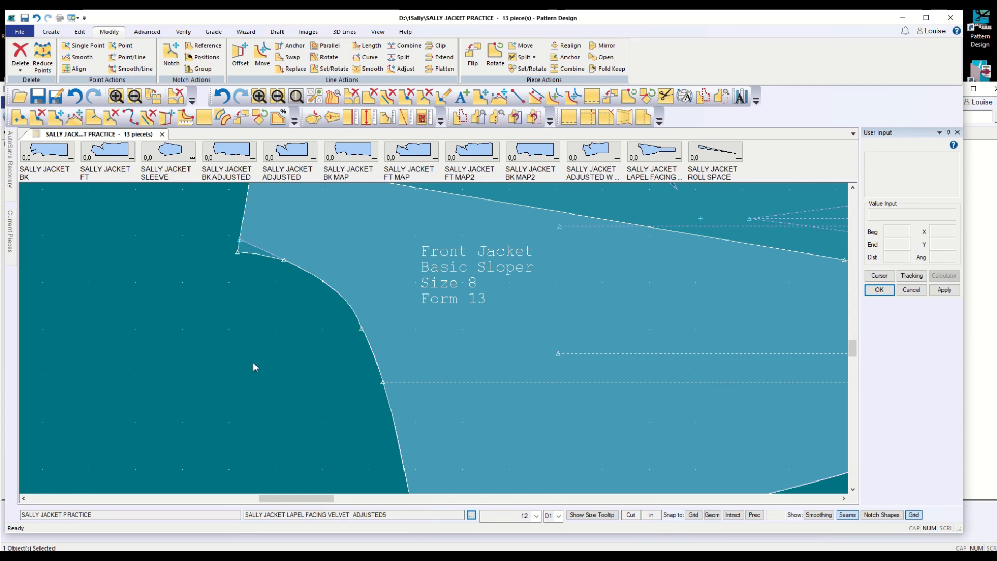
Copy the velvet facing's short neckline segment next to the shoulder with Copy Line
left_click(52, 31)
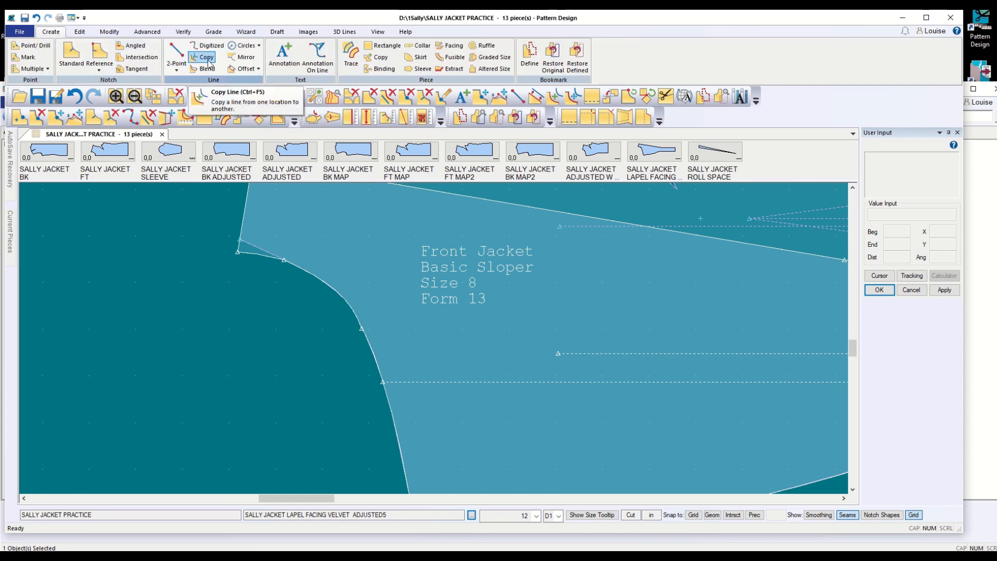
left_click(204, 57)
left_click(261, 258)
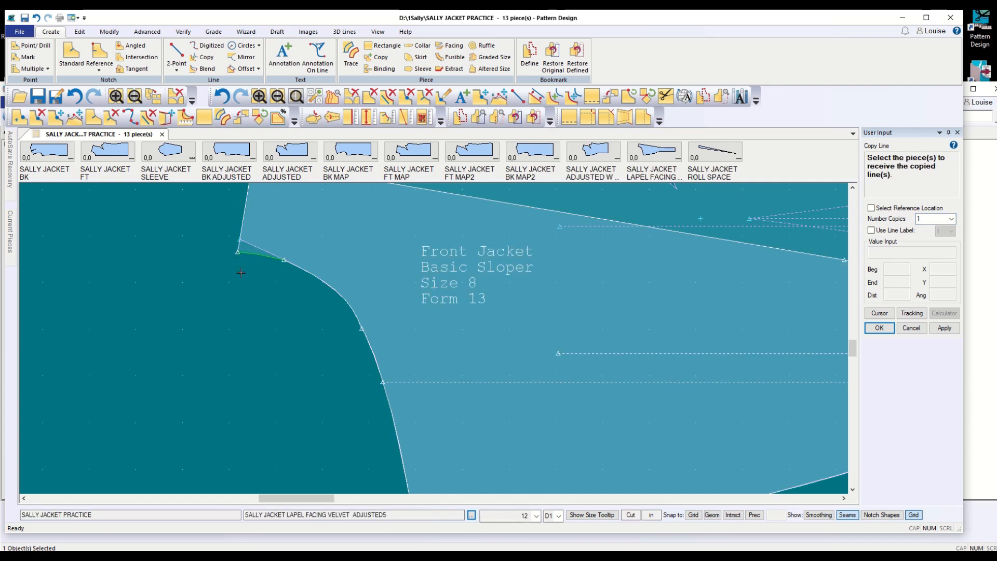
left_click(879, 328)
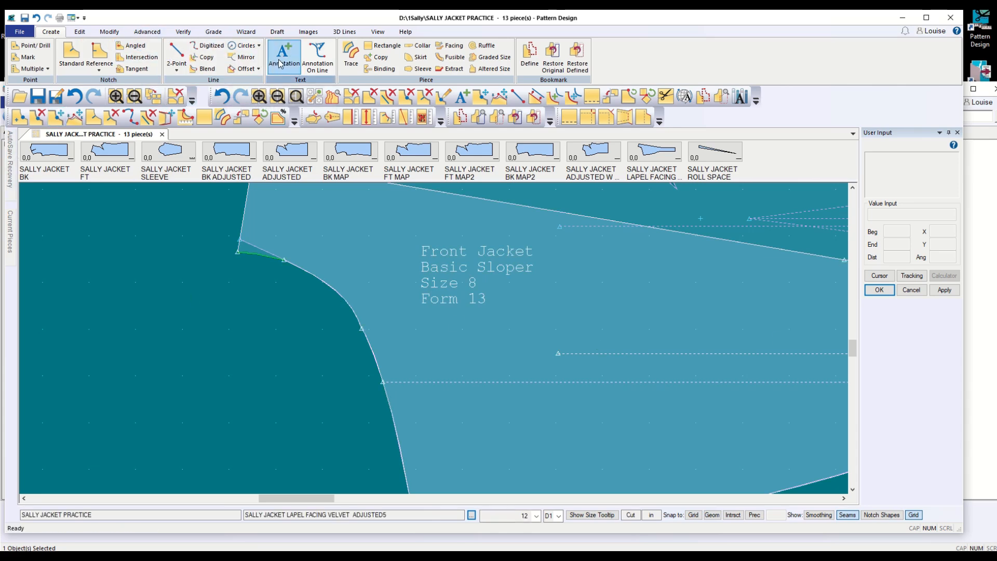
left_click(378, 57)
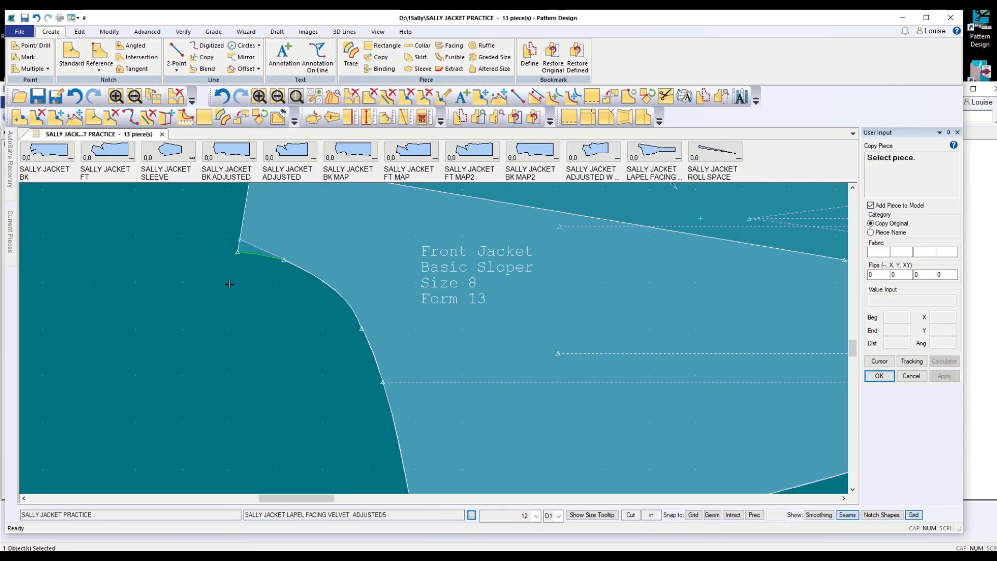
left_click(252, 251)
left_click(281, 345)
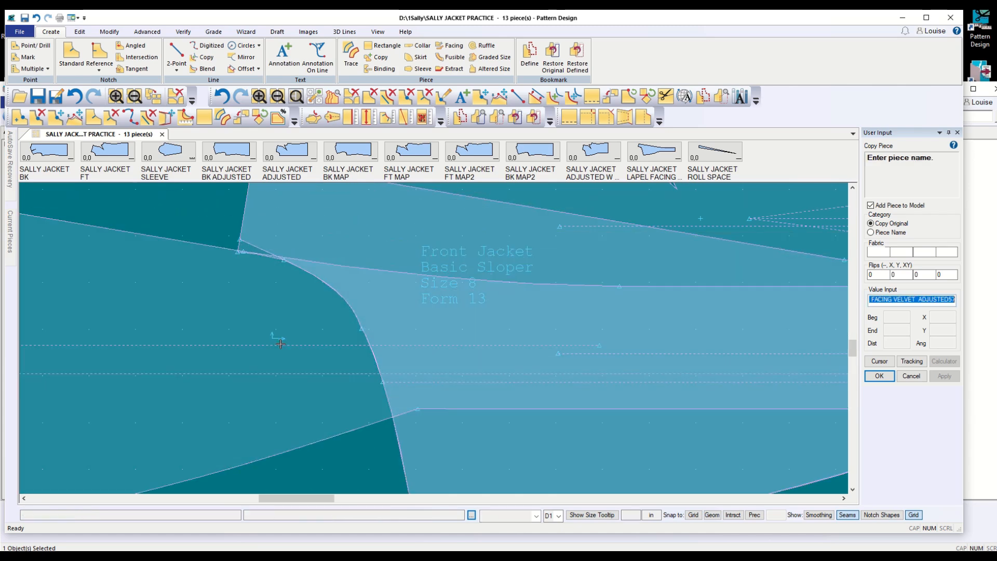
key("Return")
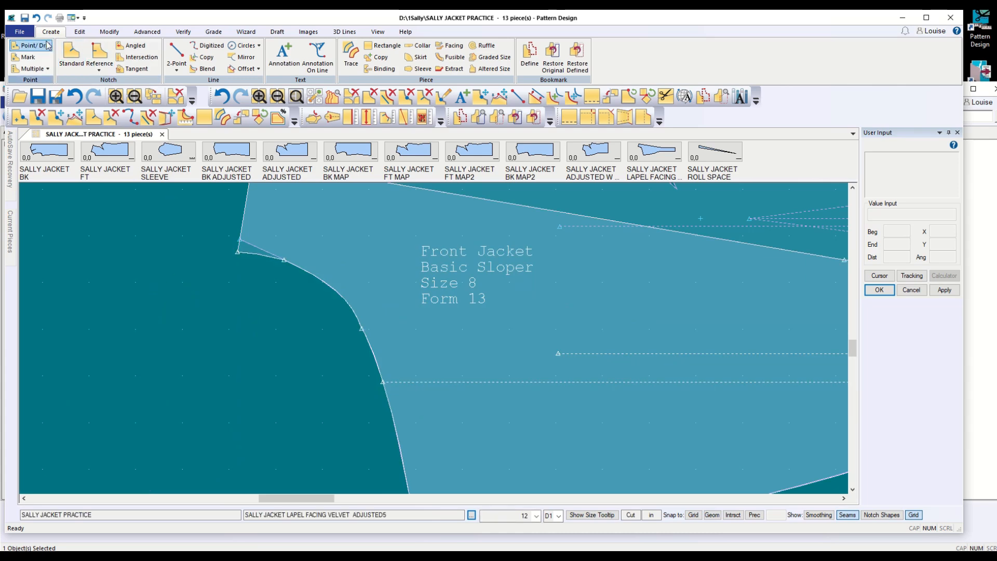
Copy the facing's shoulder line and the short neckline curve at the neck point onto the ADJUSTED W LAPEL front piece
left_click(204, 57)
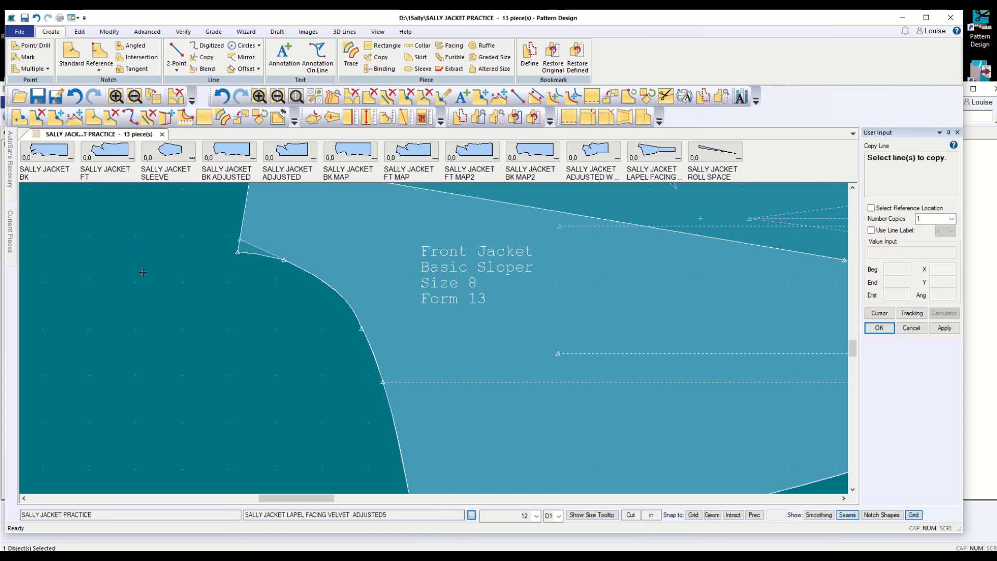
left_click(240, 257)
left_click(242, 242)
key("Return")
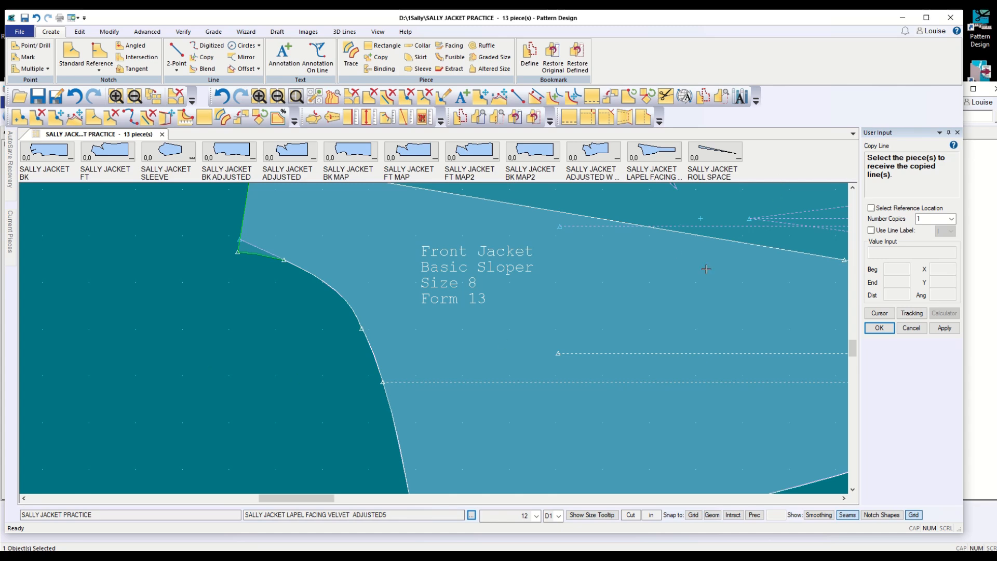
scroll(338, 456, "up", 1)
scroll(338, 456, "down", 5)
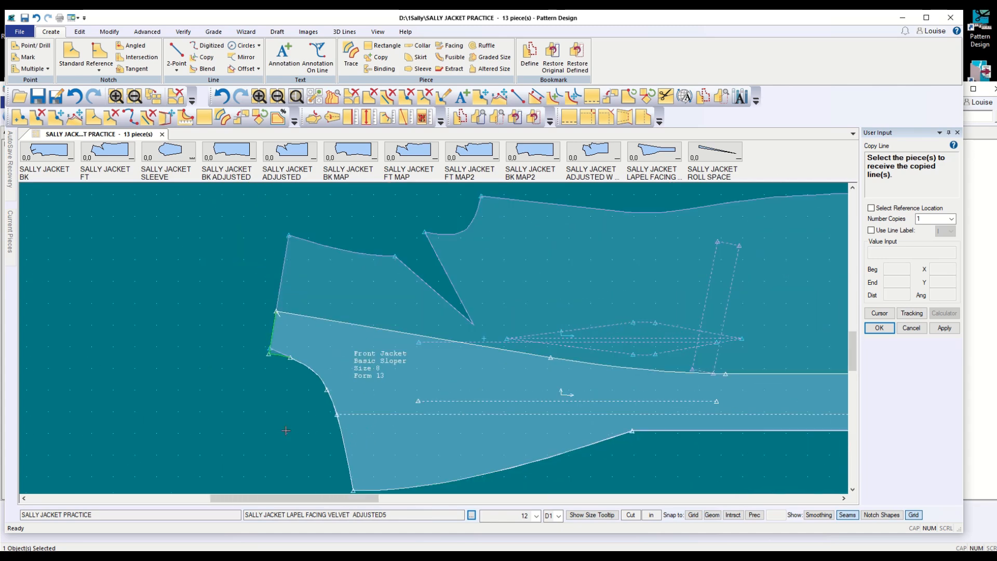
left_click(347, 319)
key("Return")
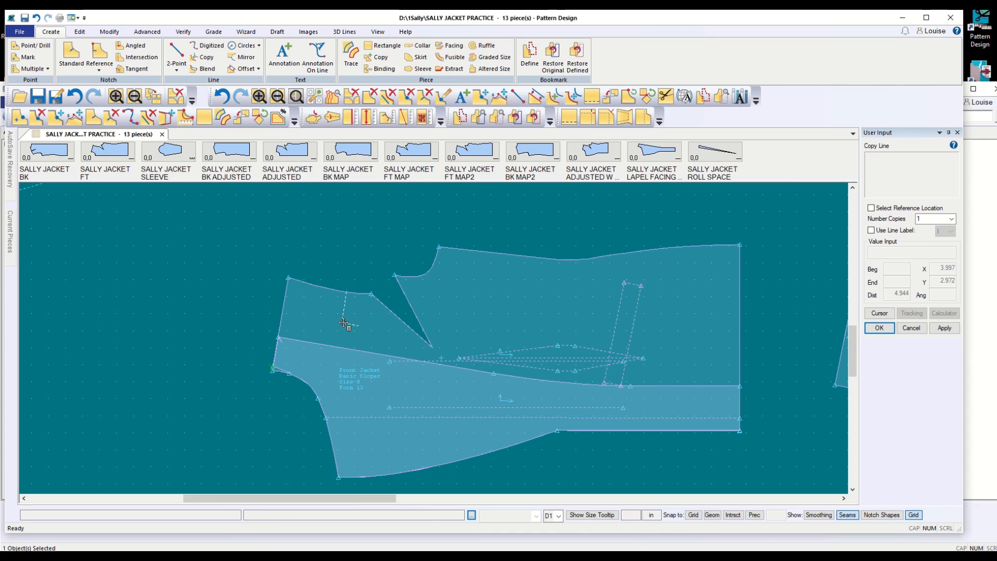
left_click(911, 328)
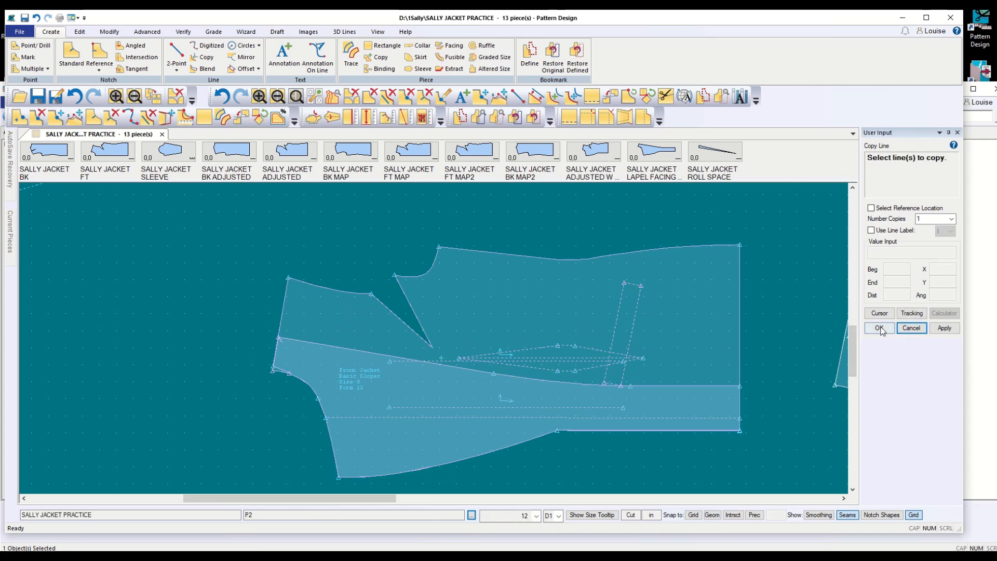
left_click(910, 329)
Move the velvet lapel facing piece aside, clear of the neck point of the ADJUSTED W LAPEL front
left_click(339, 448)
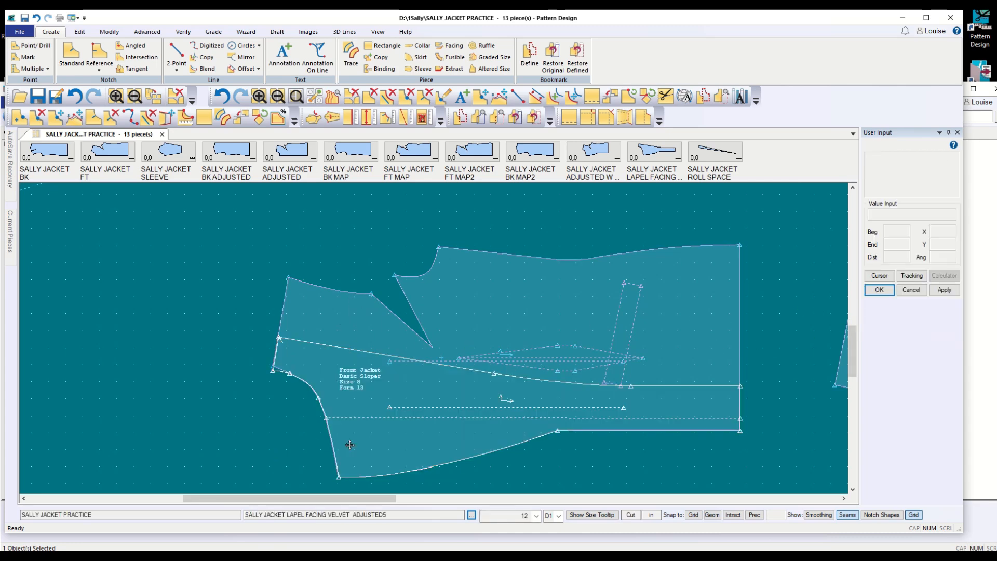
left_click(438, 348)
scroll(256, 407, "up", 2)
scroll(255, 406, "up", 3)
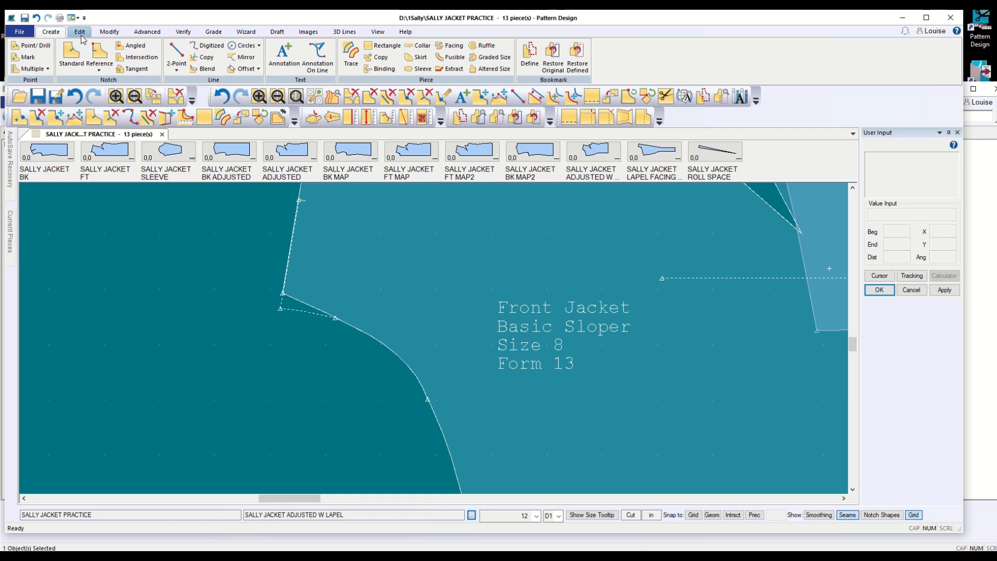
Split the front's neckline at the point where the copied short curve meets it
left_click(109, 32)
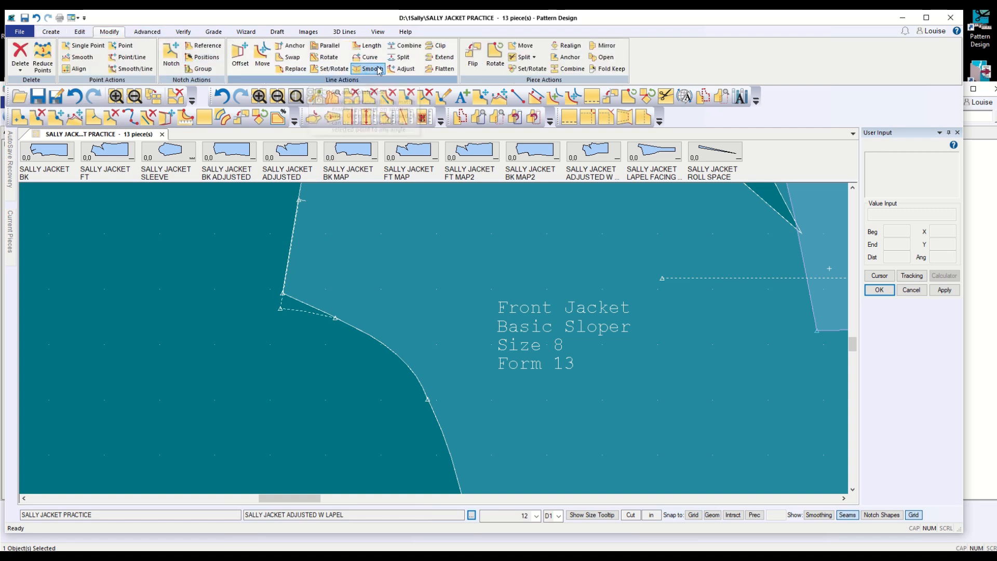
left_click(400, 58)
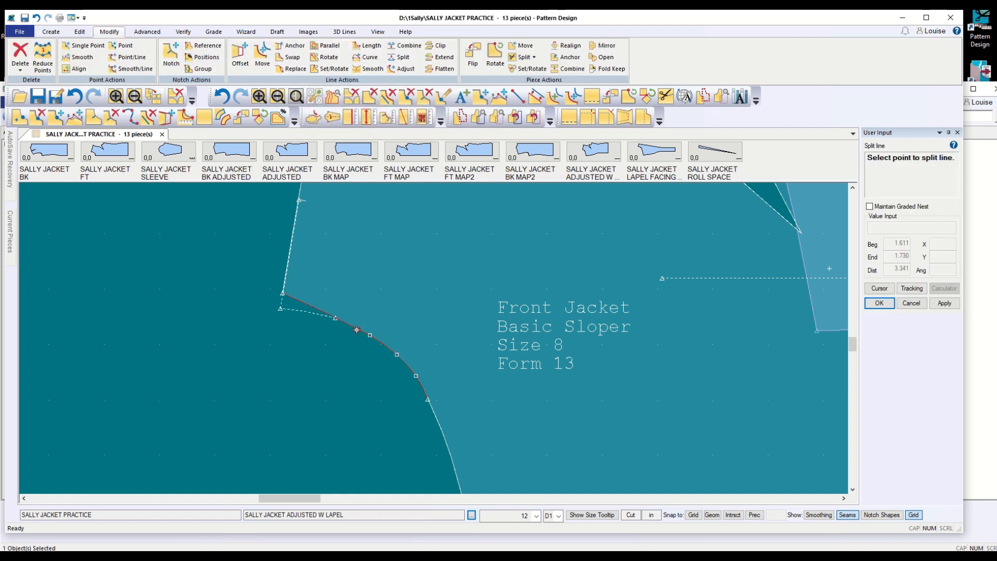
left_click(335, 317)
left_click(284, 282)
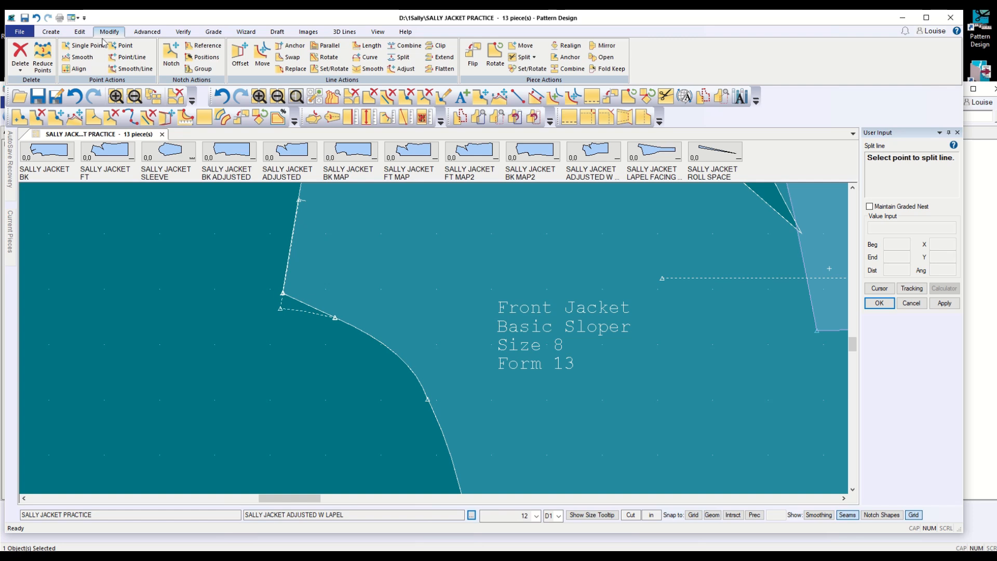
Swap the front's short neckline segment at the neck point for the copied internal curve, using perimeter point information and maintaining the graded nest
left_click(290, 57)
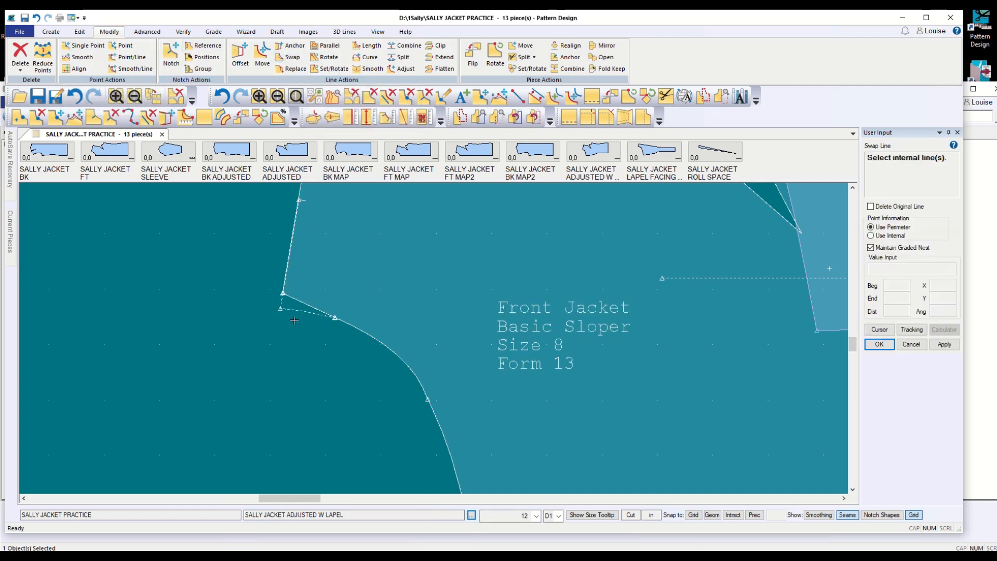
left_click(283, 308)
right_click(297, 333)
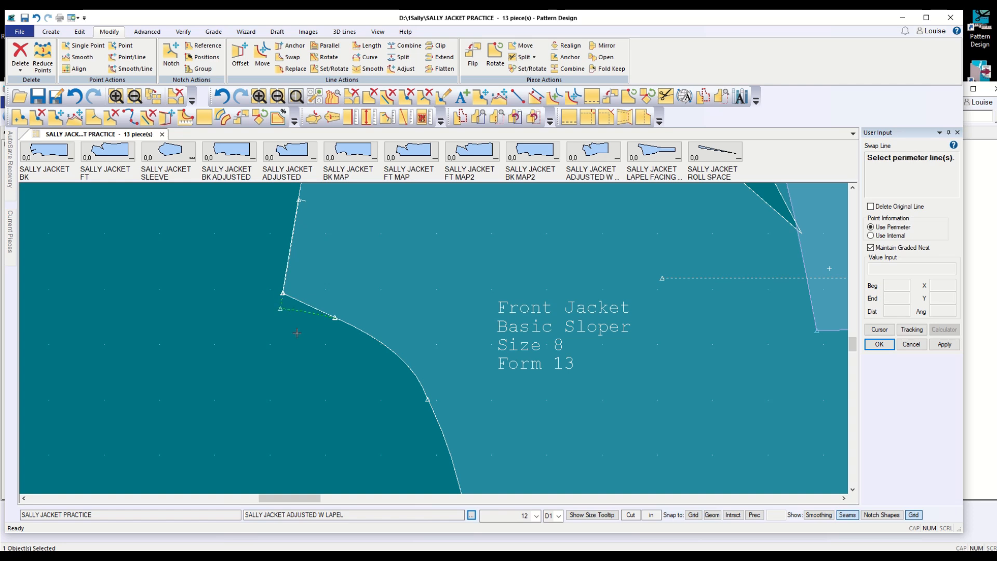
left_click(304, 307)
right_click(284, 362)
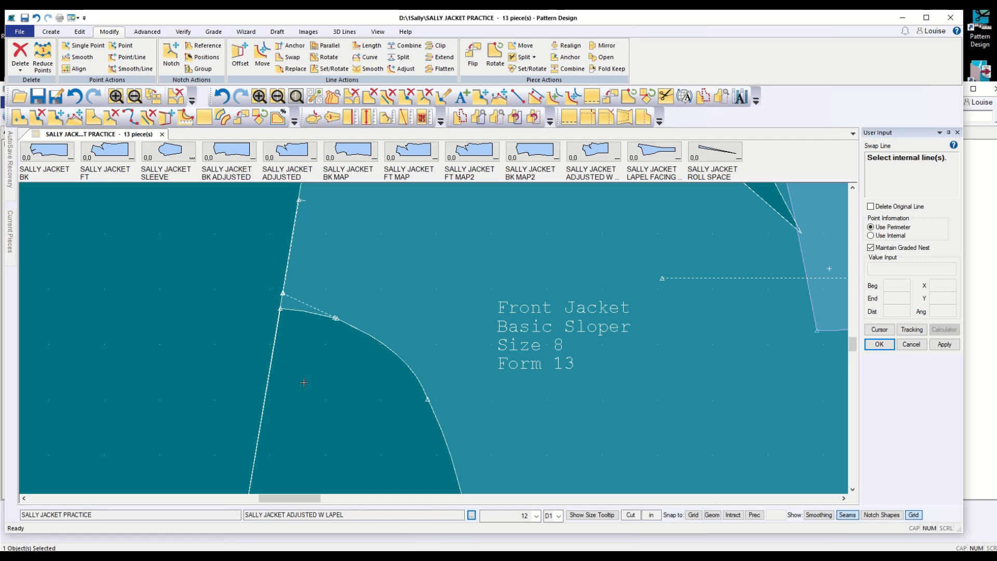
Apply Combine Lines to the shoulder line that overshoots the front's neck point
scroll(303, 382, "down", 3)
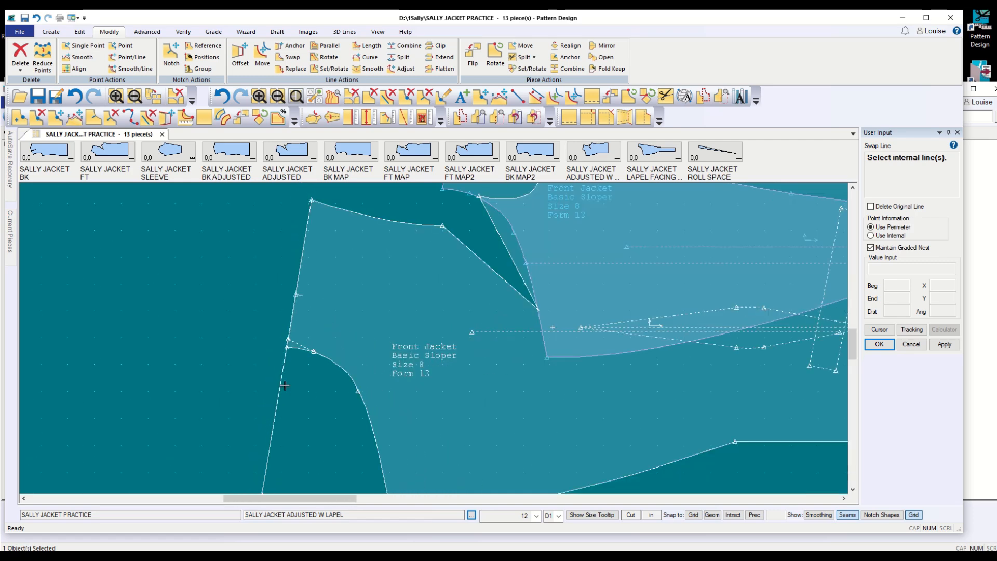
scroll(285, 386, "down", 3)
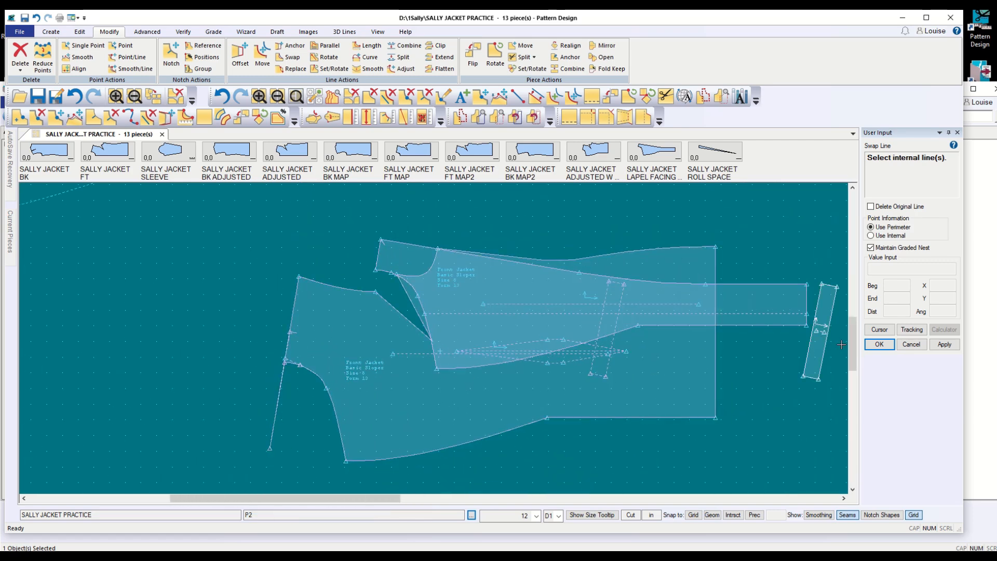
left_click_drag(848, 341, 848, 355)
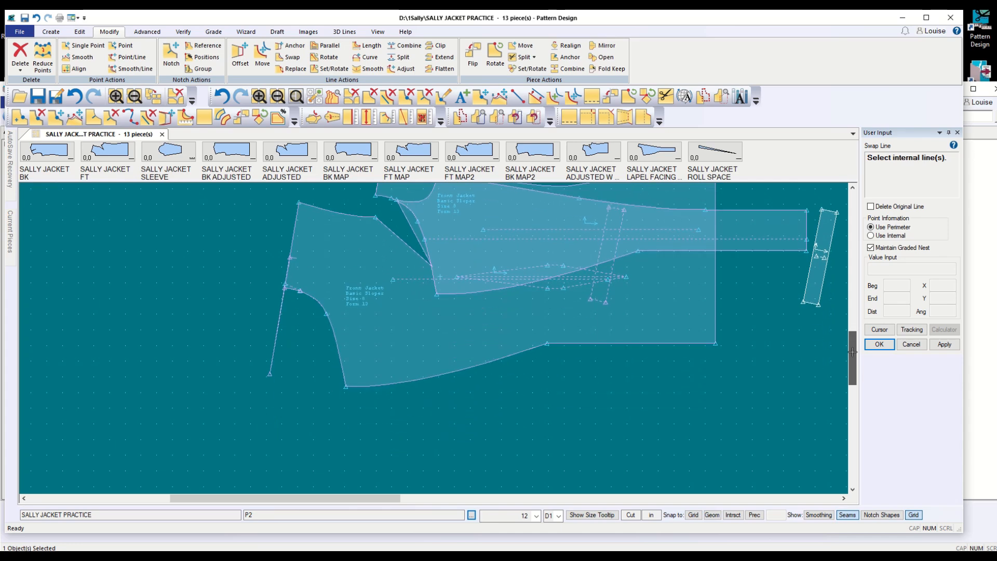
scroll(275, 348, "up", 3)
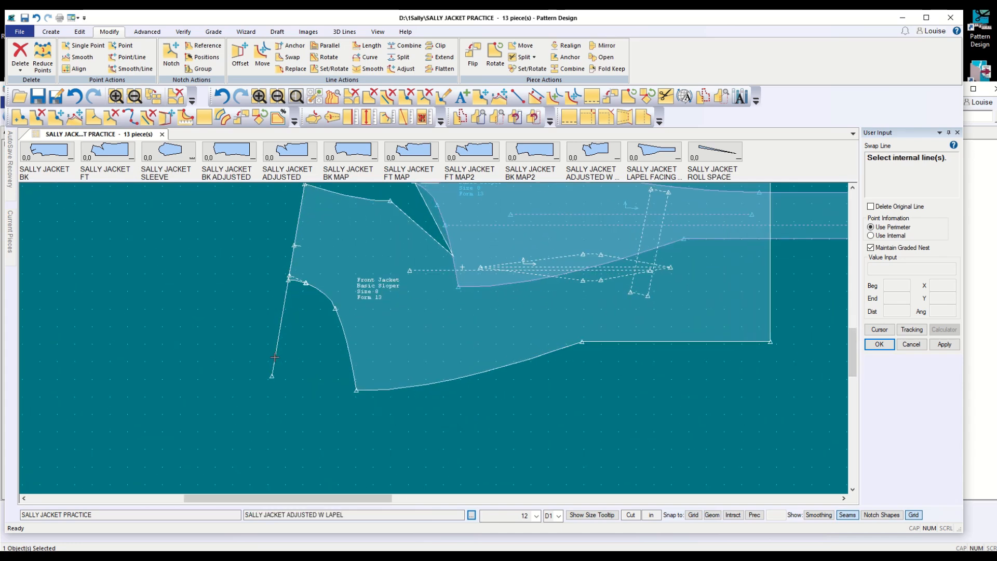
scroll(276, 348, "up", 3)
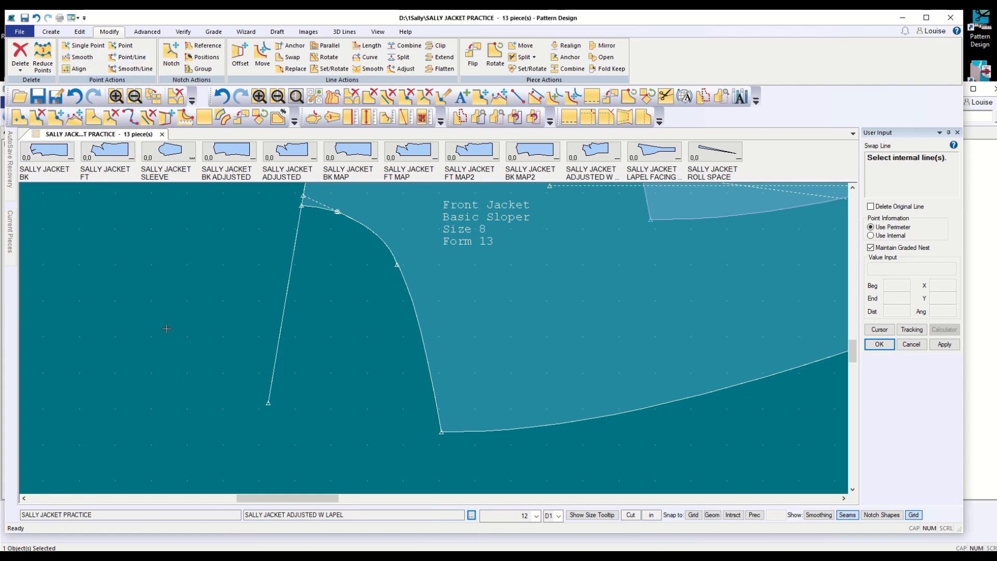
left_click(405, 45)
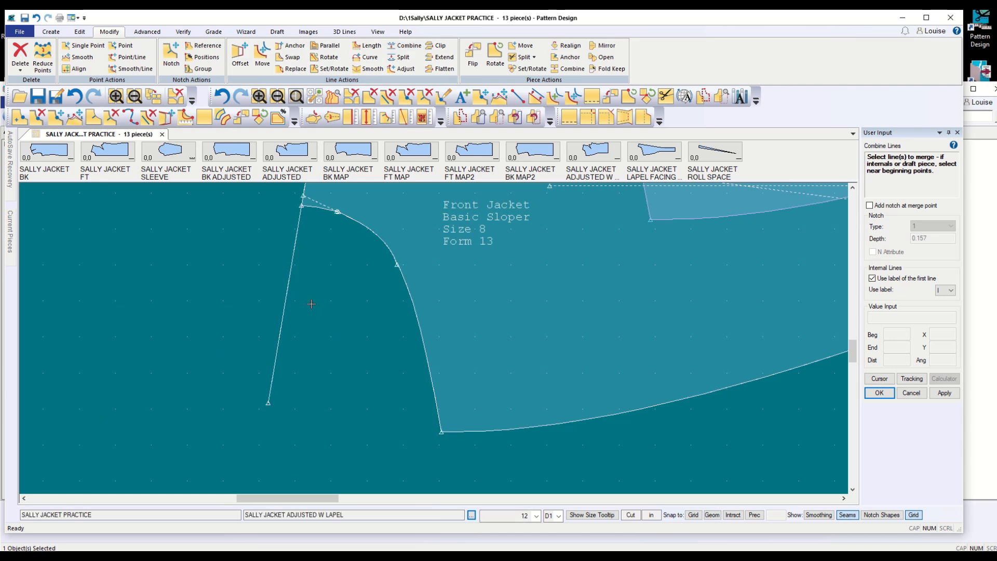
left_click(285, 310)
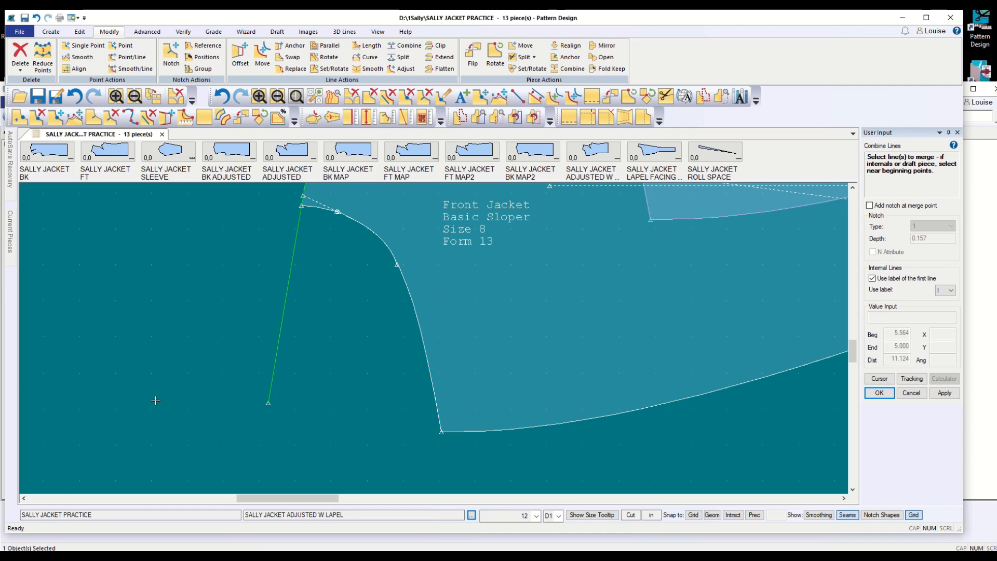
right_click(138, 404)
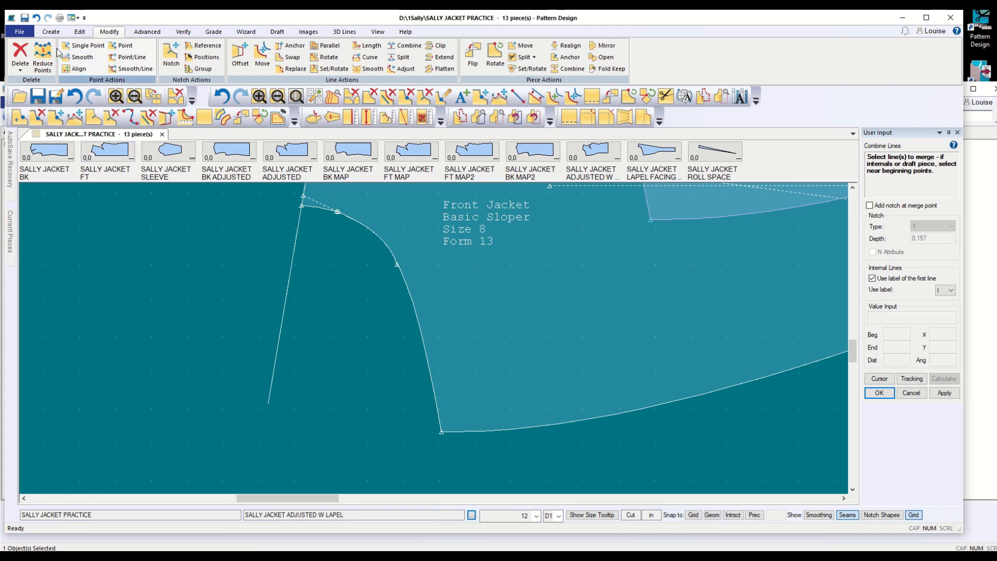
Delete the end point of the shoulder line extension that overshoots the front's neck point
left_click(21, 64)
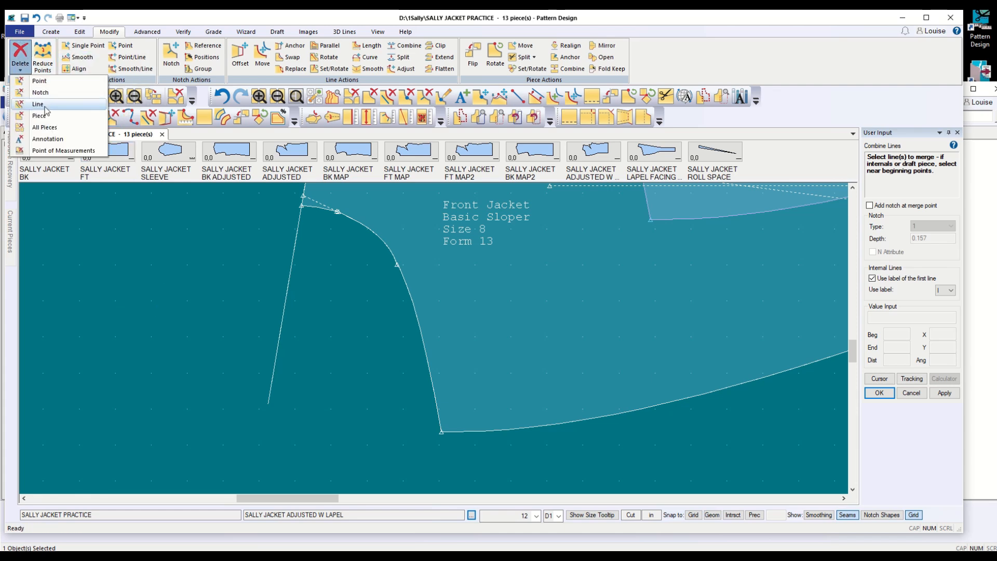
left_click(39, 80)
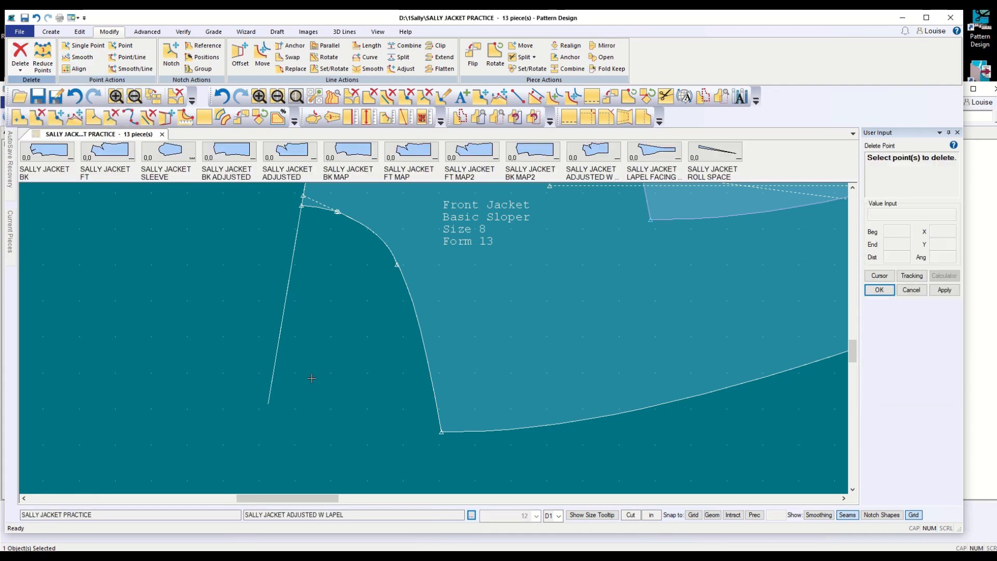
left_click(267, 401)
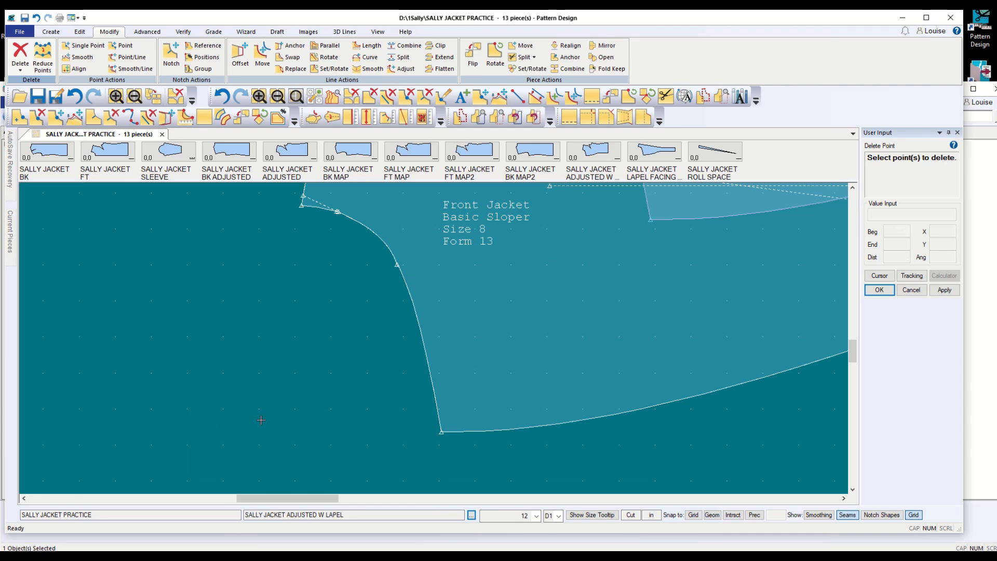
Delete the leftover internal line of the old neckline segment near the front's neck point
scroll(260, 419, "down", 4)
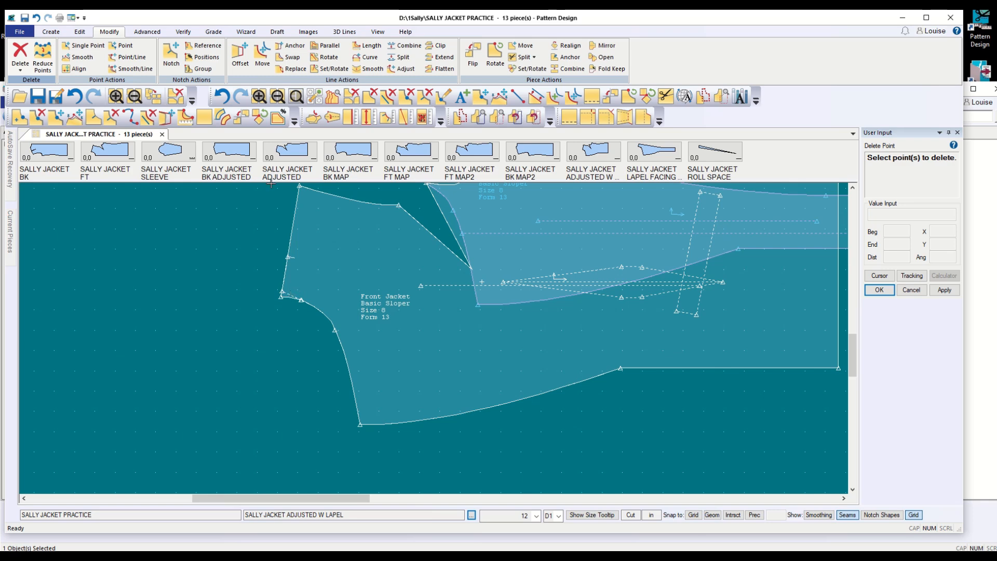
left_click(20, 66)
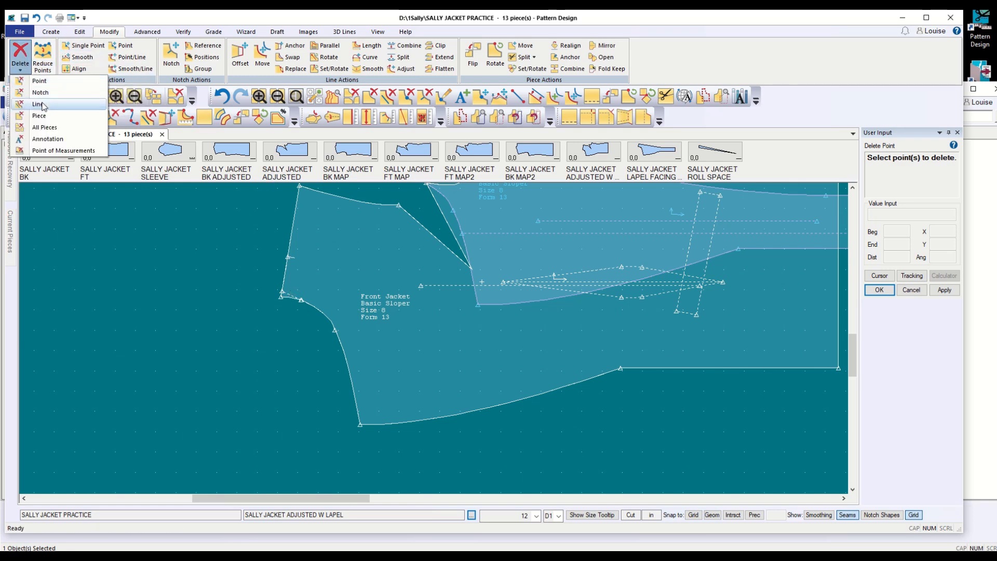
left_click(39, 104)
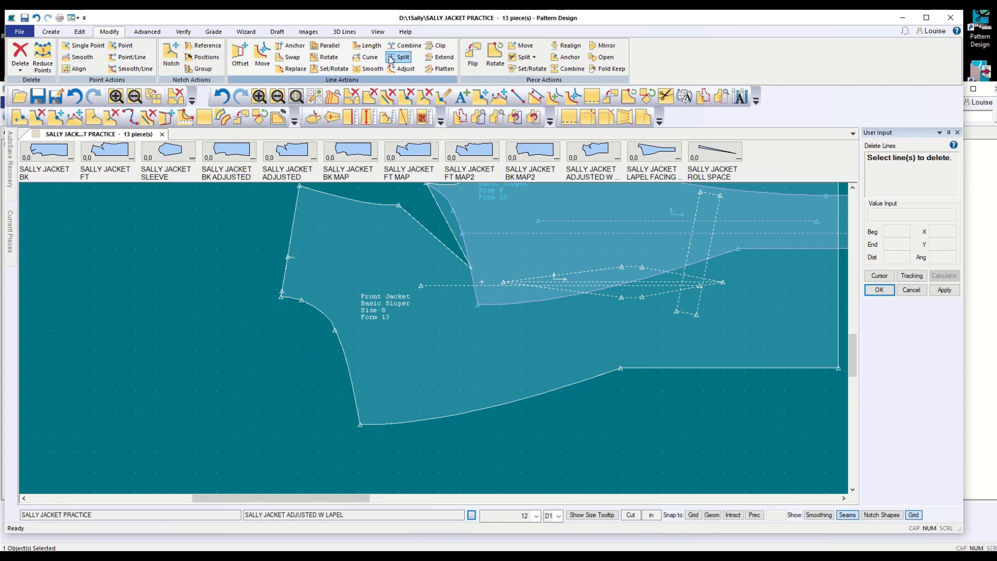
left_click(405, 45)
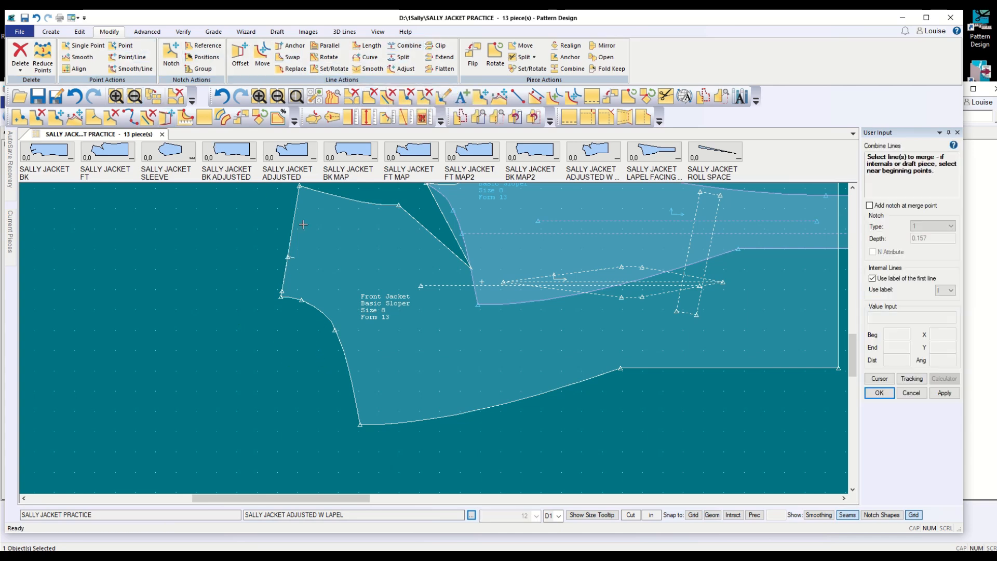
left_click(284, 289)
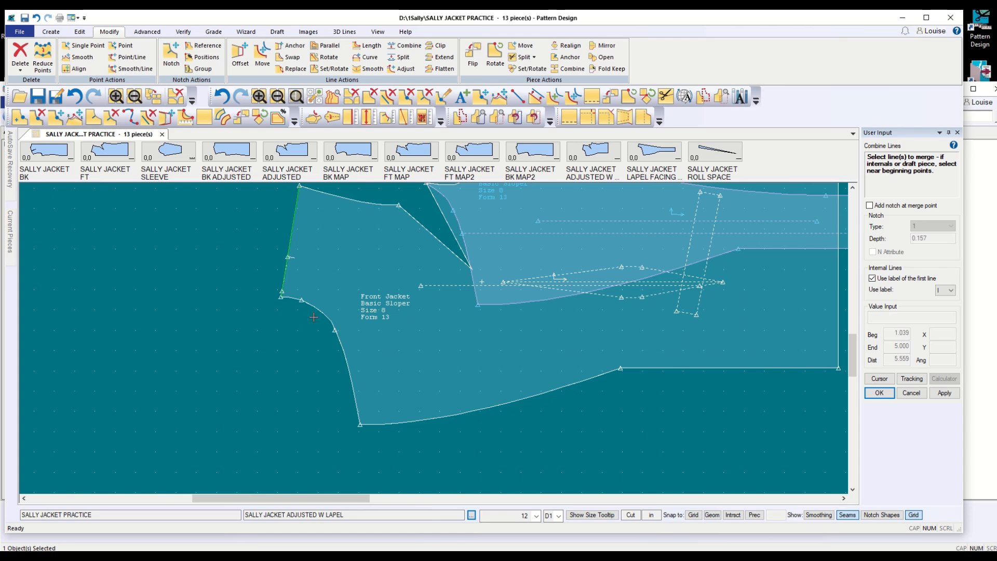
left_click(911, 392)
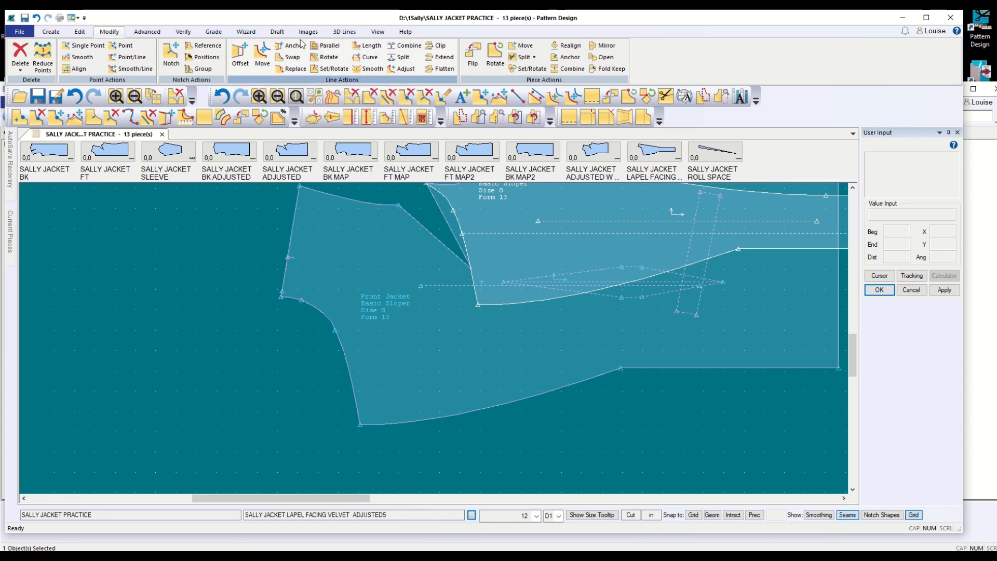
Combine the segments of the neckline on the jacket front with lapel into one continuous line
left_click(406, 45)
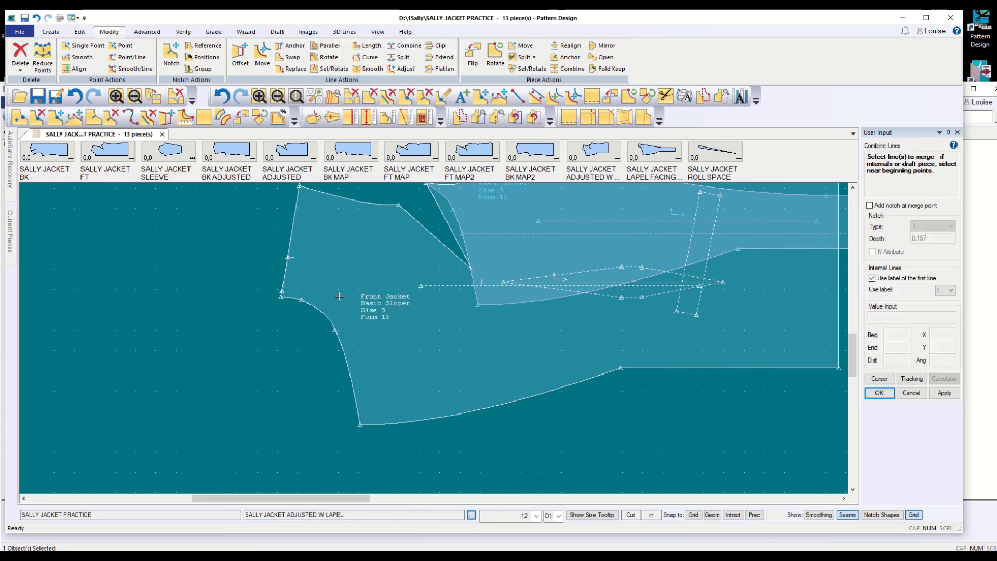
left_click(313, 310)
left_click(289, 298)
scroll(290, 310, "up", 5)
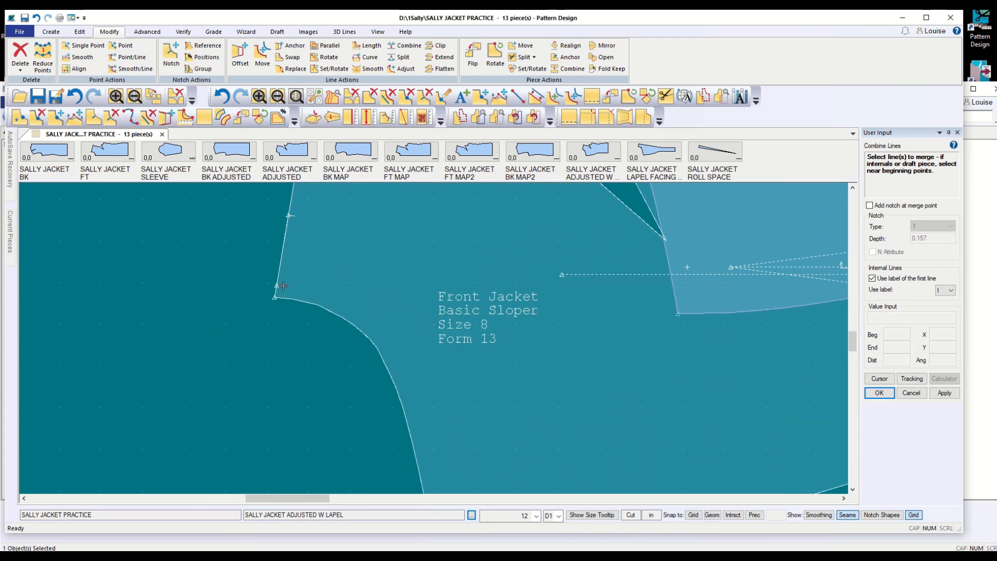
key("Escape")
scroll(267, 317, "down", 2)
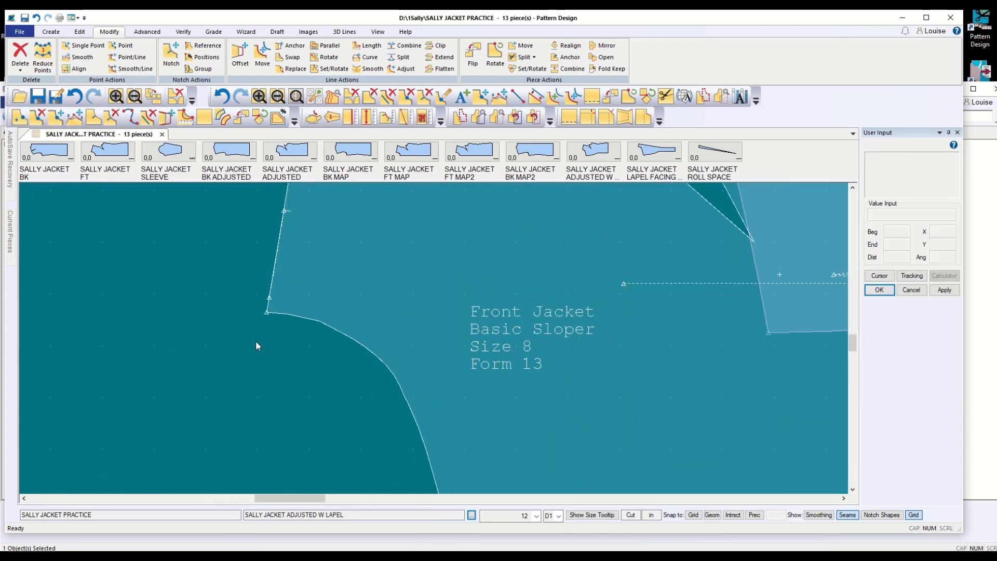
scroll(239, 361, "down", 3)
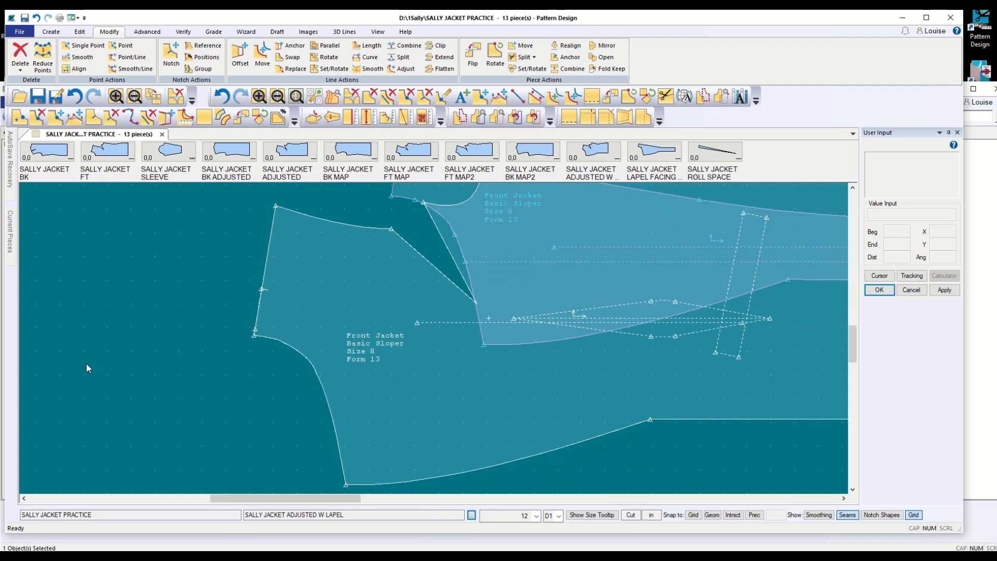
Delete the leftover line lying along the front's shoulder near the neck point
left_click(20, 67)
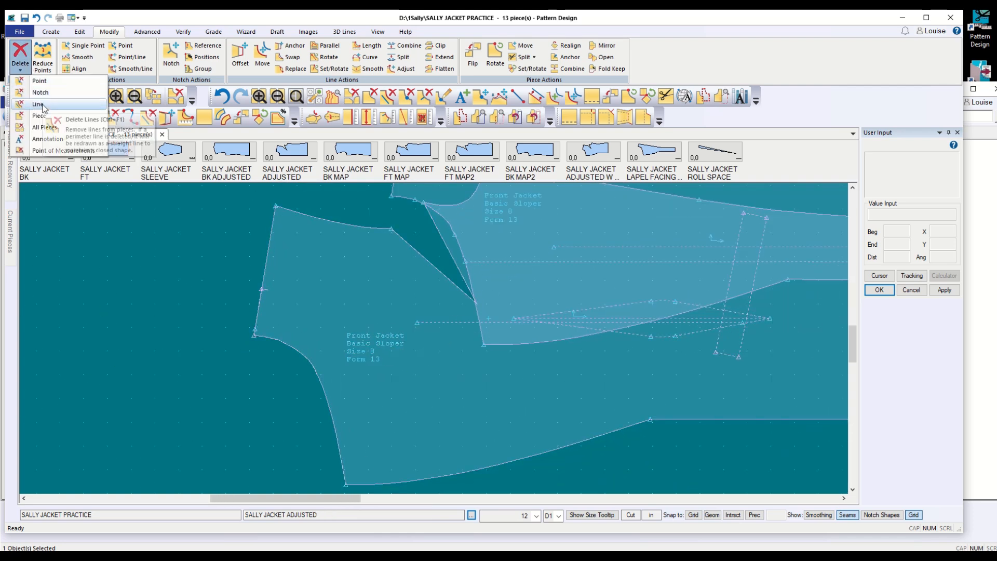
left_click(38, 104)
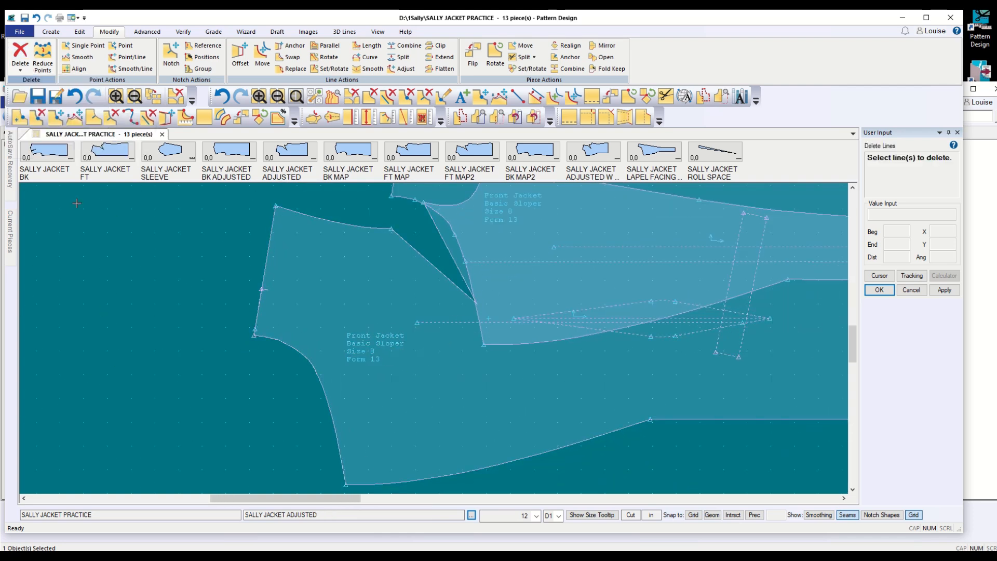
left_click(257, 326)
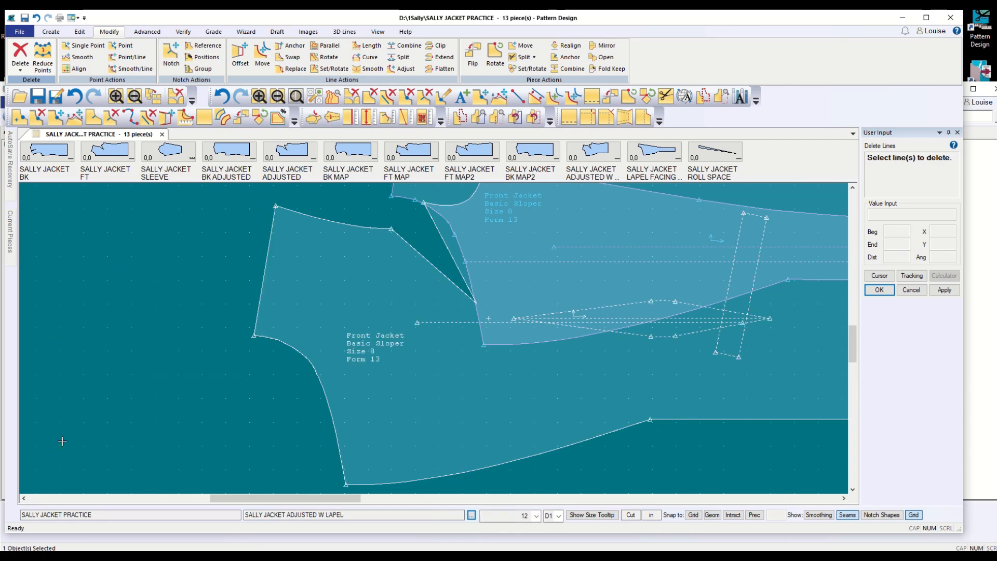
scroll(147, 486, "down", 5)
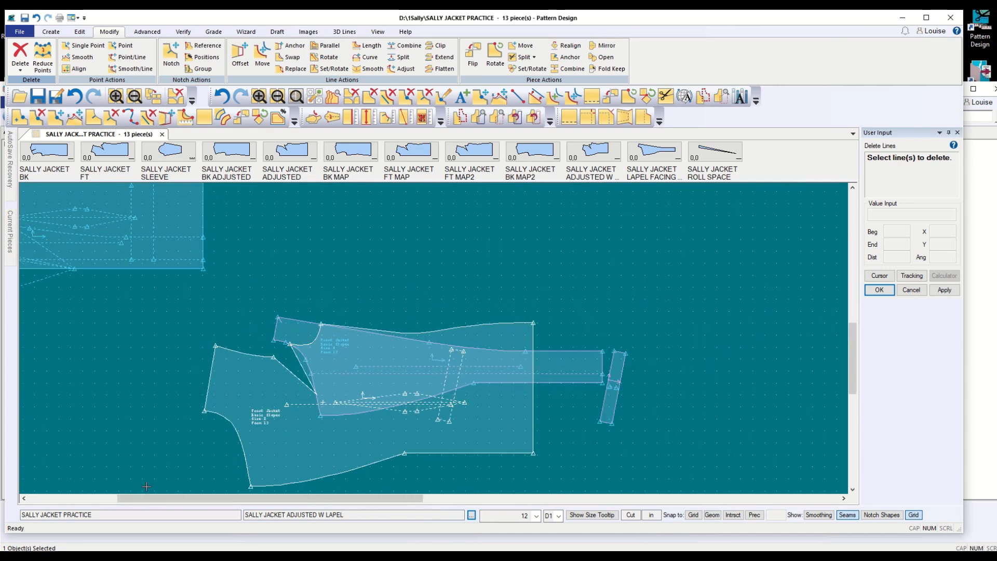
left_click(911, 289)
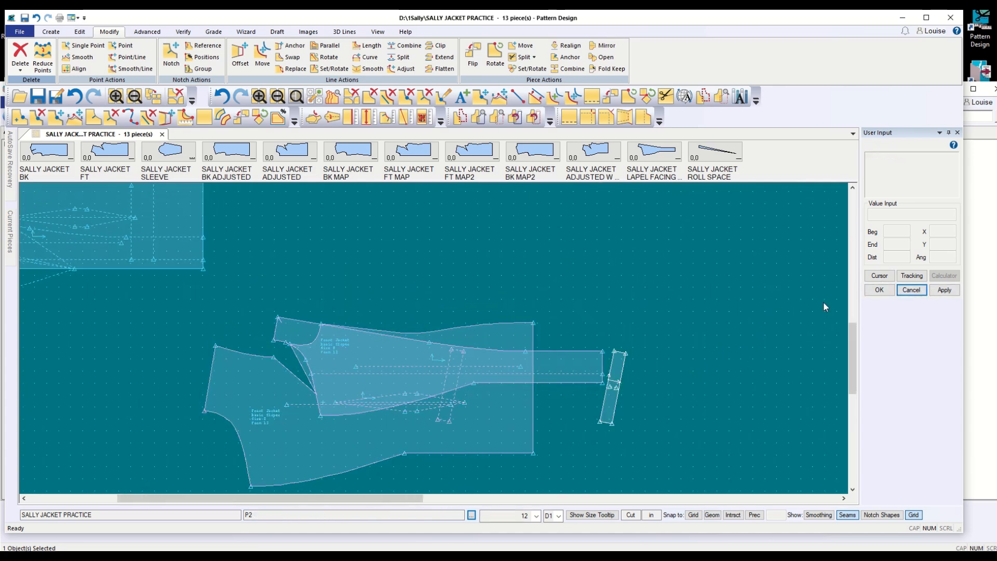
Move the jacket front with lapel and the velvet lapel facing apart so both outlines are easier to see
left_click(380, 436)
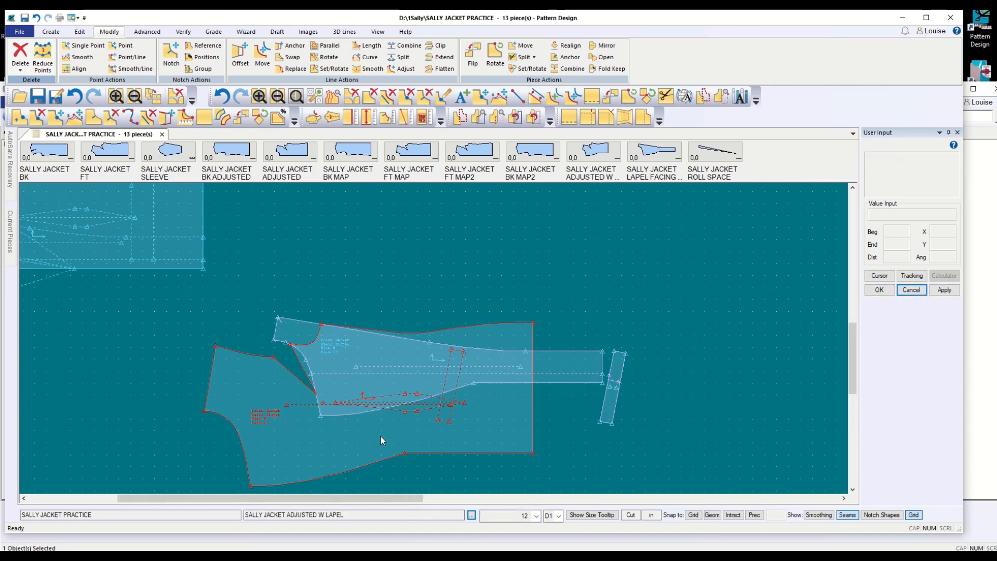
left_click(481, 390)
left_click_drag(578, 373, 496, 415)
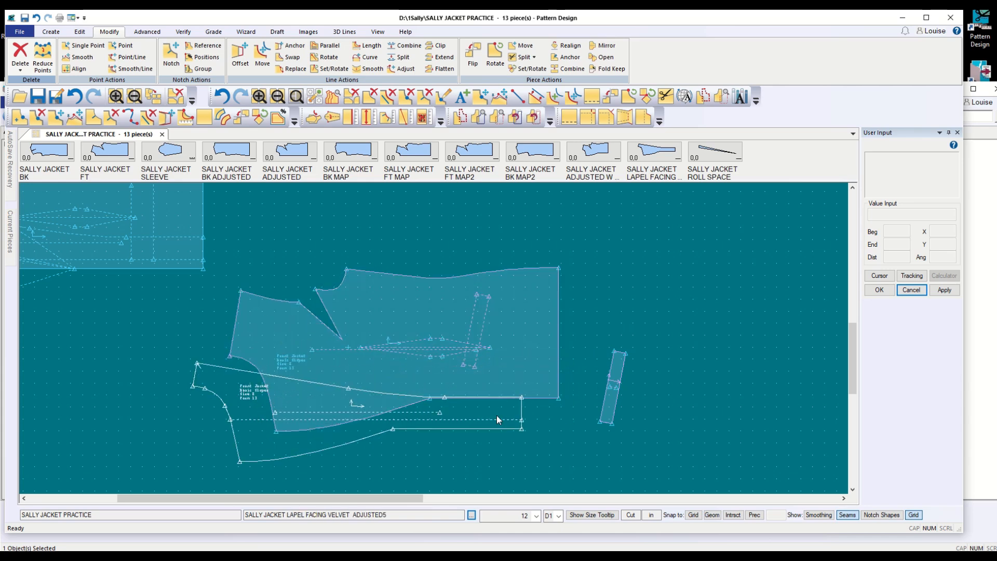
left_click(29, 68)
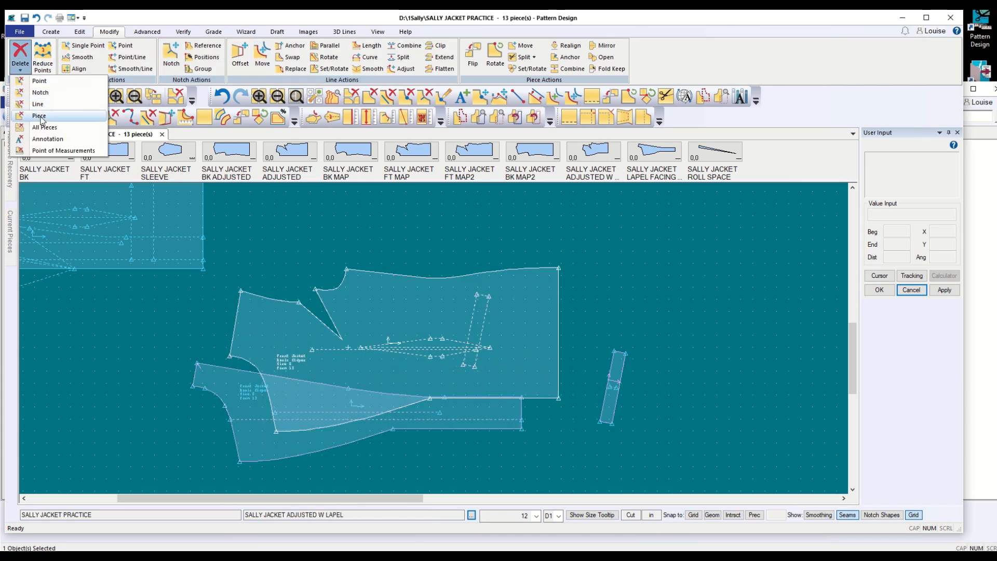
left_click(40, 93)
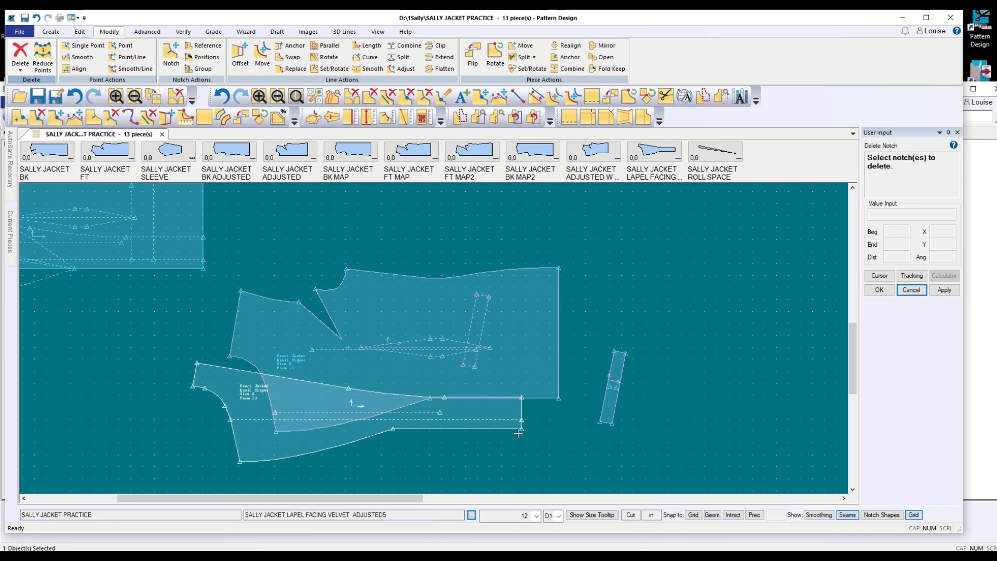
left_click(879, 290)
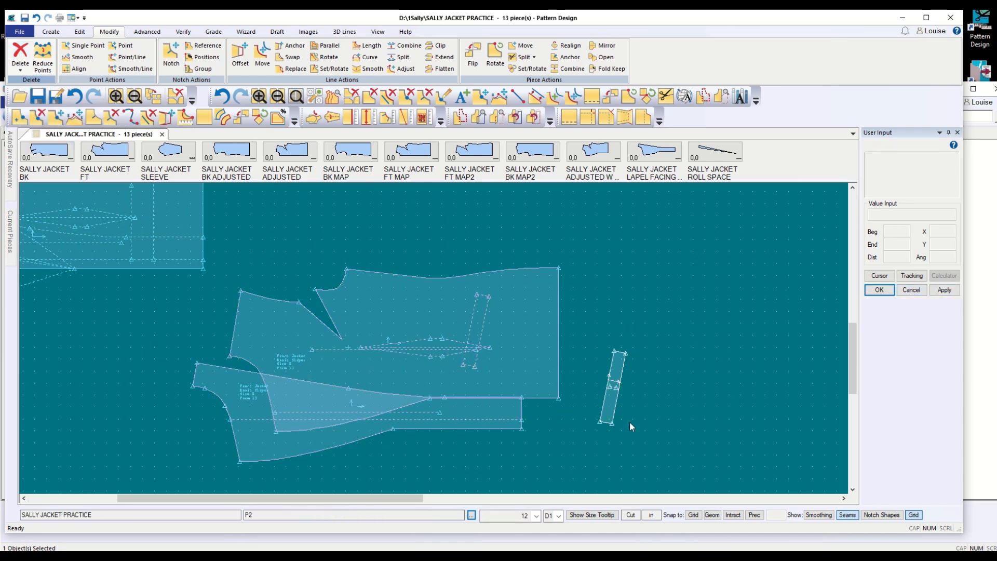
Move the narrow P2 piece aside and lay the velvet lapel facing over the matching lapel edge of the front
mouse_move(613, 408)
left_mouse_down()
mouse_move(591, 428)
mouse_move(609, 418)
mouse_move(642, 299)
mouse_move(129, 250)
left_mouse_up()
left_click_drag(286, 439, 322, 405)
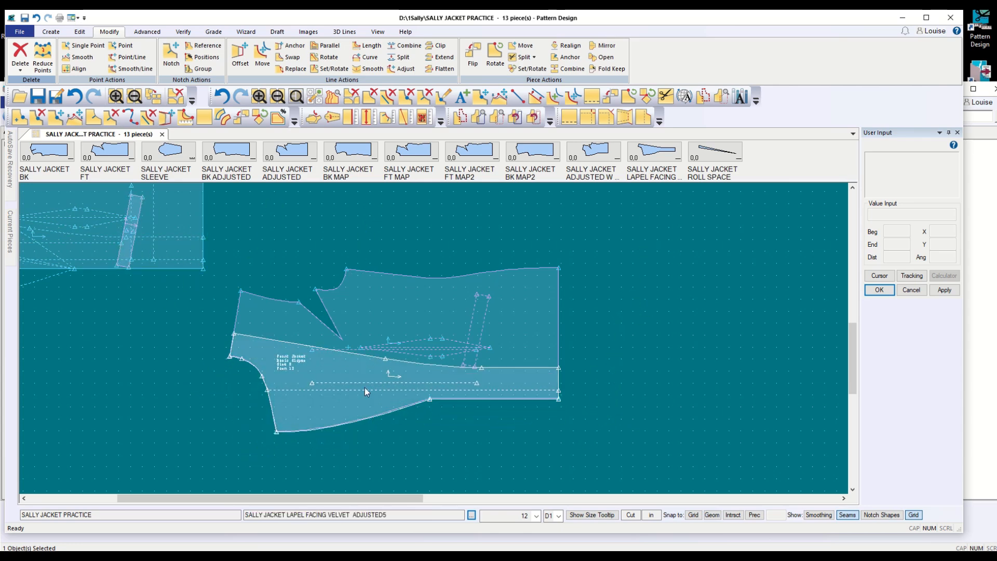
scroll(364, 387, "up", 5)
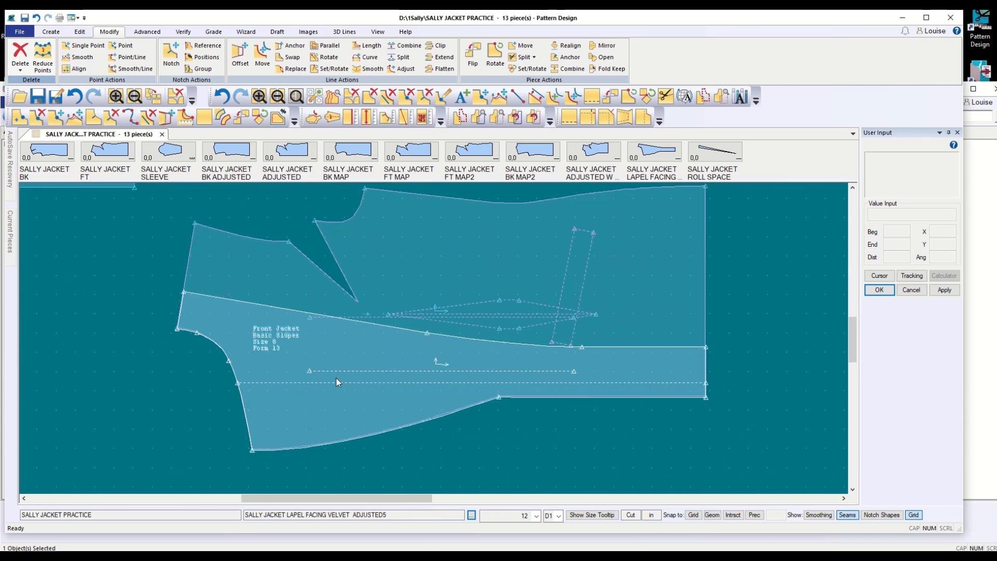
left_click(414, 266)
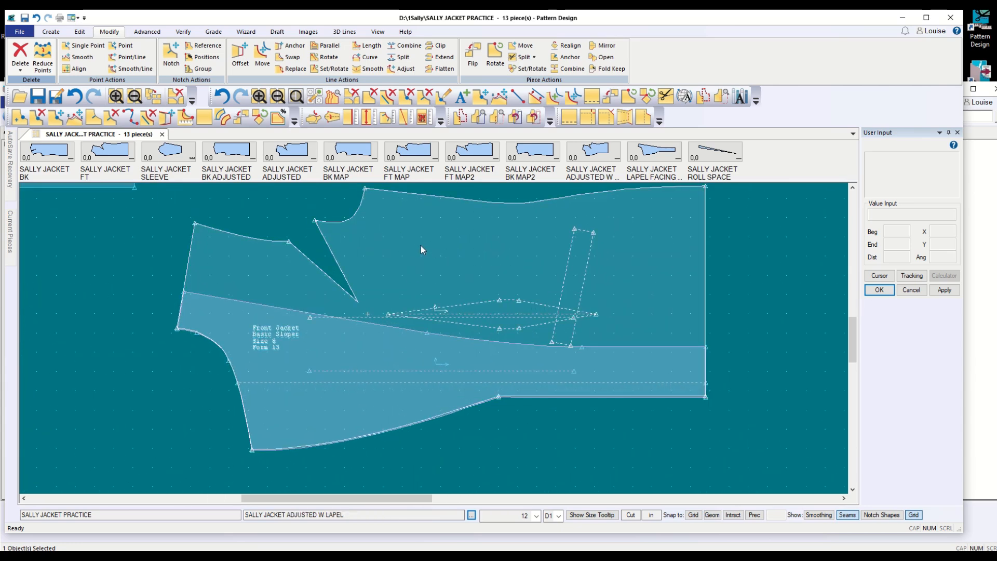
left_click(314, 385)
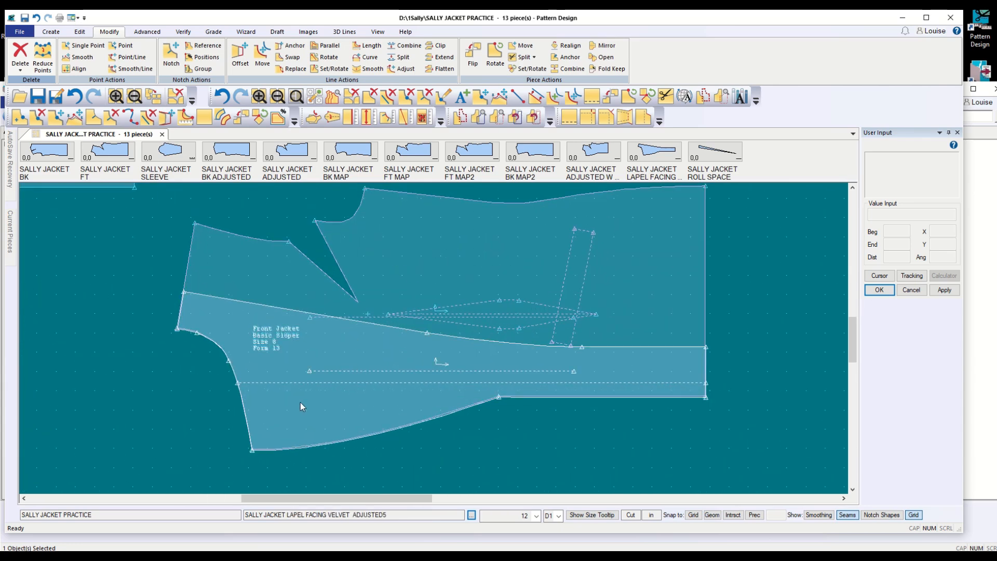
scroll(289, 421, "down", 20)
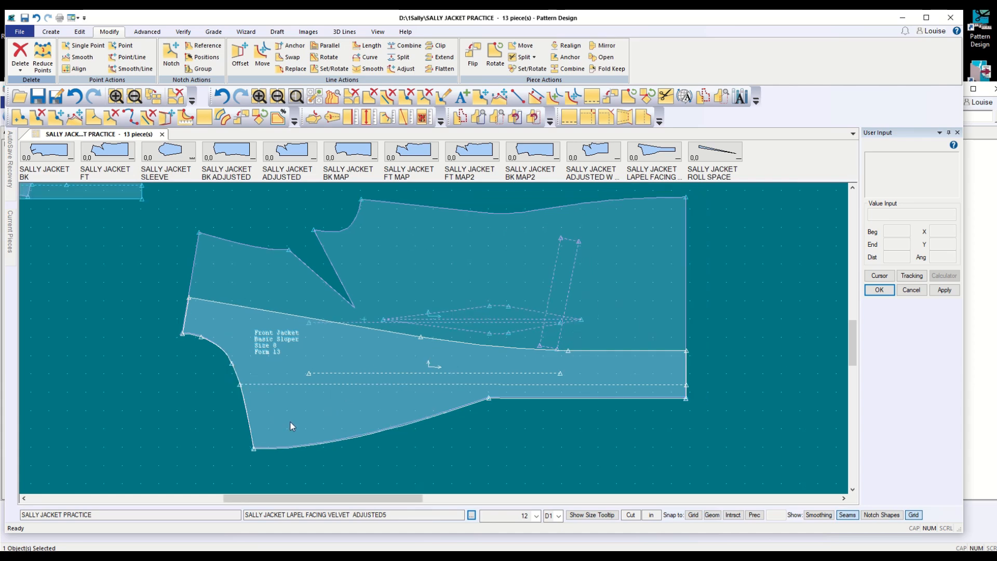
scroll(223, 391, "down", 10)
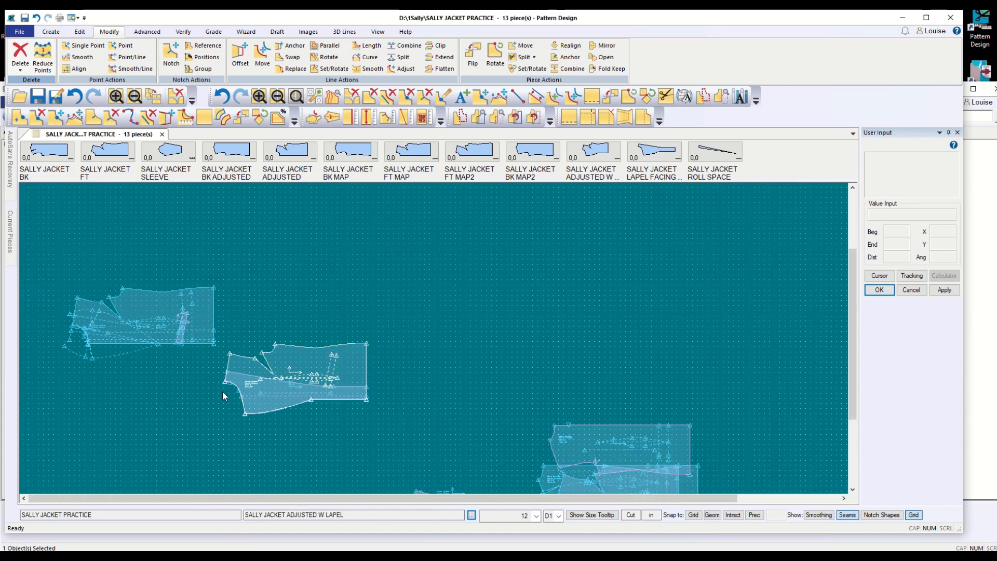
Lay the roll space piece over the front and facing at the neckline to compare the added area
left_click_drag(383, 475, 224, 413)
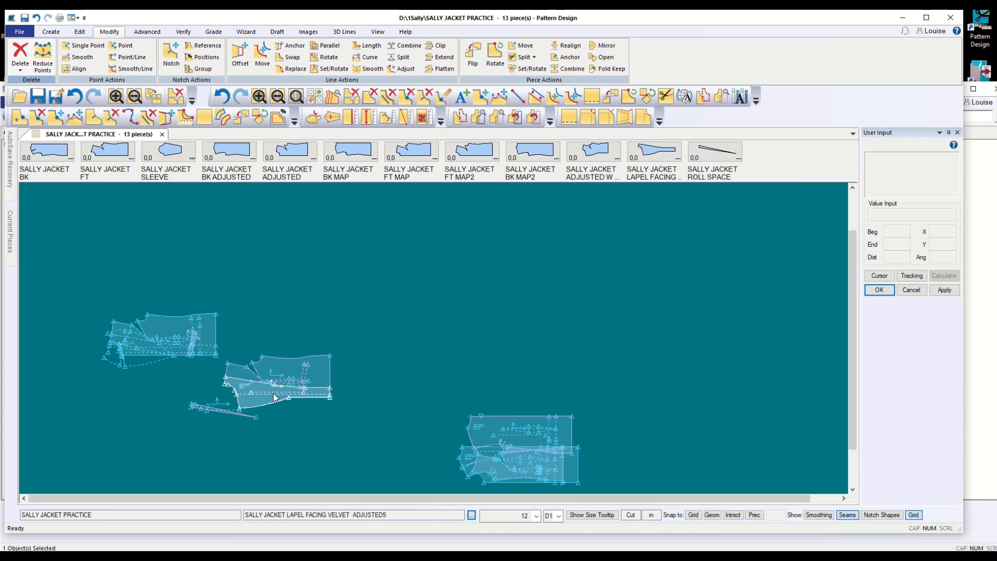
scroll(241, 390, "up", 4)
scroll(232, 391, "up", 5)
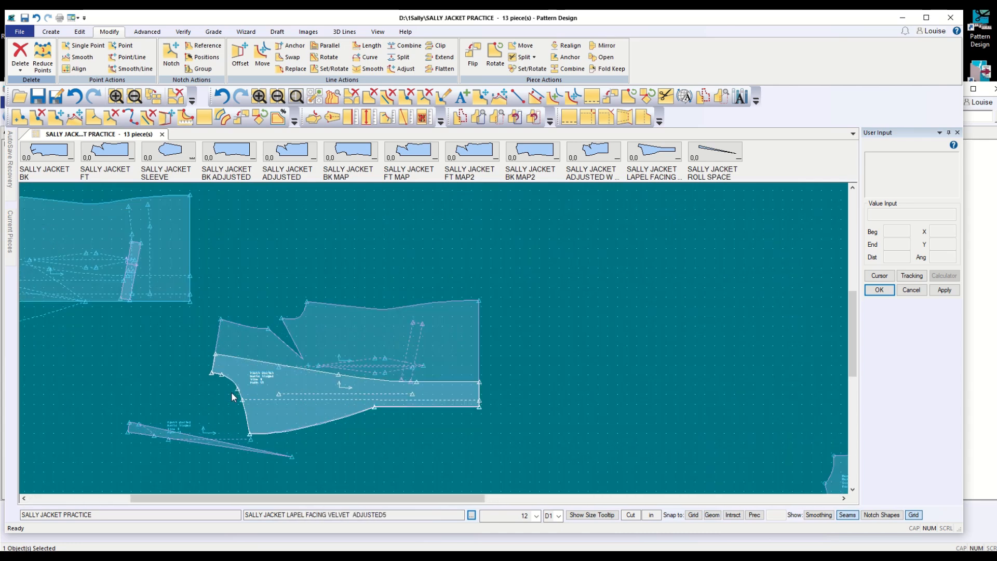
left_click_drag(123, 469, 267, 381)
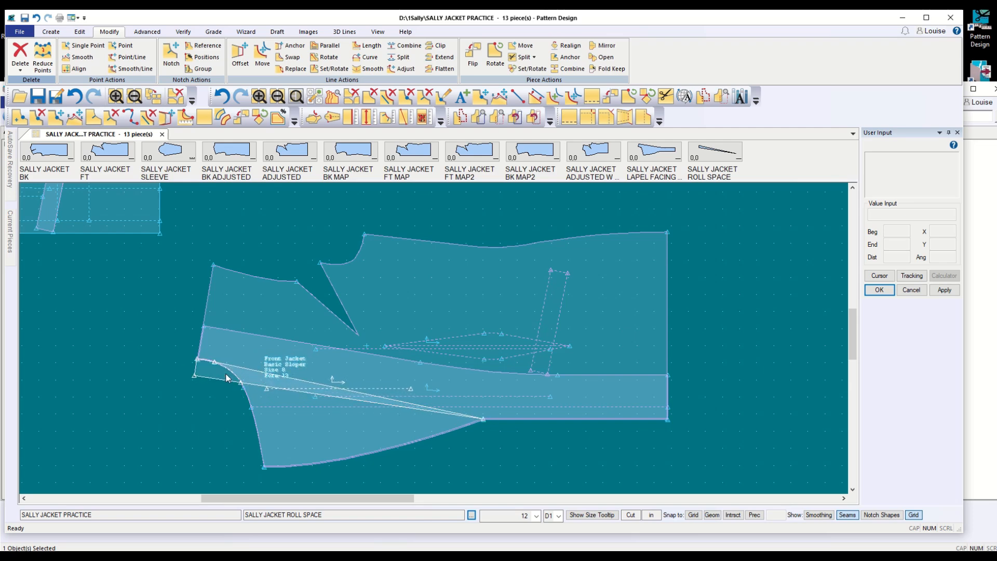
left_click(260, 346)
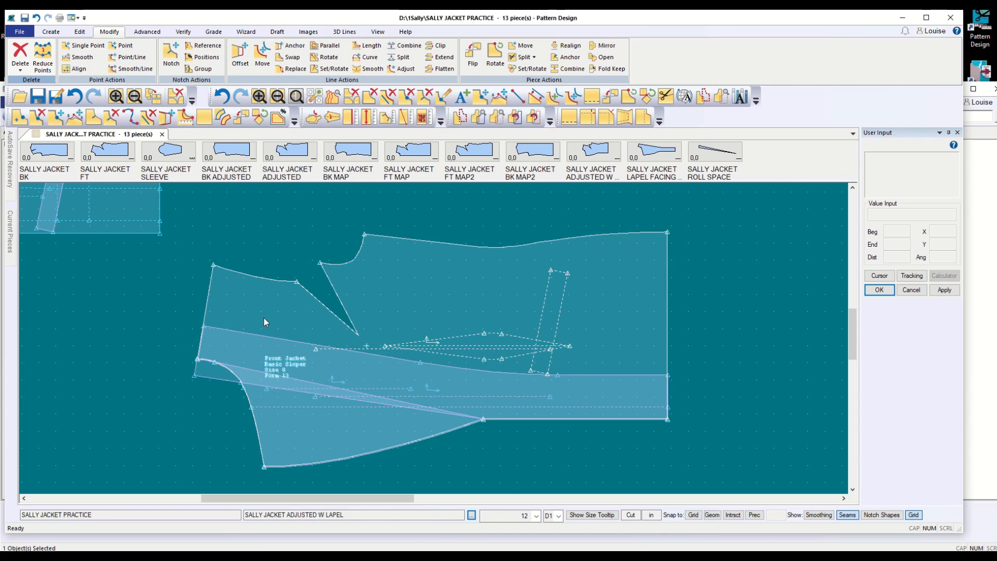
Bring in the adjusted front for comparison and clear it and the roll space piece away from the lapel pieces
left_click_drag(121, 214, 105, 301)
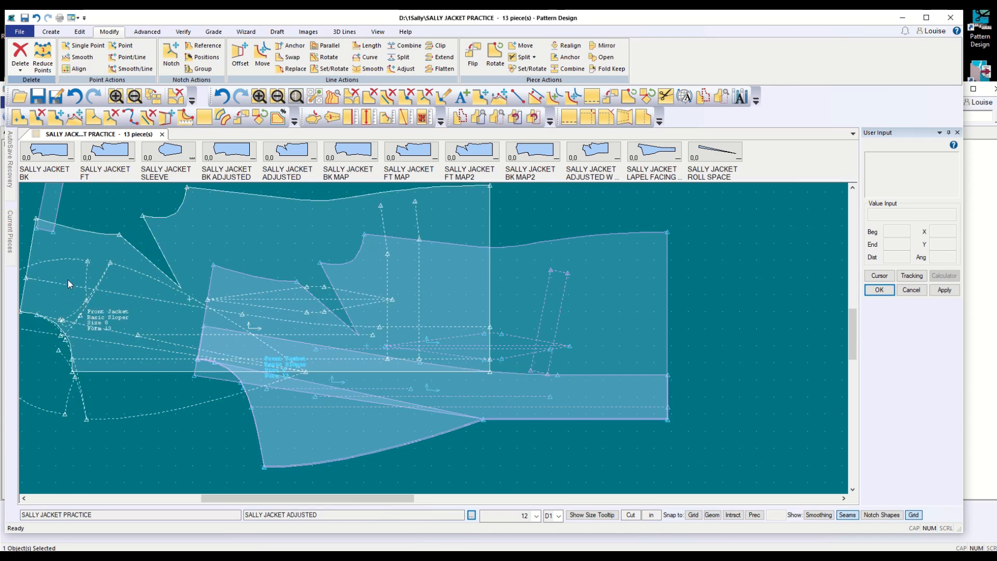
left_click_drag(130, 408, 78, 184)
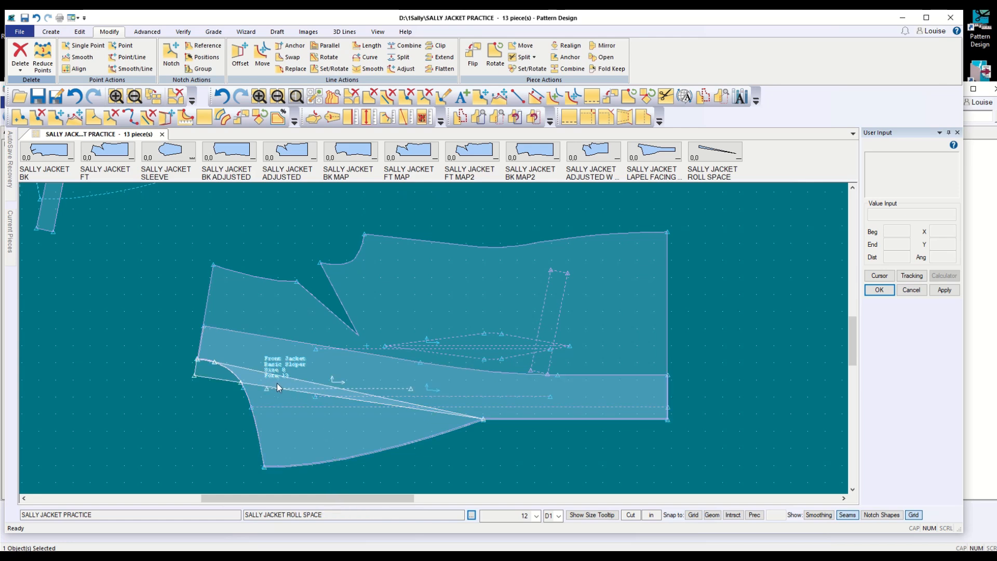
left_click_drag(277, 383, 73, 183)
left_click_drag(270, 217, 212, 185)
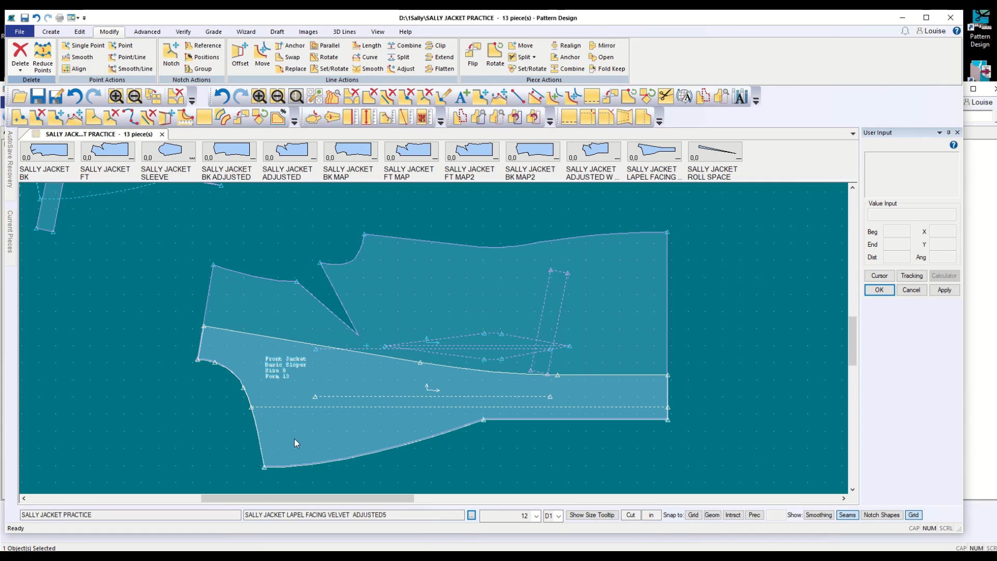
Separate the velvet lapel facing from the jacket front with lapel, leaving the facing's neckline clear for editing
left_click_drag(311, 456, 251, 437)
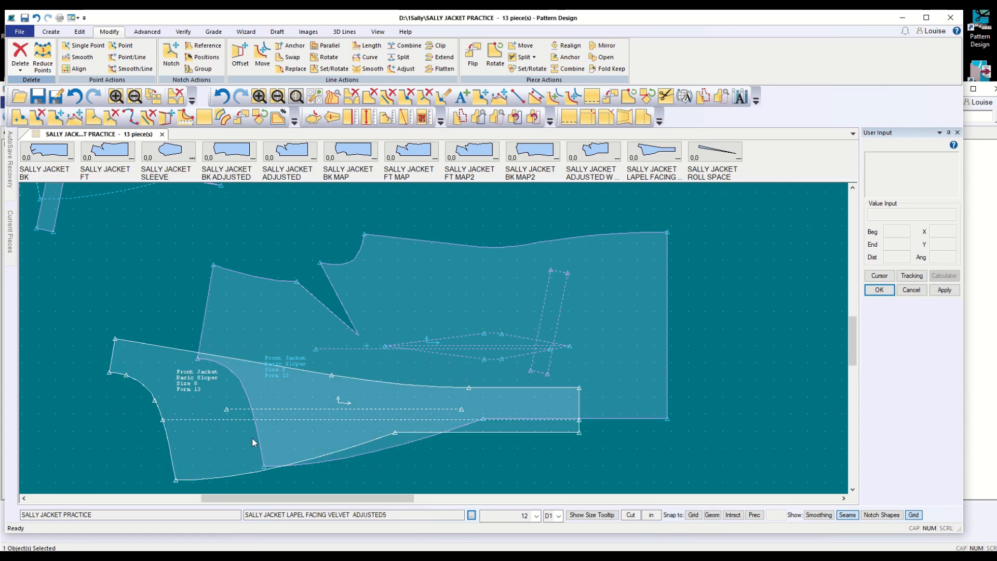
left_click_drag(371, 347, 432, 313)
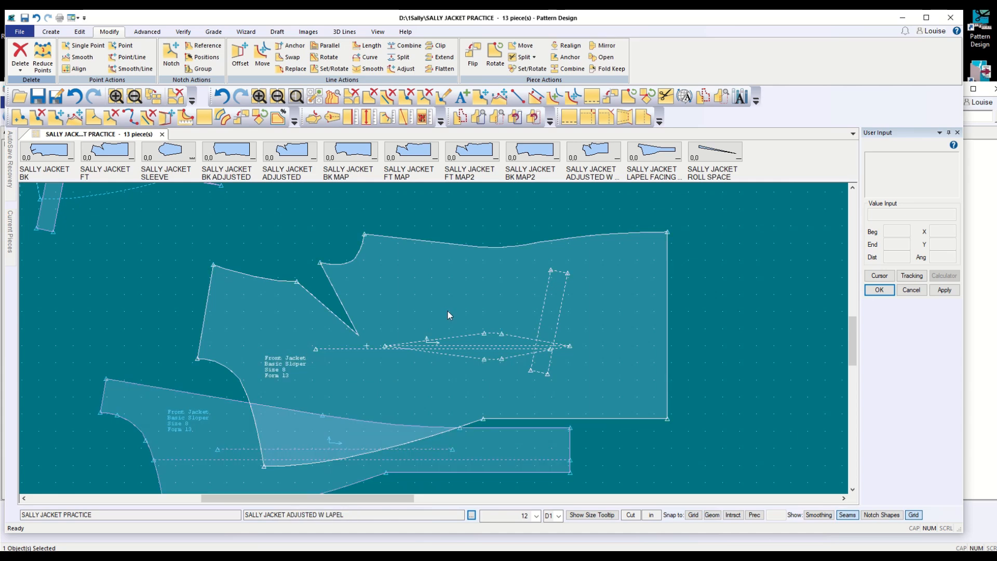
left_click_drag(529, 269, 639, 195)
left_click(300, 448)
left_click_drag(300, 449, 332, 360)
left_click(332, 360)
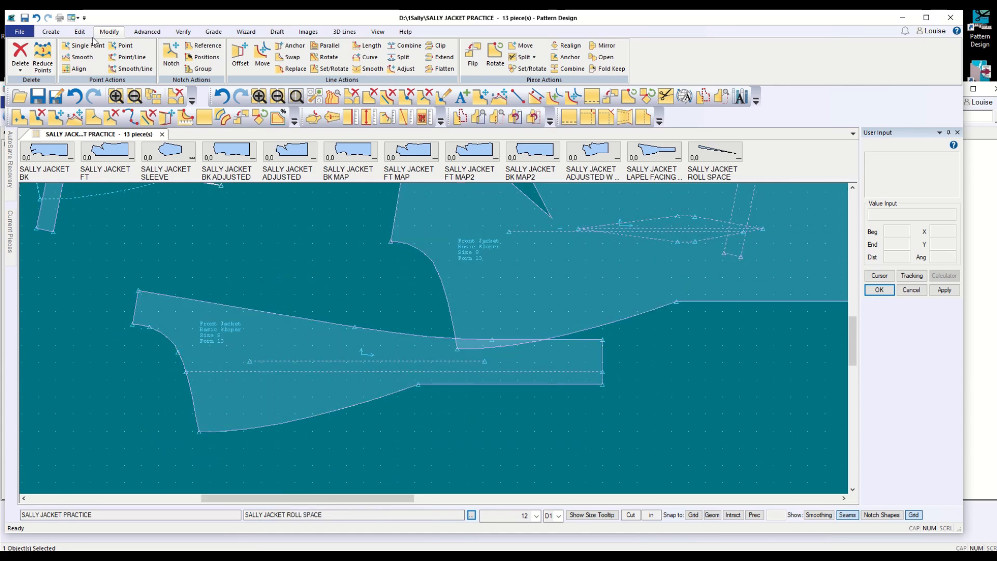
Combine the neckline segments of the velvet lapel facing into one line
left_click(408, 47)
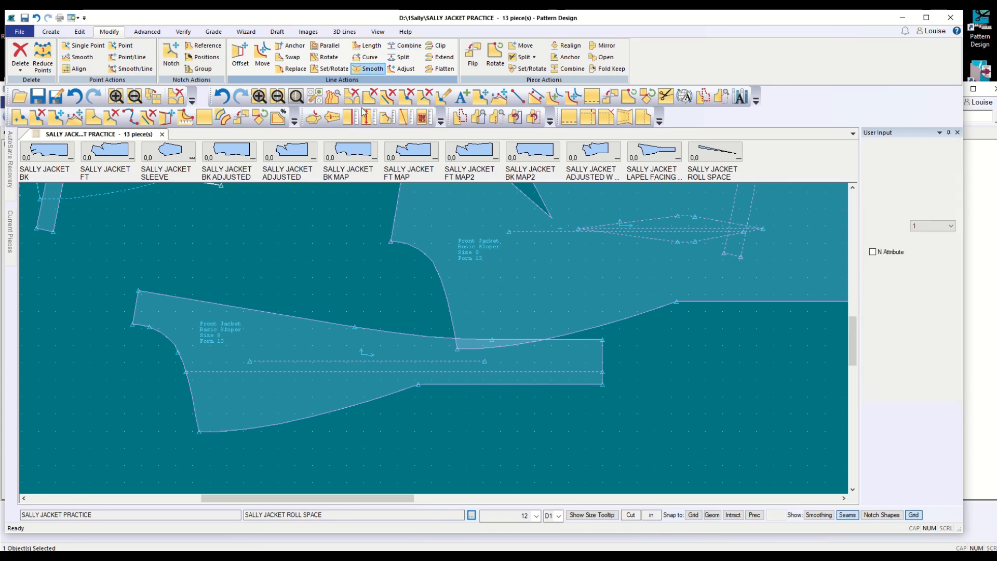
left_click(197, 404)
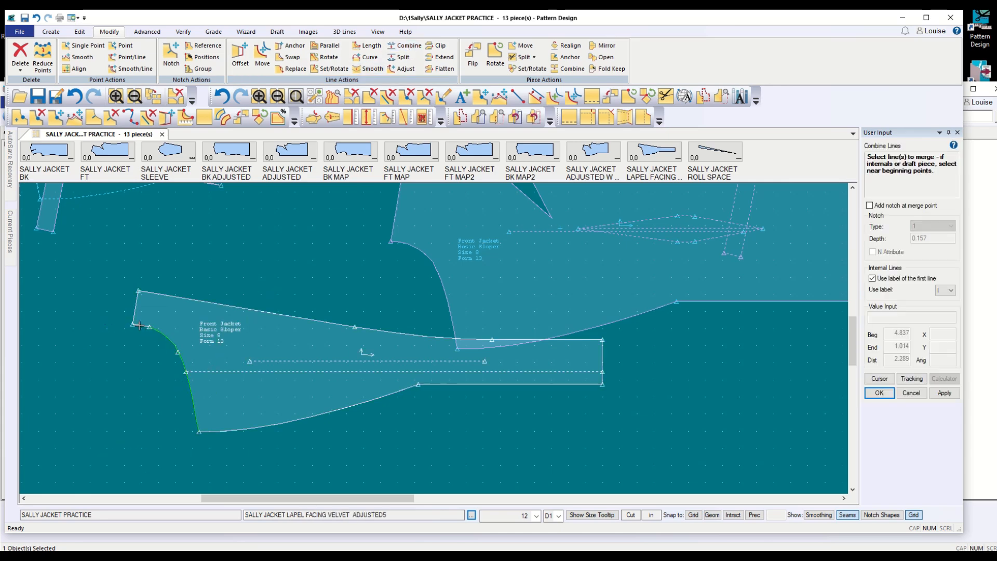
left_click(137, 412)
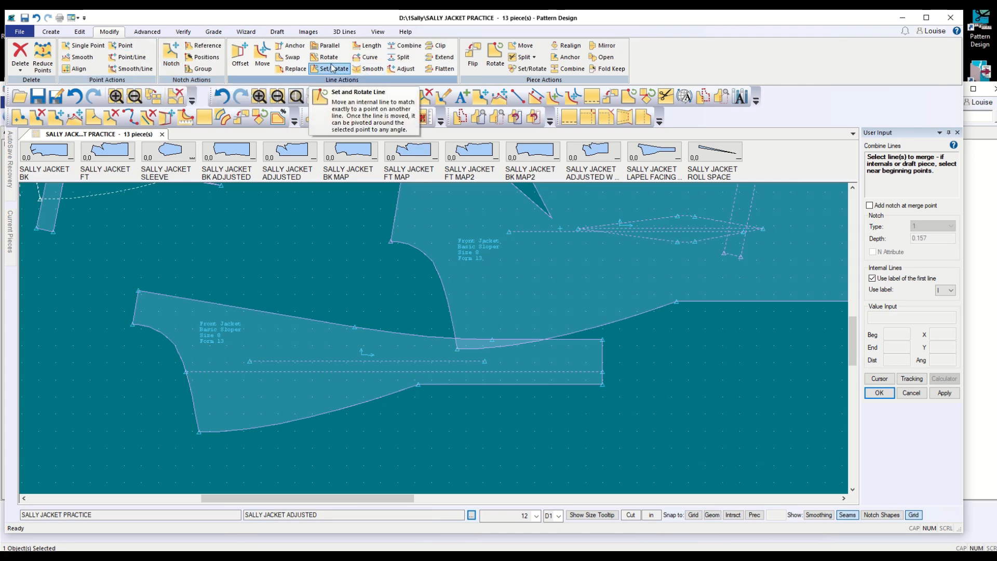
Shorten the long internal dashed line of the velvet lapel facing so it ends inside the piece, clear of the neckline
left_click(401, 69)
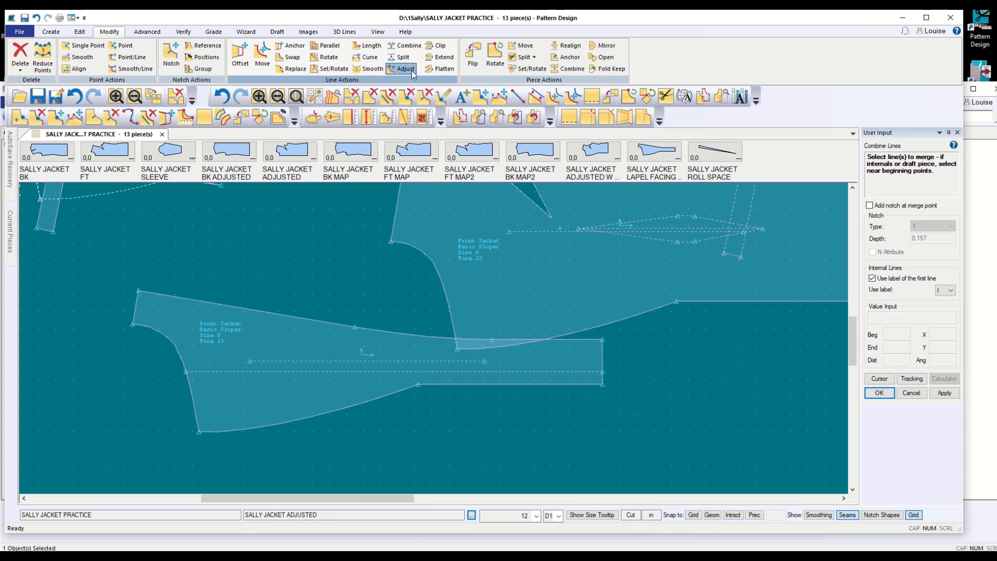
left_click(231, 371)
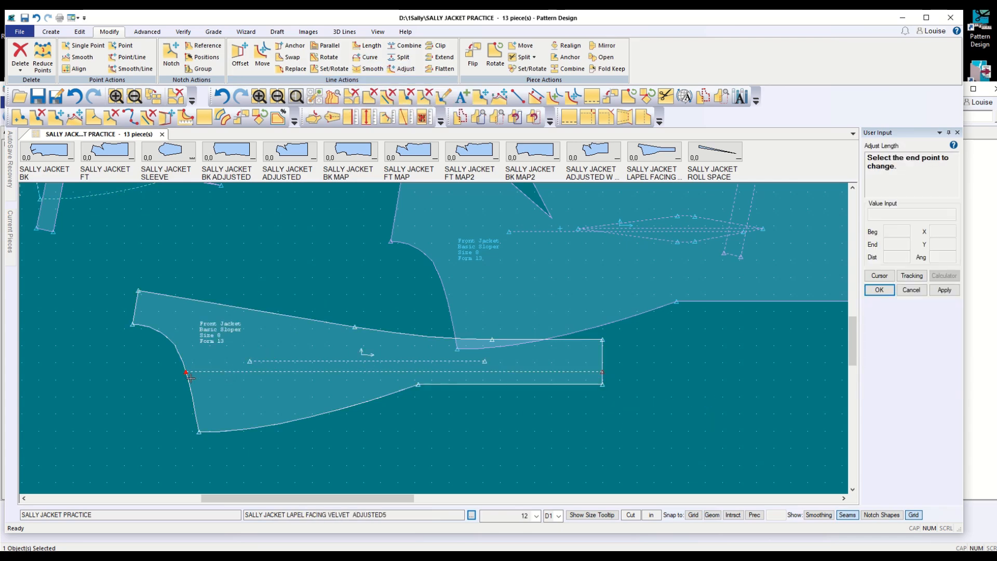
left_click(185, 372)
left_click(254, 372)
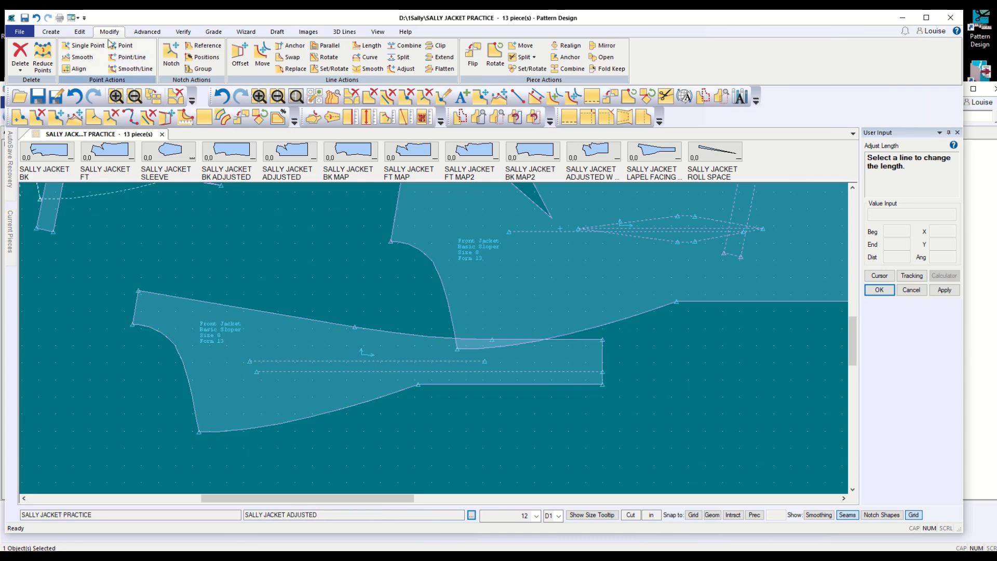
Try to offset the velvet facing's neckline unevenly, with 0 at the shoulder end and 0.25 at the lapel point
left_click(46, 33)
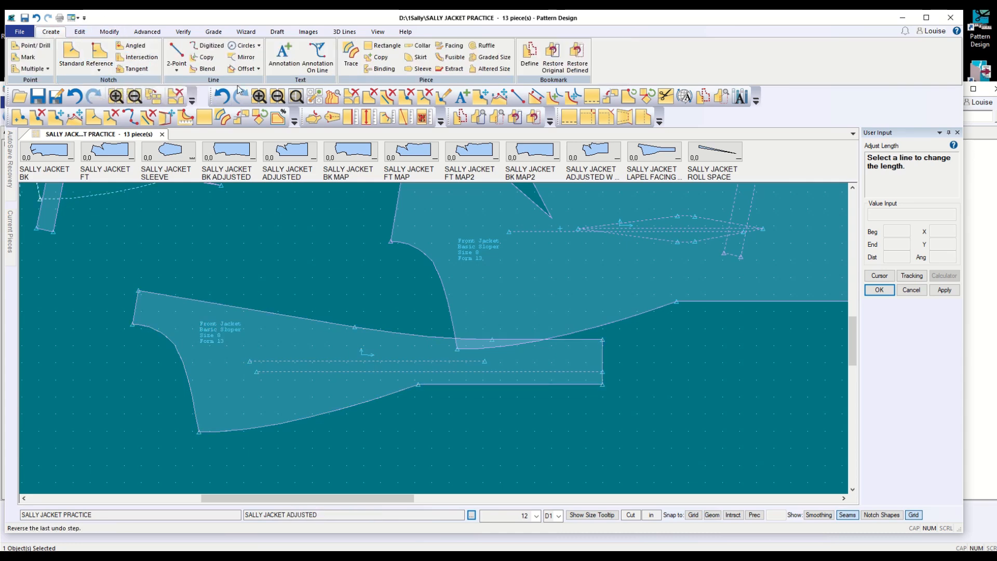
left_click(259, 70)
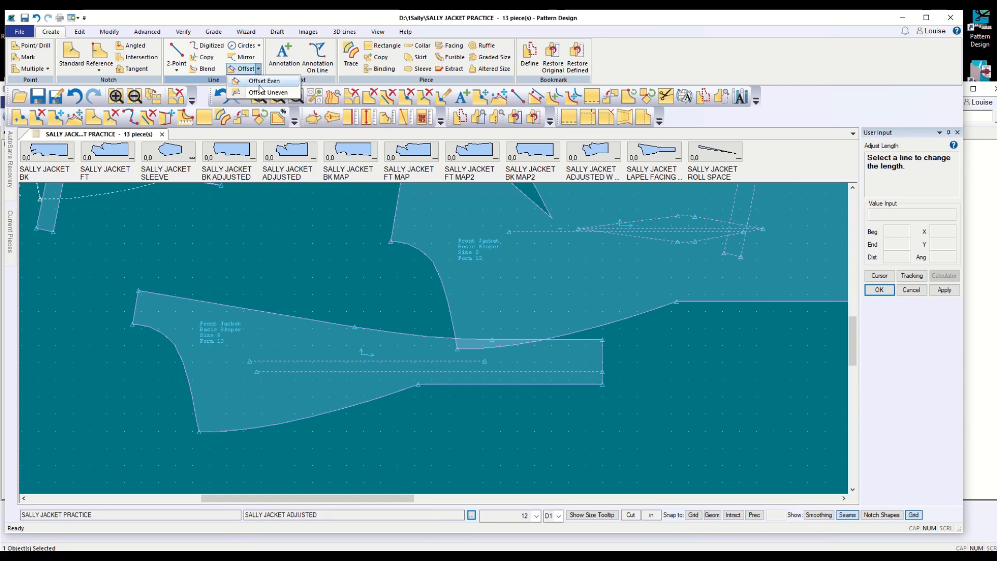
left_click(248, 88)
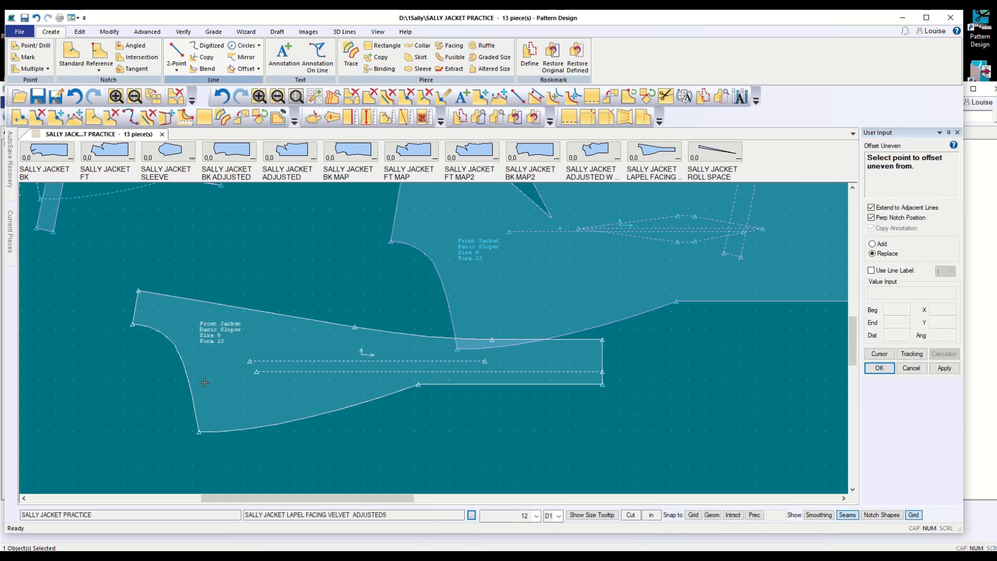
left_click(128, 326)
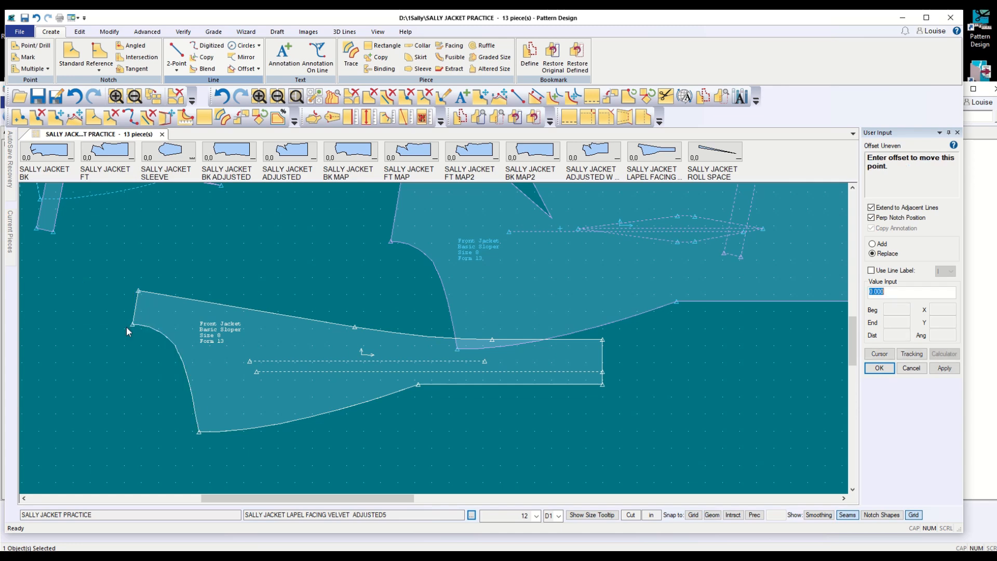
left_click(880, 368)
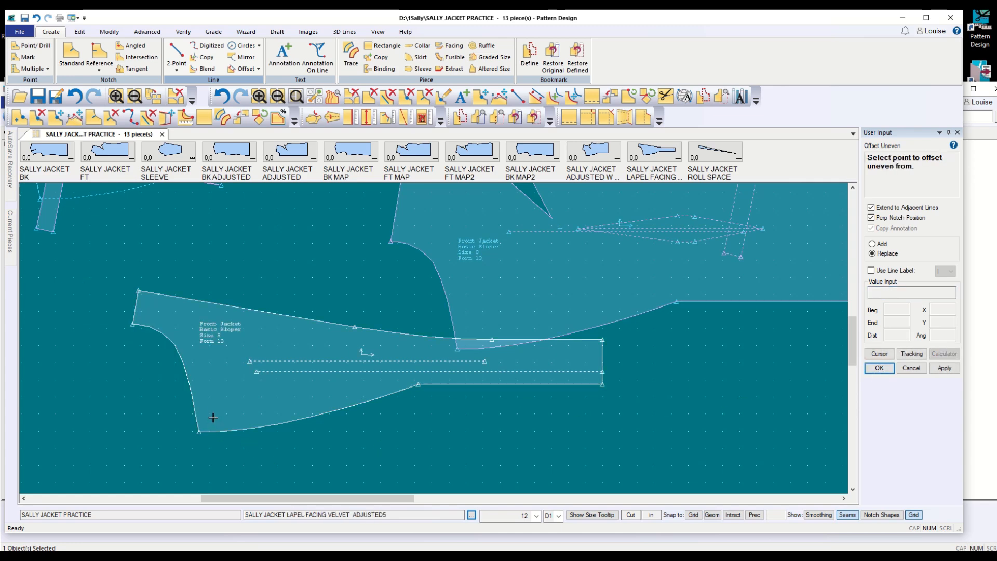
left_click(197, 434)
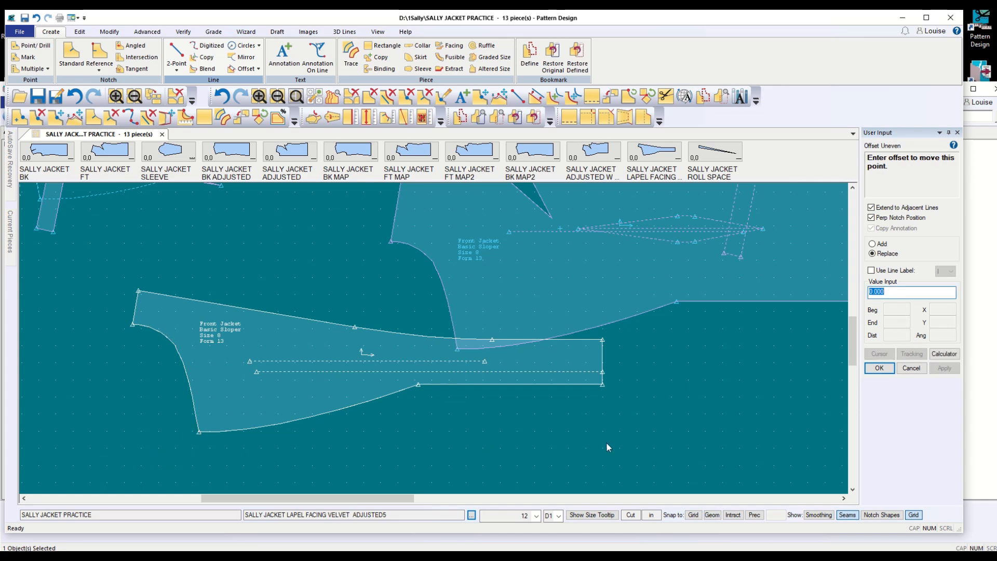
key("BackSpace")
left_click(882, 369)
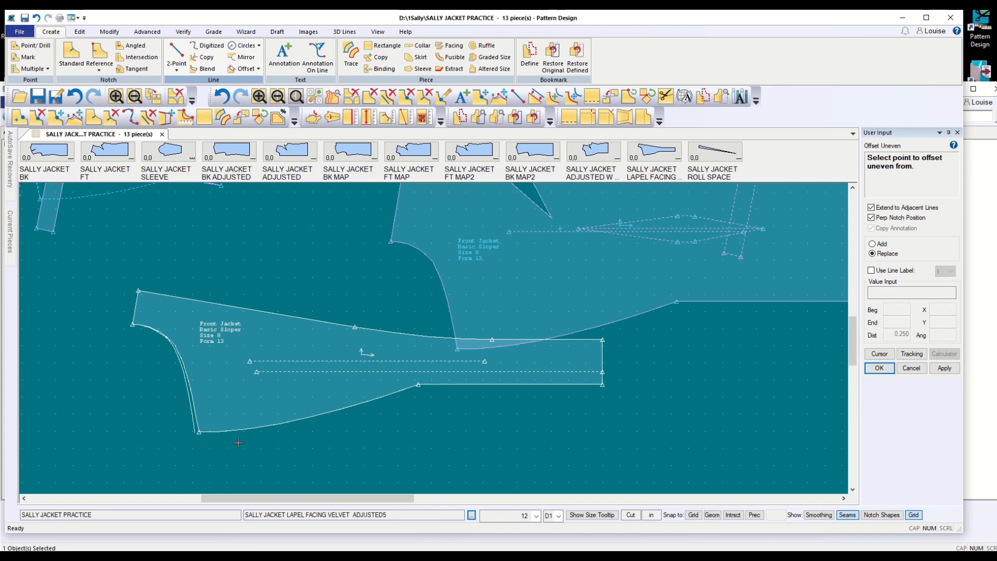
scroll(156, 436, "up", 1)
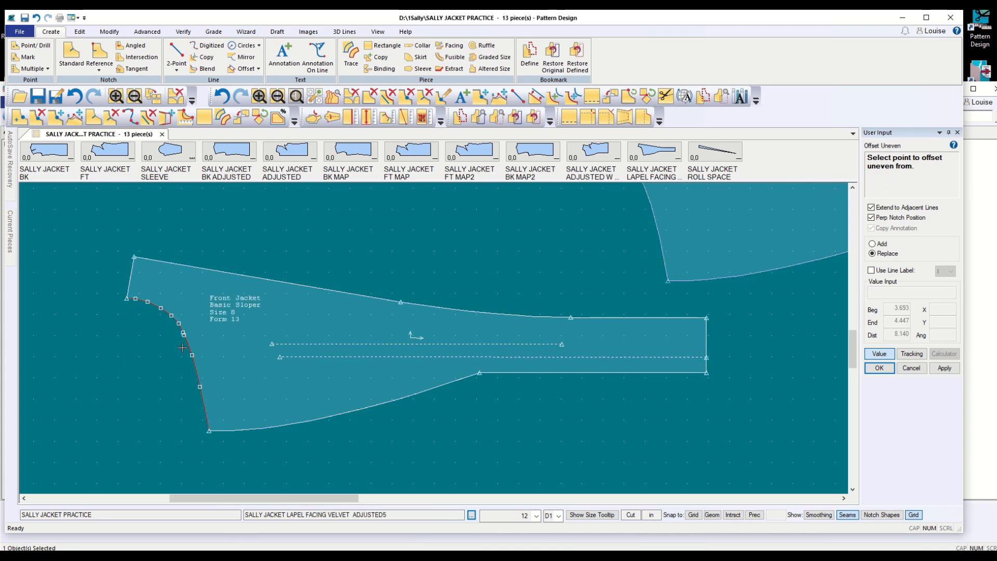
Replace the velvet facing's neckline with an uneven offset of 0 at the shoulder end and 0.25 at the lapel point
left_click(126, 299)
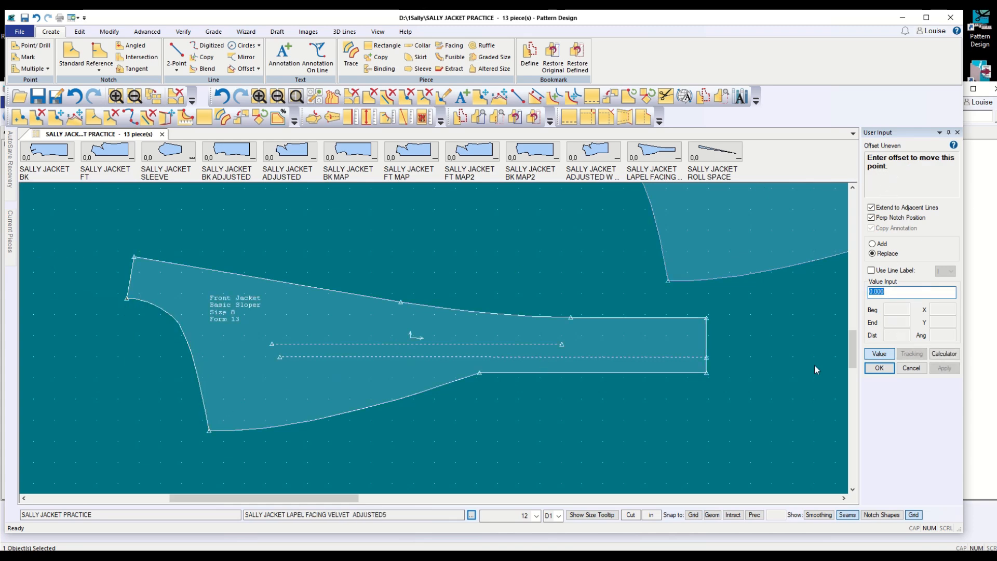
left_click(882, 371)
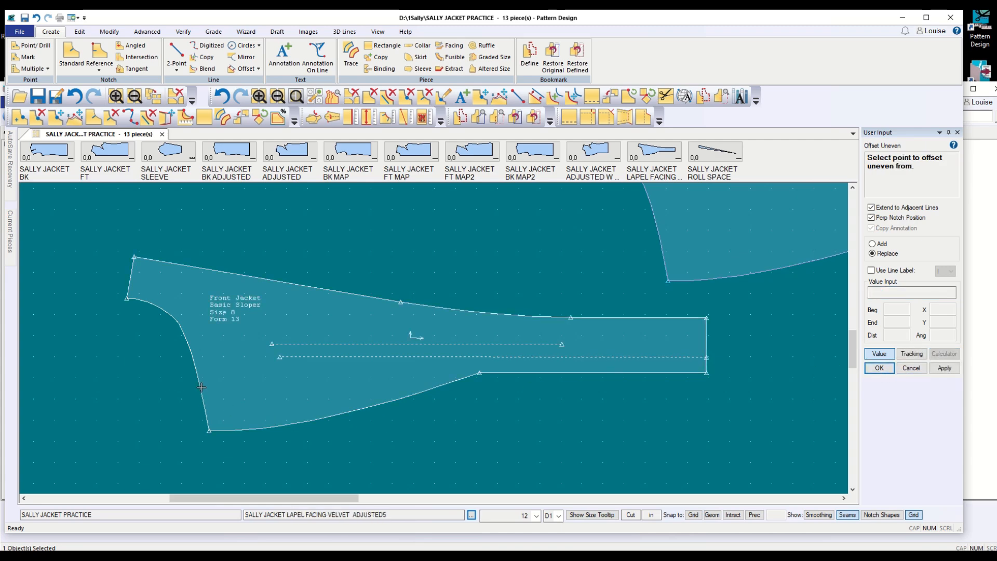
left_click(208, 433)
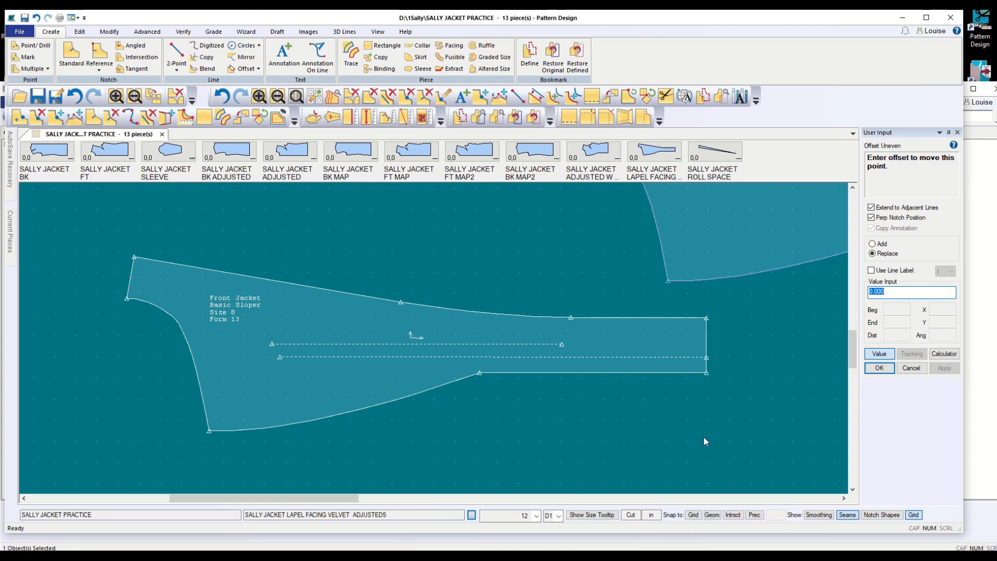
key("BackSpace")
type(".25")
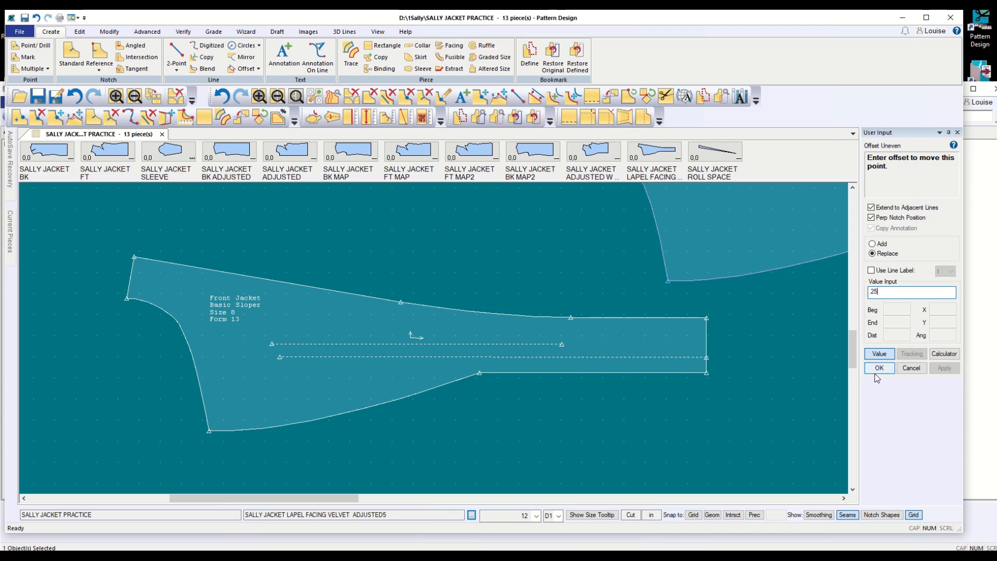
left_click(878, 369)
left_click(879, 368)
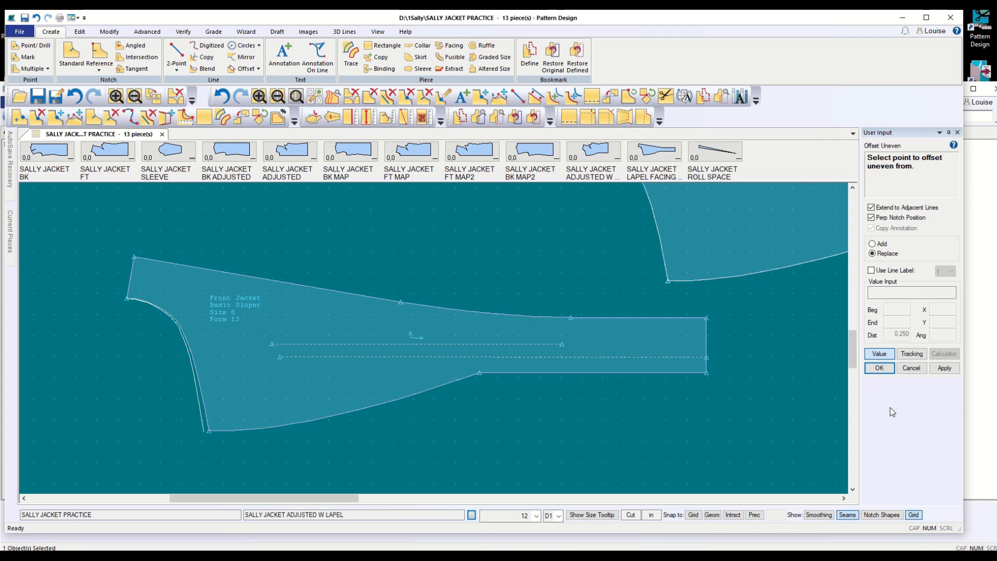
left_click(945, 370)
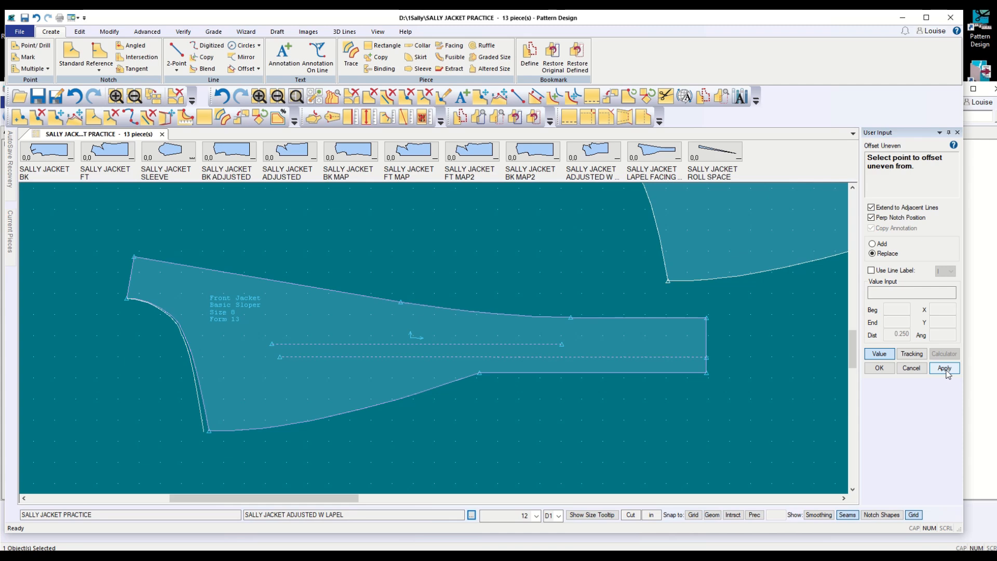
left_click(879, 368)
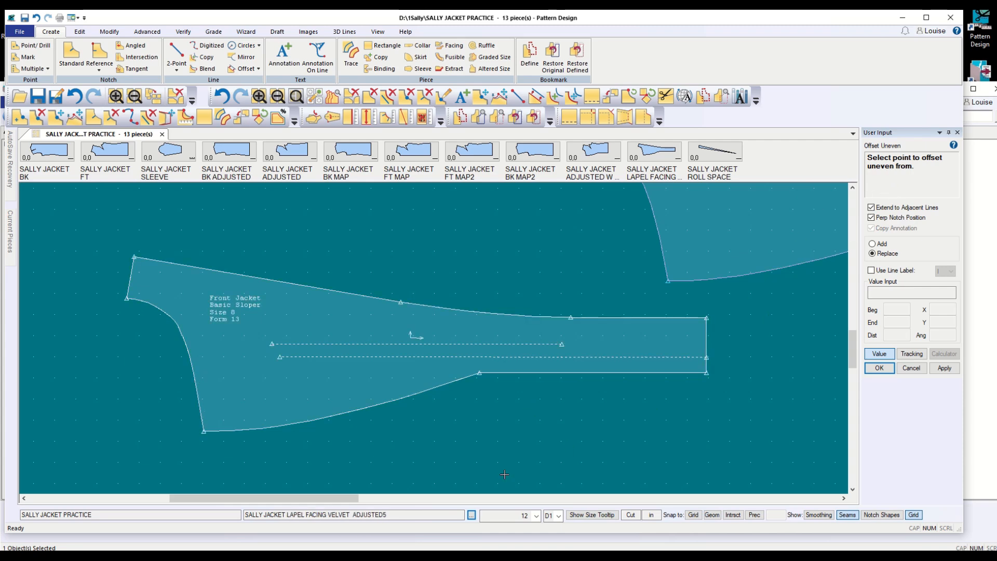
Offset the velvet facing's curved lapel edge unevenly, from 0 at the break point to 0.25 at the lapel point, and leave the command
left_click(479, 372)
left_click(879, 368)
left_click(204, 430)
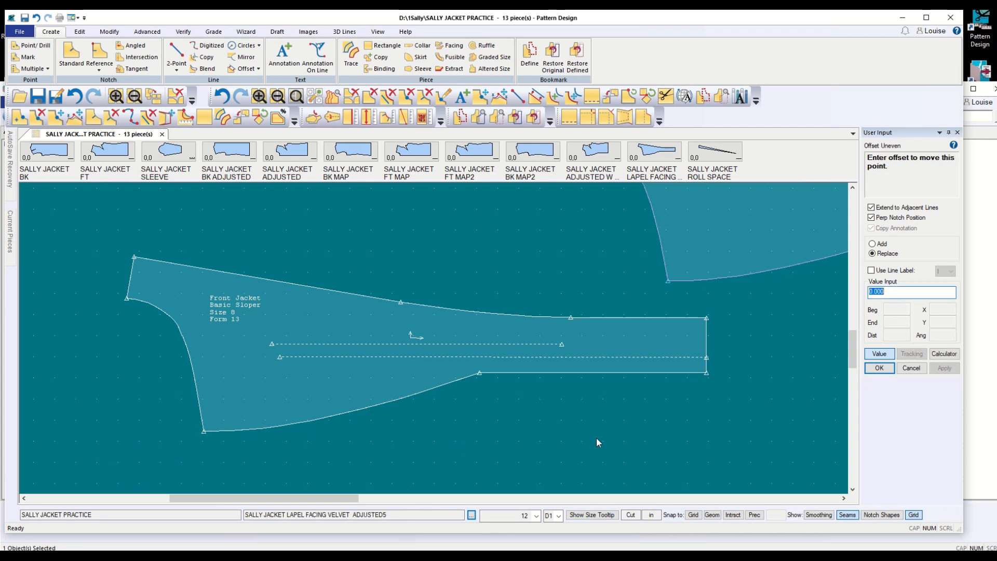
key("BackSpace")
type(".25")
left_click(878, 368)
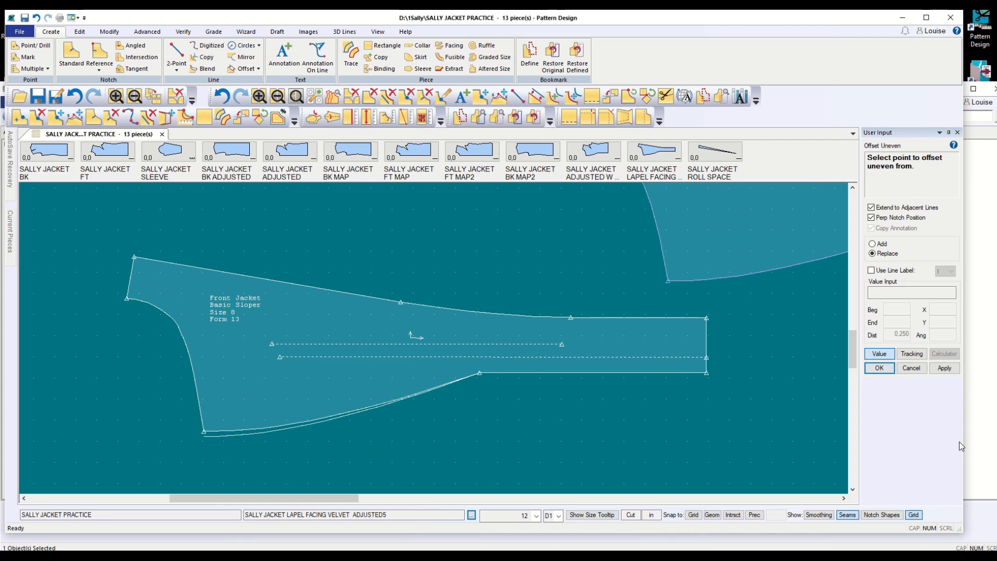
left_click(944, 367)
left_click(923, 371)
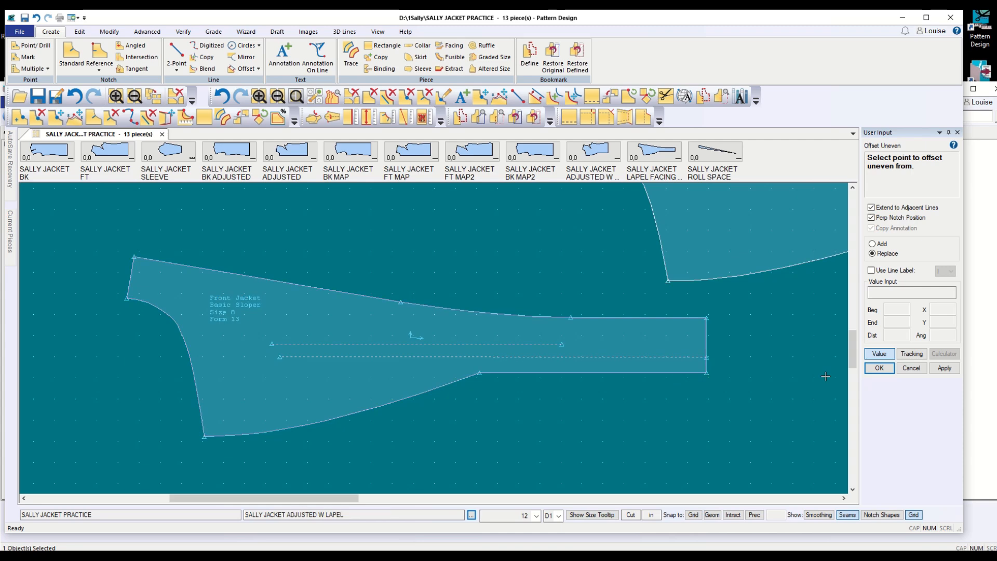
left_click(911, 368)
Align the jacket front with the velvet facing and draw a two-point roll line on the facing from the neckline to the lapel break point
left_click(745, 245)
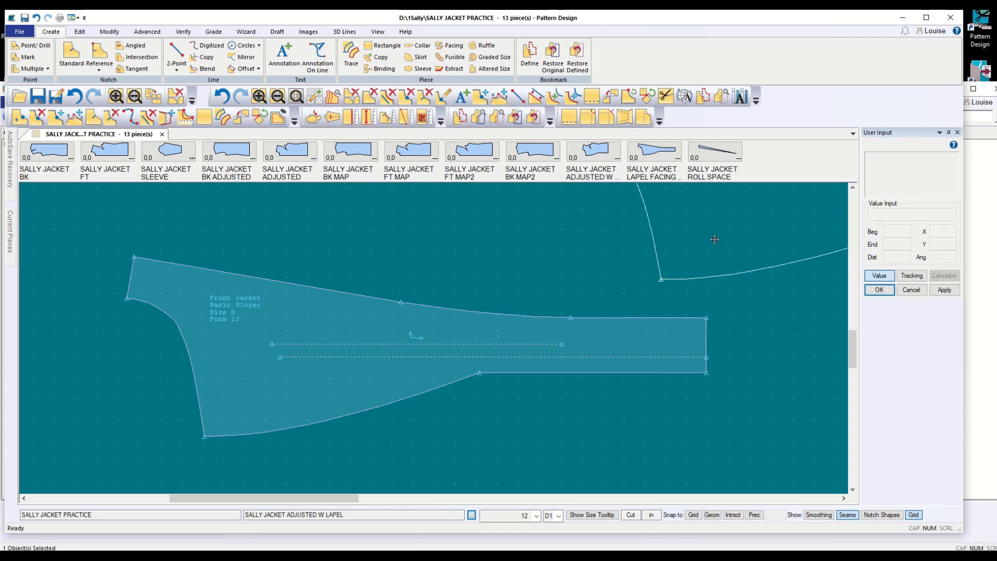
left_click(287, 395)
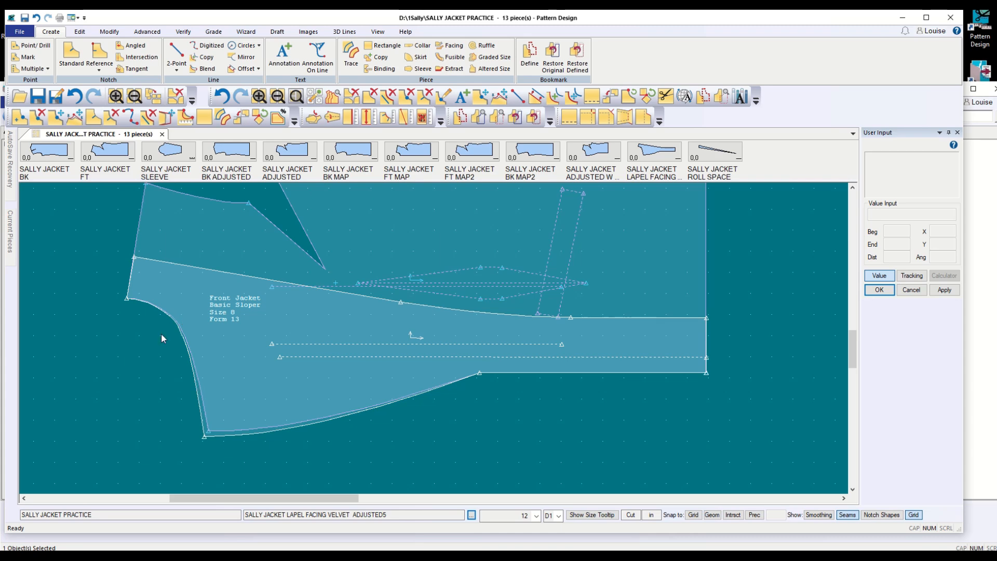
left_click(177, 52)
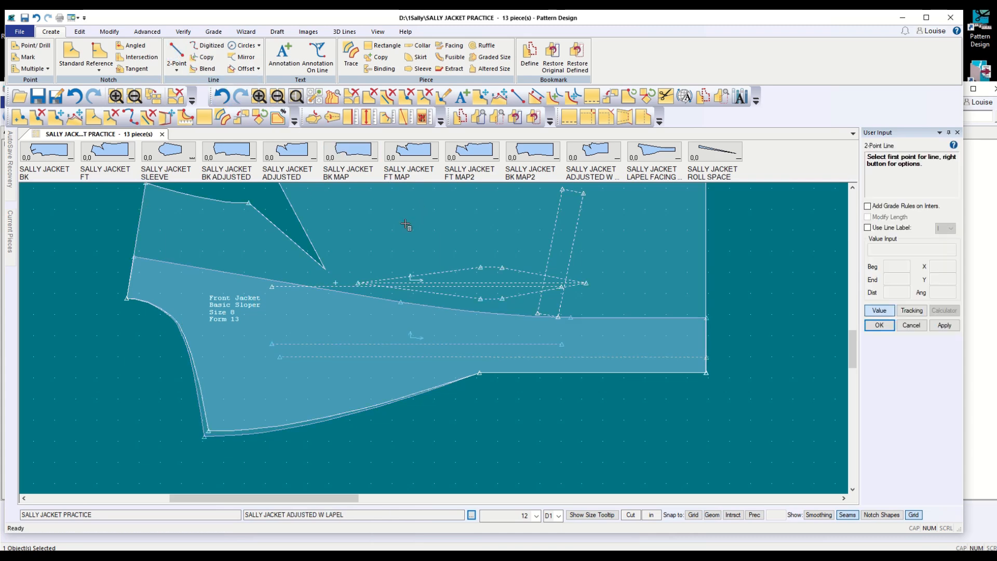
left_click(162, 302)
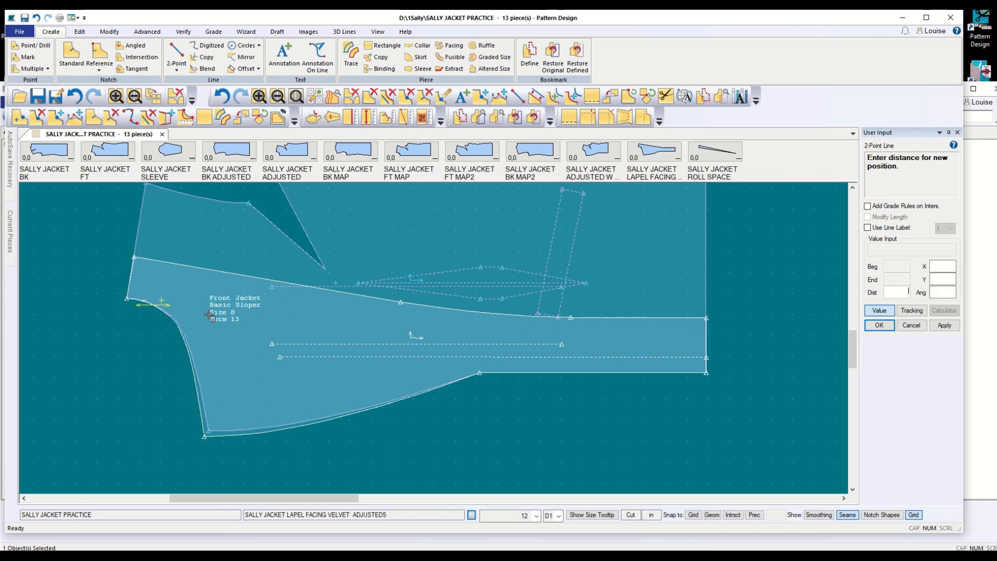
left_click(879, 324)
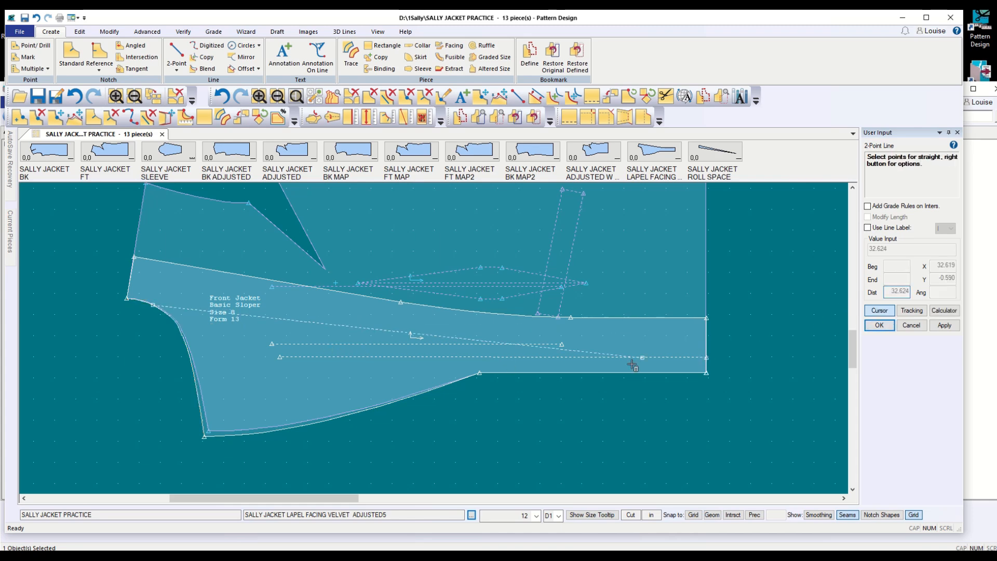
left_click(476, 374)
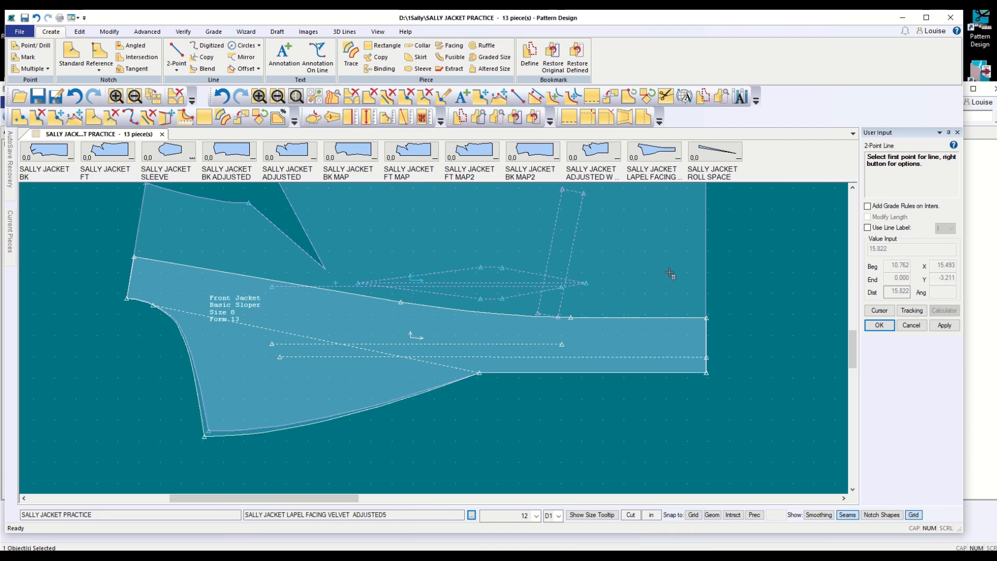
left_click(911, 325)
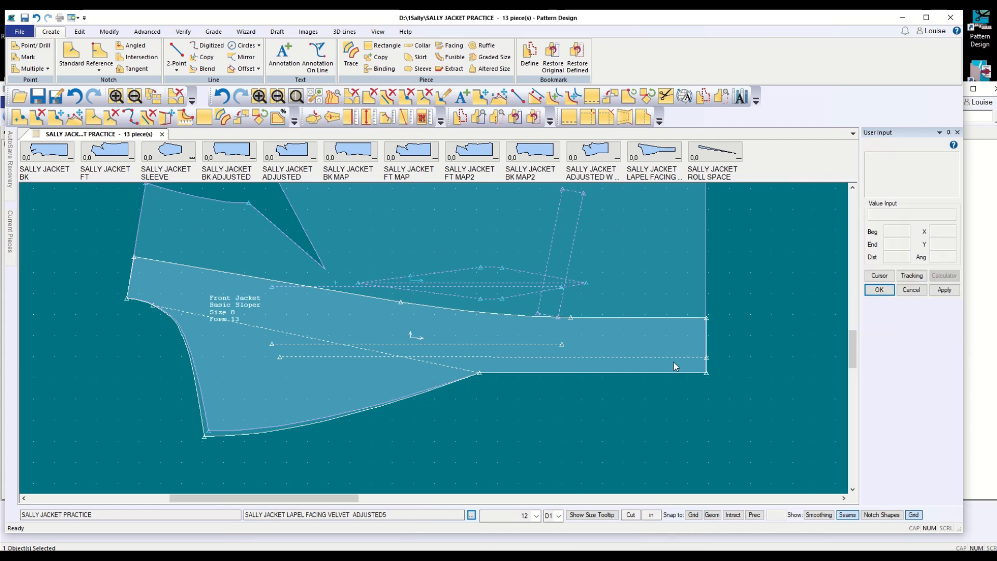
Move the velvet lapel facing away from the jacket front with lapel, leaving the front's lower edge clear for editing
left_click_drag(650, 344, 158, 429)
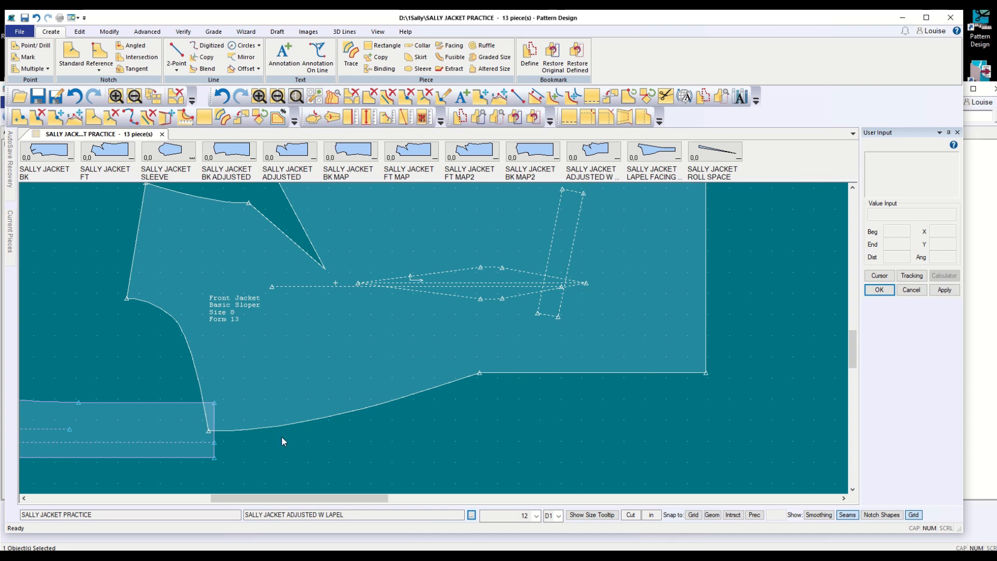
left_click(164, 456)
left_click(574, 400)
Rotate the jacket front's straight front edge about the lapel break point, moving its hem end outward by 0.25
left_click(117, 36)
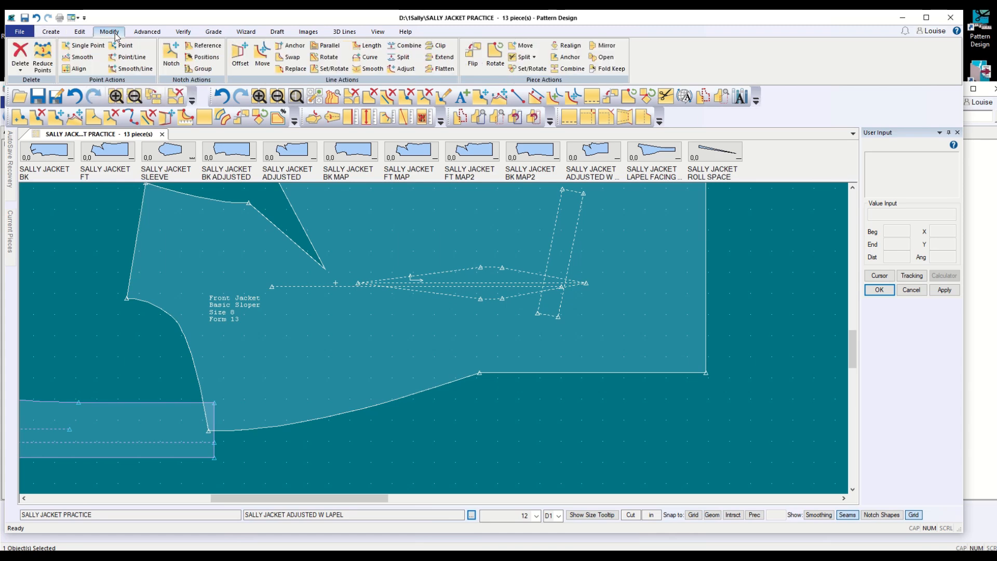
left_click(328, 58)
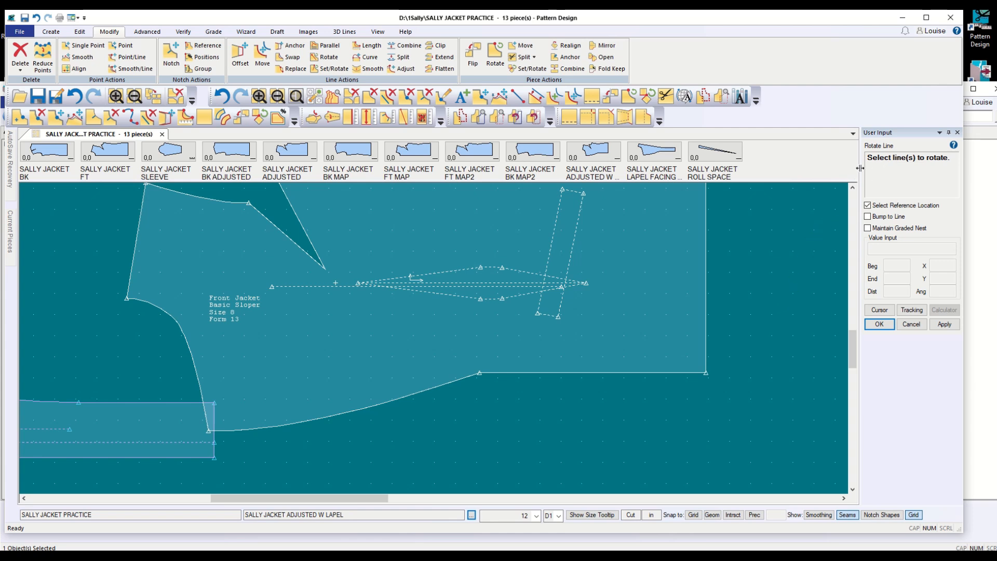
left_click(640, 371)
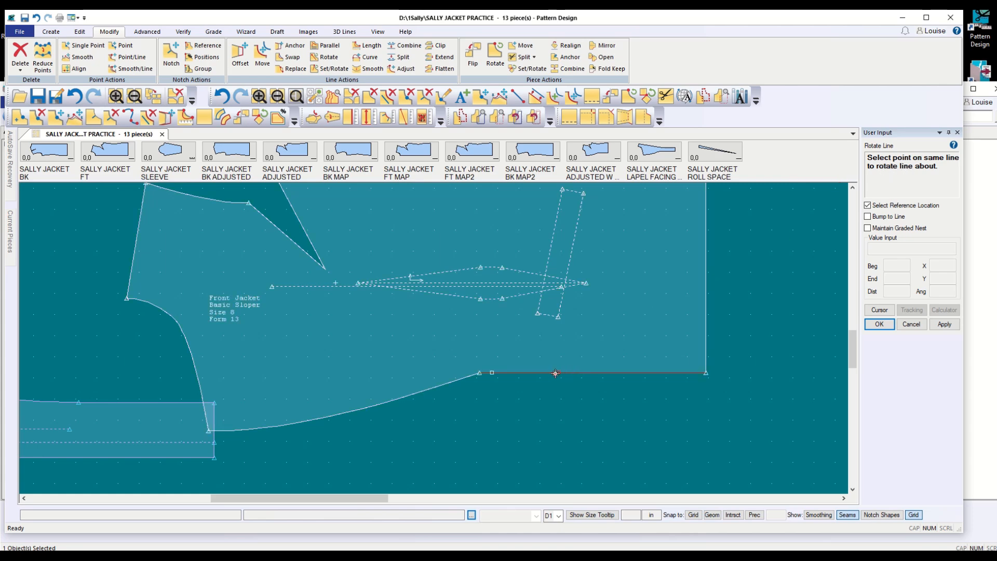
left_click(479, 373)
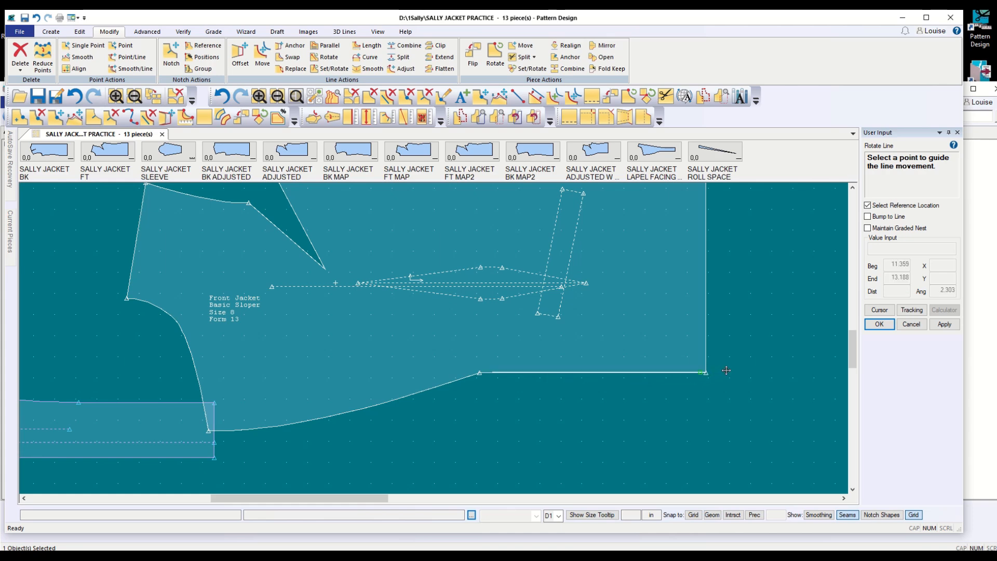
left_click(886, 309)
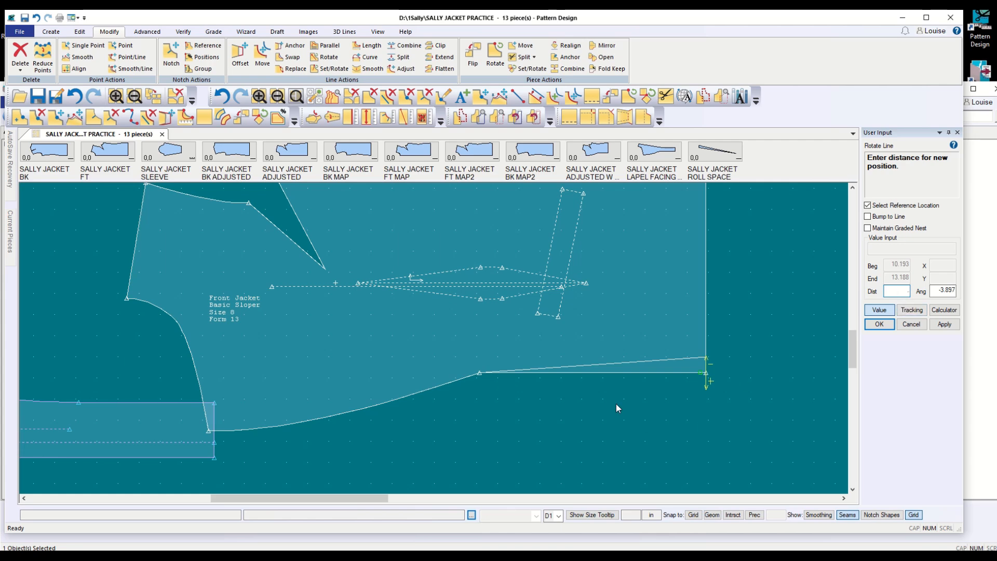
type("25")
left_click(879, 324)
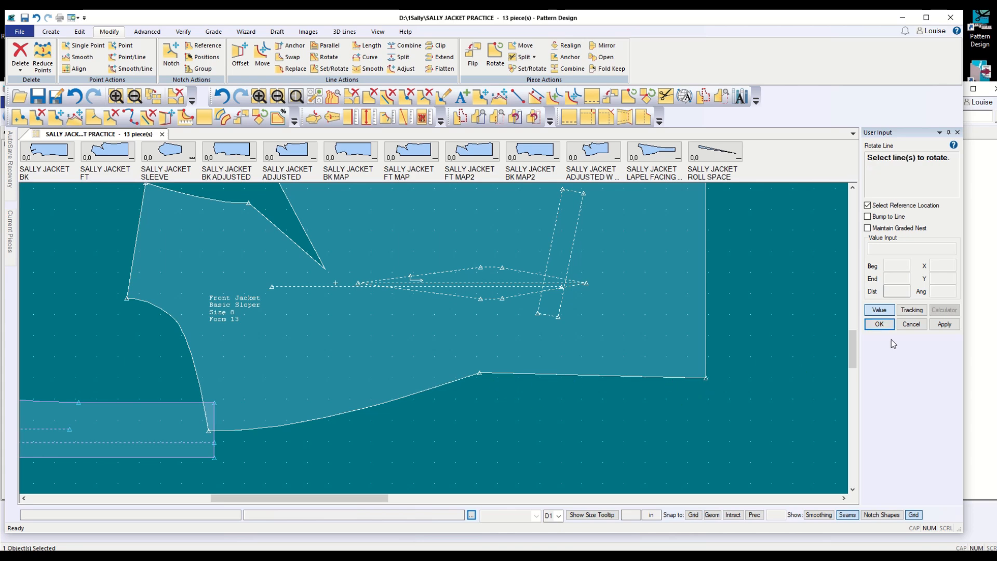
Overlay the velvet lapel facing on the jacket front, matched at the lapel break point, and compare their lapel and front edges
left_click(909, 324)
left_click_drag(134, 429, 625, 339)
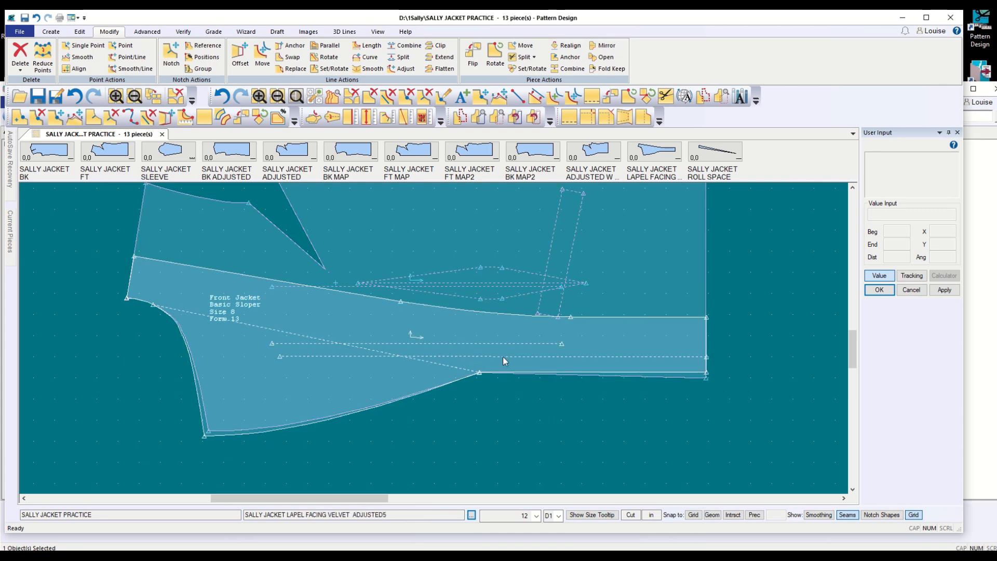
mouse_move(503, 356)
left_mouse_down()
mouse_move(506, 369)
mouse_move(485, 386)
mouse_move(488, 364)
left_mouse_up()
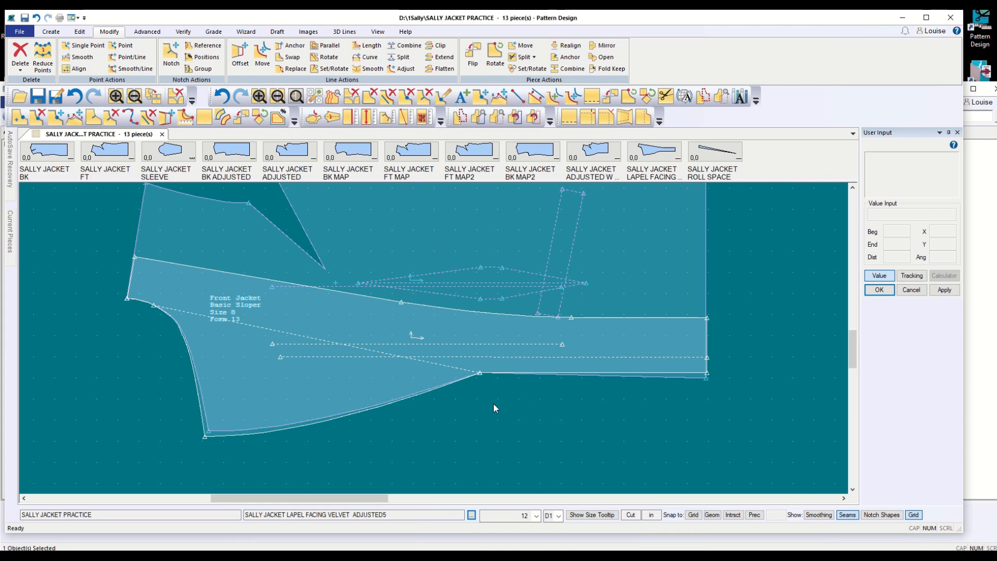
left_click(357, 394)
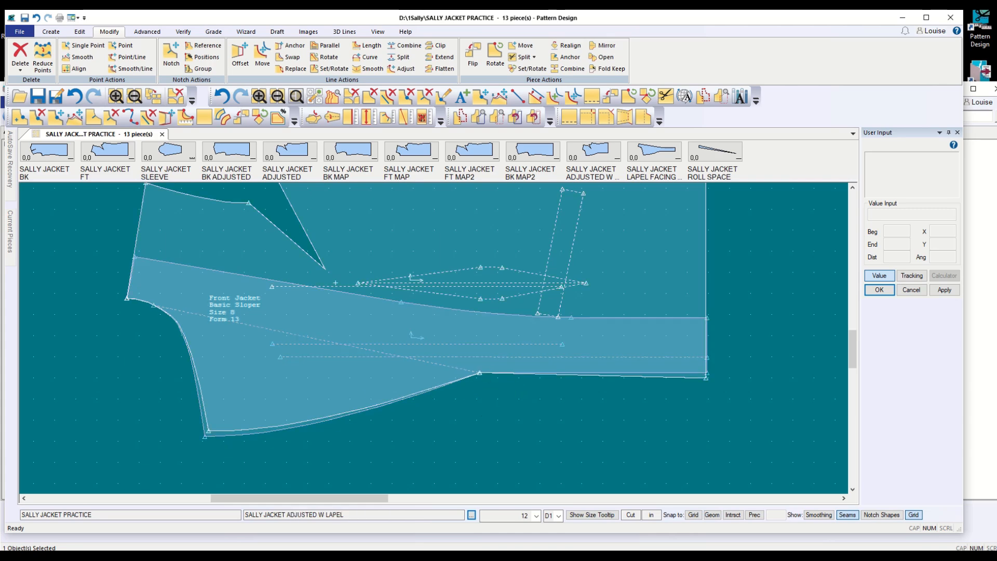
Save the velvet lapel facing and the jacket front with lapel, reassigning duplicate point ids automatically and overwriting the existing piece data
scroll(490, 481, "down", 3)
left_click(51, 31)
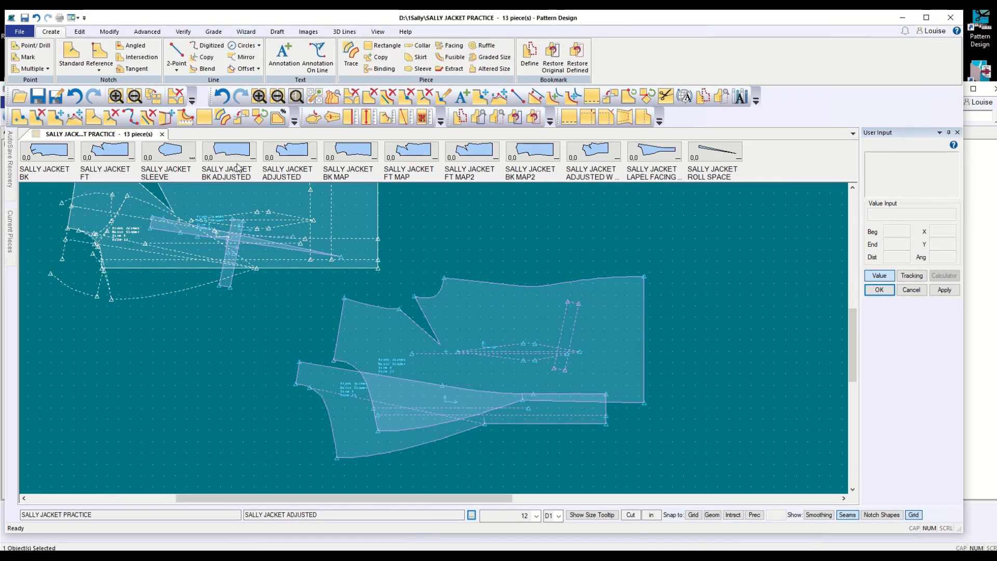
left_click(25, 18)
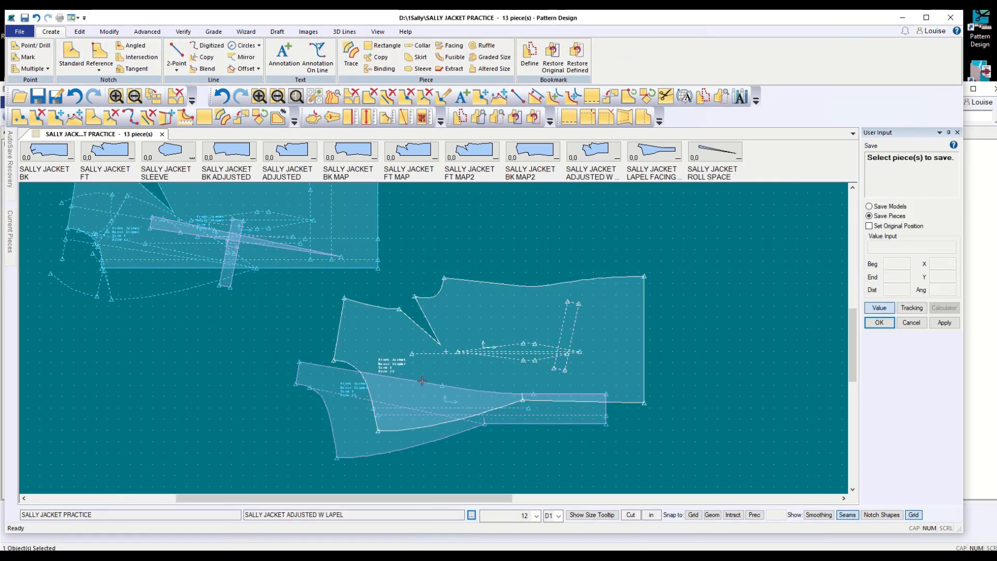
left_click(596, 417)
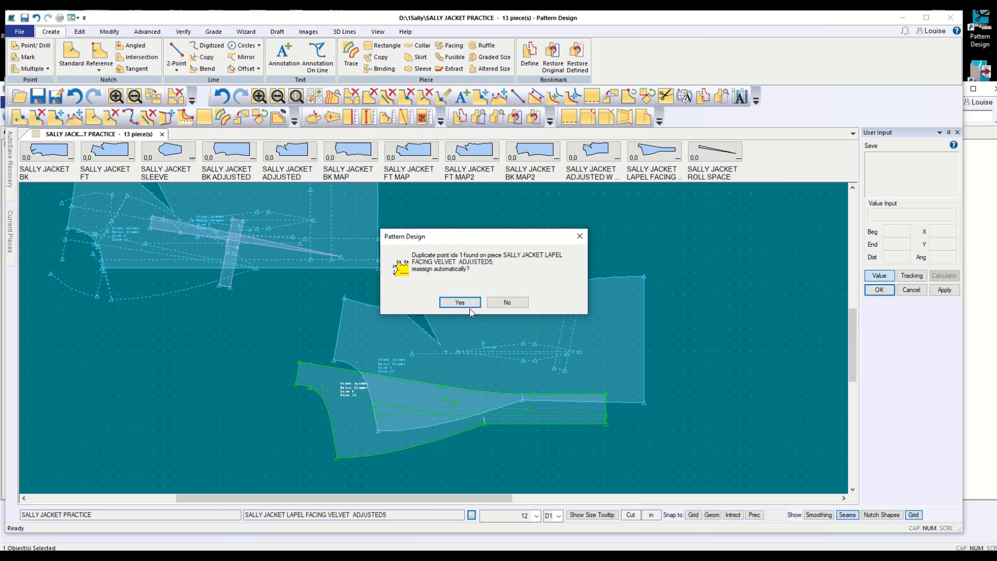
left_click(465, 303)
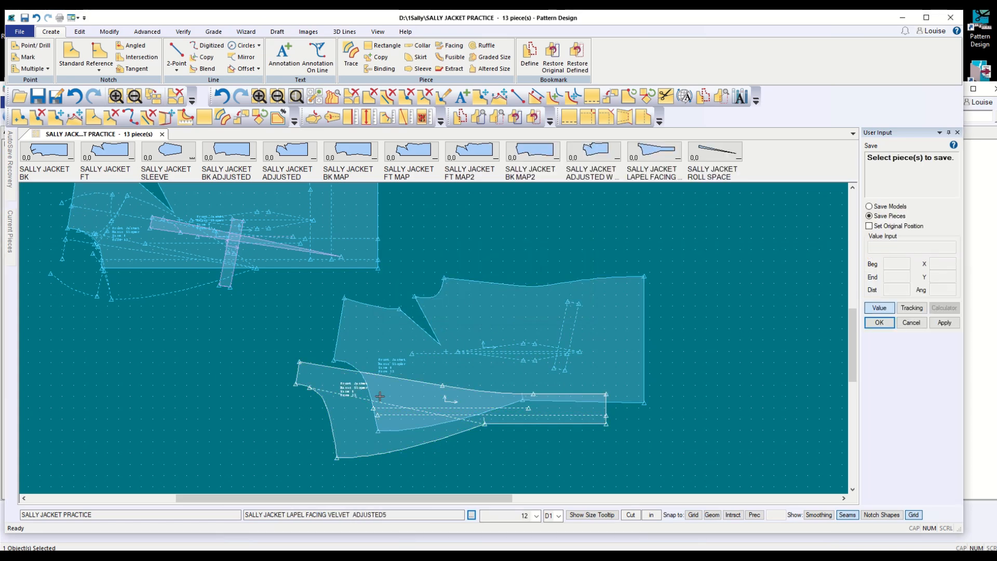
left_click(347, 436)
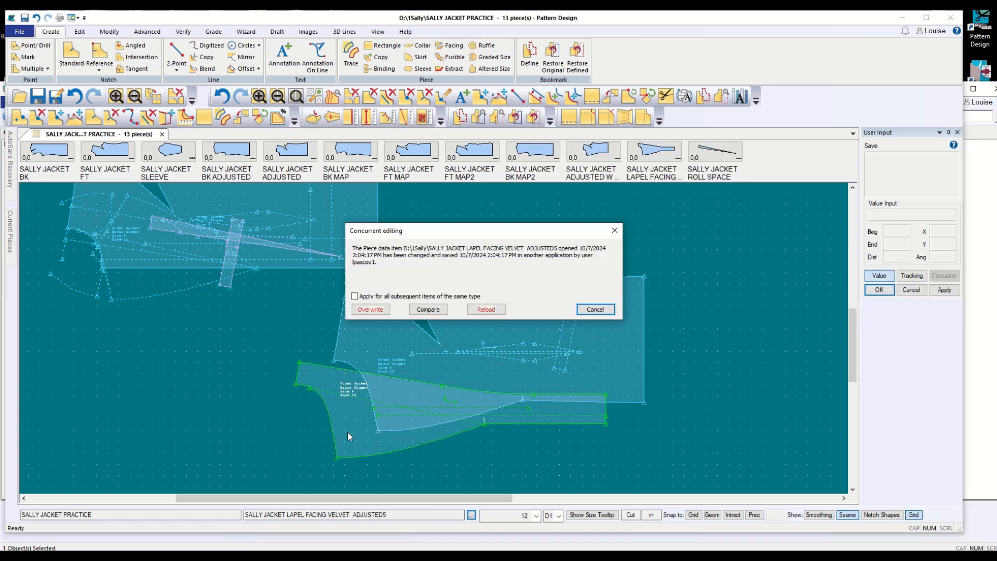
left_click(372, 310)
left_click(390, 331)
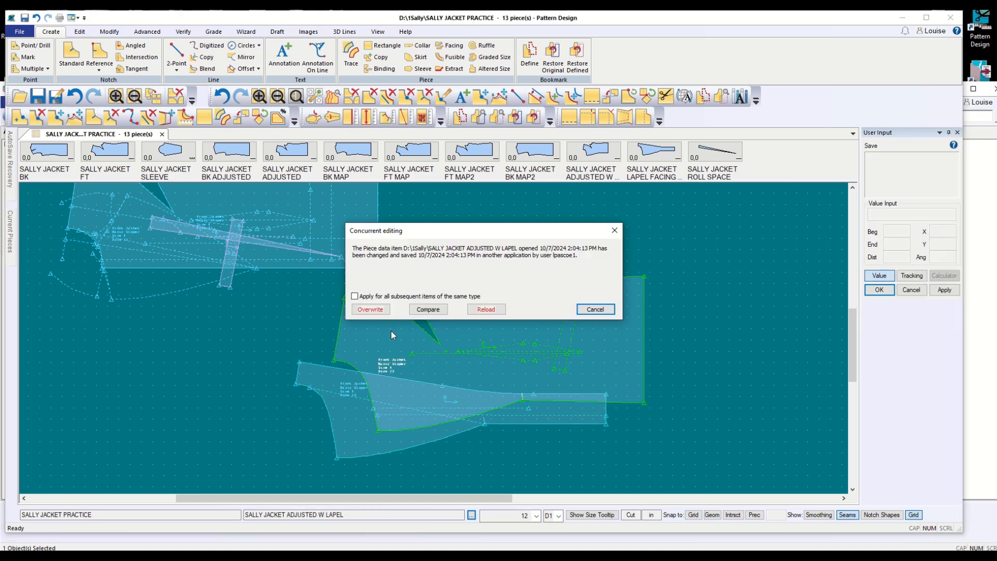
left_click(370, 309)
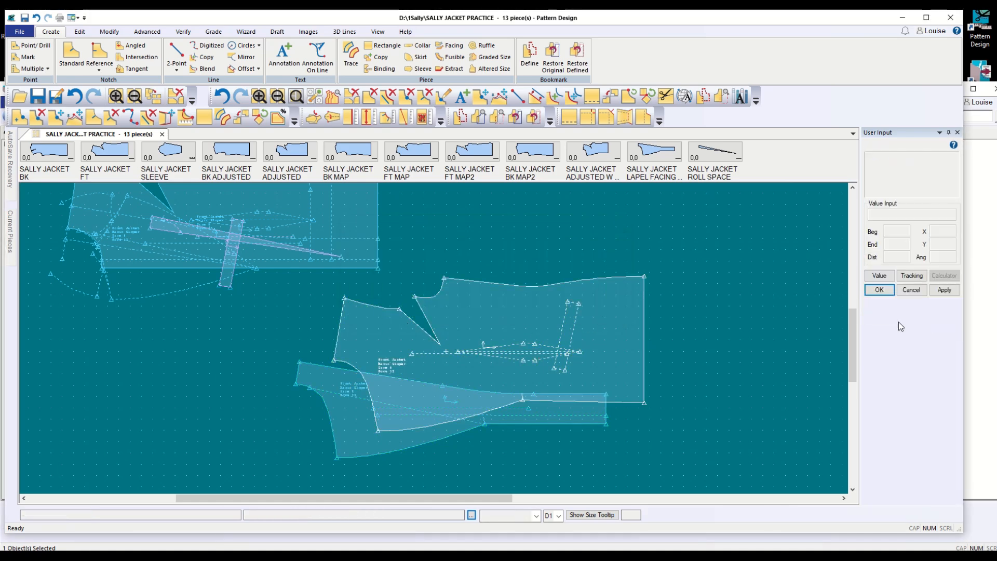
left_click(911, 290)
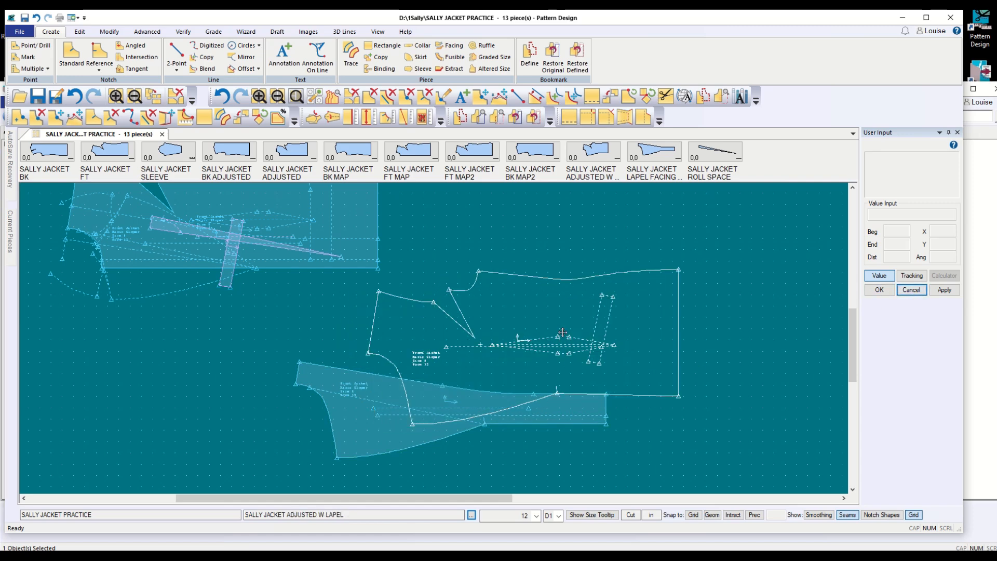
Reposition the jacket front with lapel and place the velvet facing clear below it so the two pieces no longer overlap
left_click(614, 282)
left_click(452, 393)
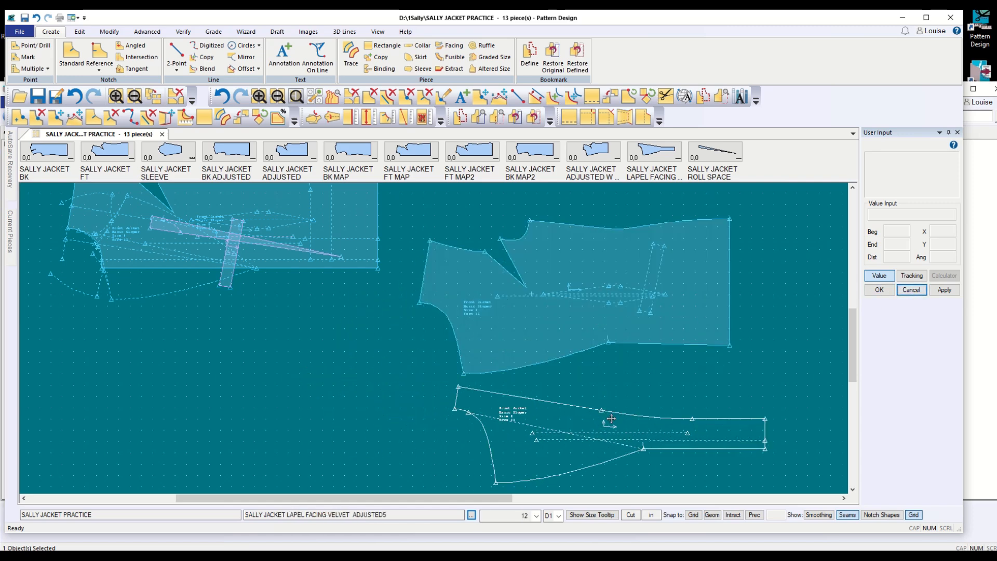
left_click(610, 419)
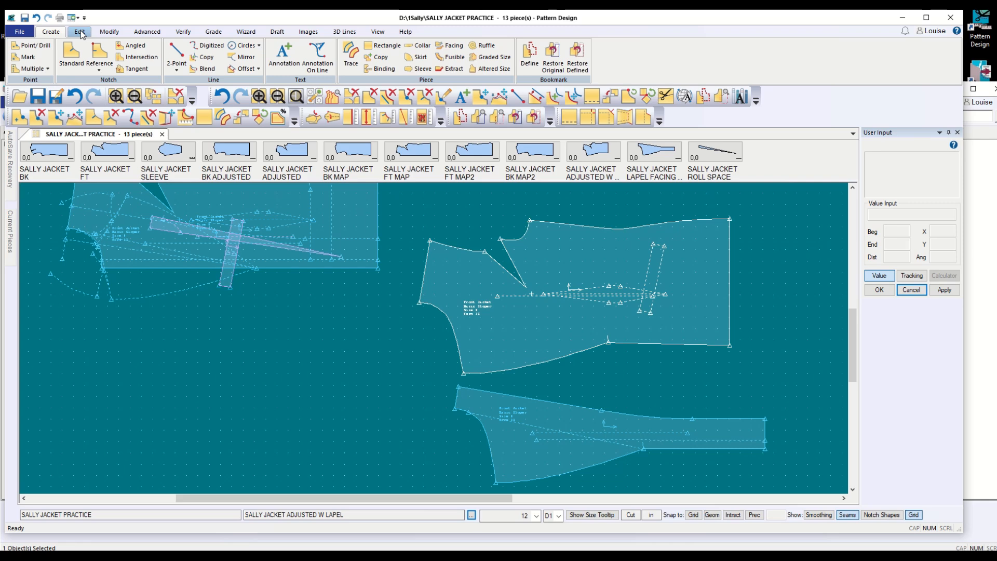
Fold the armhole dart on the jacket front with lapel toward its side seam leg, including fold lines and notches
left_click(150, 32)
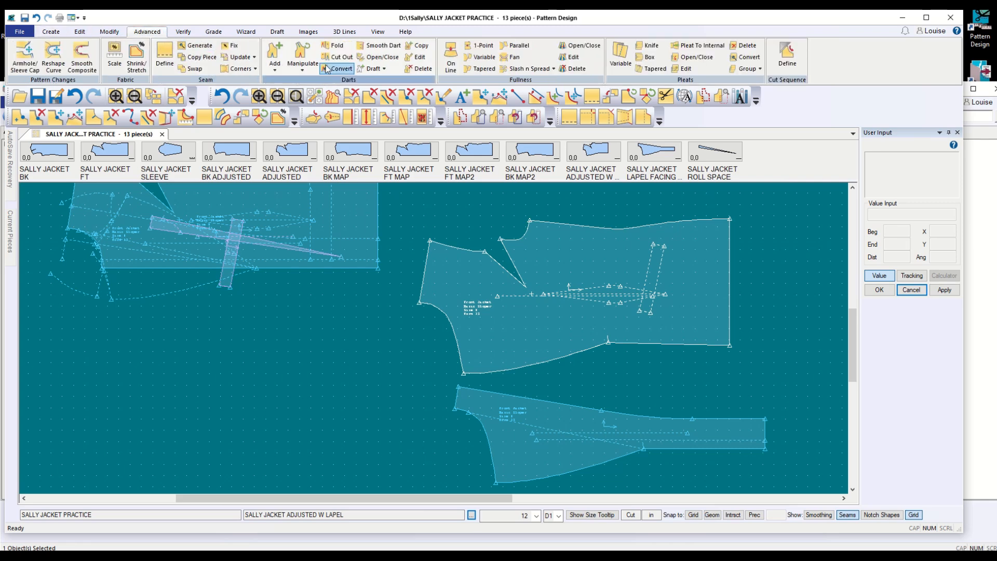
left_click(334, 46)
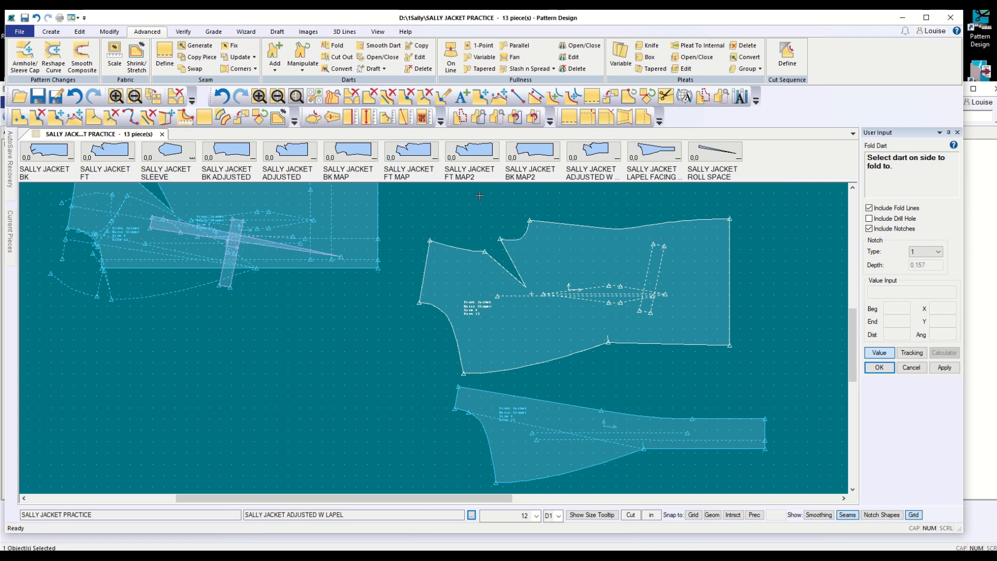
left_click(512, 258)
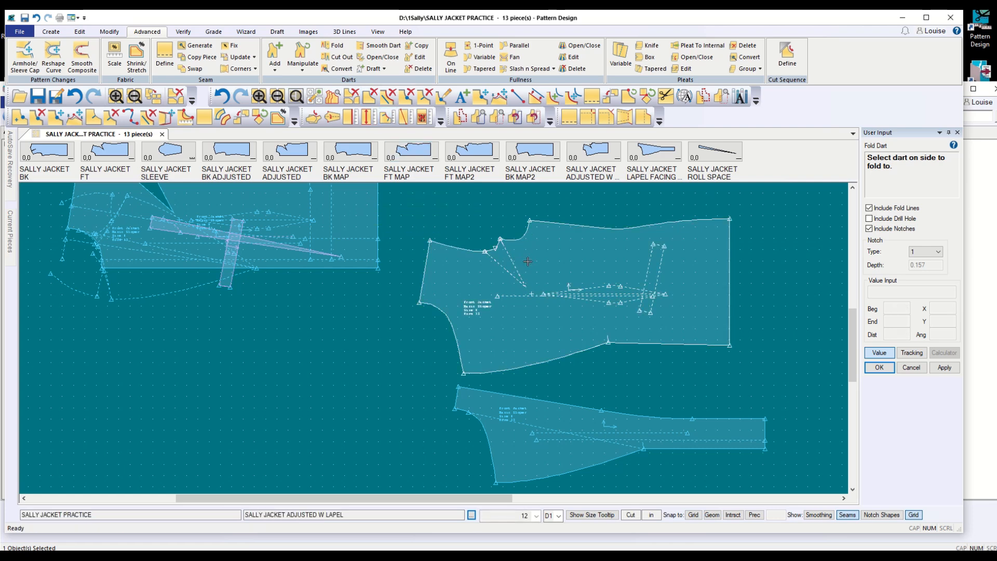
scroll(507, 262, "up", 1)
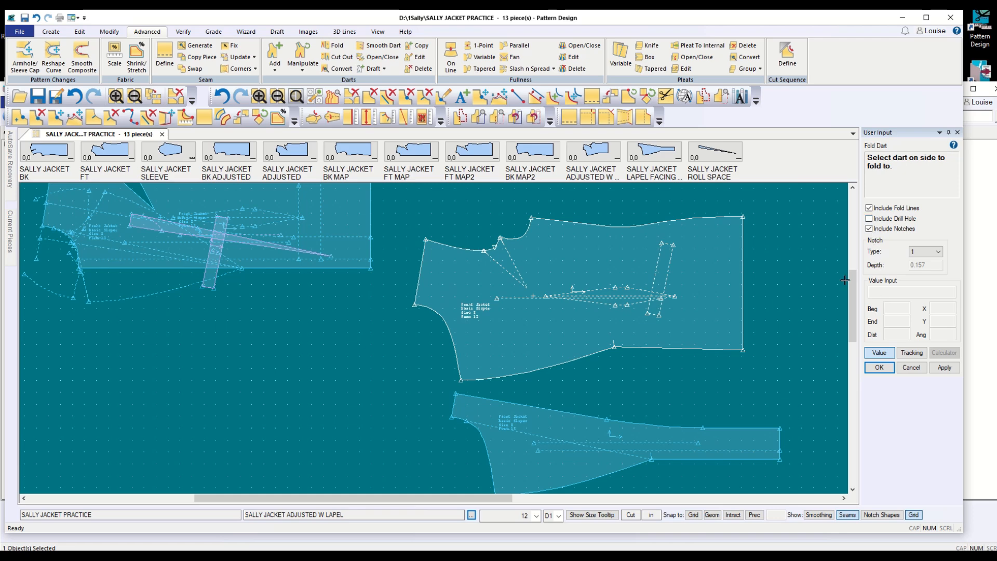
scroll(521, 302, "up", 3)
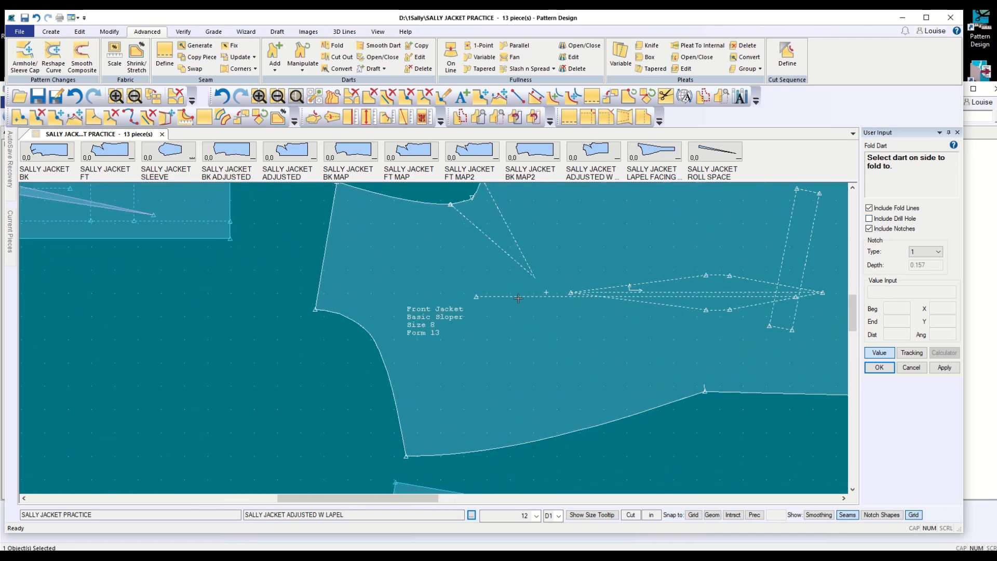
scroll(488, 285, "down", 4)
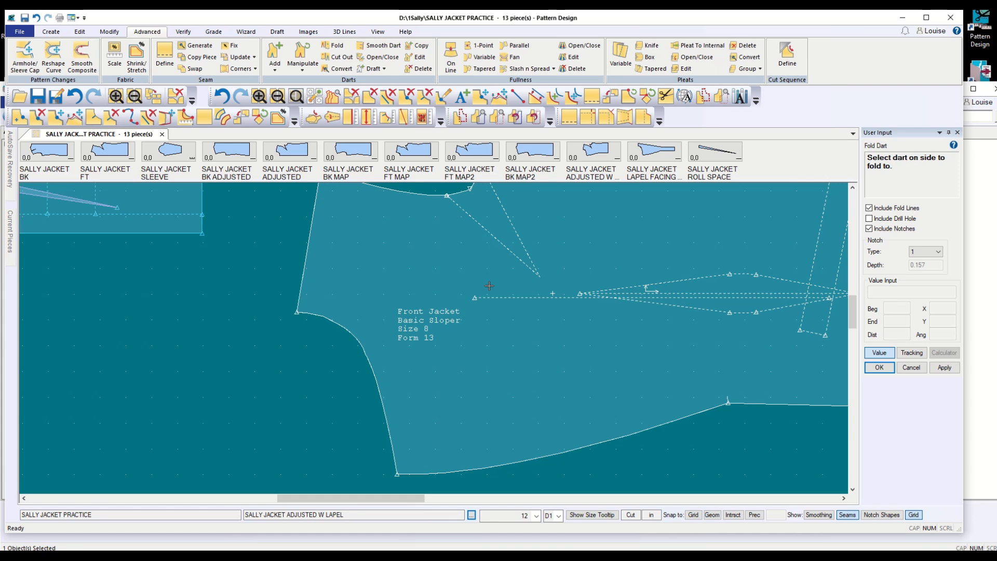
scroll(489, 286, "down", 2)
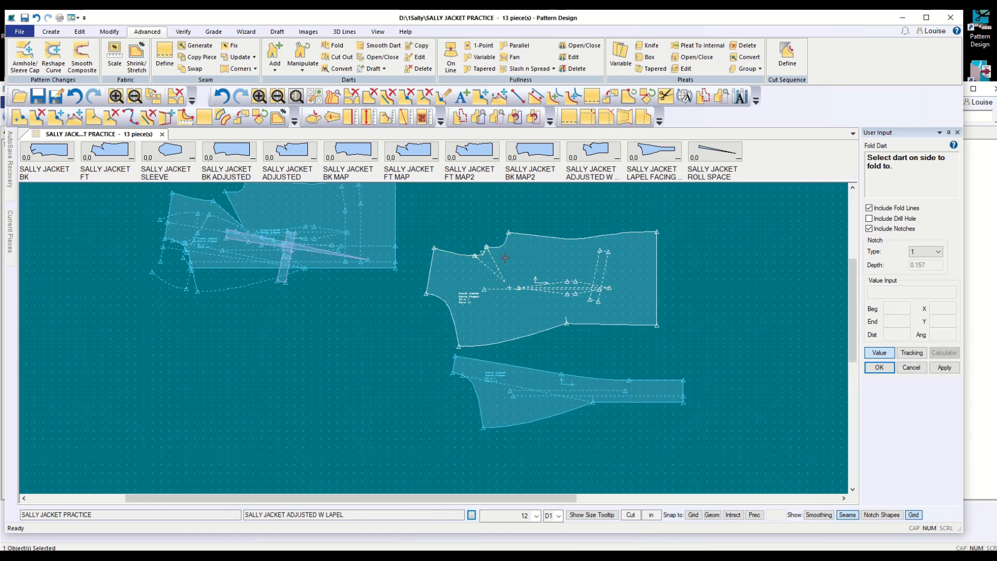
Combine the jacket front's armhole segments across the folded dart into one continuous line without adding notches at the merge points
left_click(447, 248)
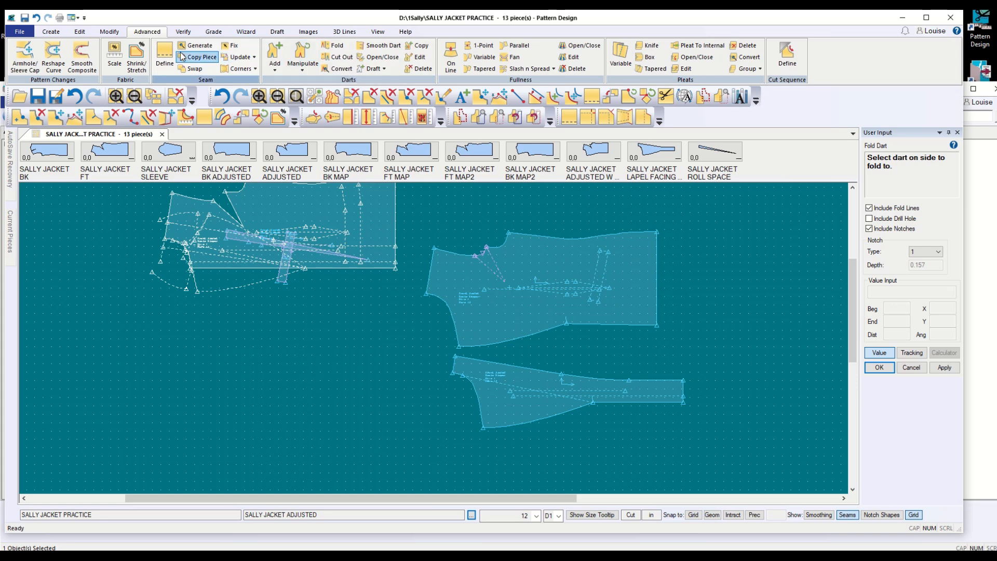
left_click(108, 33)
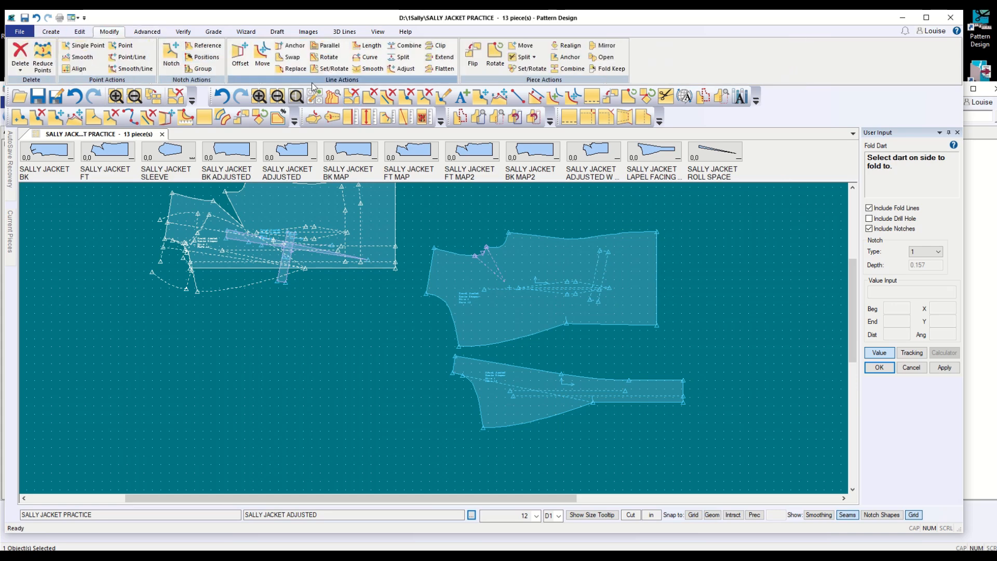
left_click(407, 48)
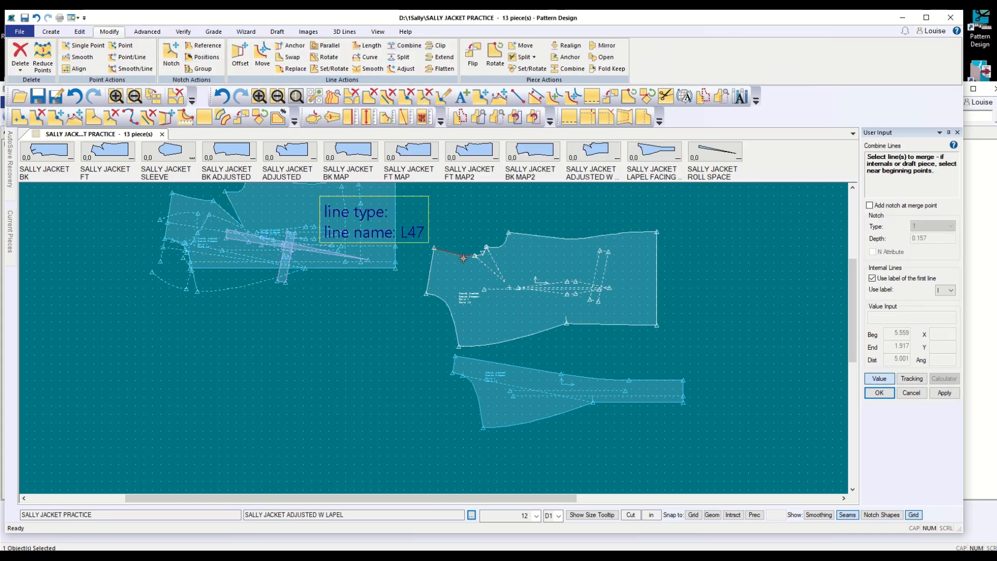
left_click(483, 256)
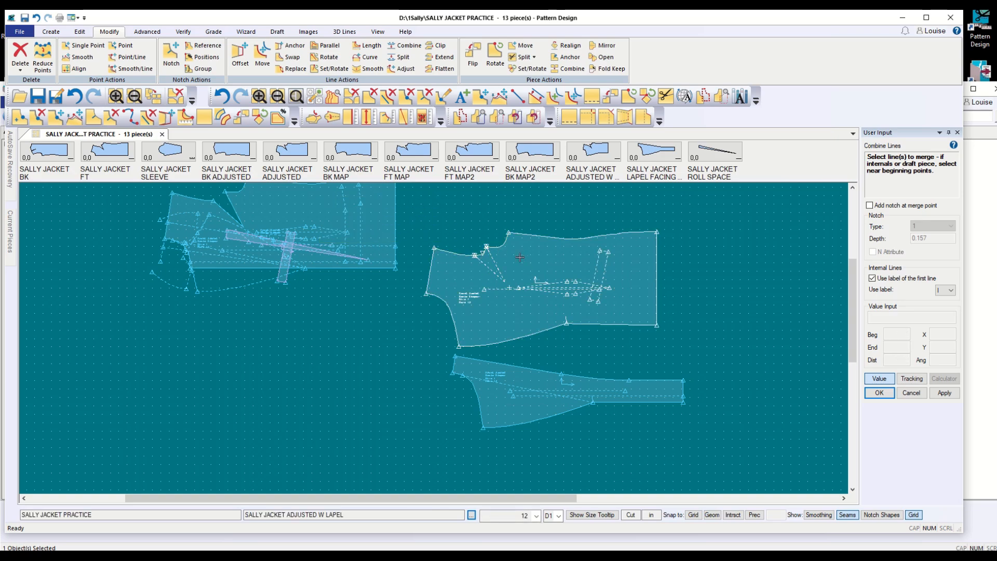
scroll(481, 281, "down", 1)
scroll(481, 282, "up", 4)
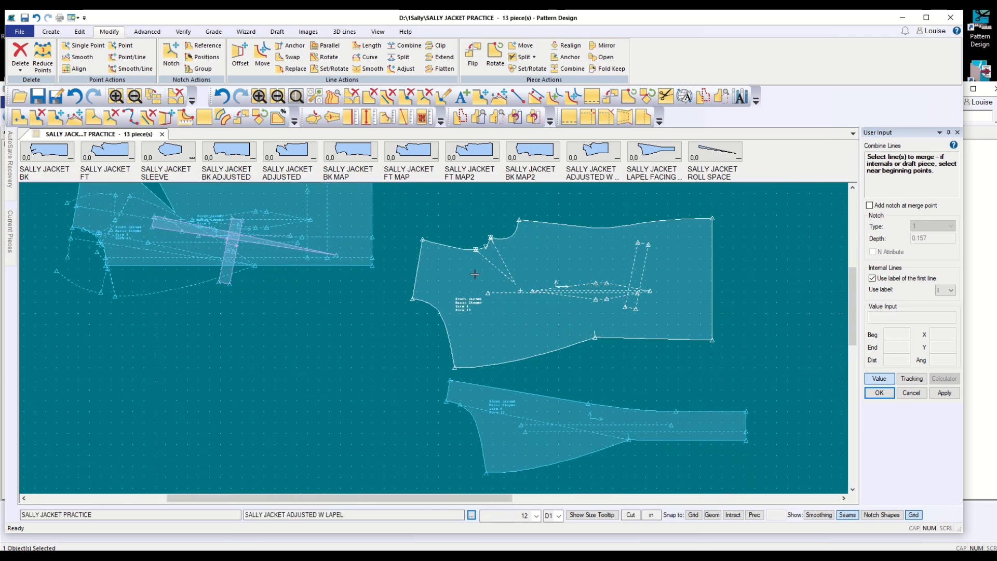
scroll(473, 273, "up", 2)
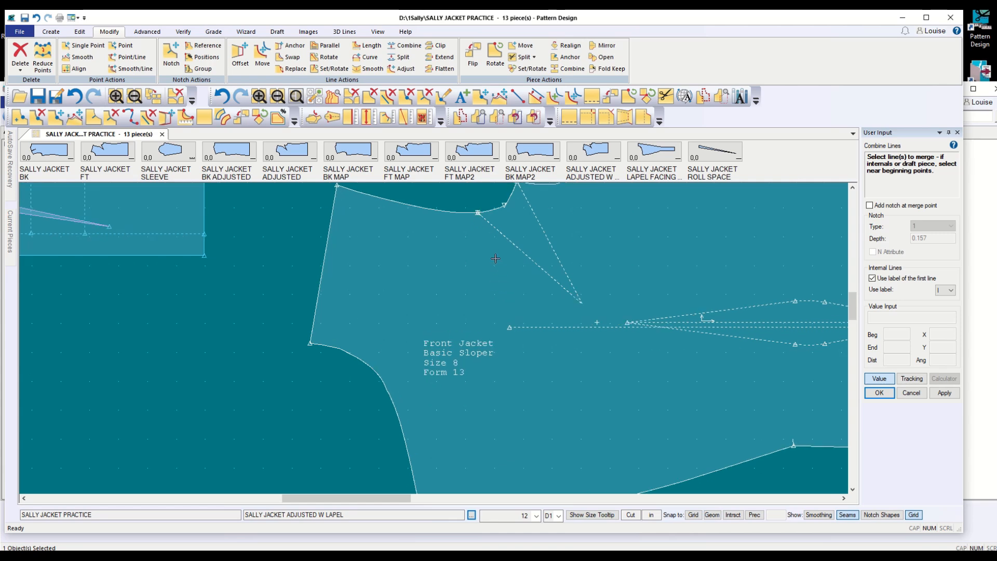
scroll(495, 259, "down", 3)
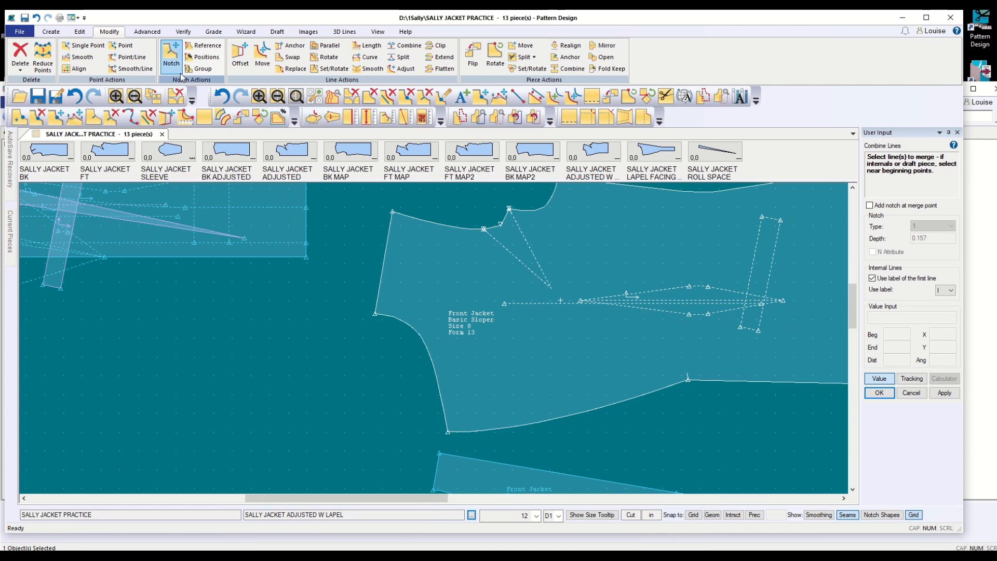
Shorten the shoulder-side leg of the armhole dart with Adjust Length, placing its outer end slightly inside the armhole by cursor
left_click(369, 45)
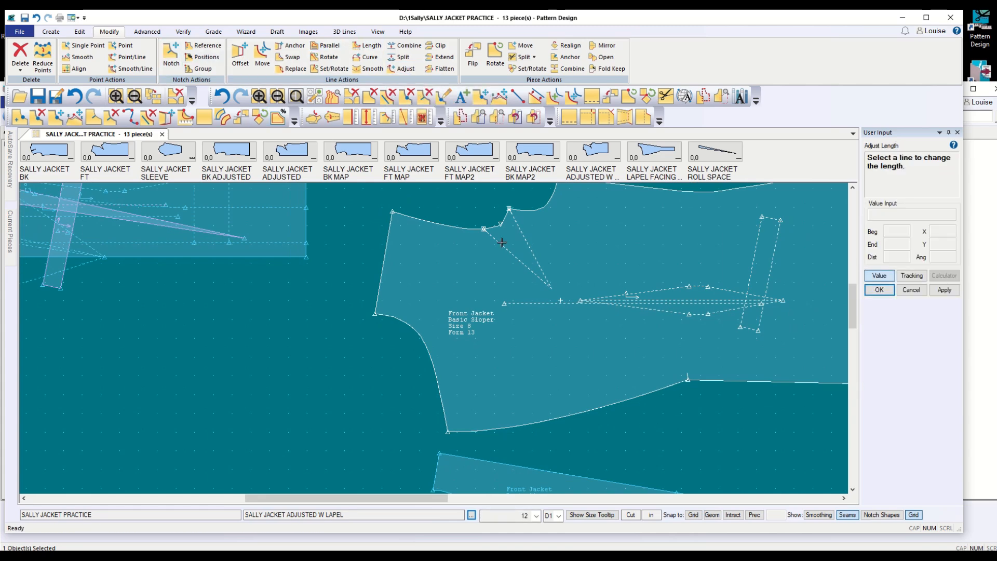
left_click(500, 242)
left_click(484, 229)
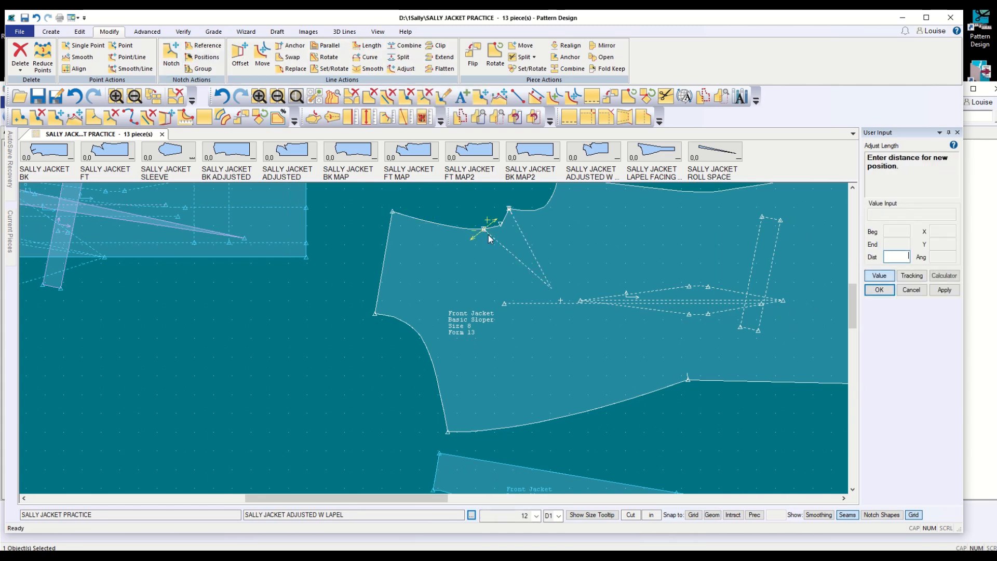
left_click(886, 279)
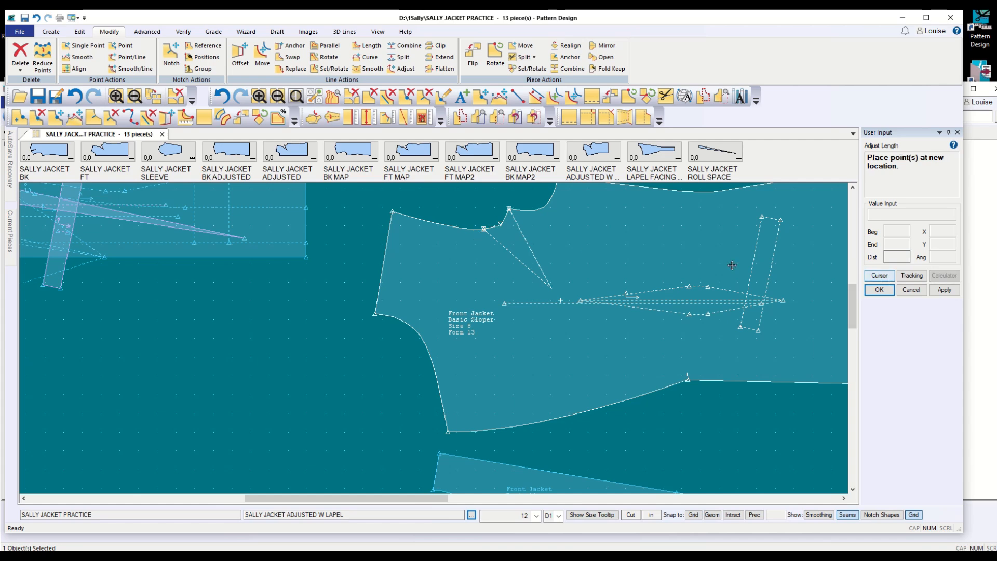
left_click(488, 237)
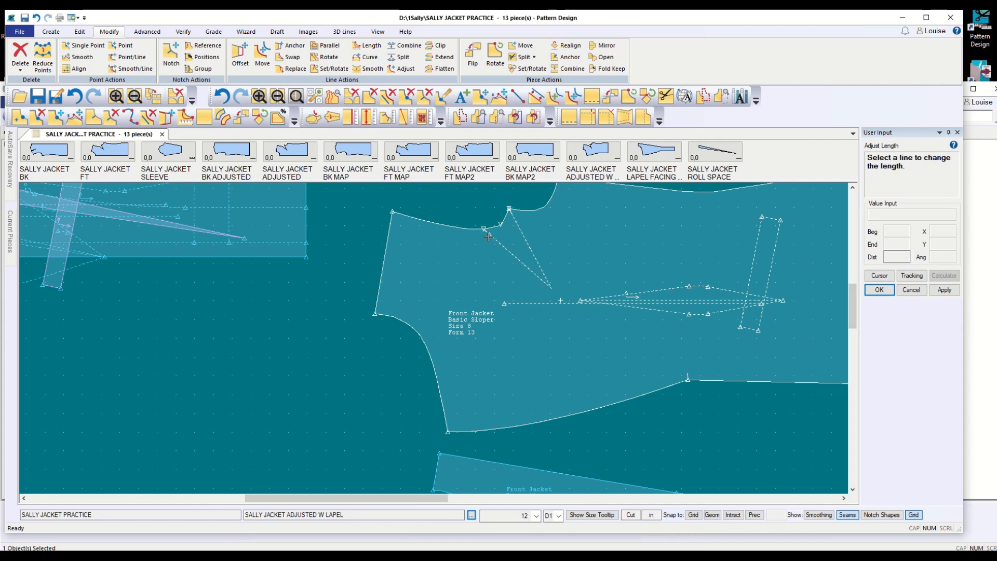
Shorten the side-seam-side leg of the armhole dart freehand so its outer end sits slightly inside the armhole
left_click(521, 232)
left_click(509, 208)
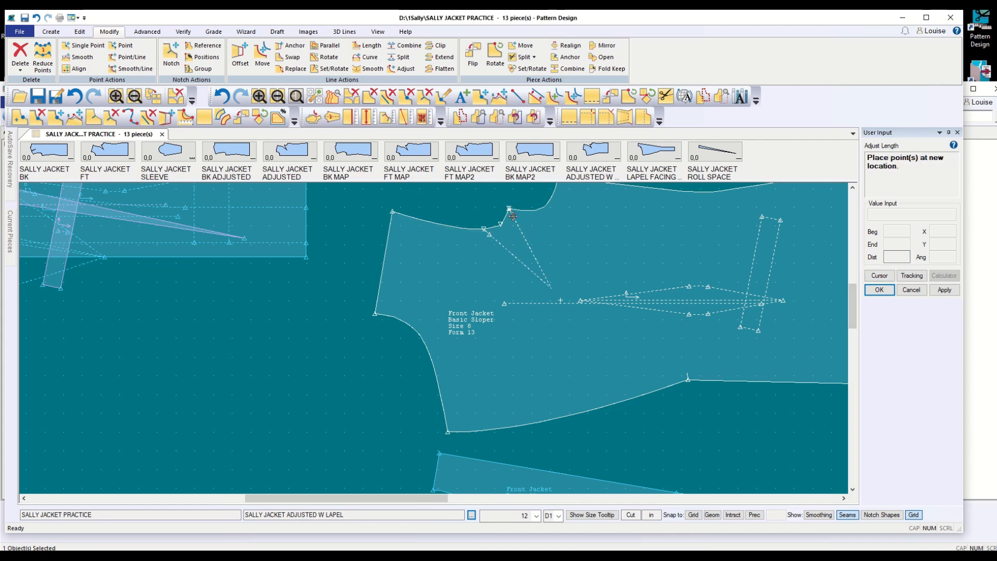
left_click(514, 219)
scroll(481, 241, "up", 3)
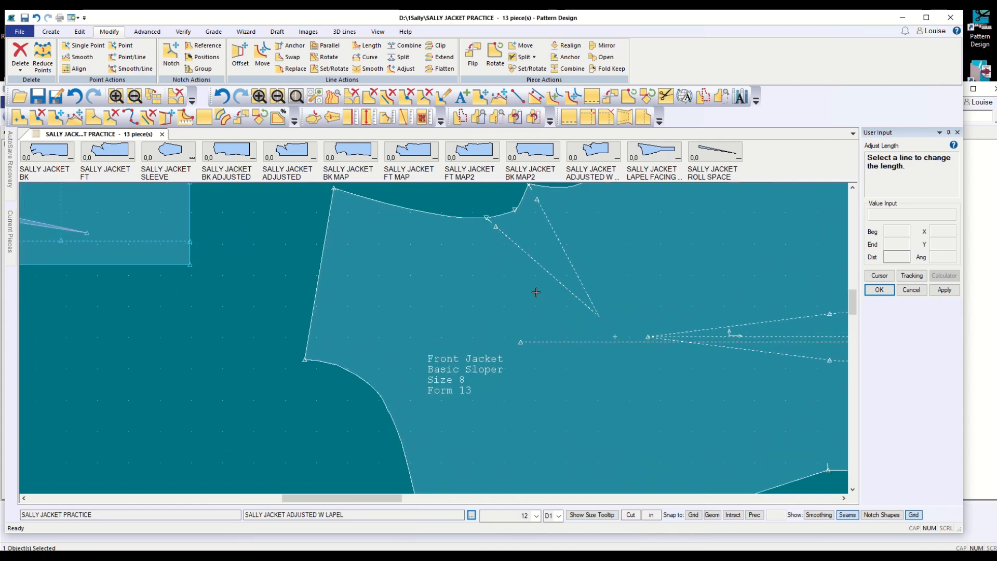
scroll(536, 293, "down", 2)
scroll(536, 293, "down", 5)
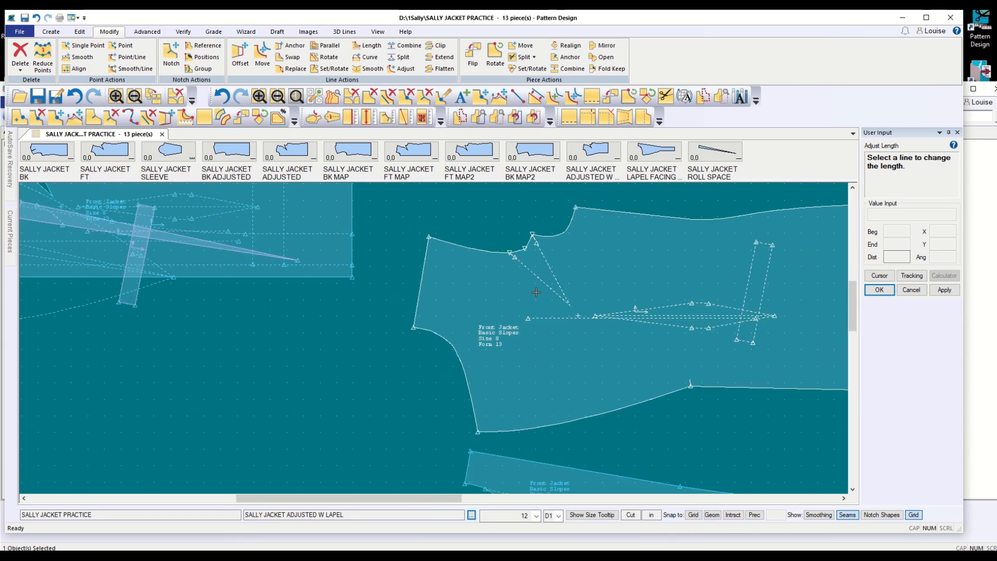
scroll(536, 292, "down", 1)
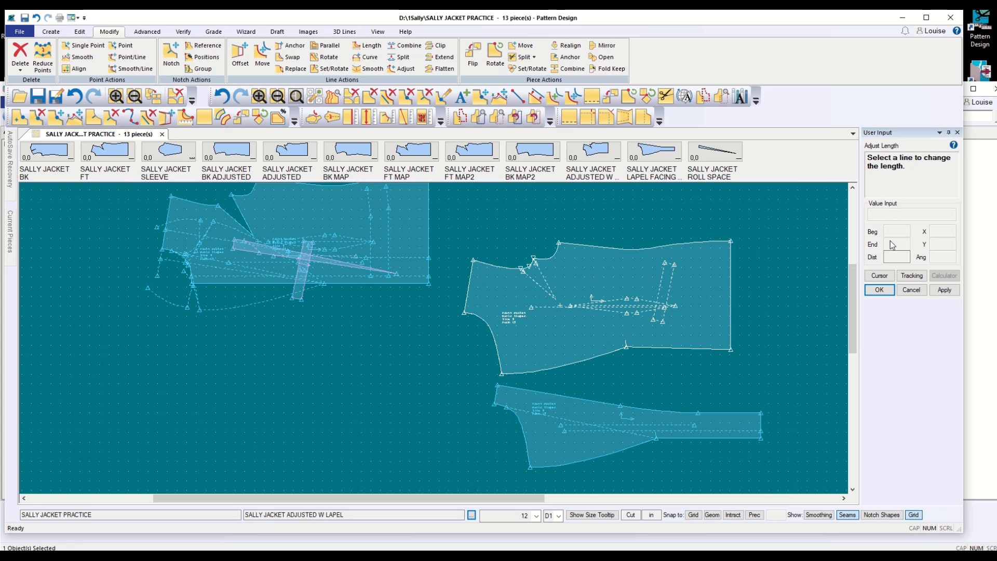
Lay the velvet lapel facing over the jacket front to compare their front edges and lapel shapes
left_click(674, 415)
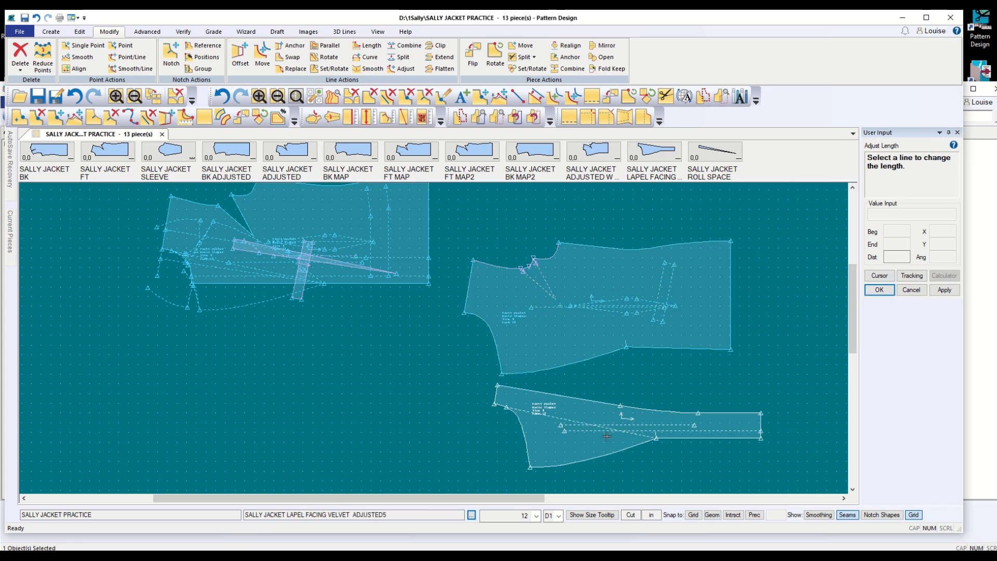
left_click(911, 289)
left_click_drag(715, 425, 686, 333)
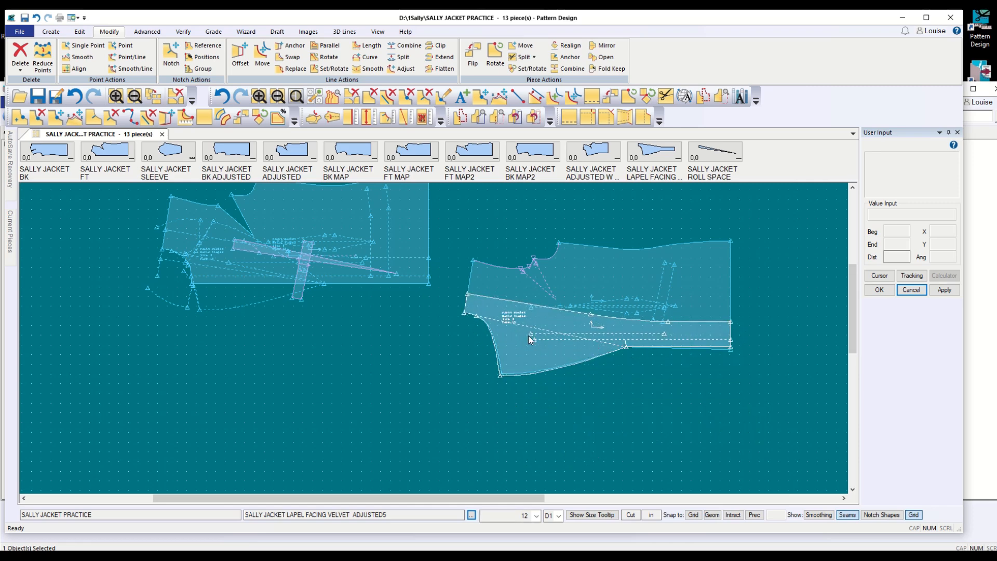
scroll(590, 346, "up", 2)
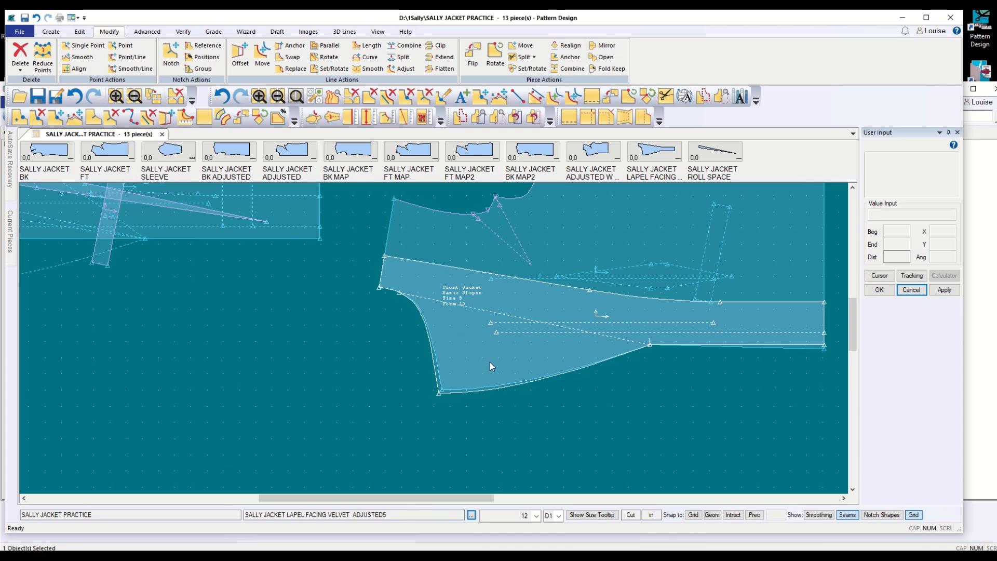
Move the velvet lapel facing off the jacket front and place it beside the front's lapel point
left_click_drag(490, 363, 260, 420)
left_click(536, 345)
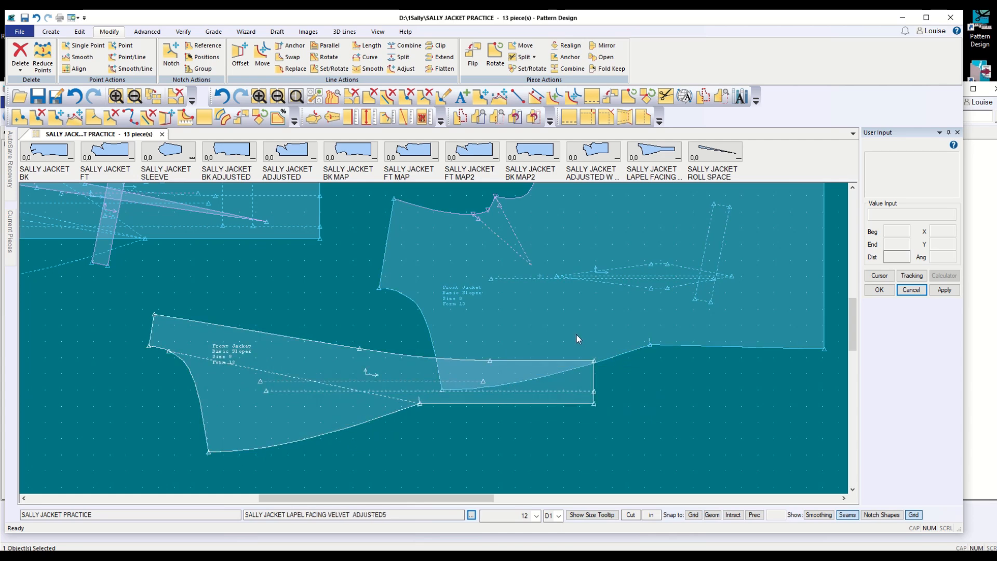
left_click(573, 413)
left_click(660, 341)
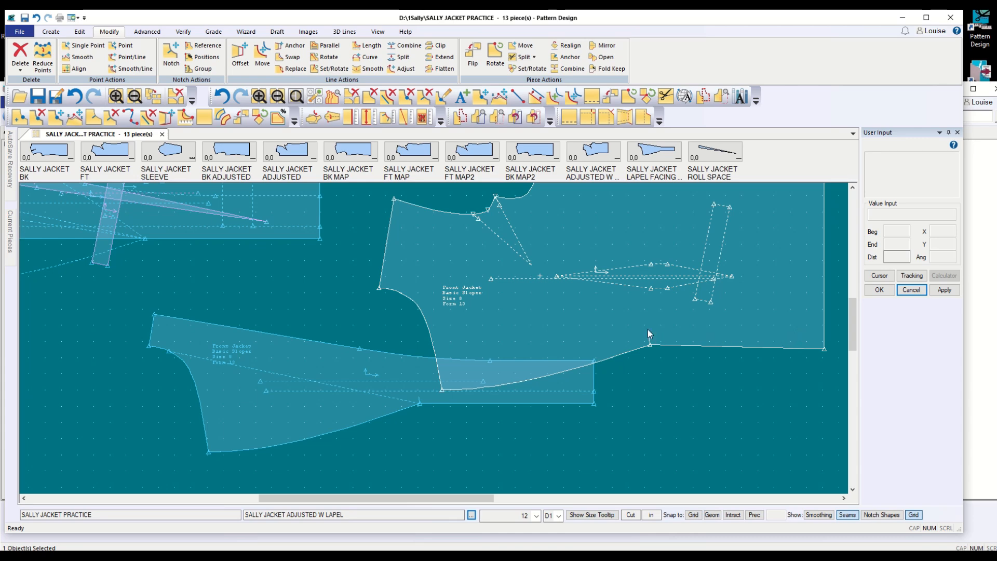
left_click(647, 330)
left_click(679, 328)
left_click(448, 402)
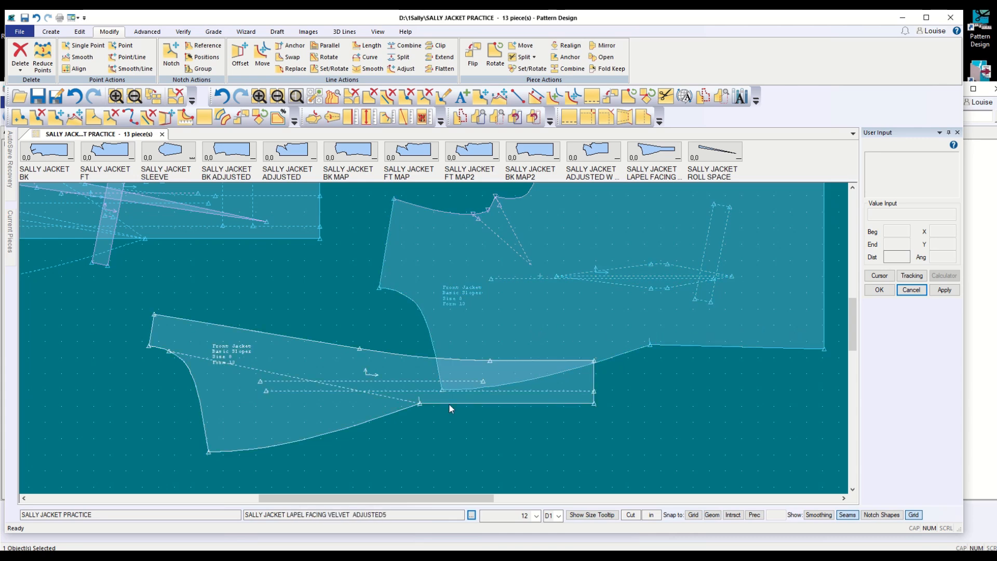
left_click_drag(387, 408, 246, 396)
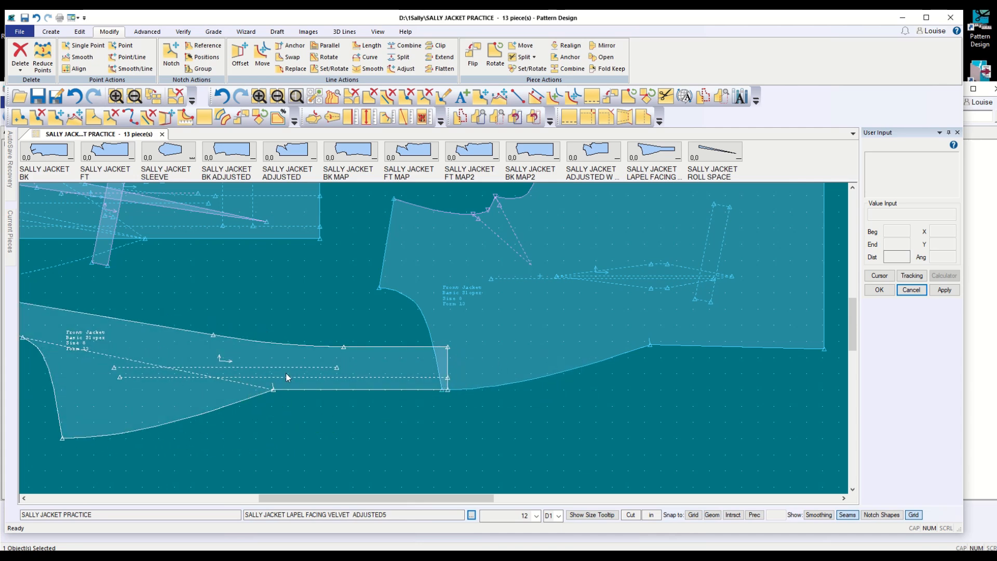
scroll(278, 377, "up", 3)
scroll(277, 377, "down", 2)
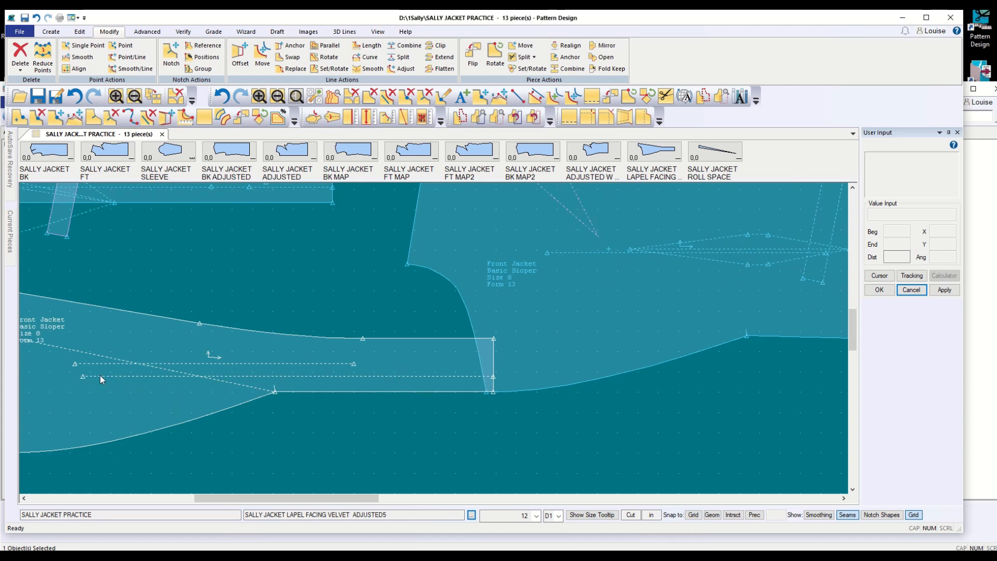
left_click(755, 390)
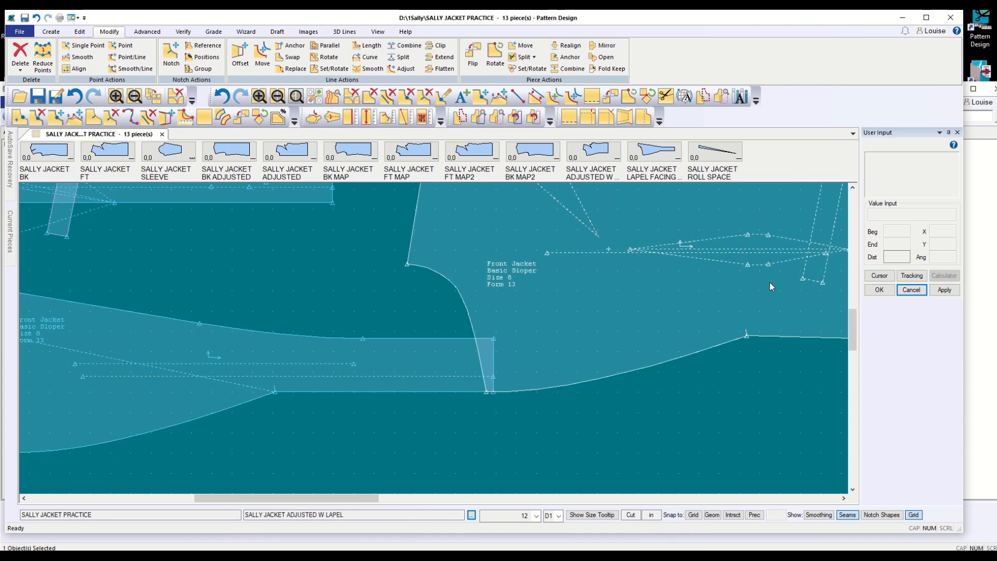
left_click(312, 407)
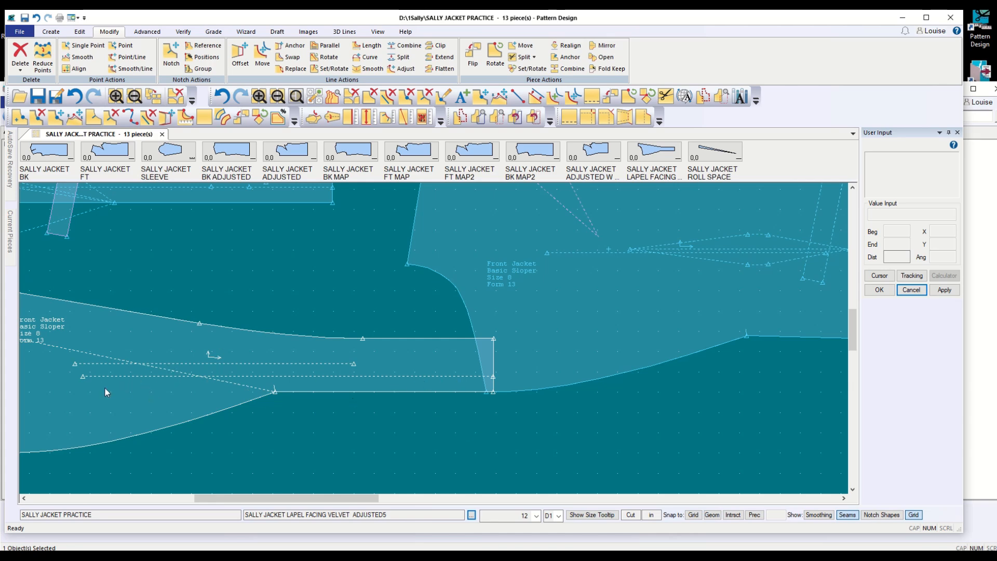
left_click(121, 294)
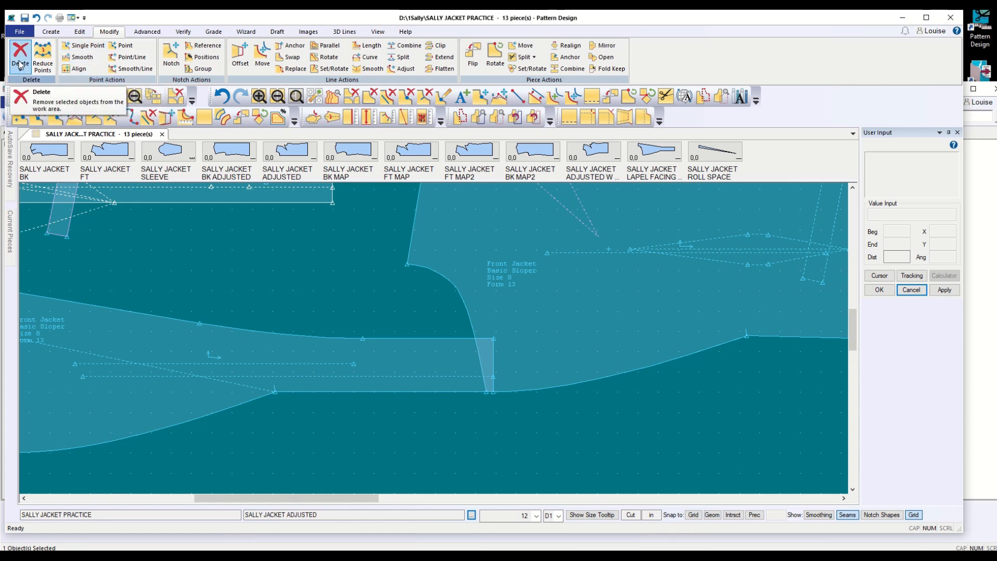
Add mark points on the facing's internal line nearest the front edge, at both range ends with 3 between, from the front-edge notch toward the hem
left_click(59, 34)
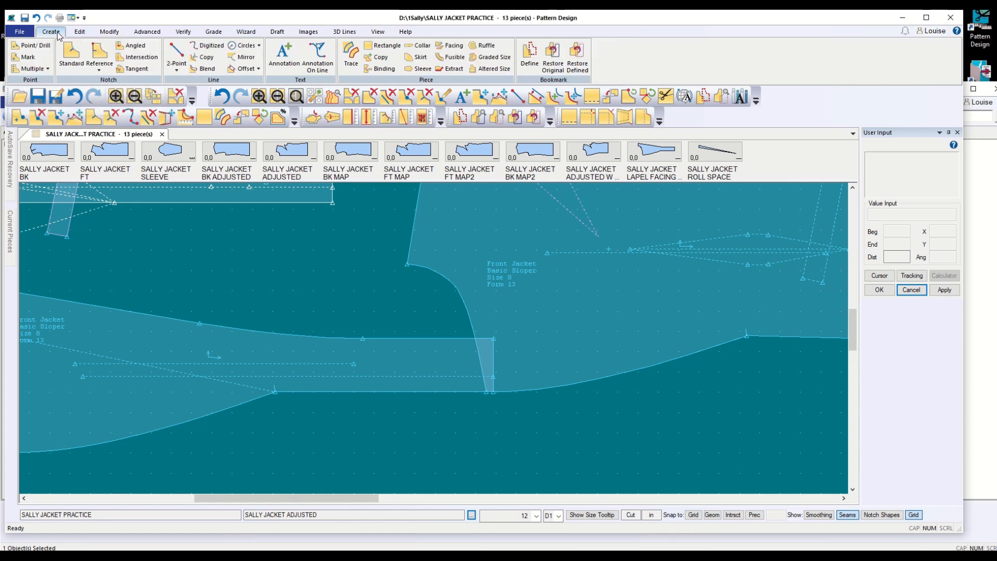
left_click(40, 70)
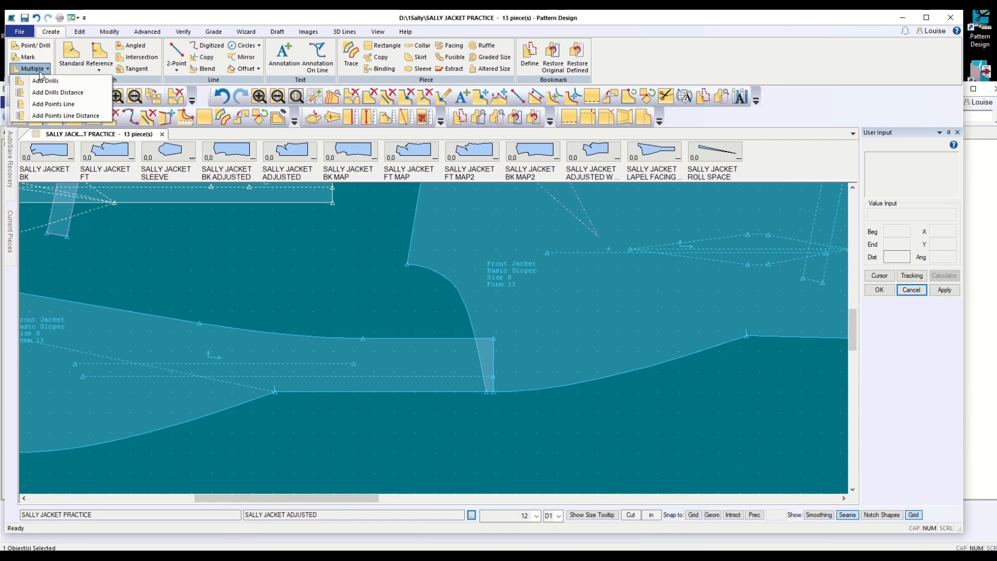
left_click(44, 106)
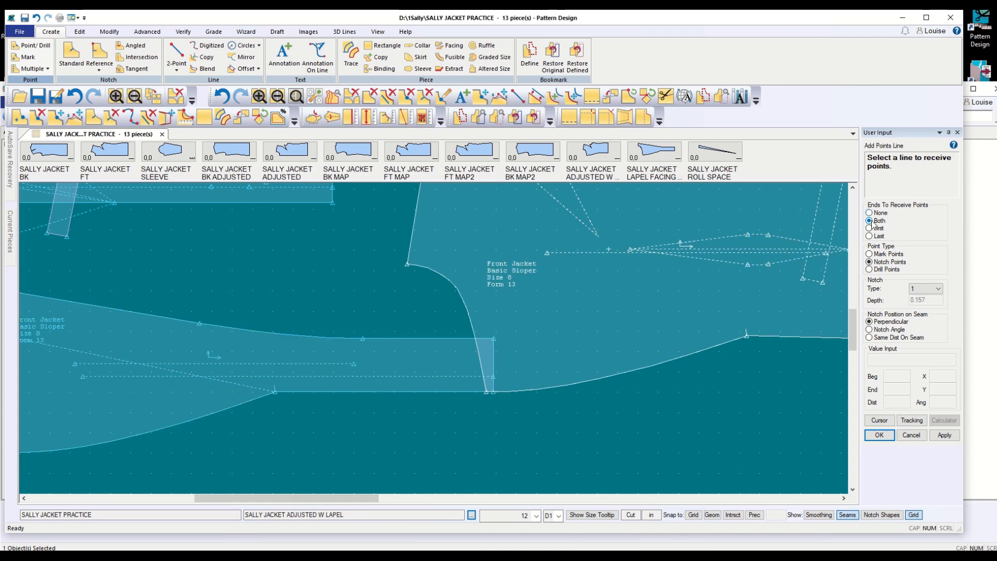
left_click(869, 254)
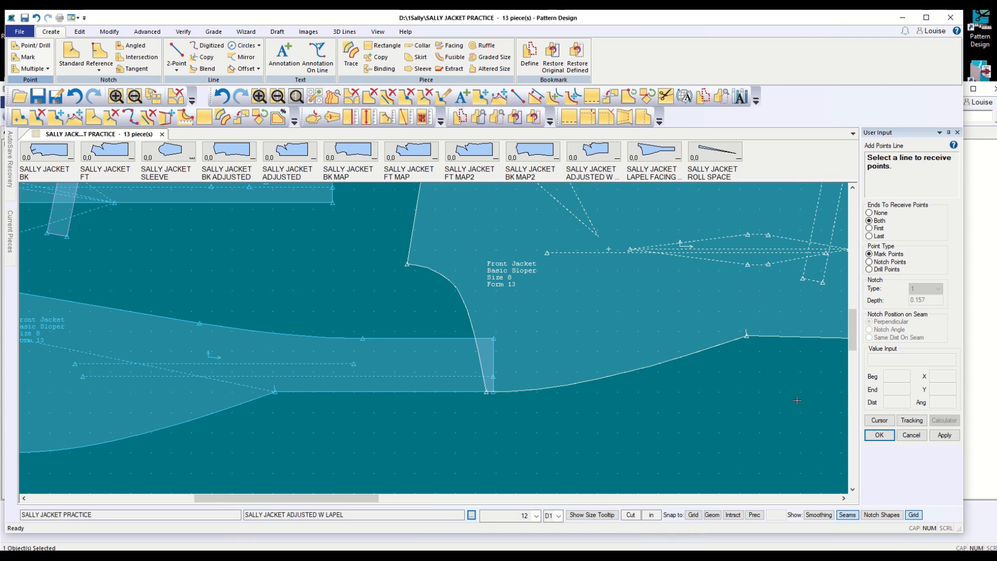
left_click(279, 376)
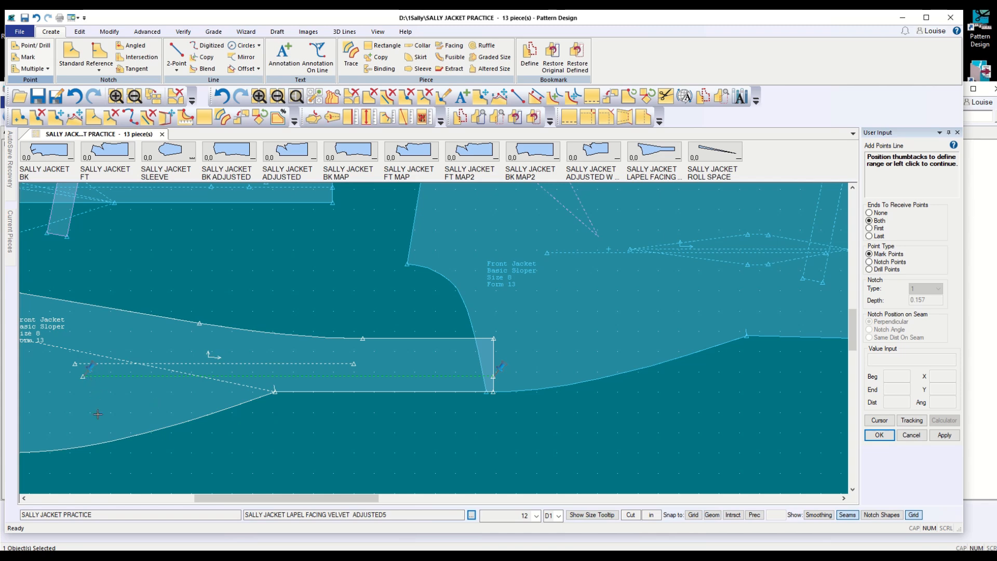
left_click(92, 368)
left_click_drag(91, 368, 273, 403)
left_click_drag(502, 368, 477, 381)
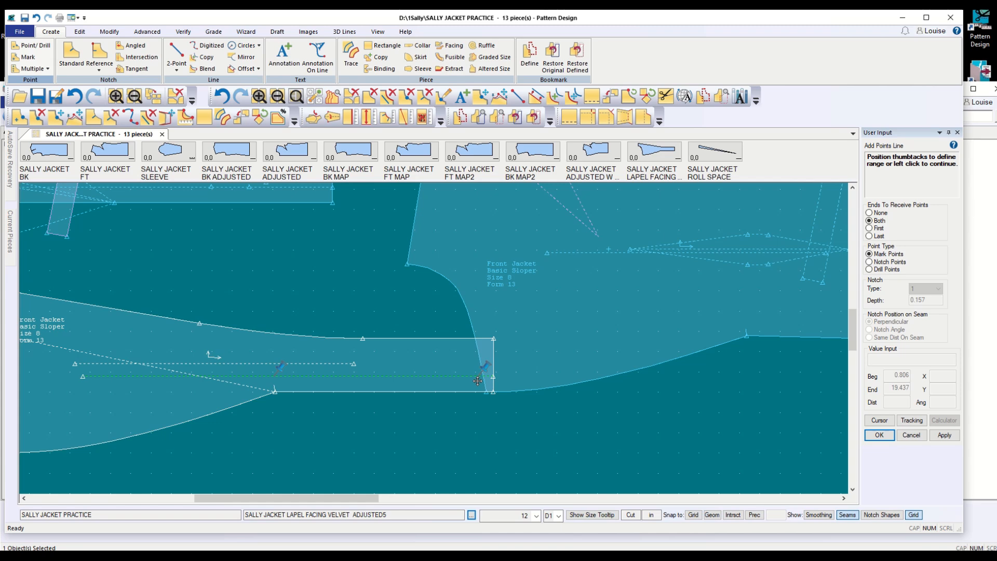
left_click_drag(477, 380, 430, 381)
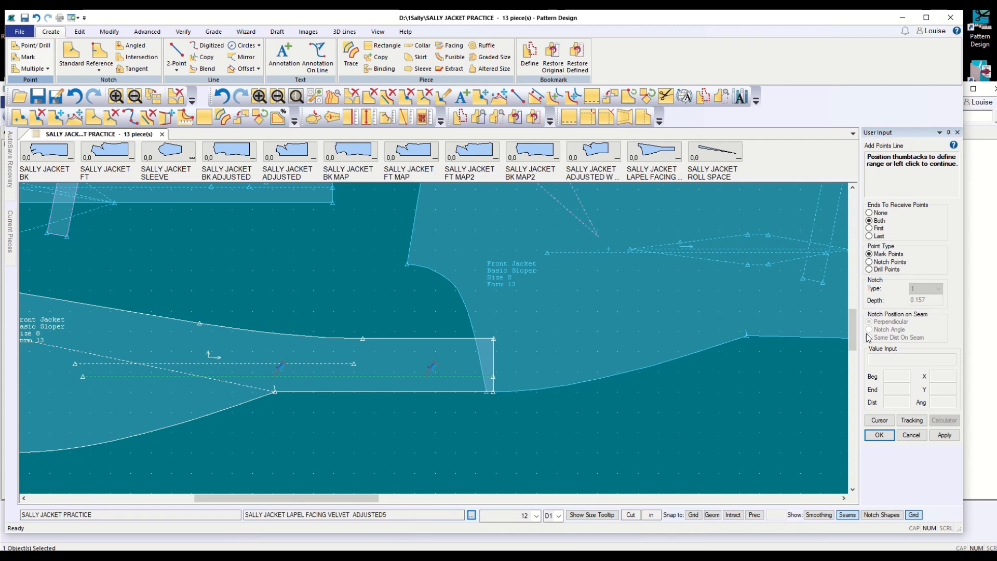
left_click(880, 436)
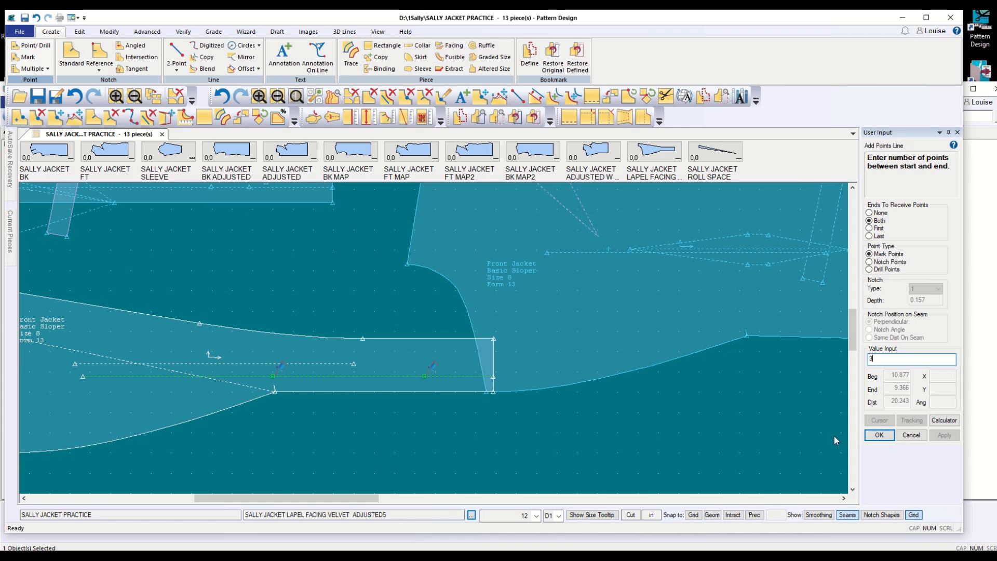
left_click(879, 435)
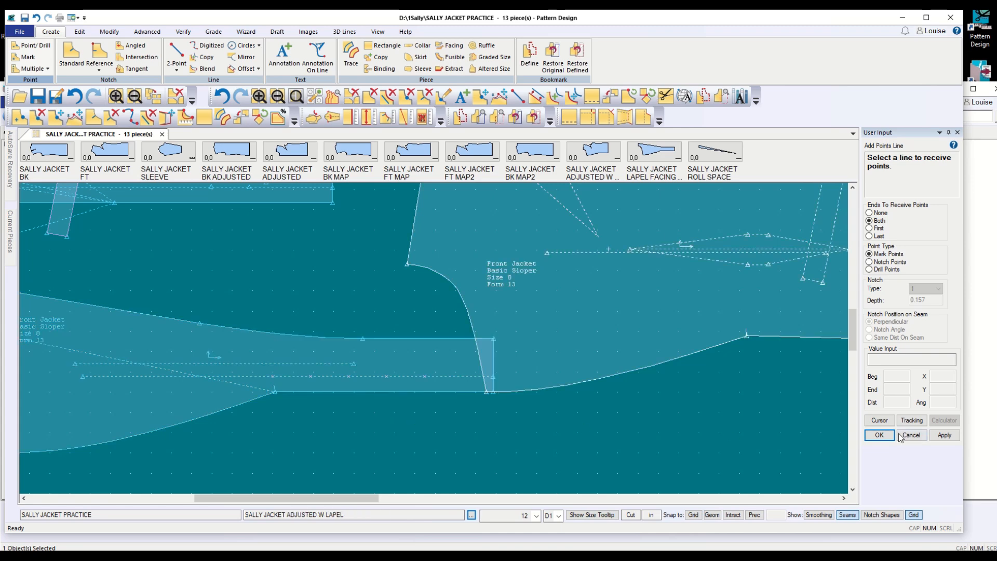
left_click(878, 434)
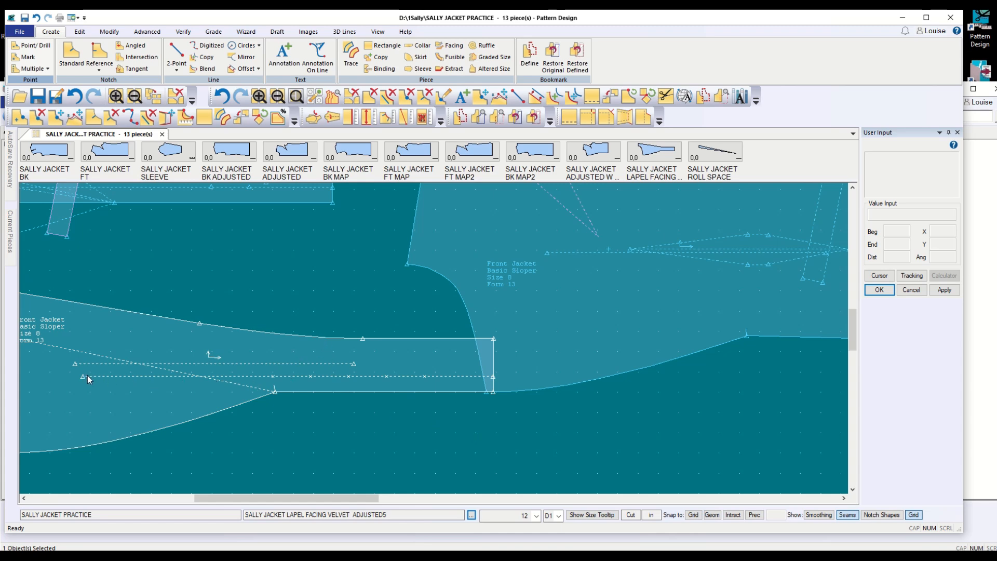
Shorten the facing's marked internal line with Adjust Length so its lapel-side end sits just beyond the first mark point
left_click(260, 386)
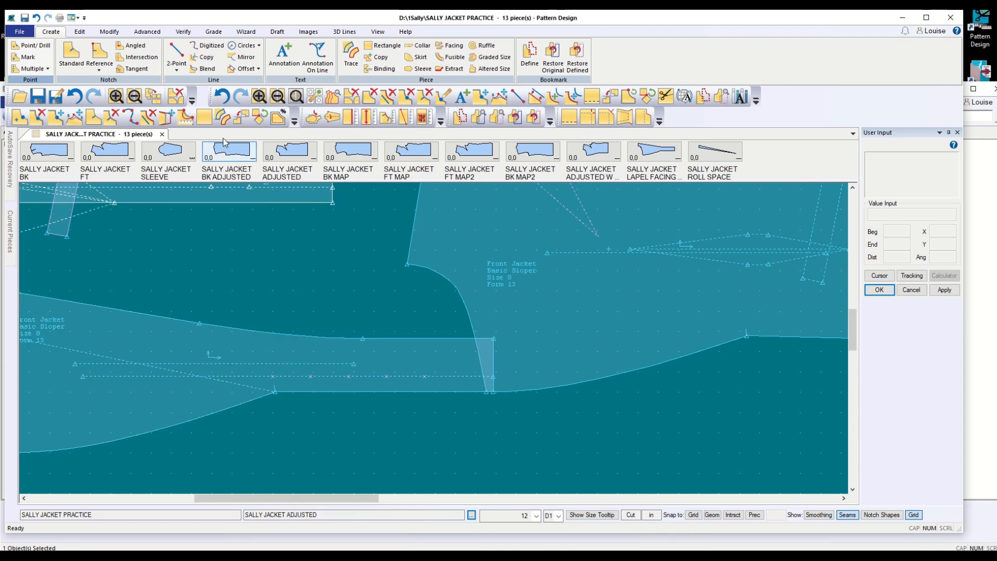
left_click(109, 31)
left_click(403, 68)
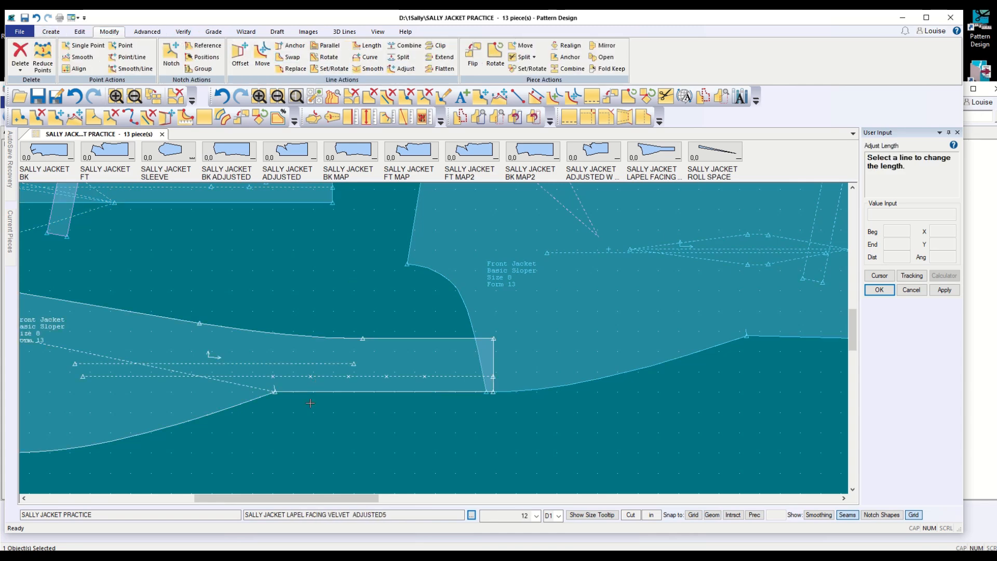
left_click(292, 375)
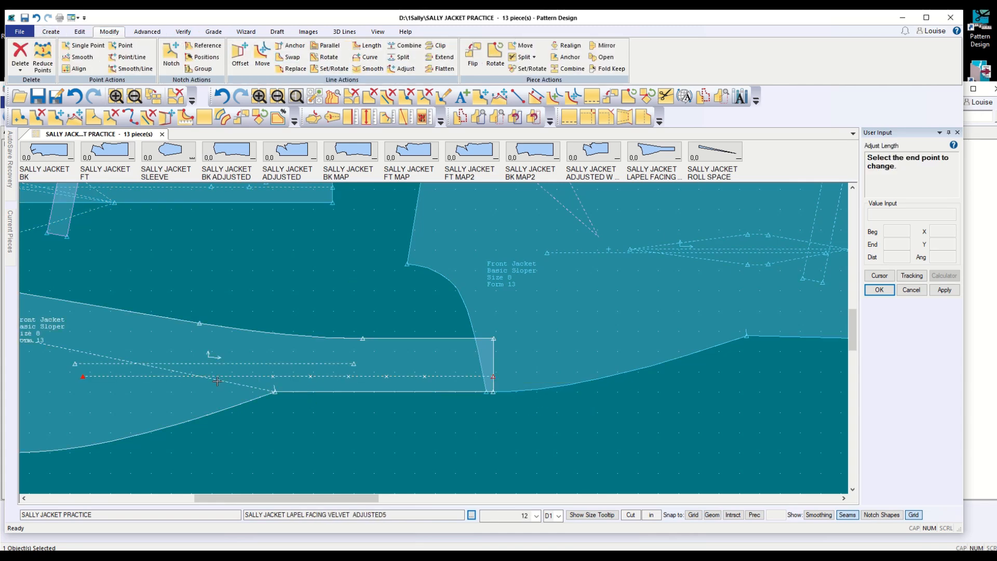
left_click(82, 376)
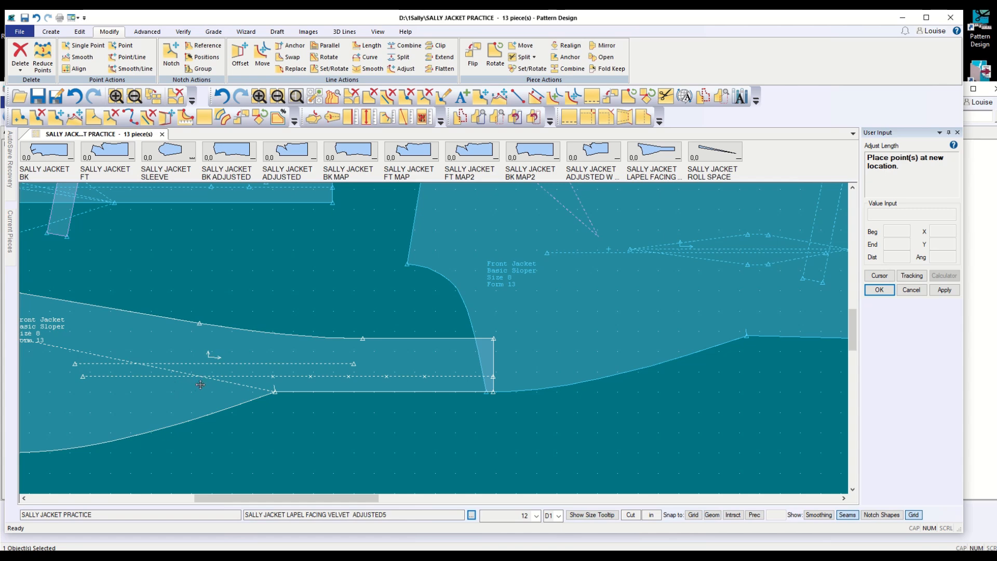
left_click(238, 376)
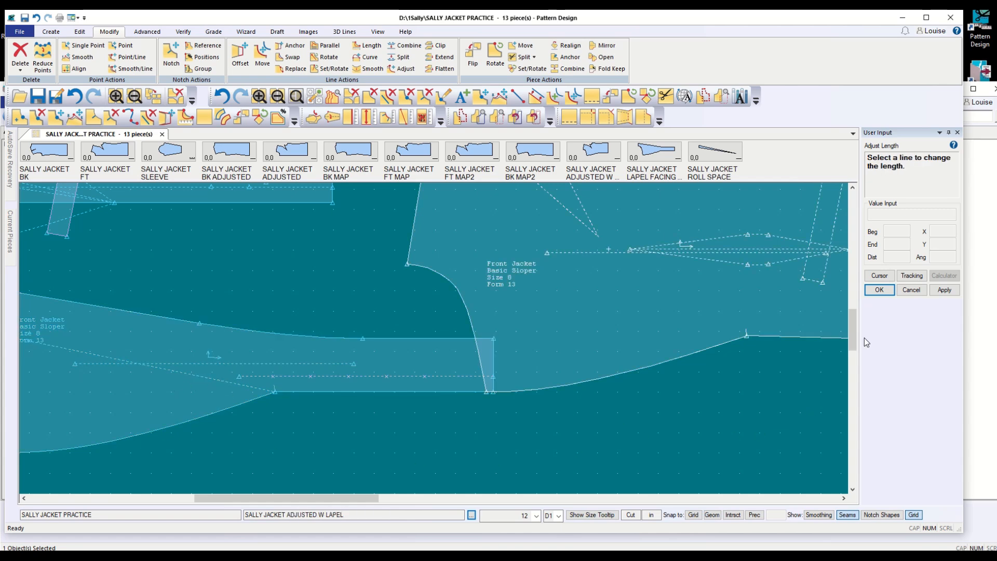
left_click(882, 291)
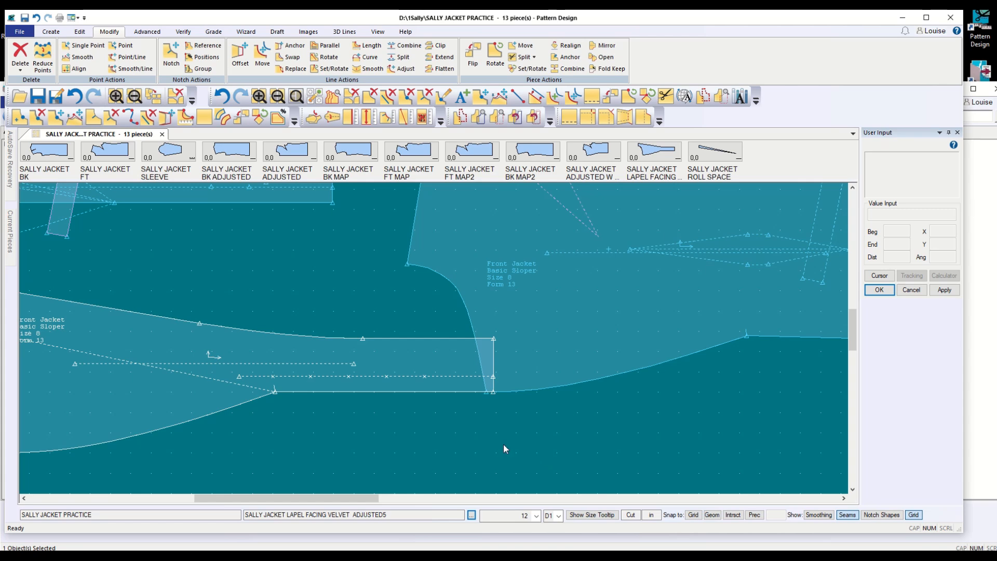
Save the velvet lapel facing piece
scroll(232, 418, "down", 4)
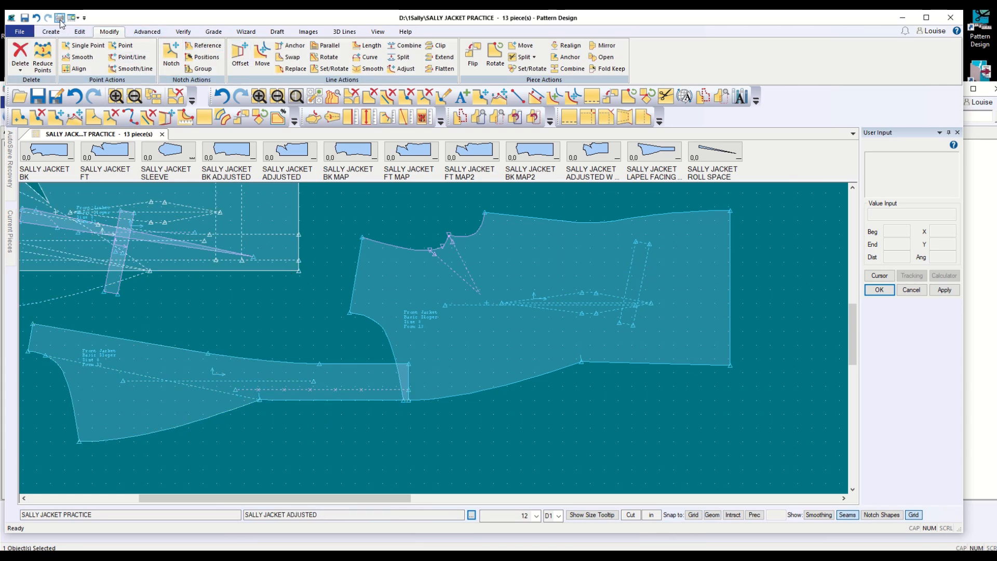
left_click(24, 18)
left_click(211, 389)
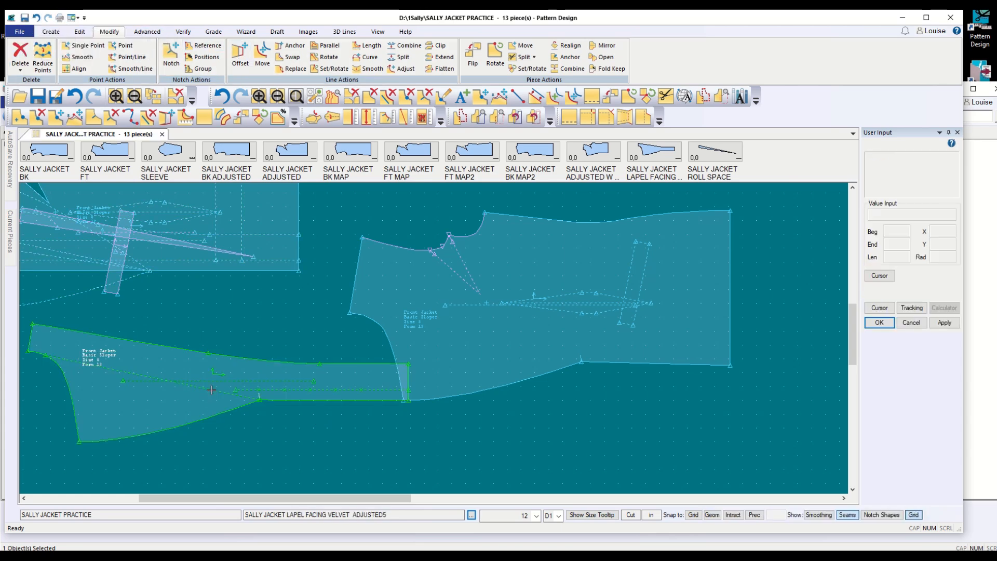
left_click(879, 322)
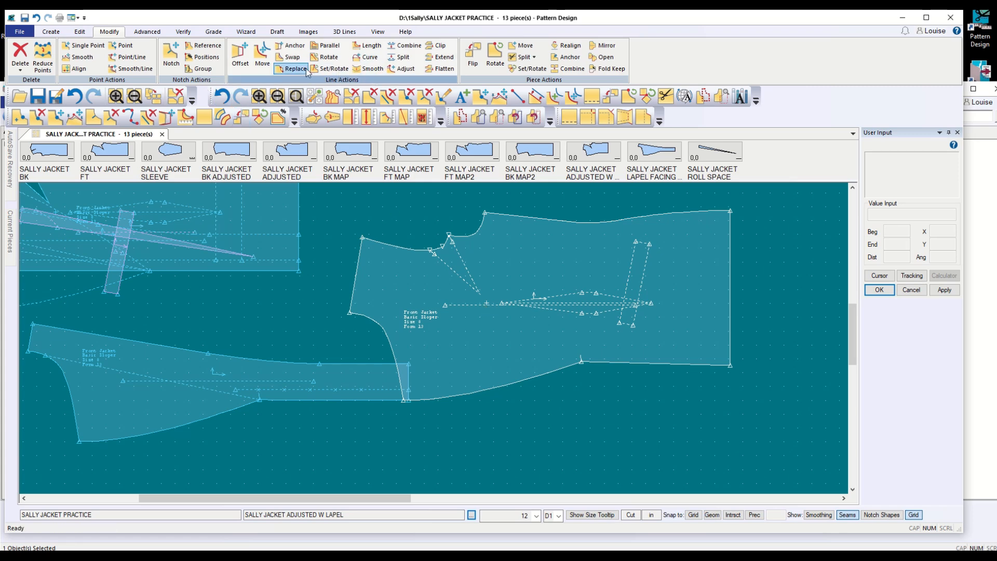
Move the jacket front's grain line out of the waist dart to between the dart and the front edge
left_click(262, 52)
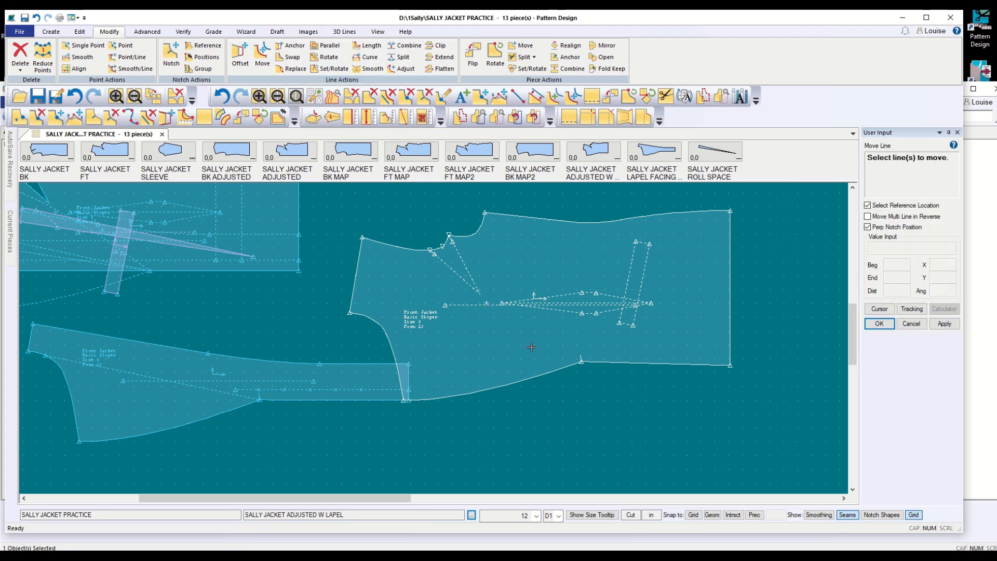
left_click(493, 305)
left_click(499, 304)
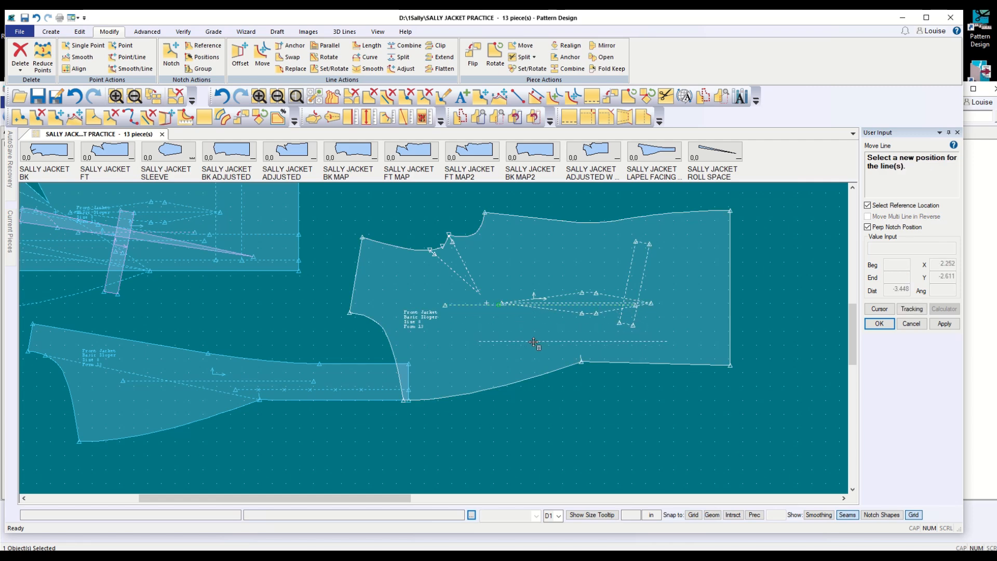
left_click(541, 345)
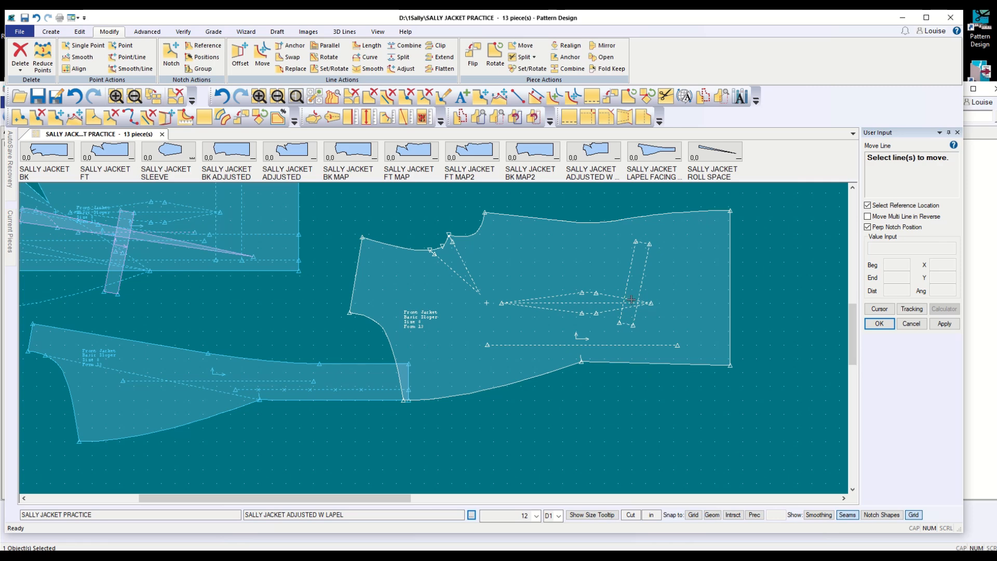
scroll(634, 302, "down", 1)
scroll(632, 301, "up", 3)
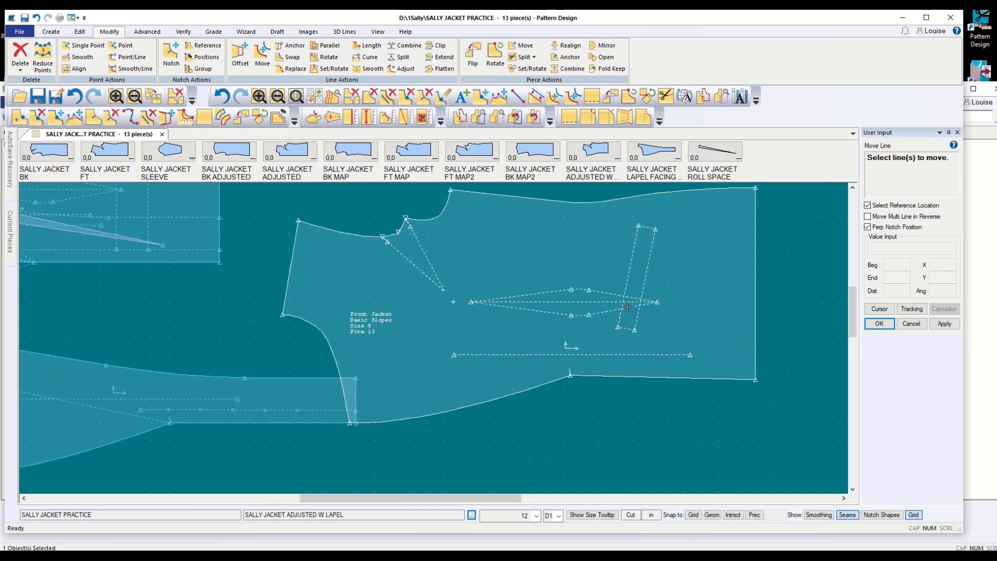
key("Escape")
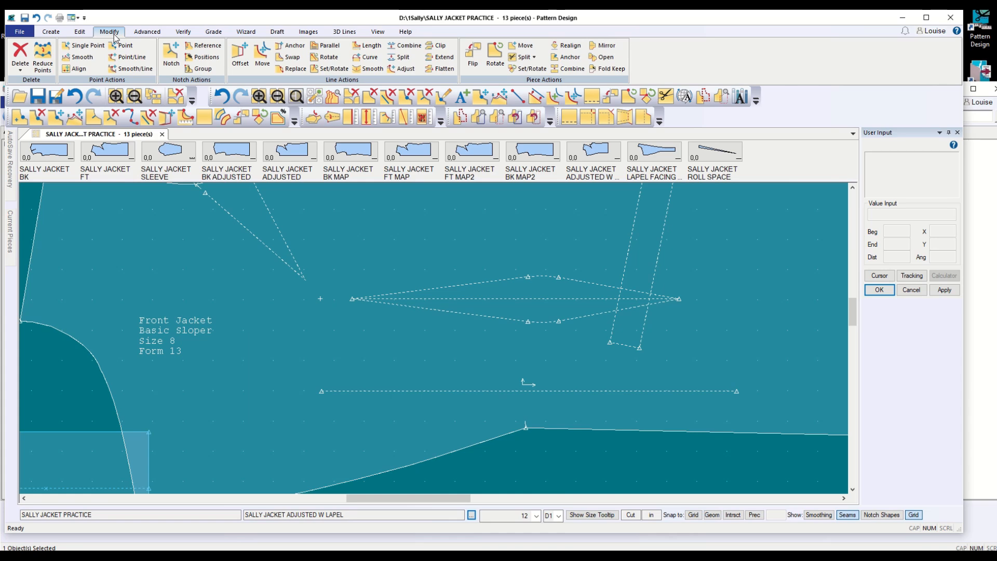
Trace the slanted pocket rectangle's lower end, from the waist dart's upper leg down, as a new piece named A placed beside it
left_click(51, 32)
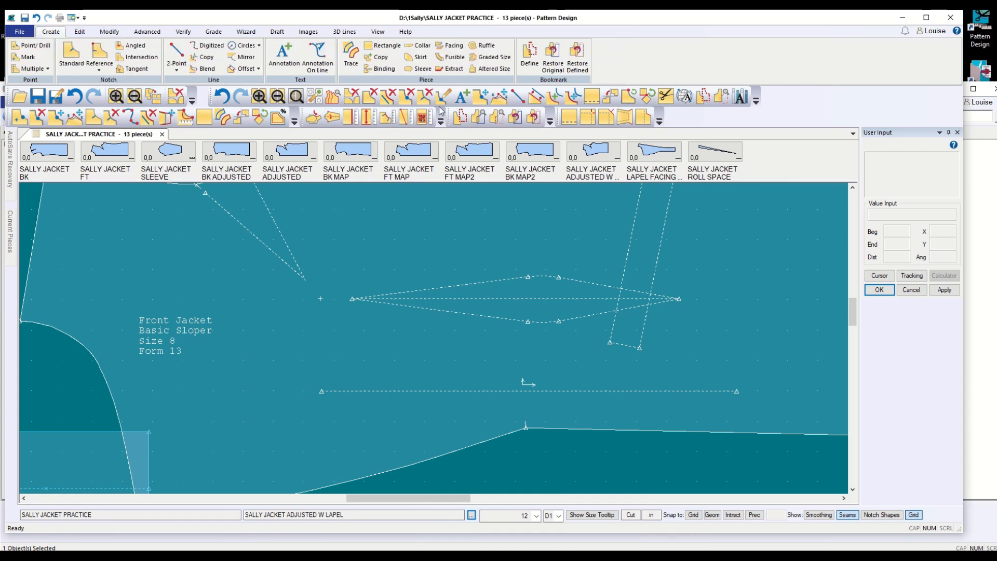
left_click(351, 53)
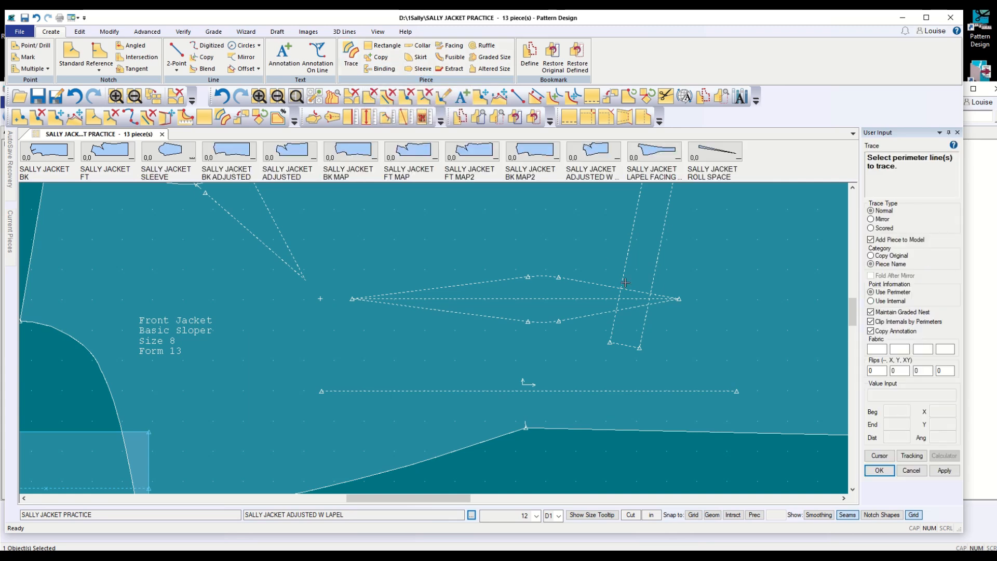
left_click(613, 329)
right_click(684, 351)
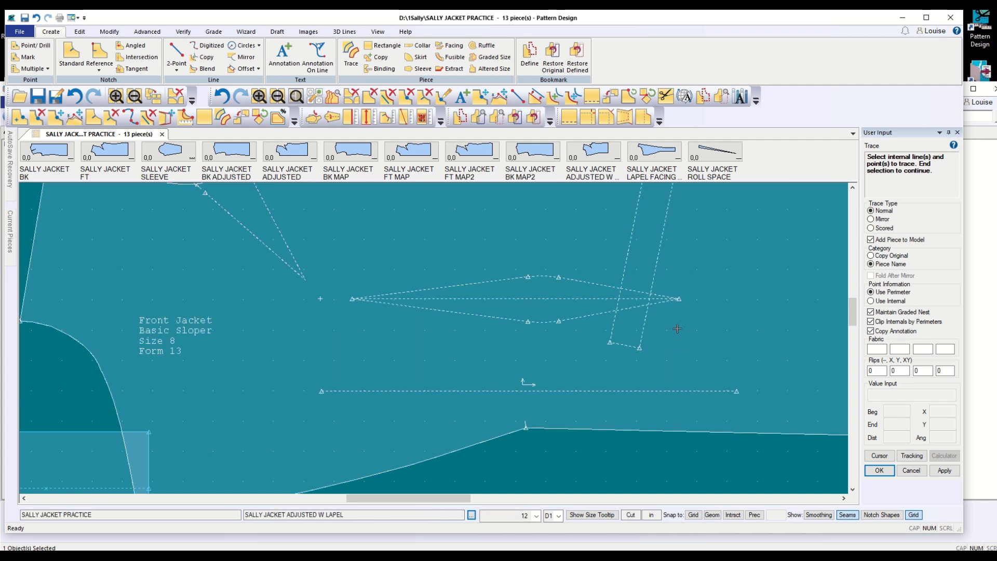
left_click(879, 470)
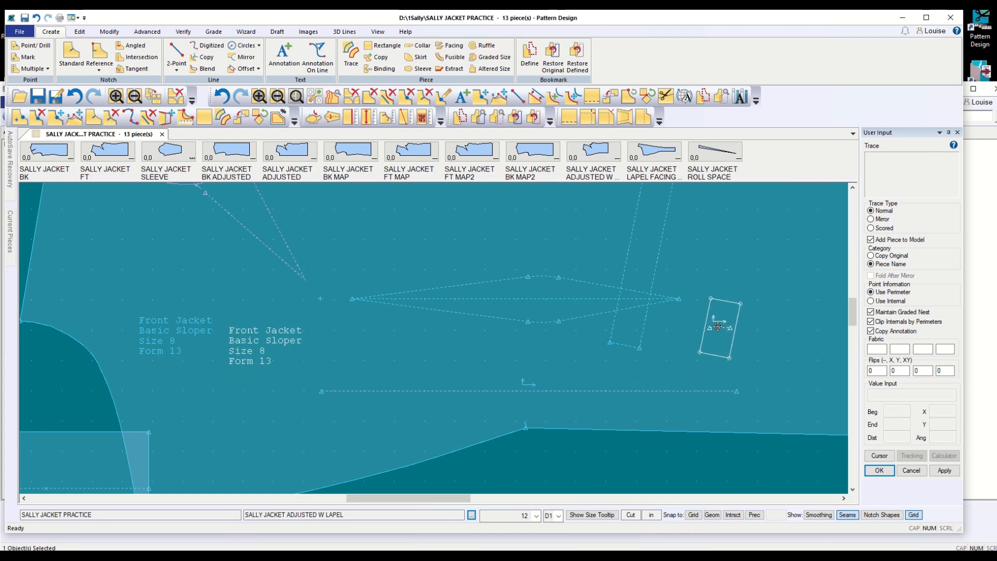
left_click(744, 333)
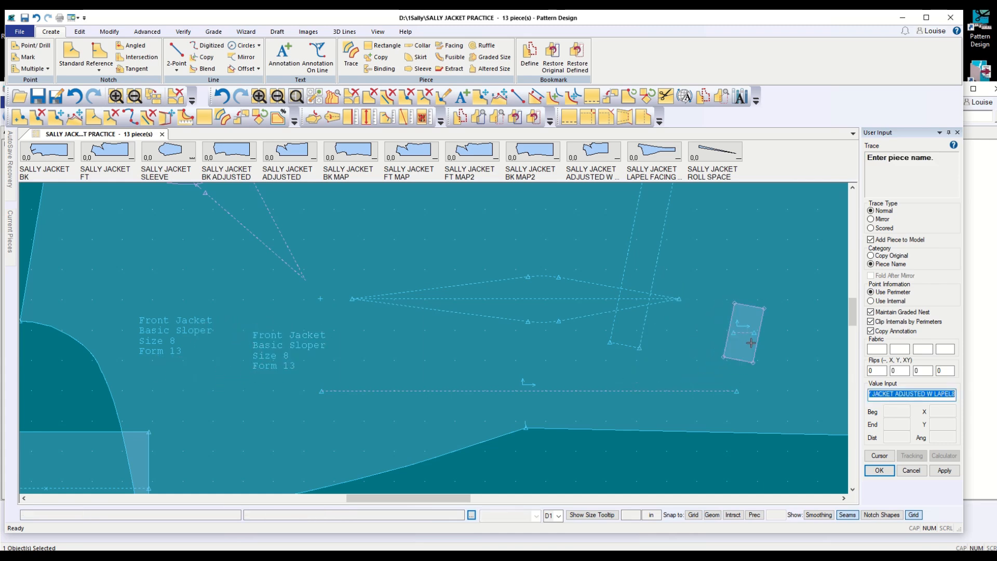
left_click(879, 469)
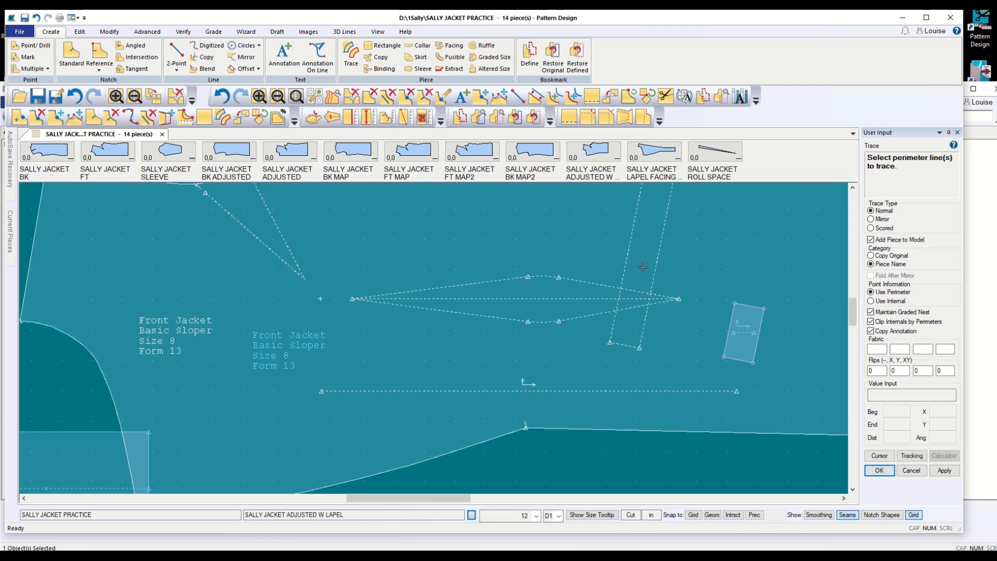
Draw a vertical 2-point line about 1.36 in long downward from where the pocket's hem-side edge crosses the waist dart's upper leg
scroll(641, 280, "up", 2)
scroll(640, 279, "up", 3)
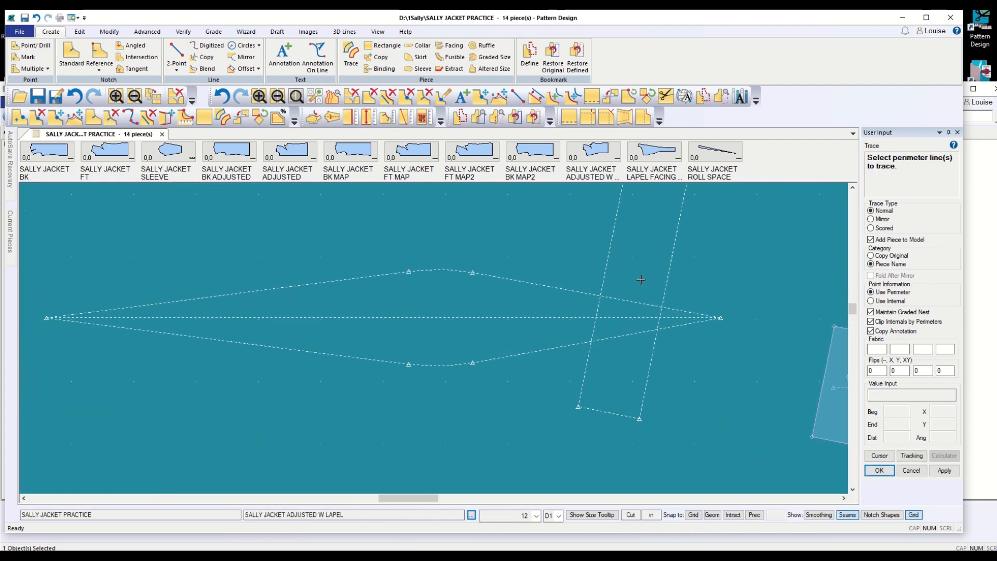
scroll(641, 280, "down", 1)
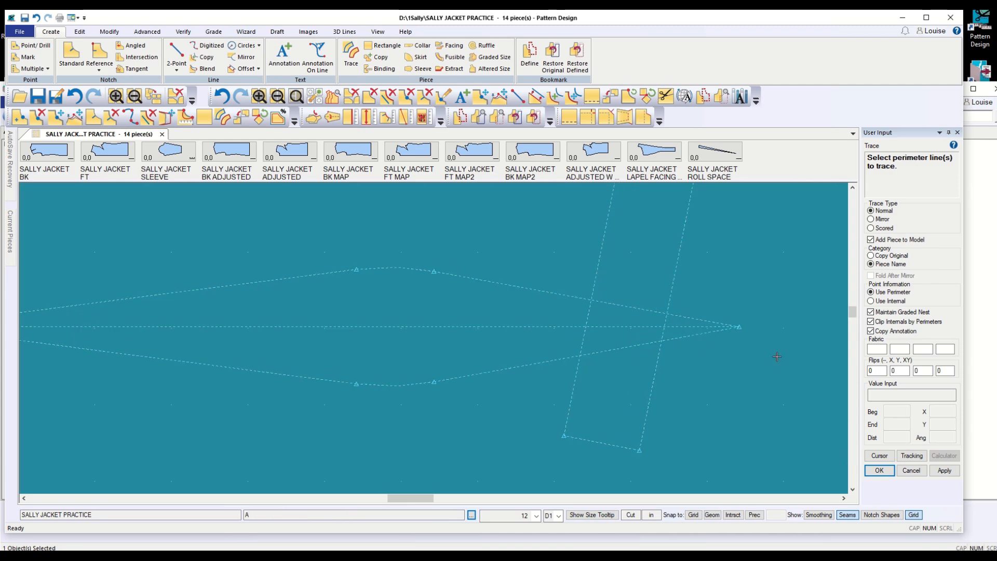
scroll(676, 375, "down", 2)
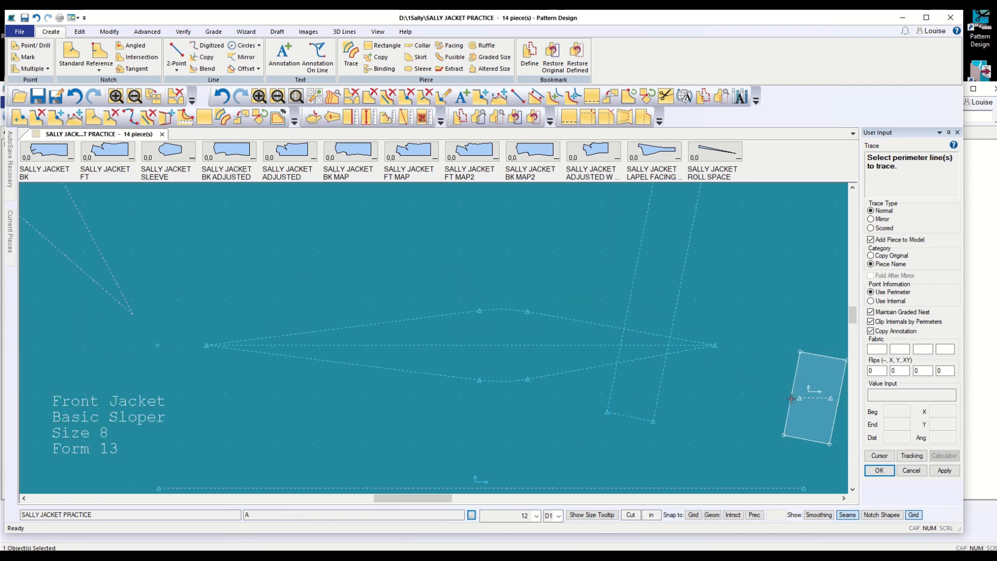
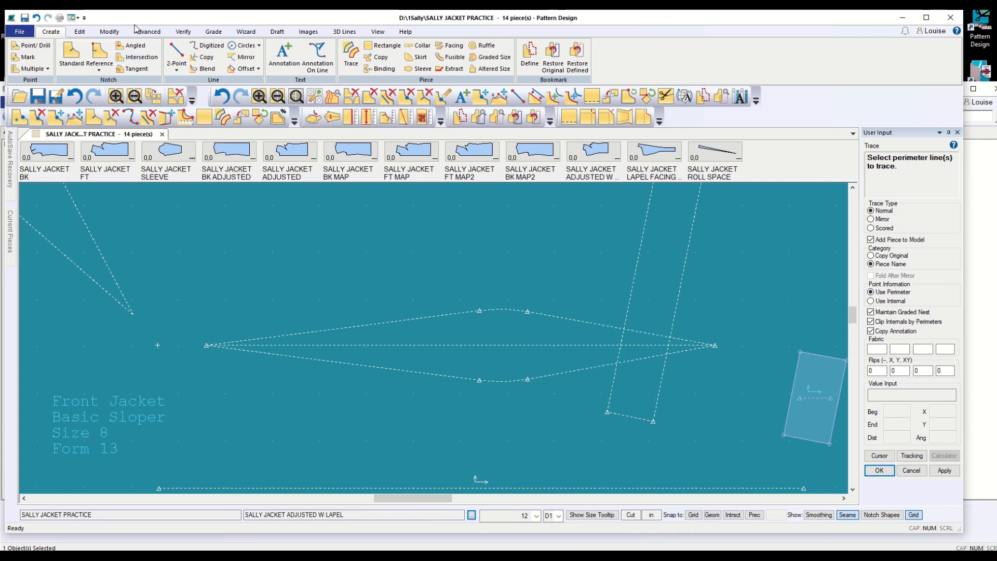
left_click(179, 56)
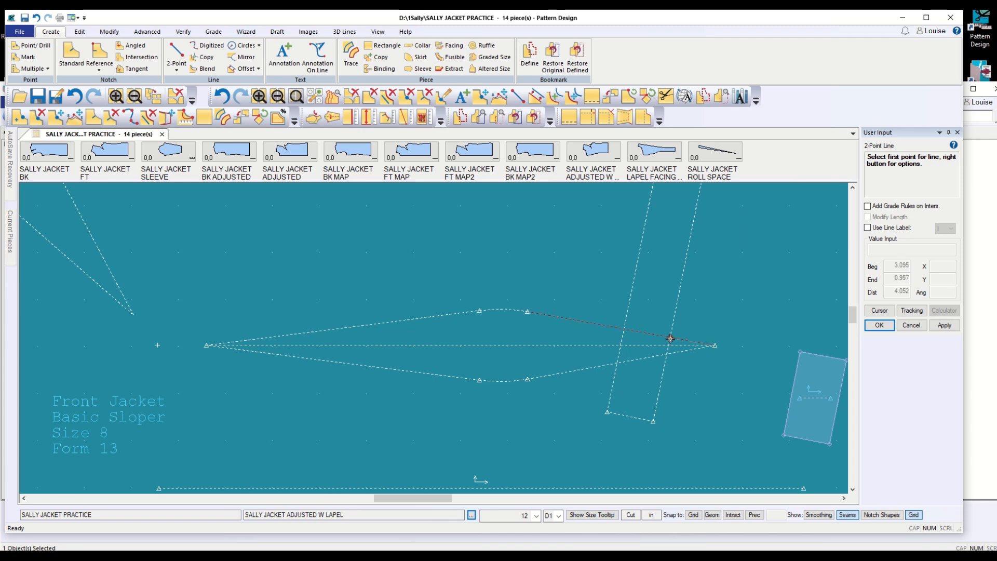
left_click(670, 338)
right_click(729, 436)
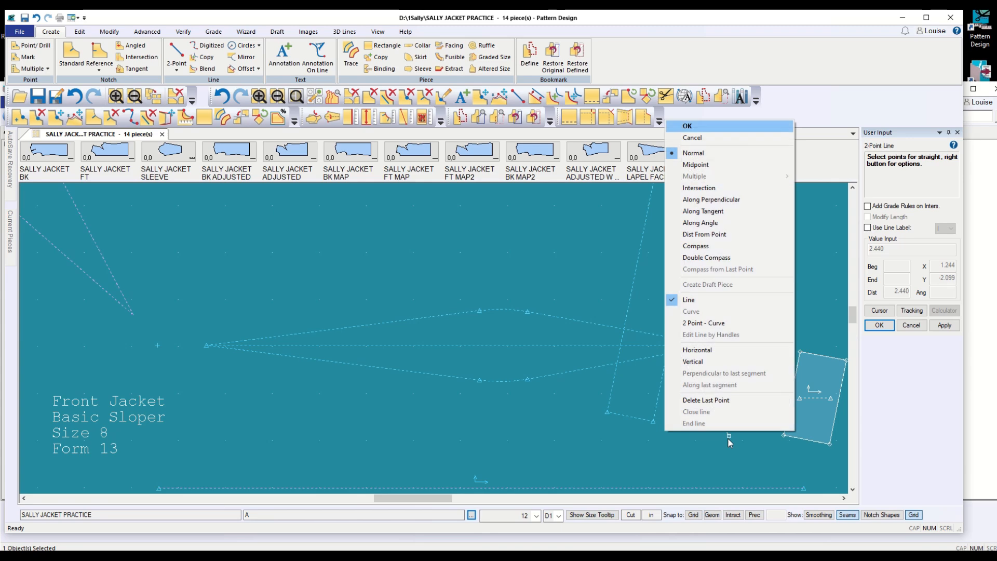
left_click(693, 361)
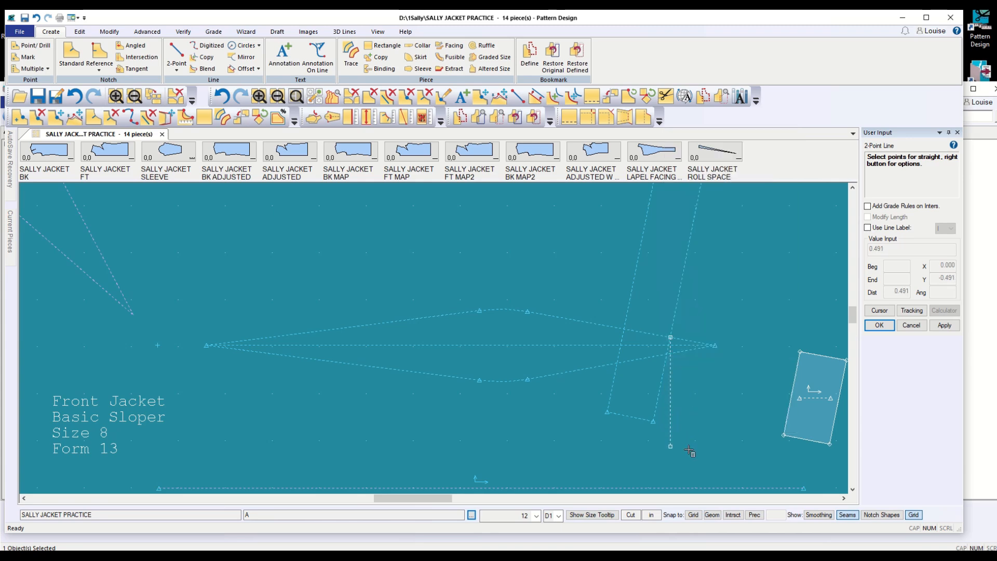
left_click(670, 401)
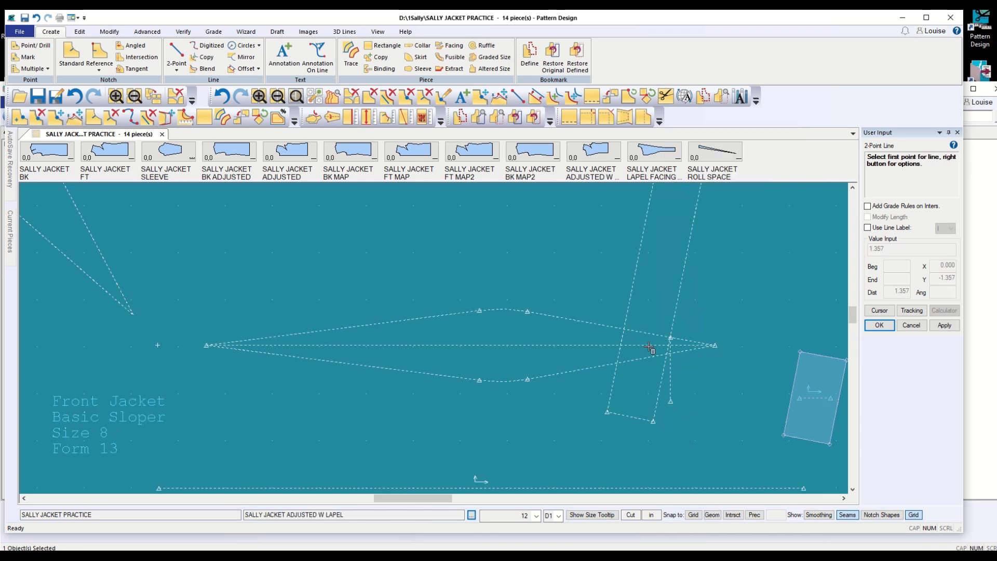
Draw a second vertical line about 2.64 in long downward from where the pocket's other long edge crosses the dart's upper leg
left_click(623, 329)
right_click(621, 450)
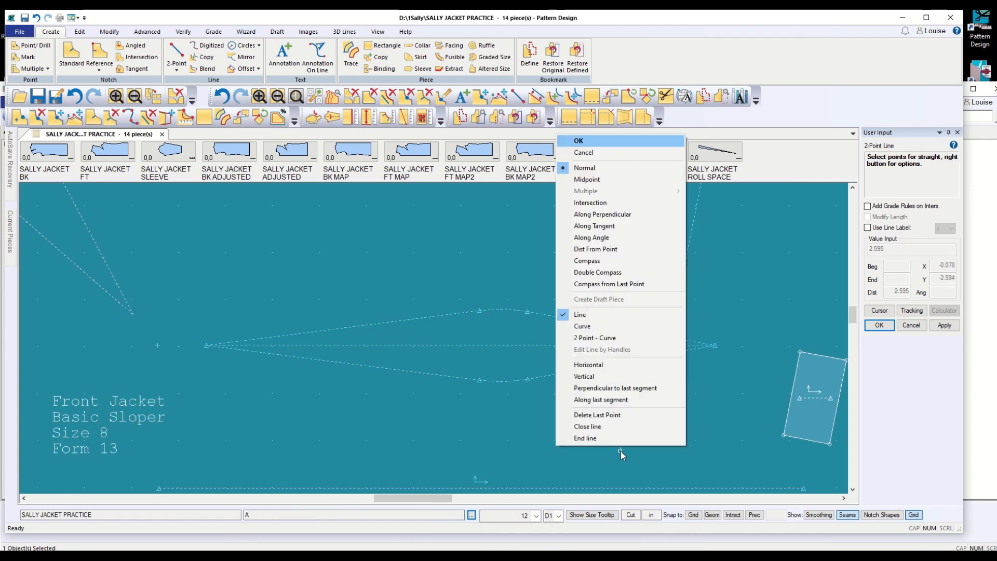
left_click(584, 376)
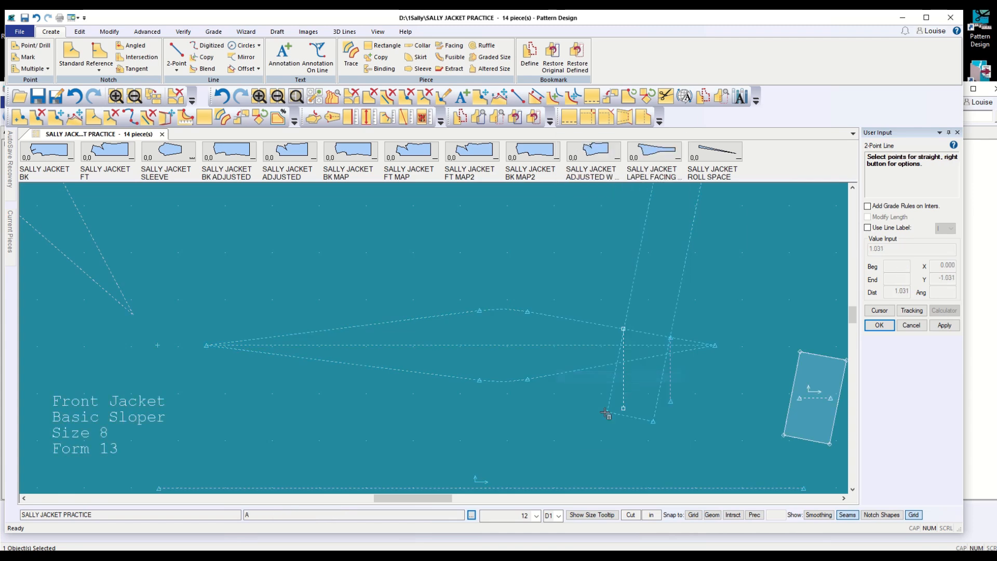
left_click(623, 453)
scroll(653, 359, "up", 3)
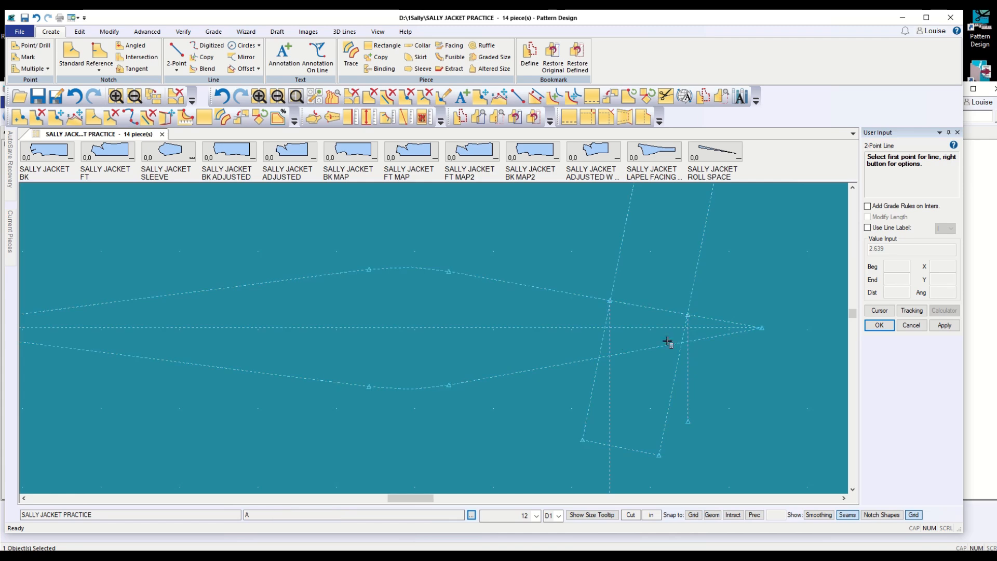
scroll(703, 419, "down", 1)
key("Escape")
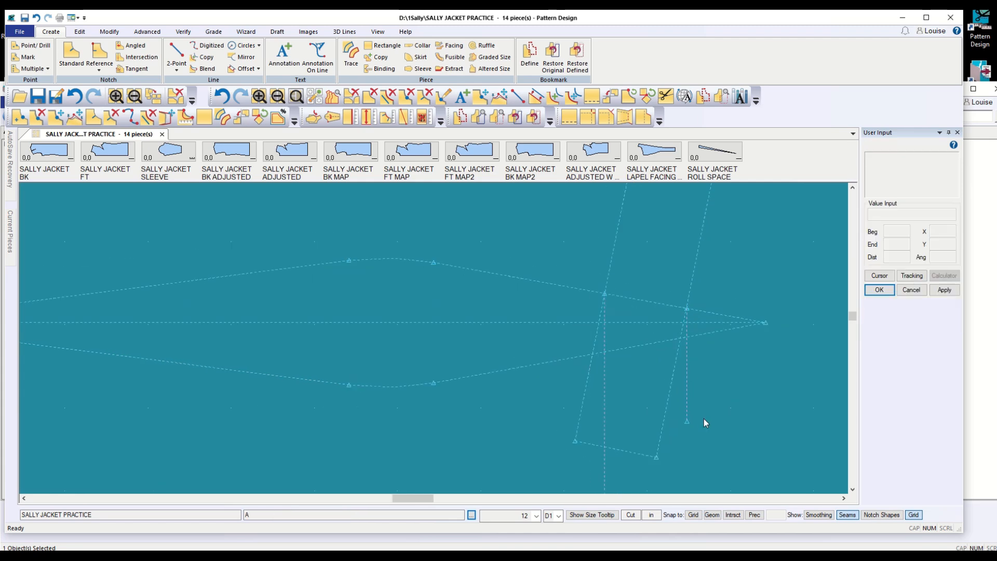
scroll(700, 419, "down", 3)
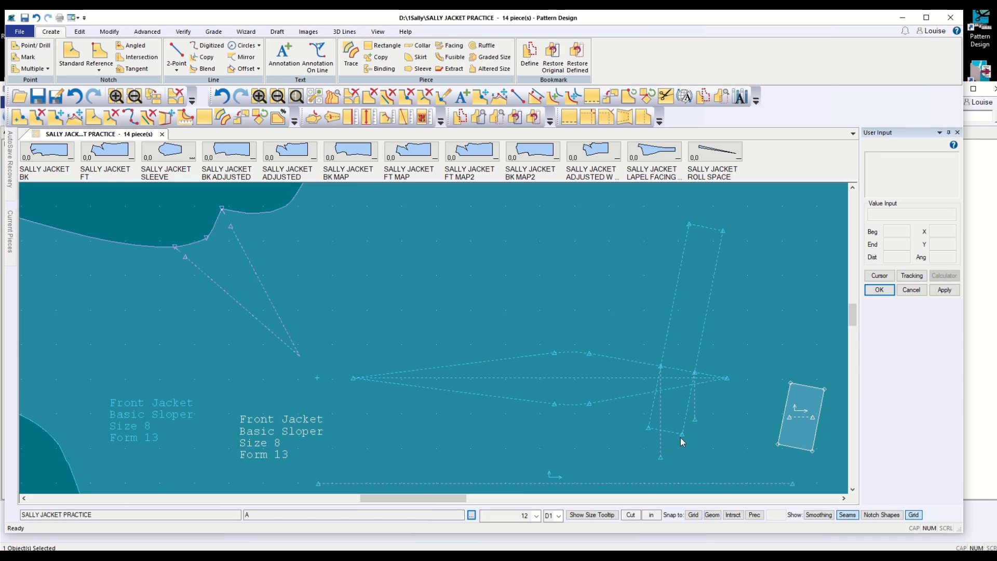
Move traced piece A onto the pocket's lower end, with its hem-side upper corner where the vertical line meets the dart's lower leg
left_click(109, 31)
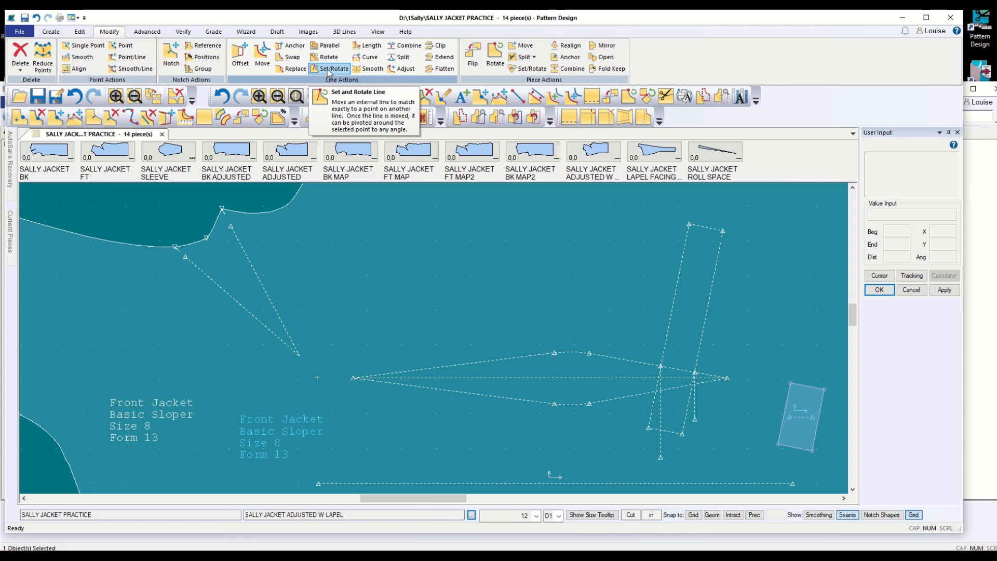
left_click(528, 69)
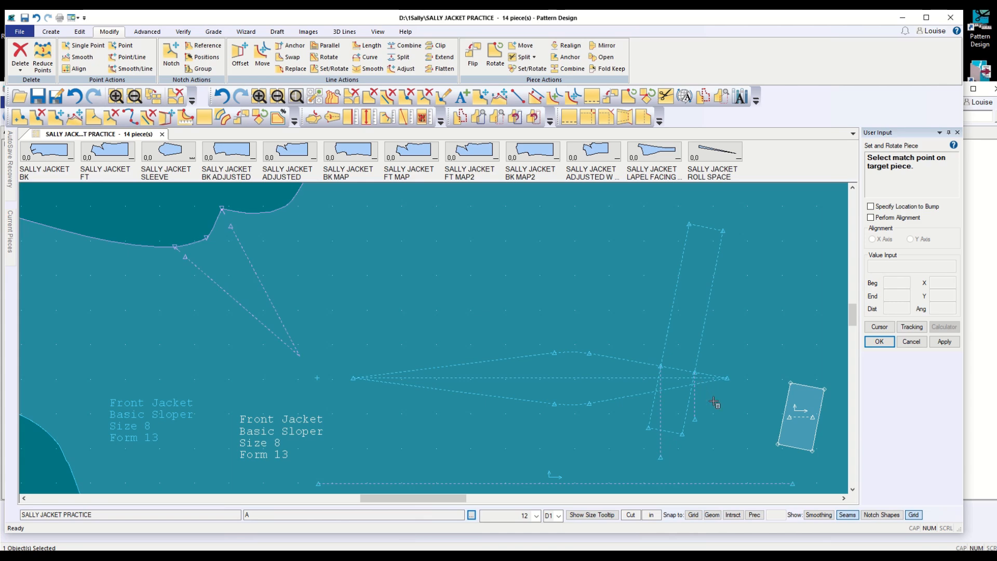
scroll(697, 395, "up", 1)
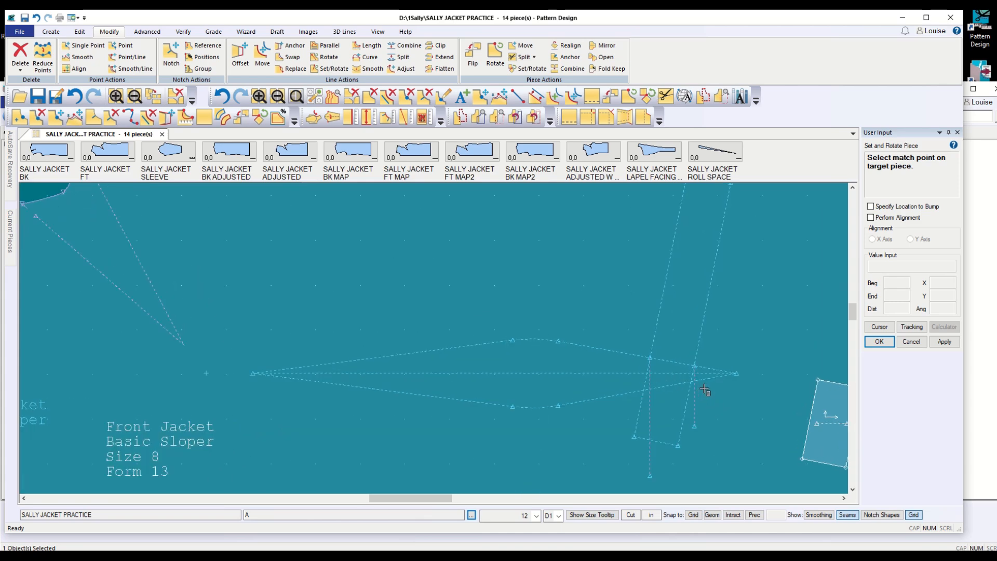
scroll(706, 393, "up", 1)
left_click(914, 345)
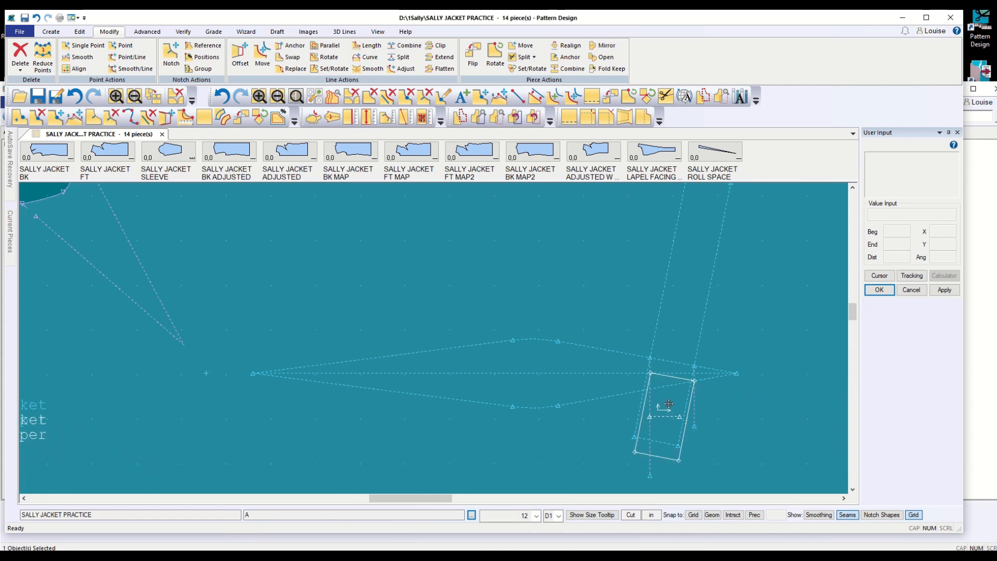
left_click(670, 408)
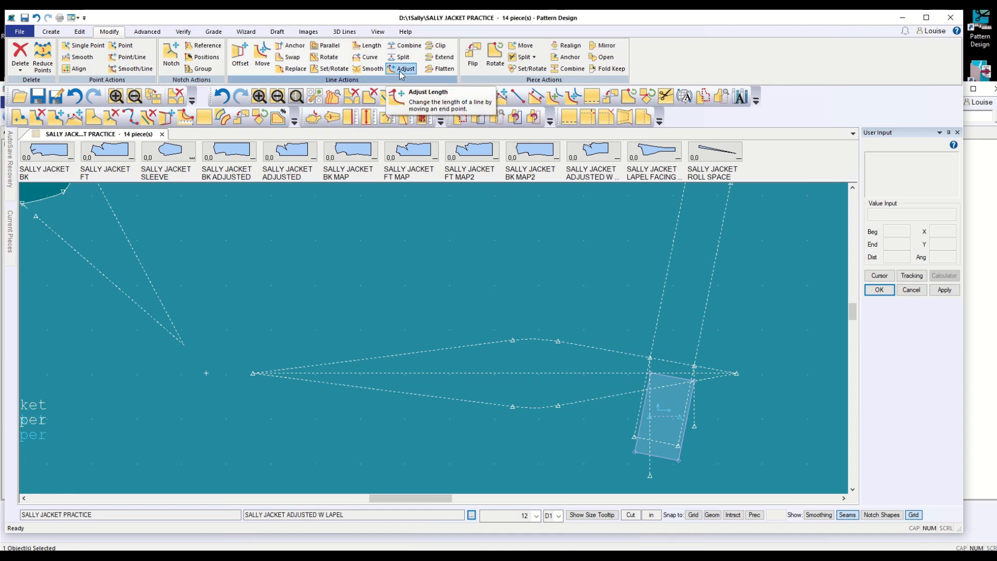
Rotate piece A about its hem-side upper corner until its upper edge lies along the waist dart's lower leg
left_click(495, 54)
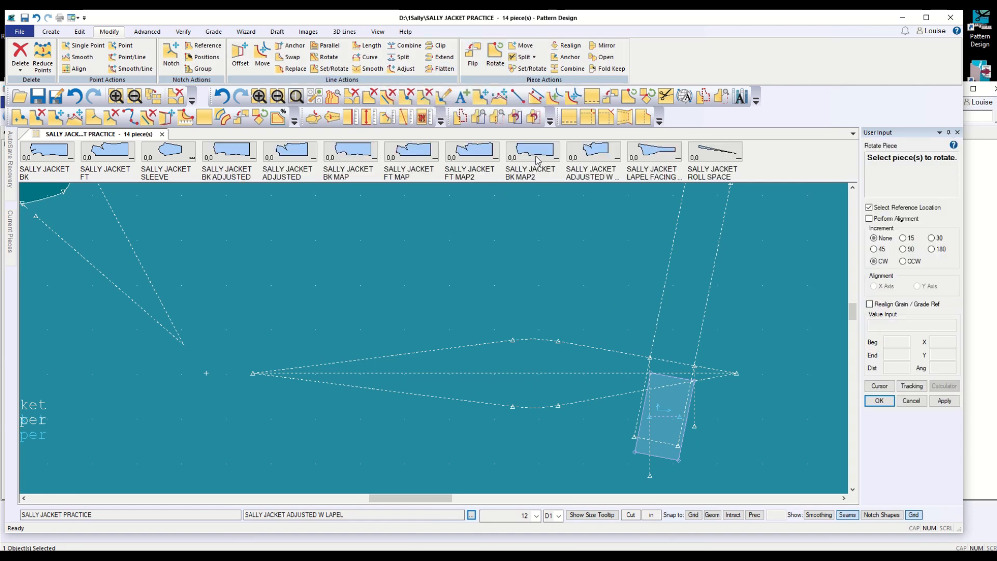
left_click(682, 400)
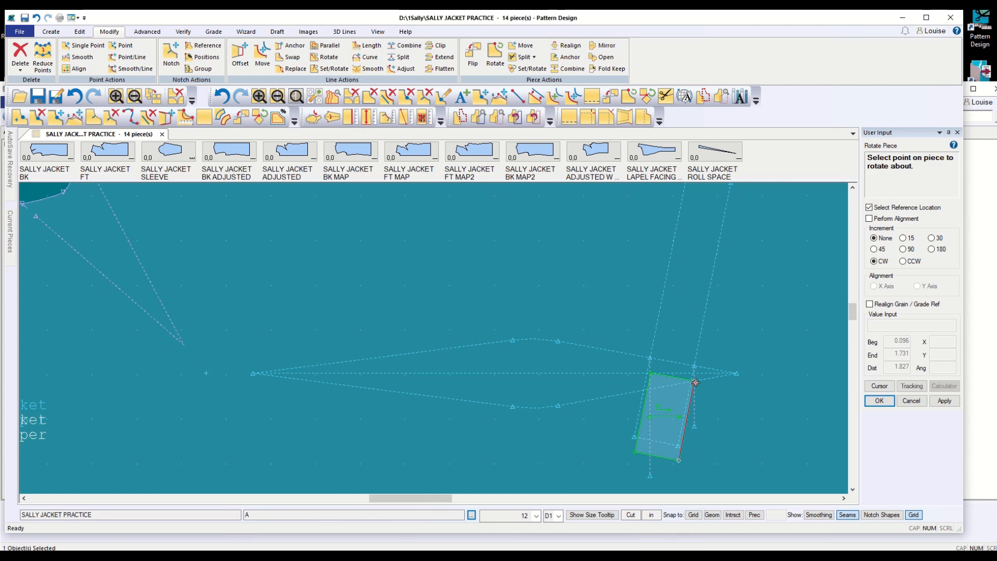
left_click(694, 381)
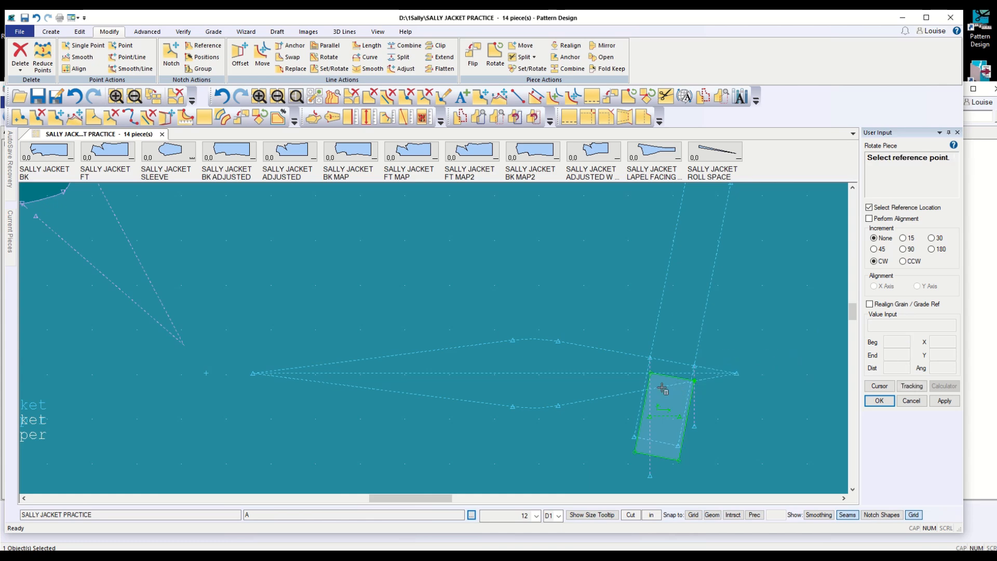
left_click(634, 447)
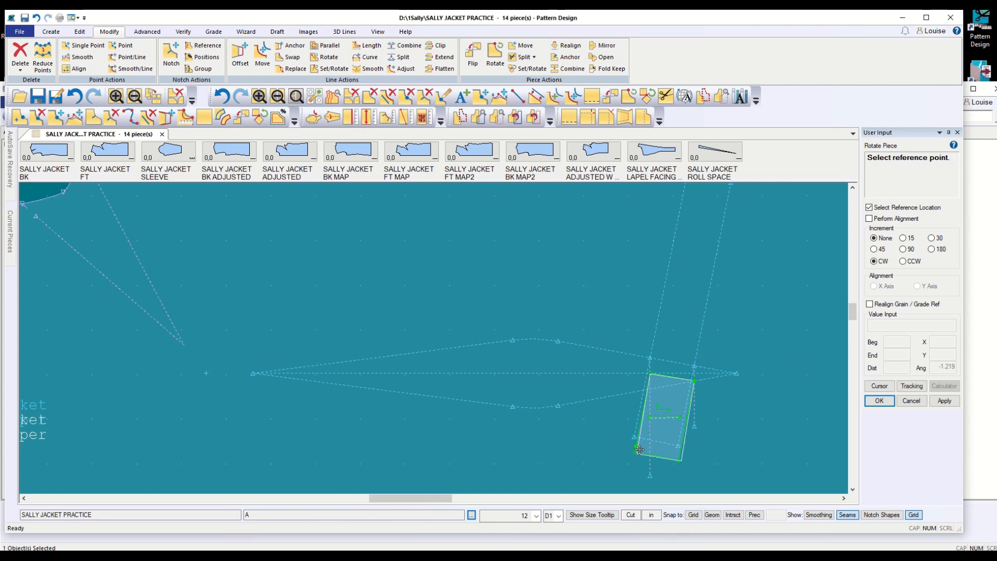
left_click(661, 466)
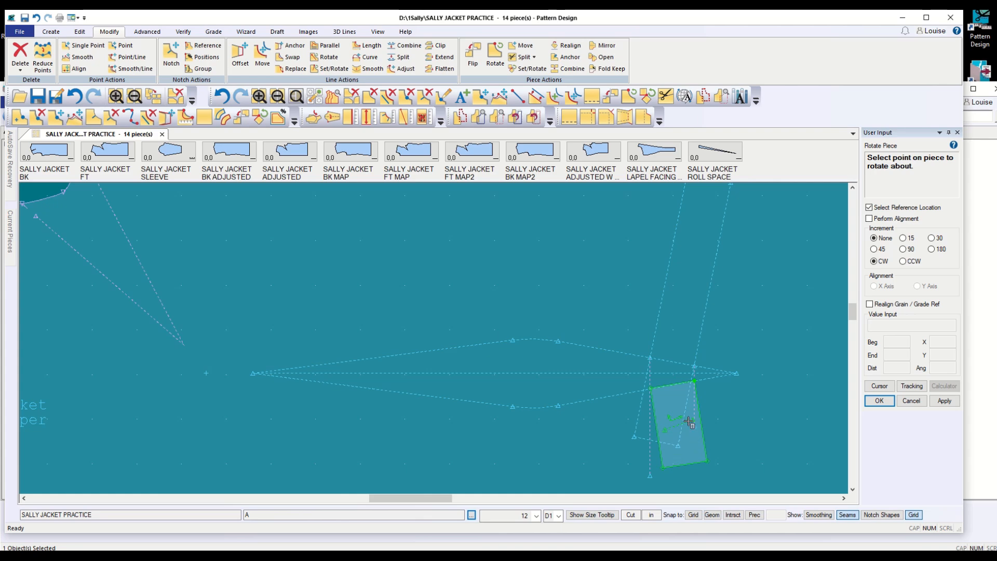
scroll(683, 417, "up", 3)
scroll(680, 417, "up", 2)
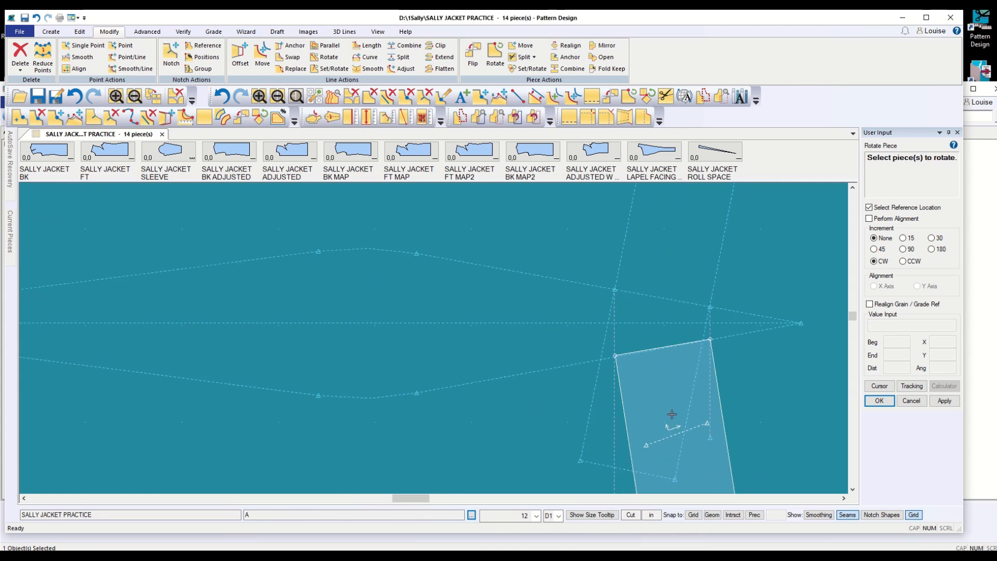
left_click(910, 403)
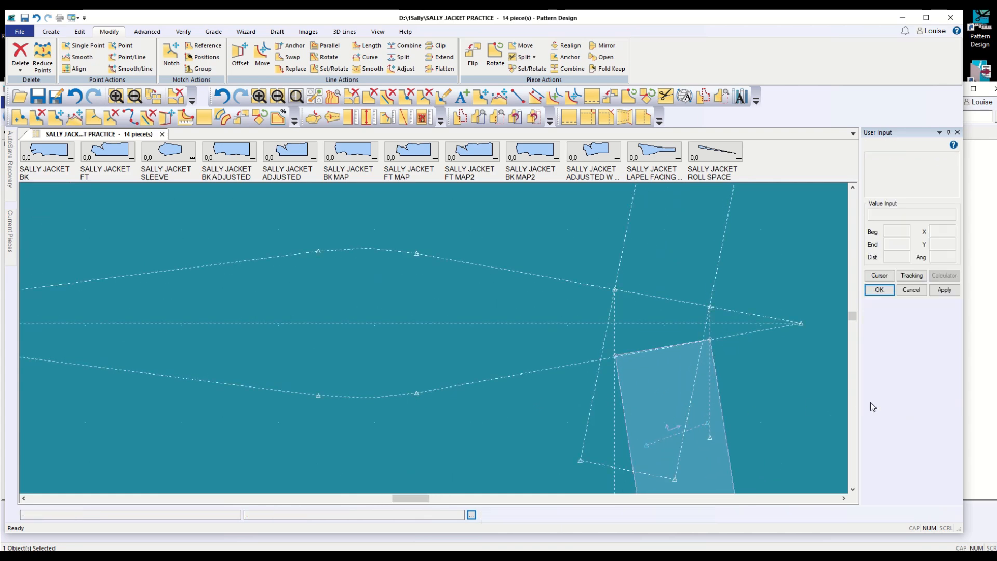
Nudge piece A so its upper edge sits on the dart's lower leg between the two vertical lines
left_click(653, 397)
left_click_drag(653, 398, 652, 398)
scroll(686, 418, "up", 1)
scroll(687, 419, "down", 3)
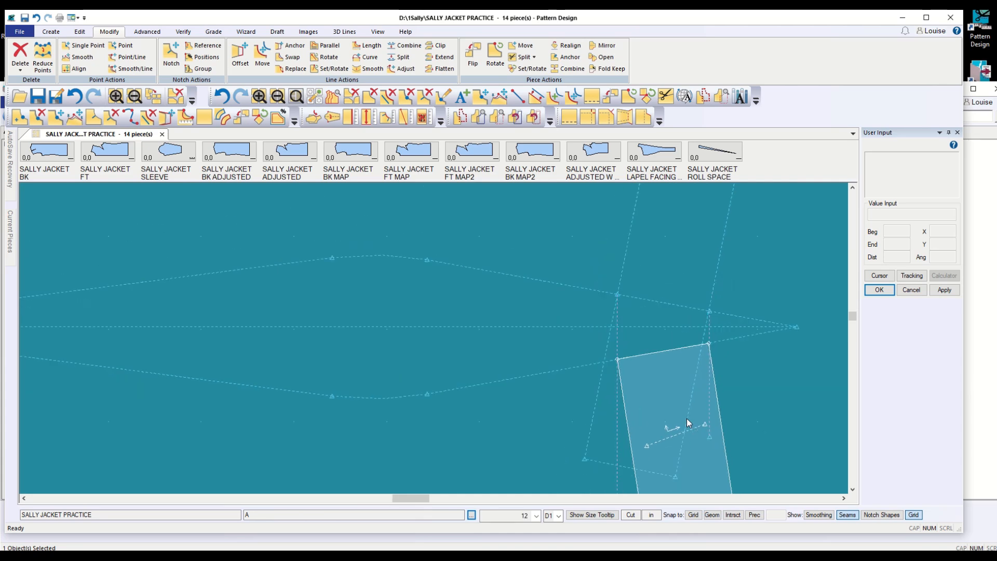
scroll(672, 415, "down", 1)
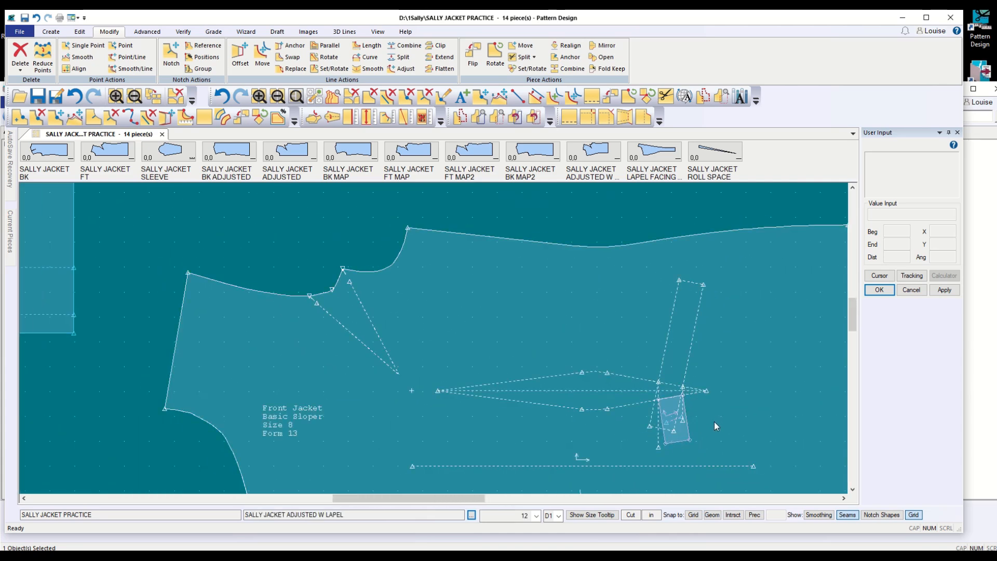
Undo the last displacement of piece A from the dart's lower leg
scroll(672, 423, "up", 2)
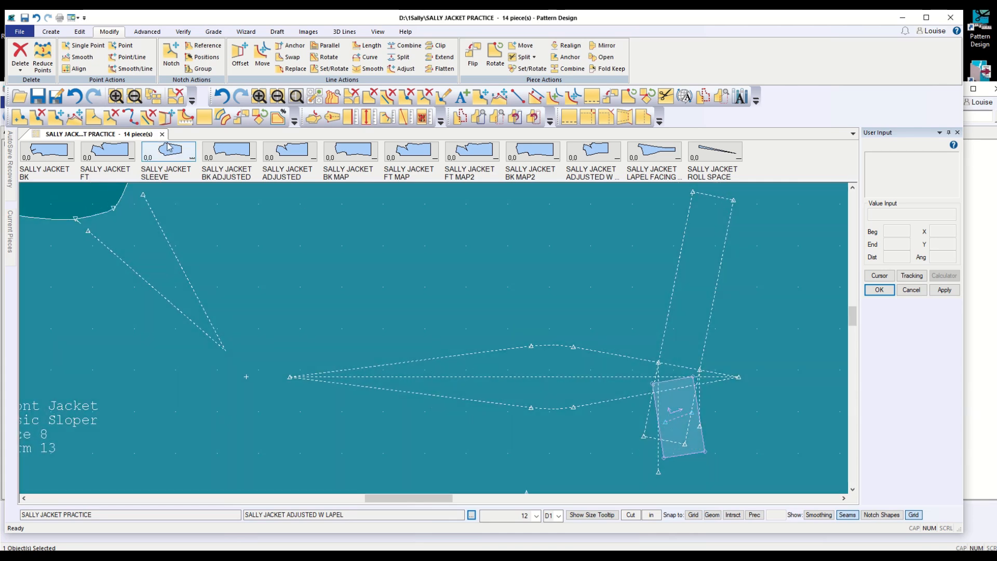
left_click(36, 18)
left_click(653, 456)
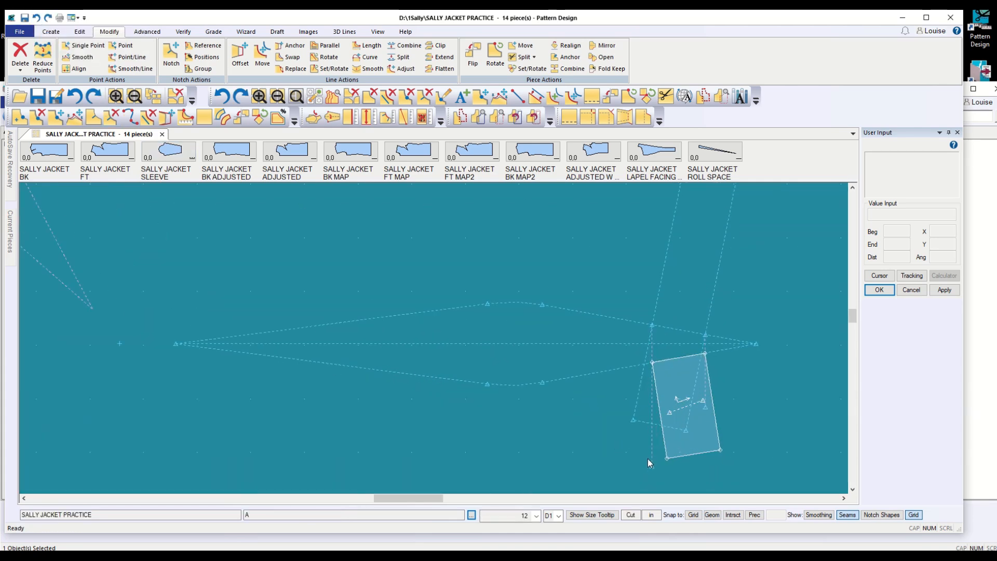
Copy piece A's side and end lines onto the SALLY JACKET ADJUSTED W LAPEL front at the pocket's lower end
scroll(628, 469, "down", 3)
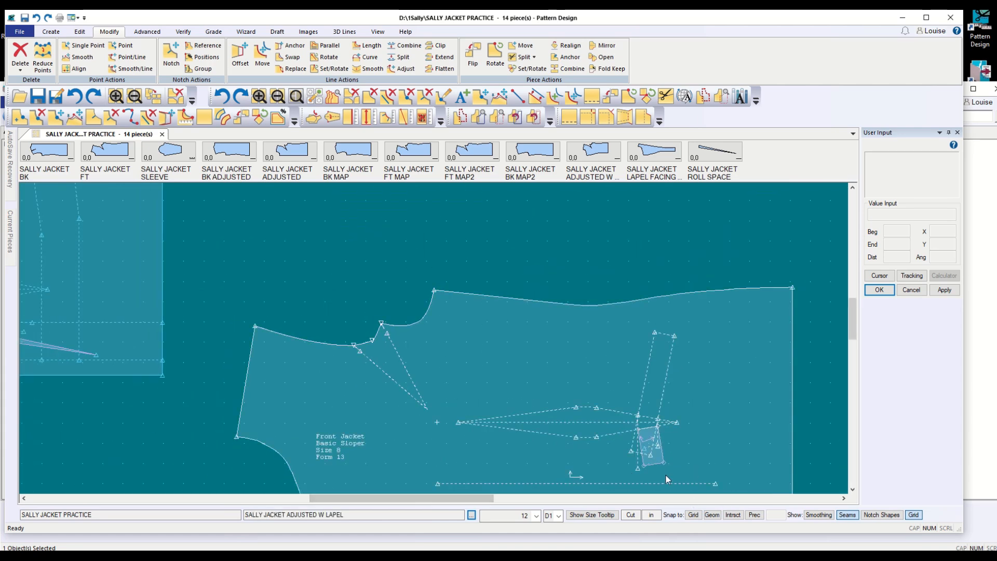
left_click(660, 477)
left_click_drag(852, 318, 851, 328)
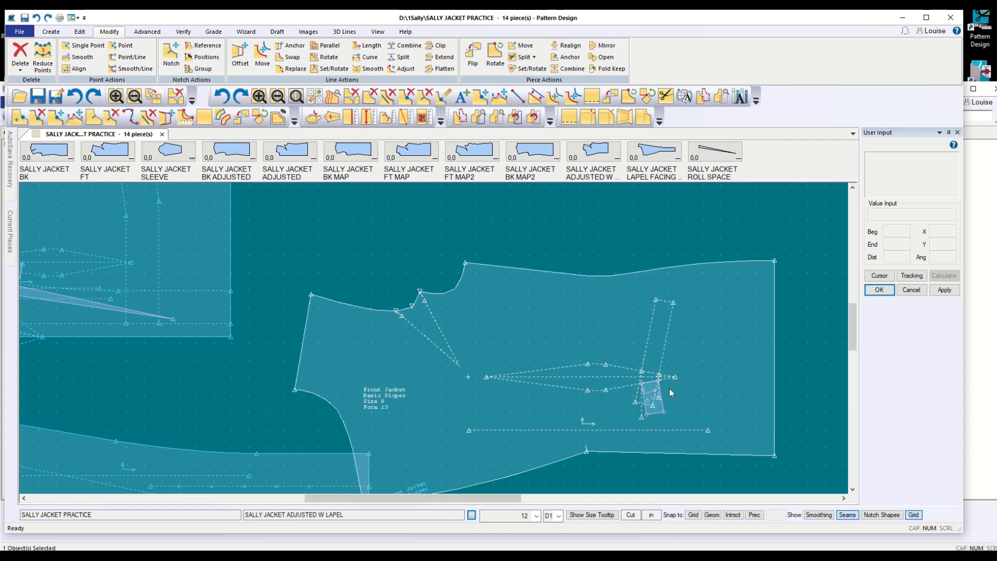
left_click(49, 32)
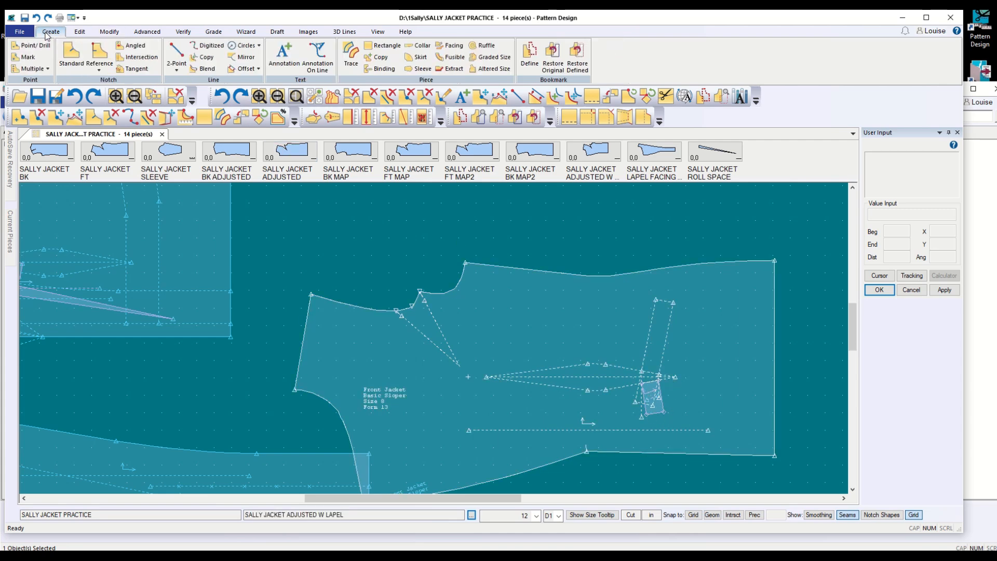
left_click(205, 57)
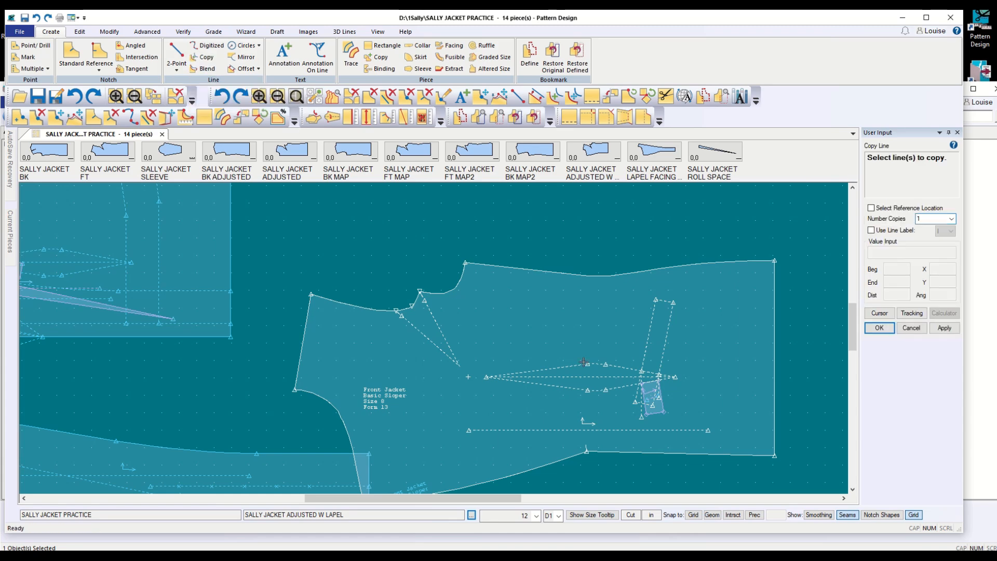
left_click(663, 404)
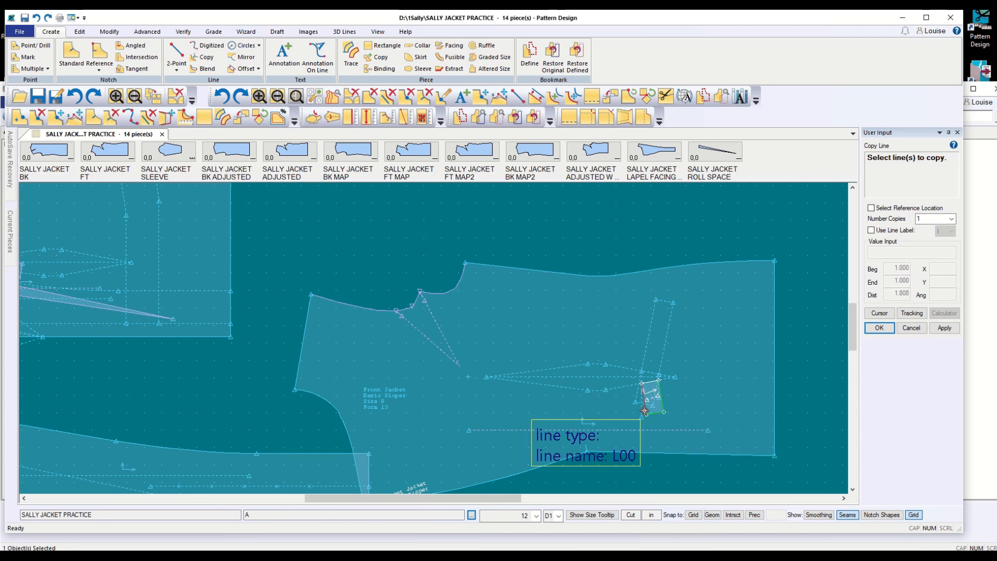
left_click(647, 387)
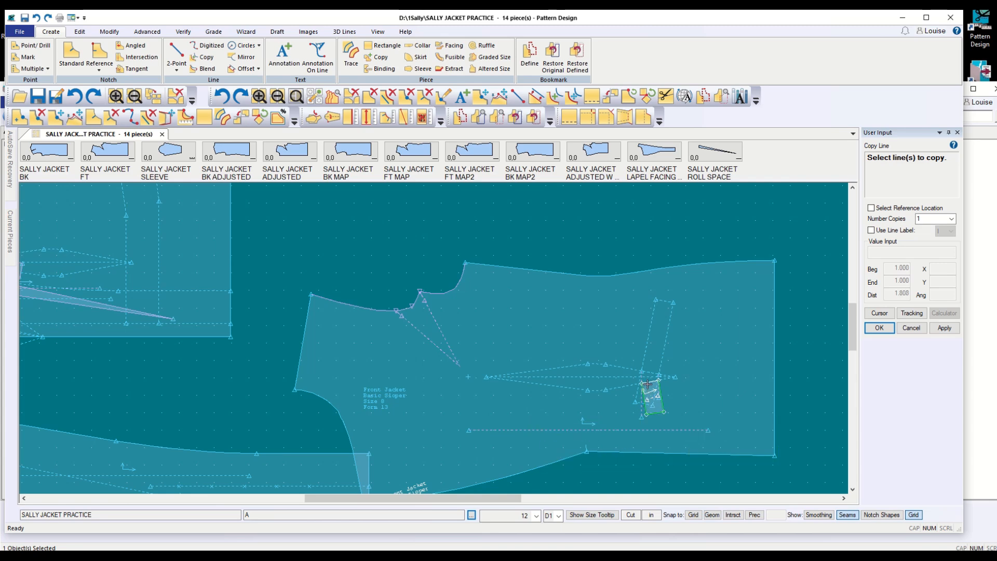
right_click(647, 388)
left_click(893, 329)
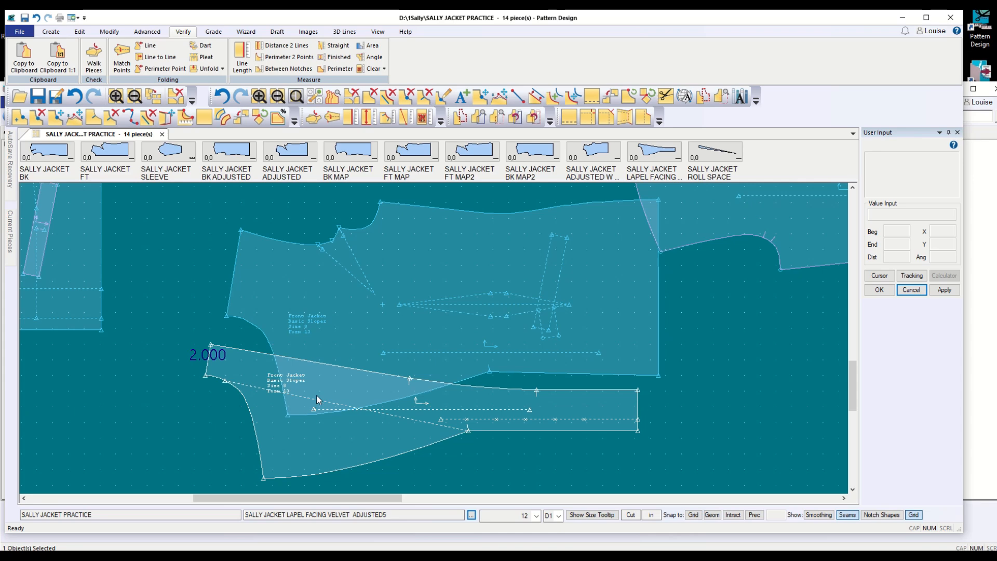
Move the SALLY JACKET ADJUSTED W LAPEL front up and away from the velvet lapel facing
left_click(336, 287)
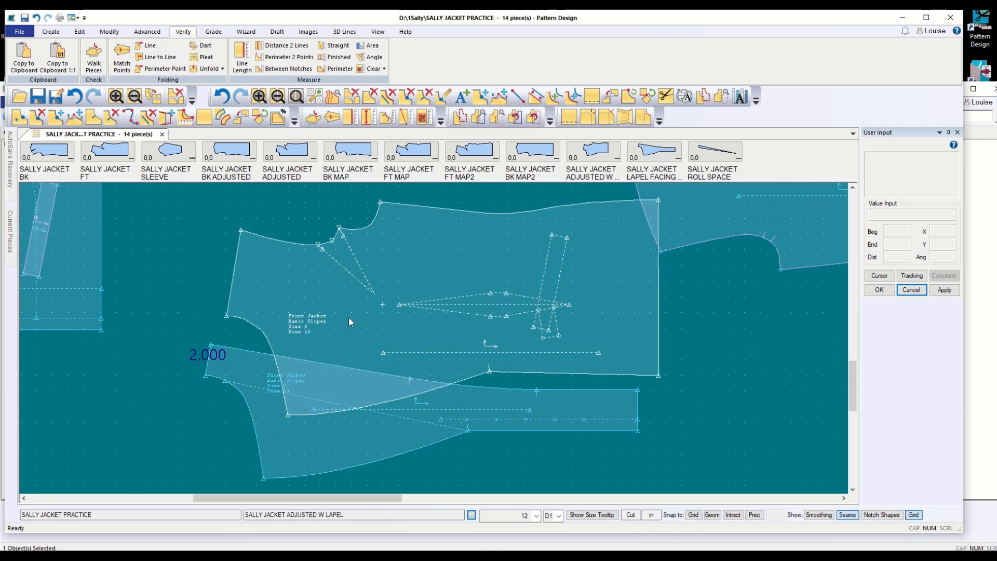
left_click_drag(348, 316, 301, 267)
left_click(387, 398)
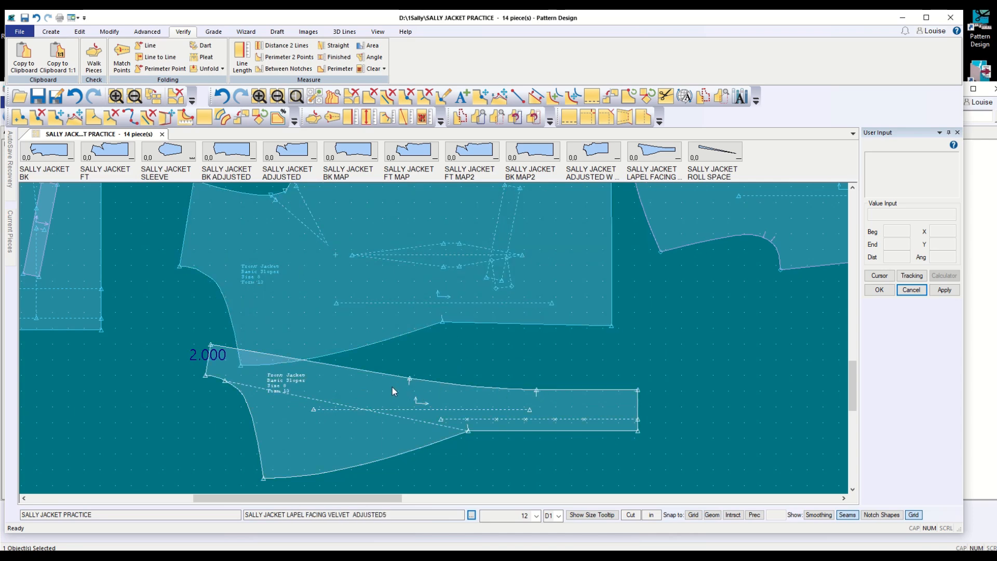
left_click(250, 311)
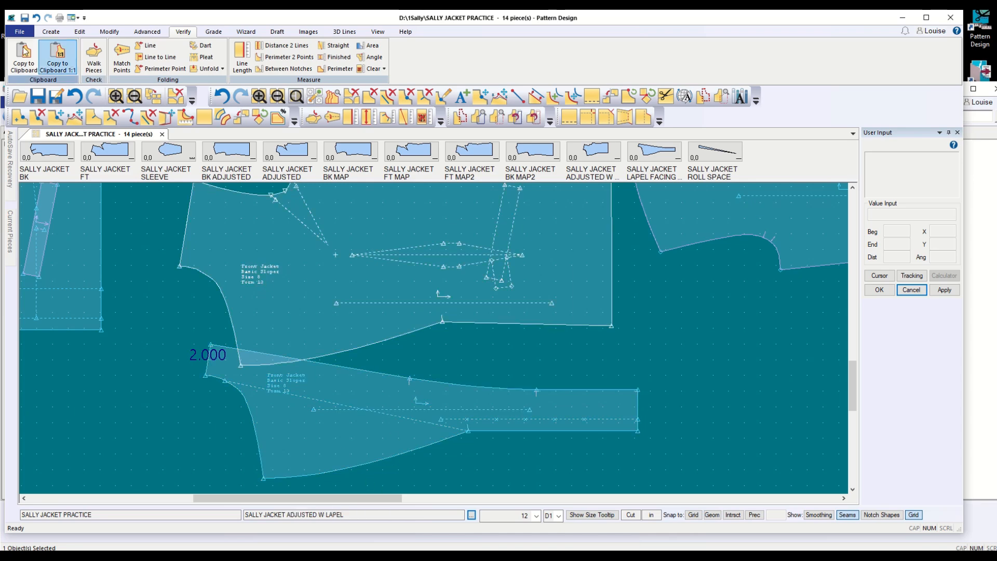
Save the SALLY JACKET ADJUSTED W LAPEL front and the velvet lapel facing as pieces
left_click(24, 18)
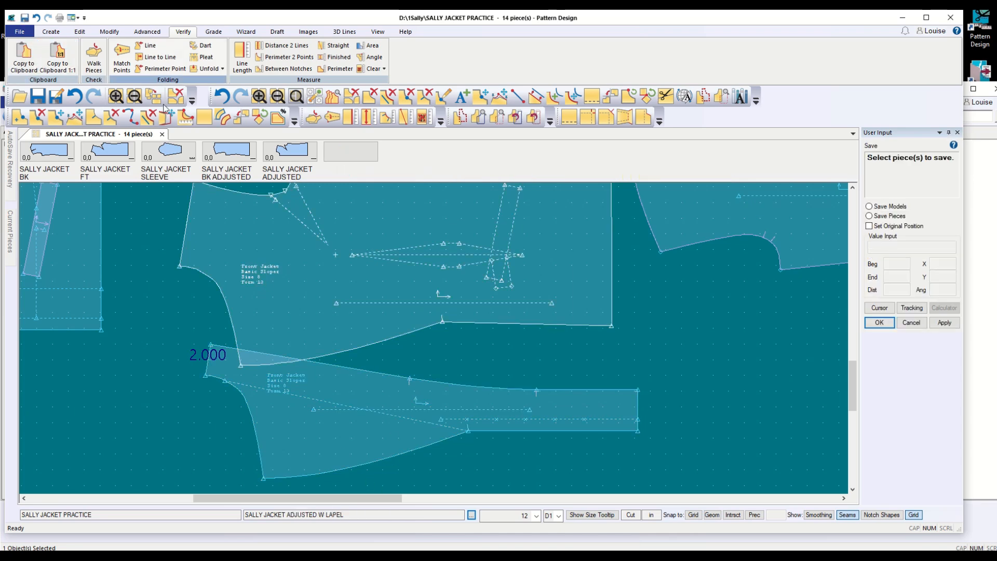
right_click(310, 226)
left_click(350, 433)
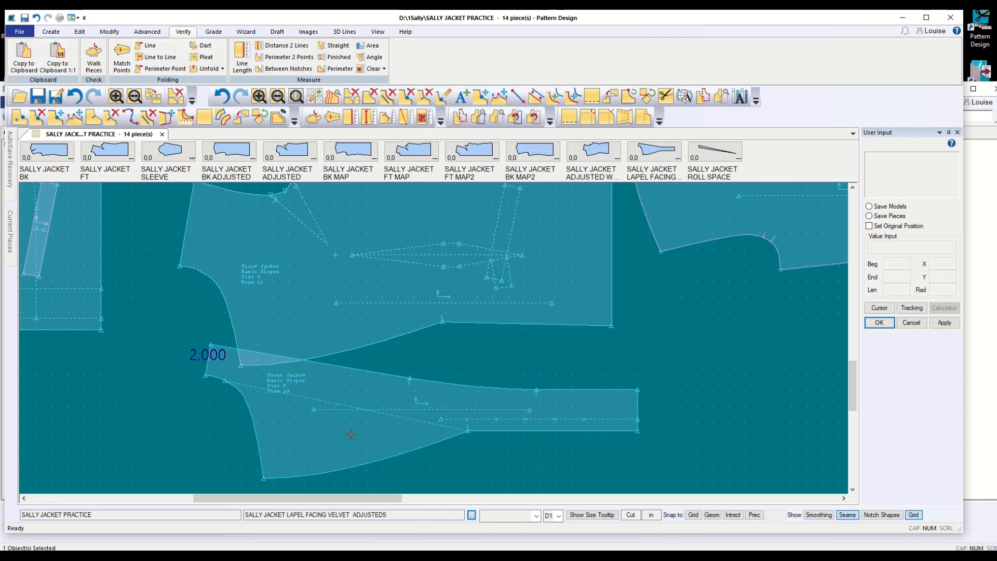
key("ctrl+s")
left_click(351, 434)
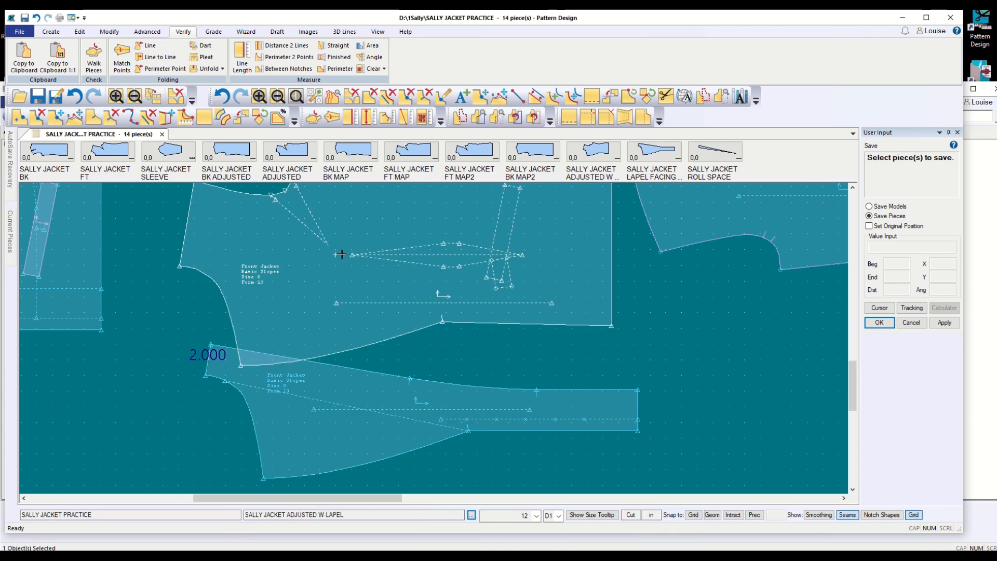
Try to save the SALLY JACKET ADJUSTED piece
scroll(273, 312, "down", 2)
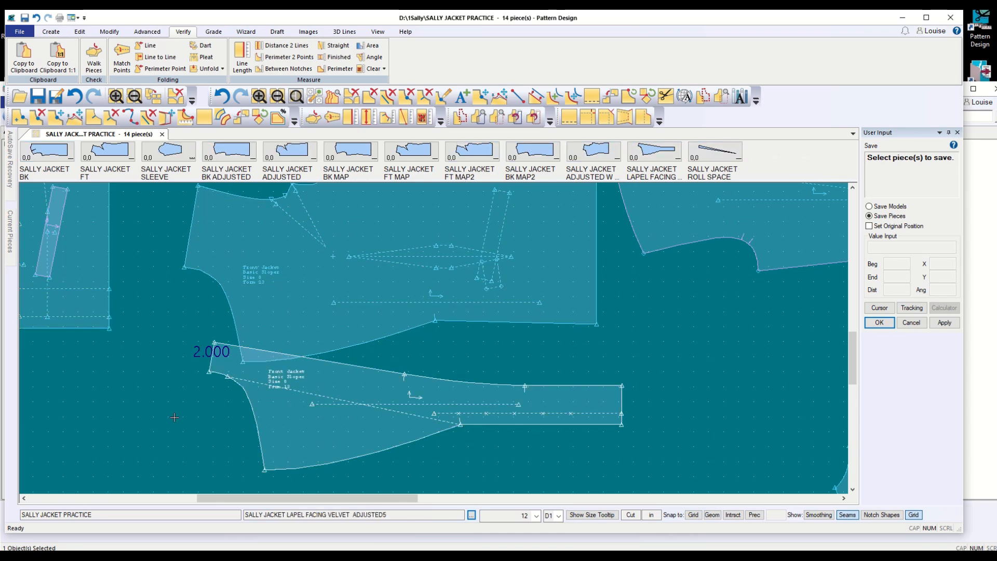
scroll(174, 418, "down", 4)
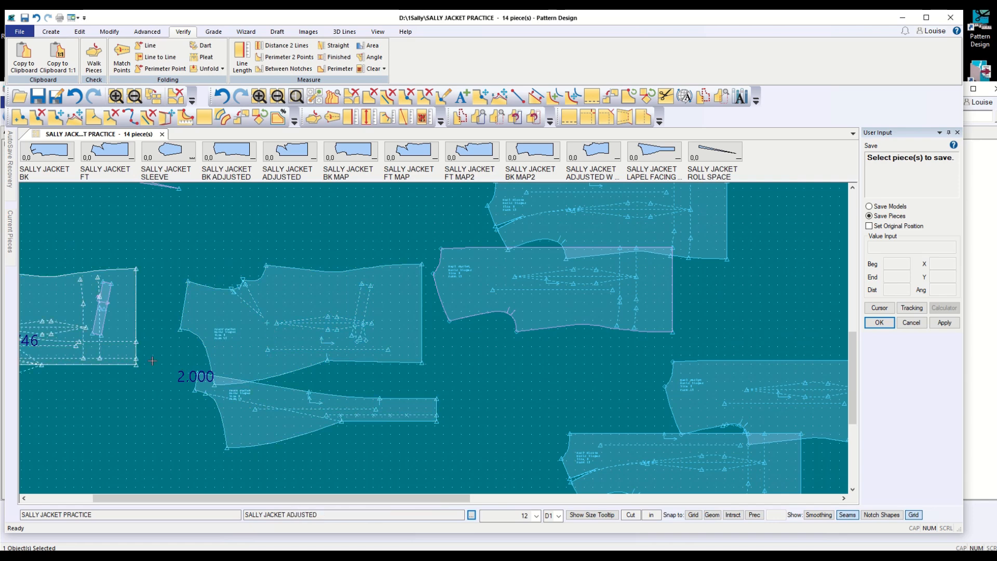
left_click(115, 356)
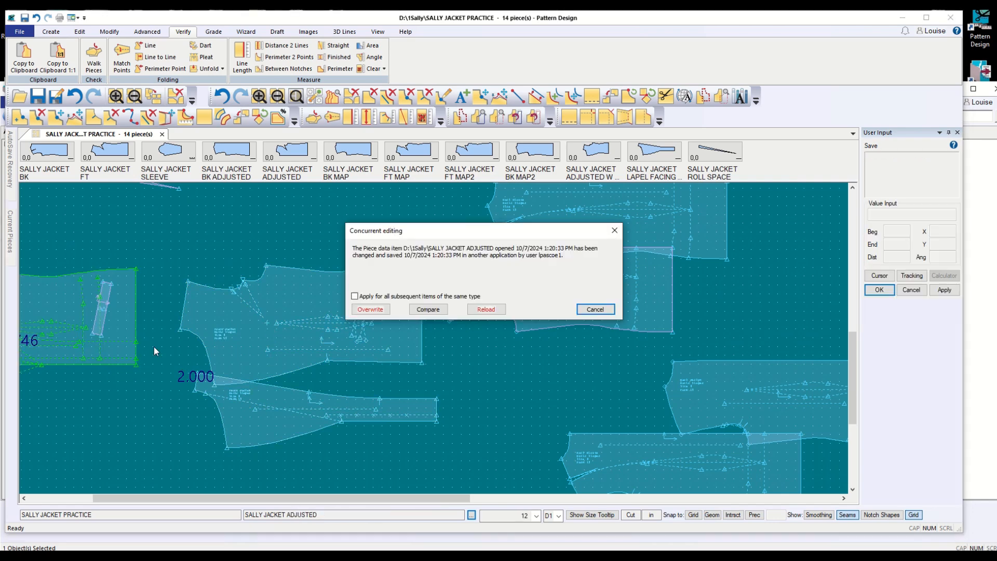
left_click(595, 309)
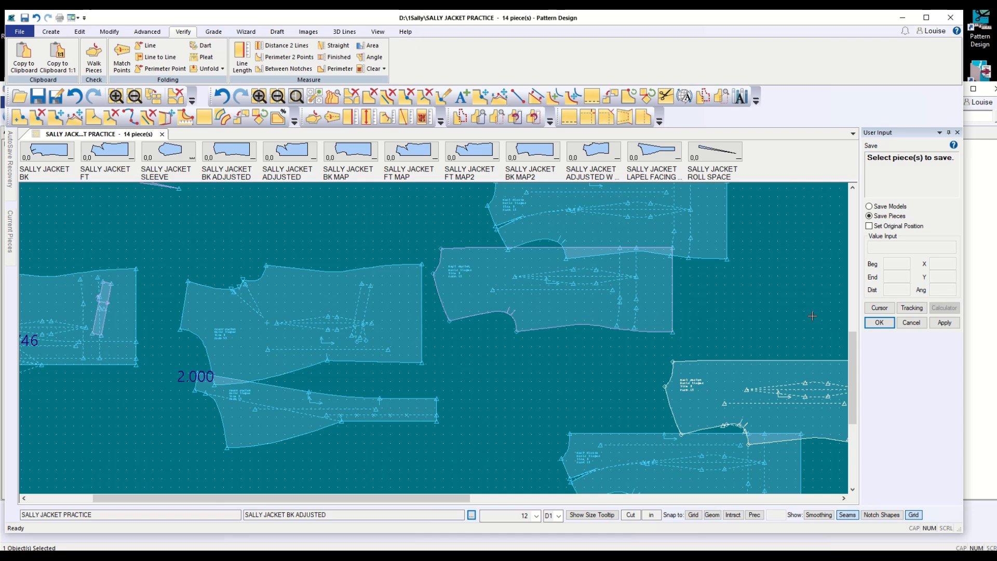
left_click(911, 322)
Clear the front and facing pieces aside and place SALLY JACKET BK just above SALLY JACKET BK ADJUSTED
left_click_drag(66, 334, 172, 275)
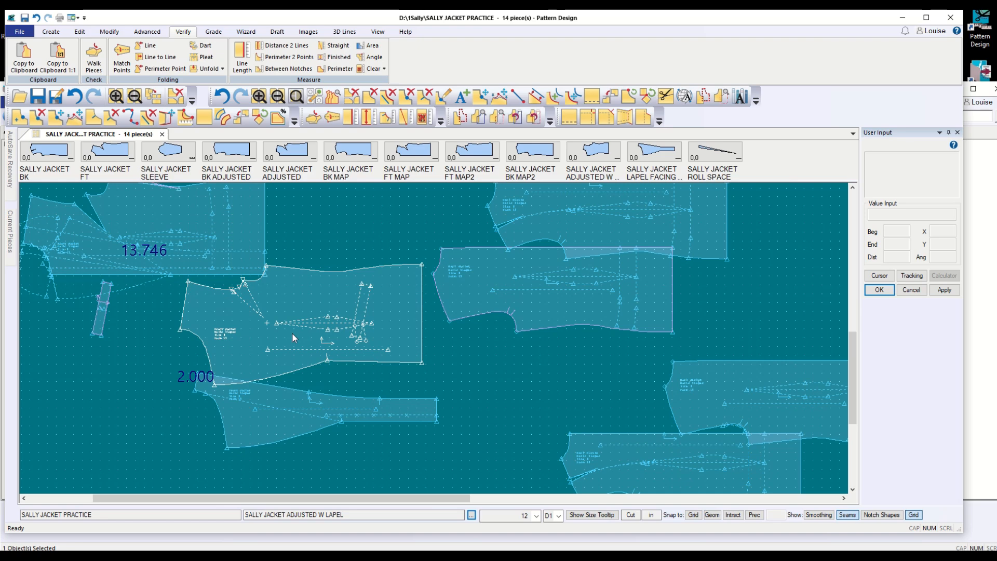
left_click_drag(269, 412, 93, 300)
left_click_drag(472, 300, 242, 410)
scroll(247, 421, "up", 2)
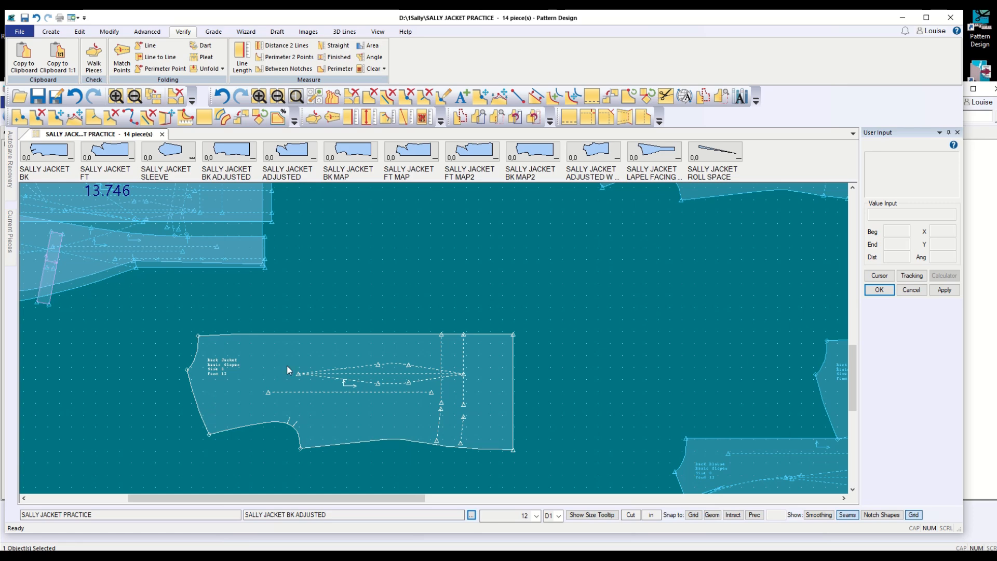
left_click_drag(706, 195, 442, 365)
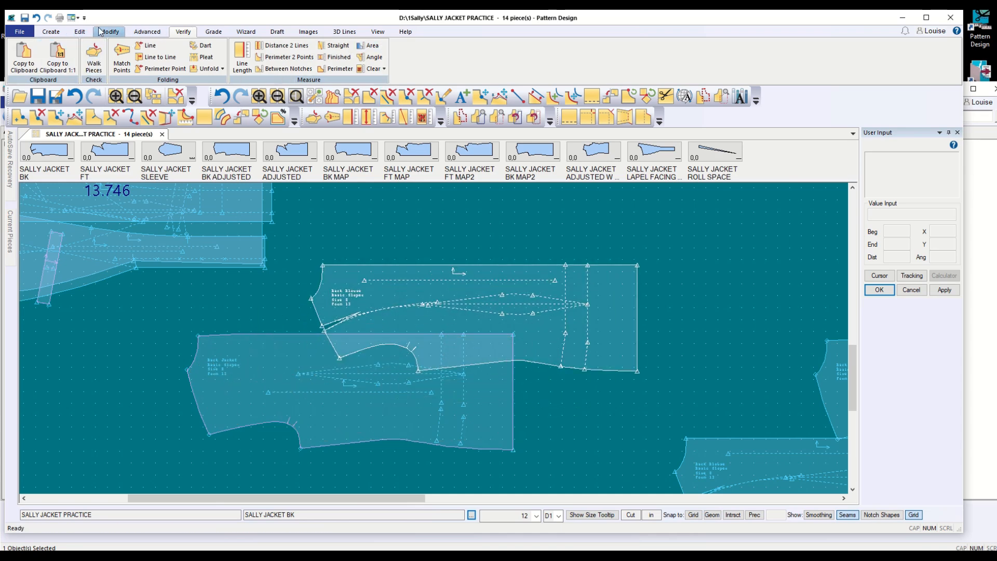
Measure the neckline lengths of SALLY JACKET BK ADJUSTED and SALLY JACKET BK
left_click(240, 54)
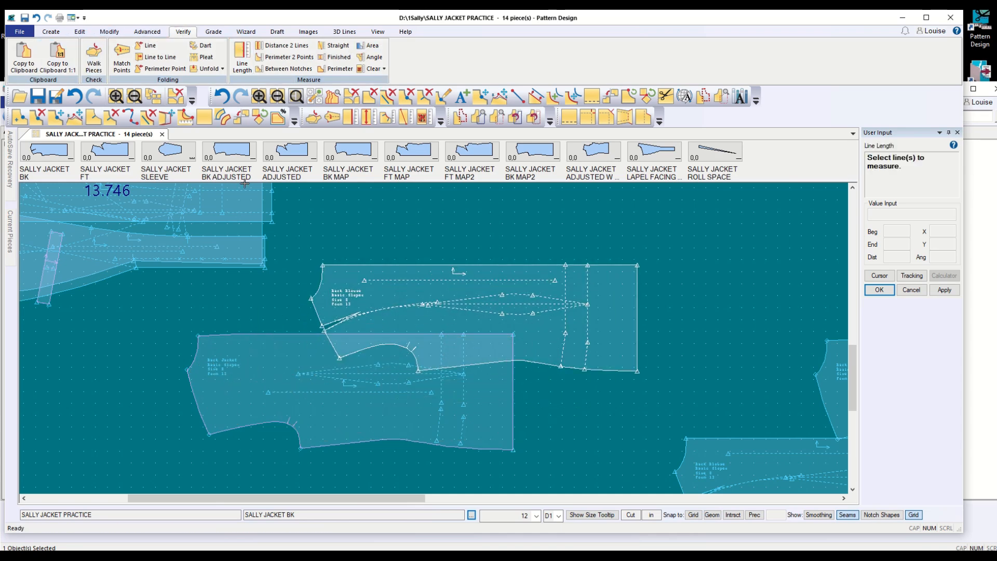
left_click(193, 357)
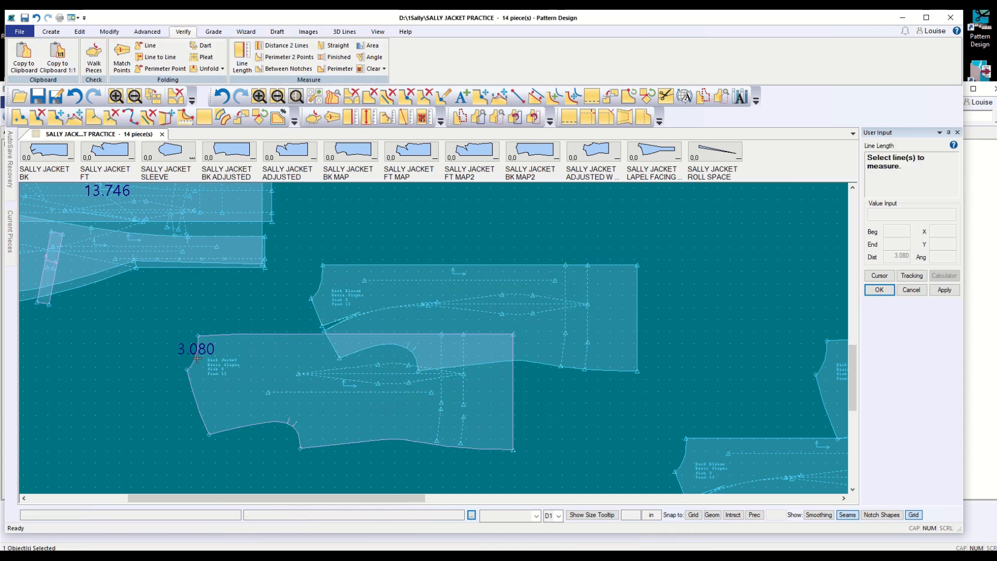
left_click(317, 278)
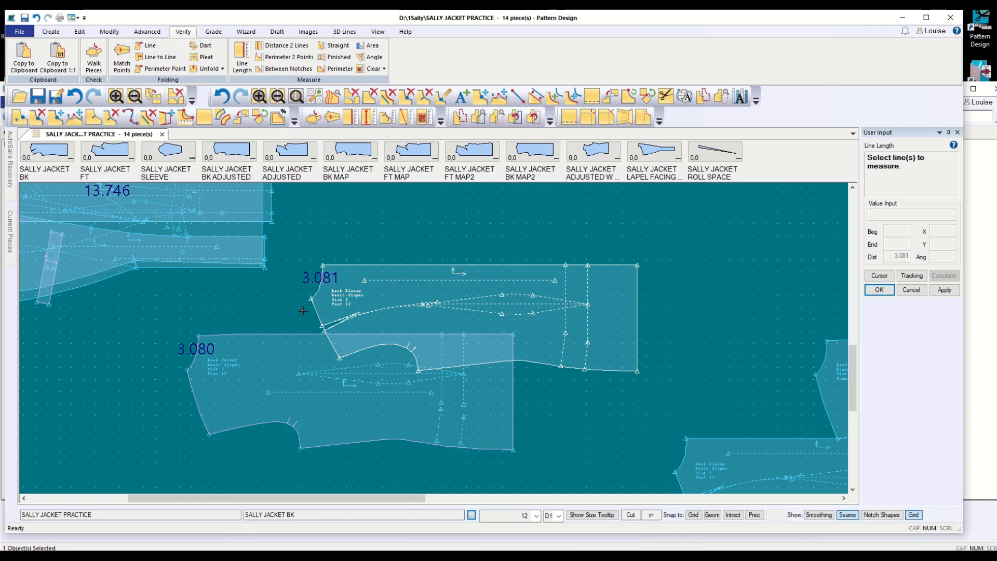
left_click(911, 290)
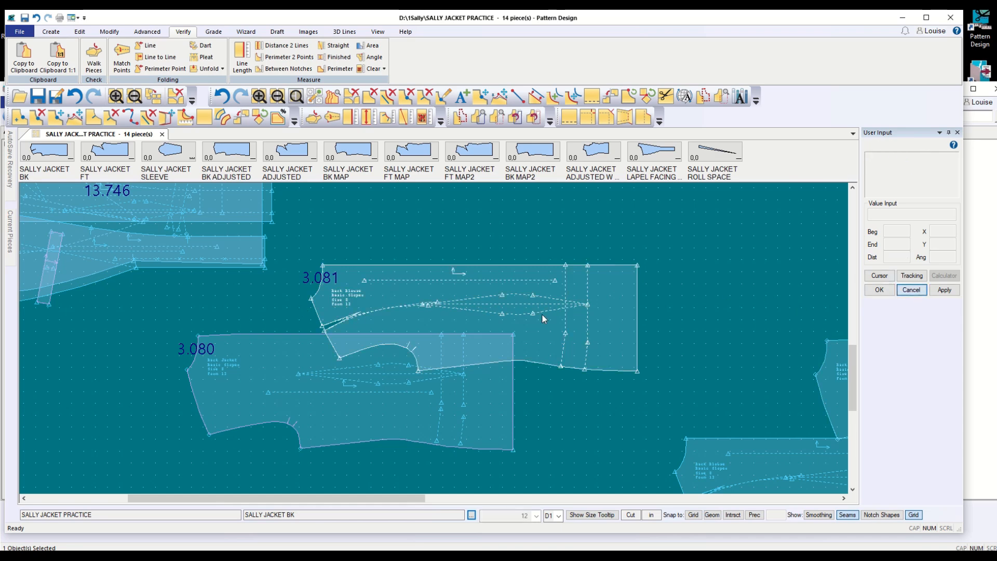
Lay SALLY JACKET BK over SALLY JACKET BK ADJUSTED with center backs and necklines matched to compare shoulders and armholes
left_click_drag(543, 318, 354, 377)
left_click(315, 378)
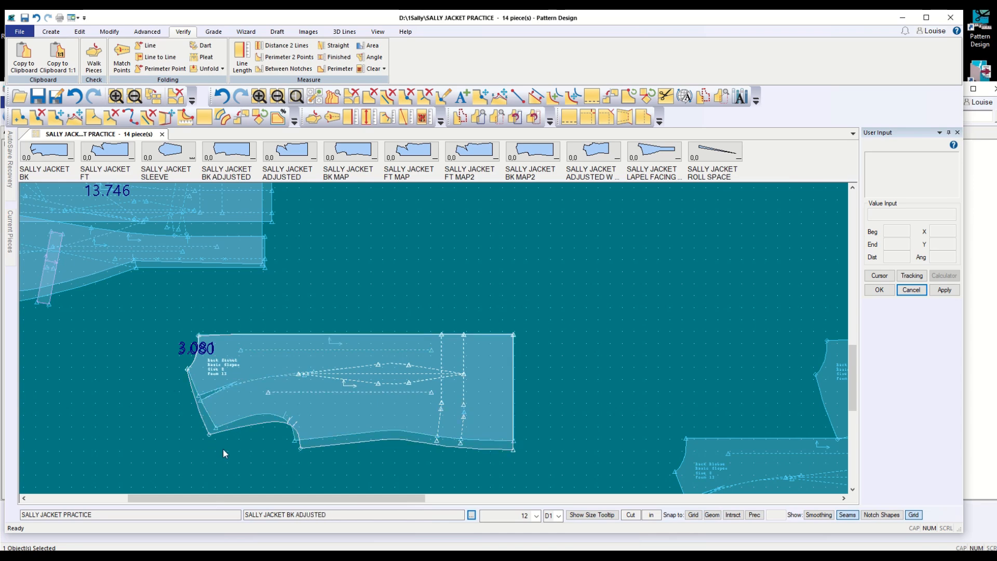
left_click(210, 423)
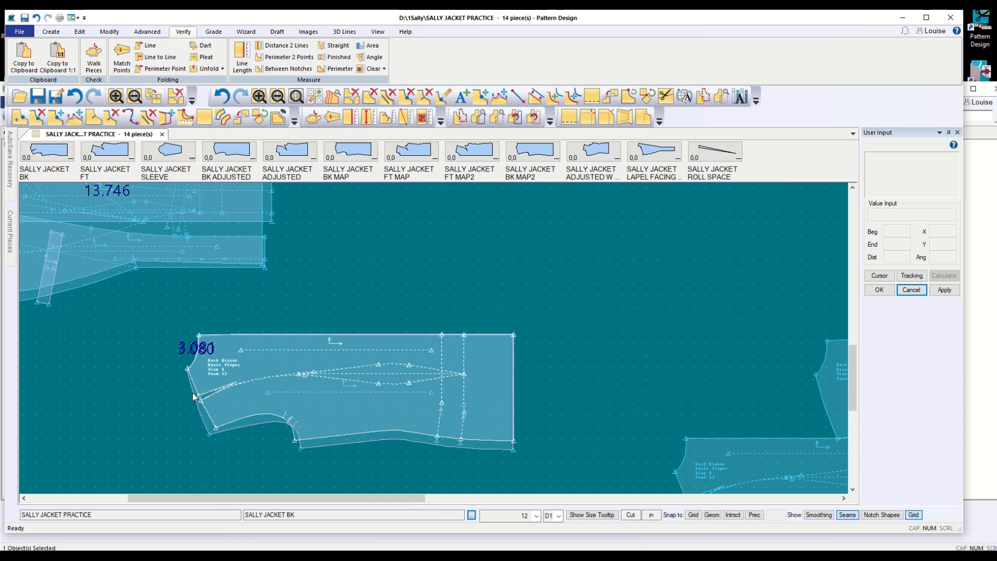
left_click(220, 310)
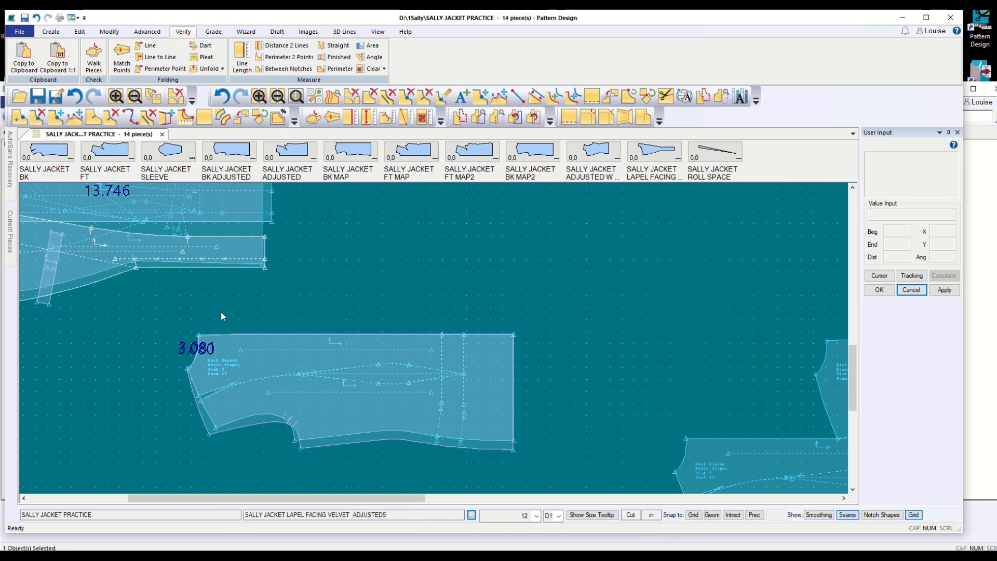
left_click(222, 351)
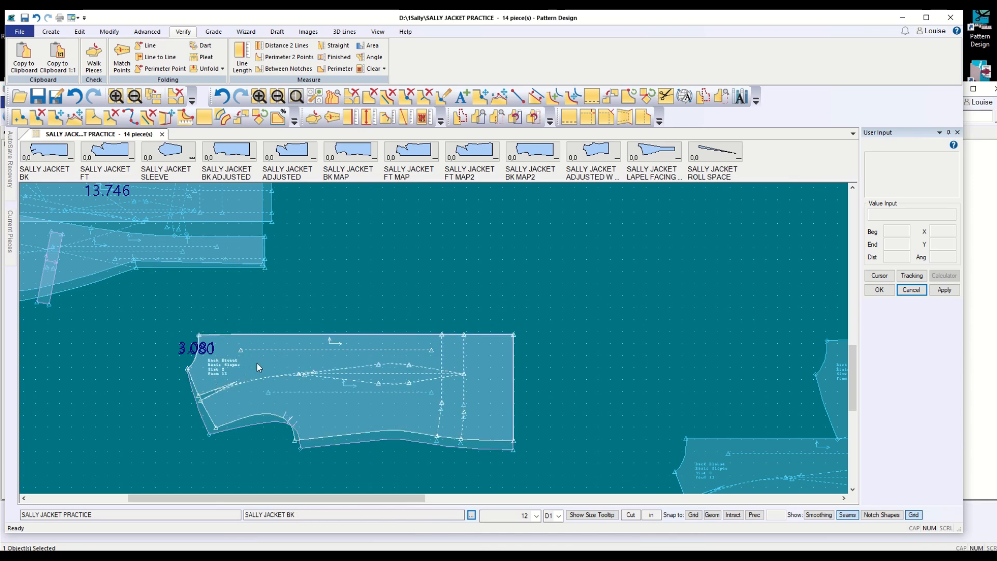
Move SALLY JACKET BK off the adjusted back so the two pieces lie separately
left_click_drag(257, 363, 384, 255)
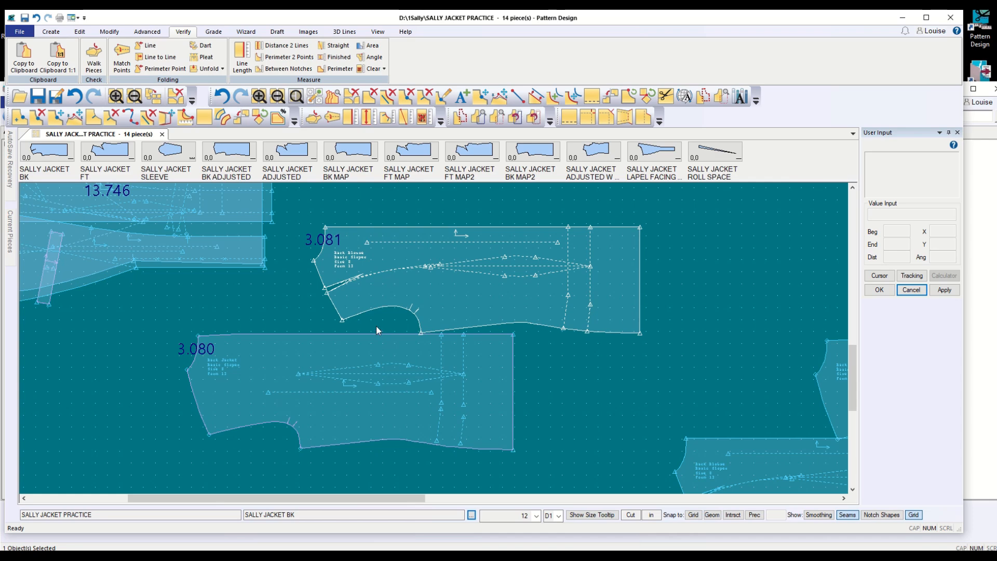
left_click(336, 397)
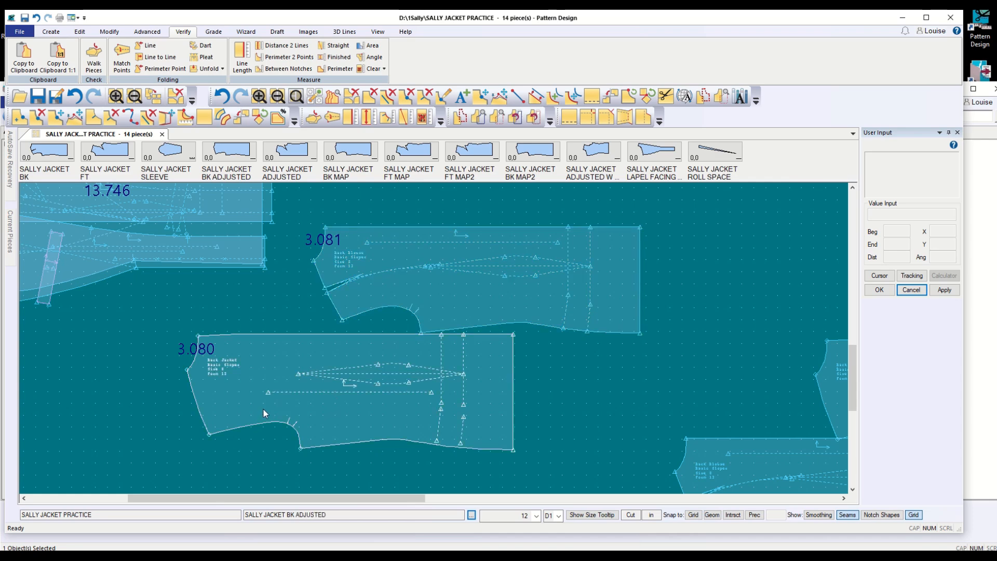
left_click(320, 282)
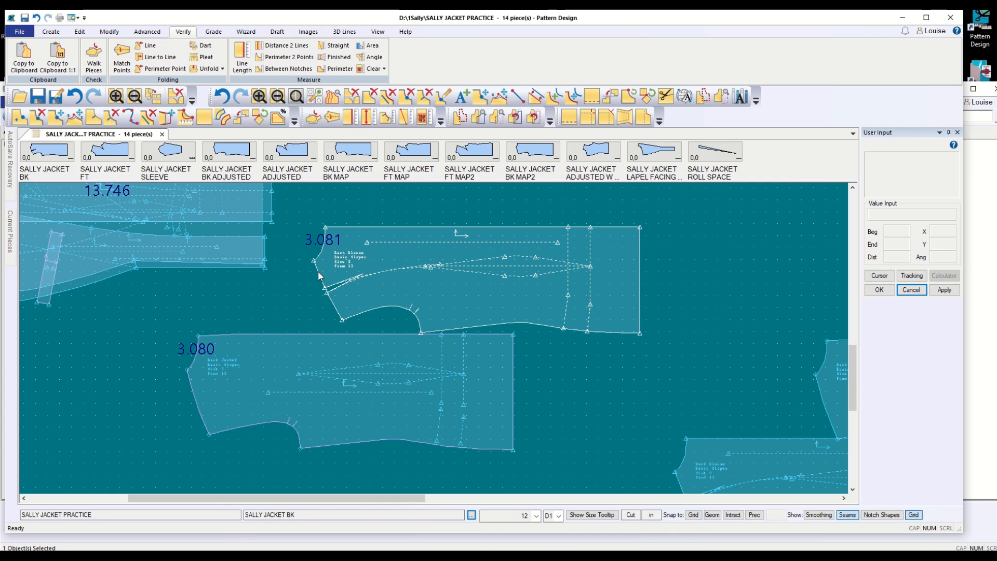
Offset the neckline of SALLY JACKET BK inward by -2 inches to add a back neck facing line
left_click(52, 33)
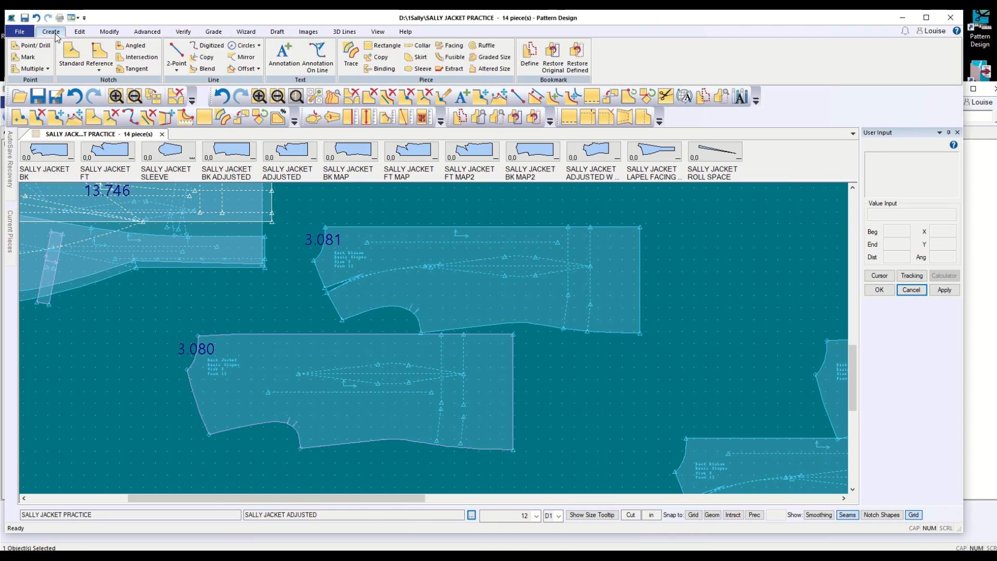
left_click(240, 69)
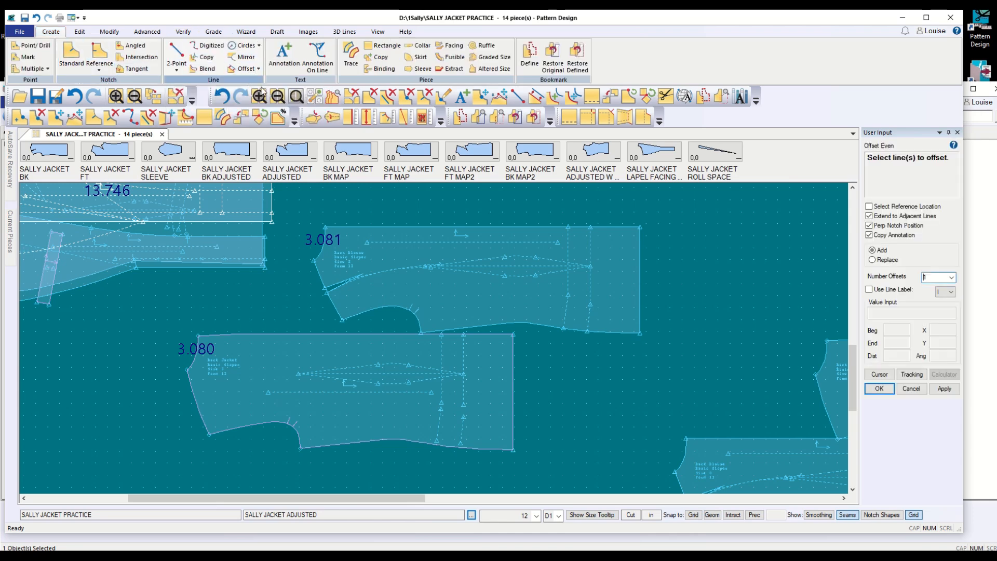
left_click(329, 256)
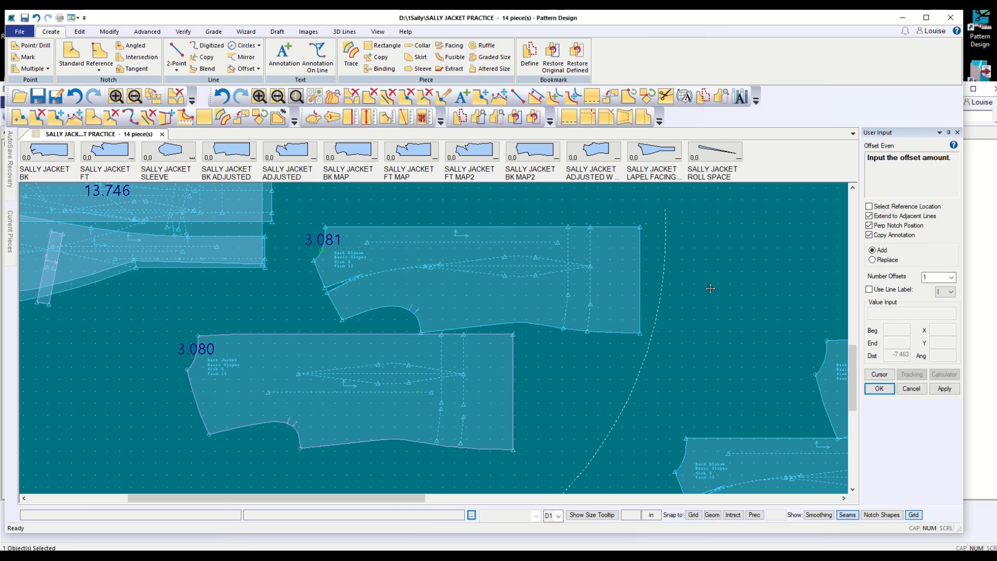
left_click(879, 374)
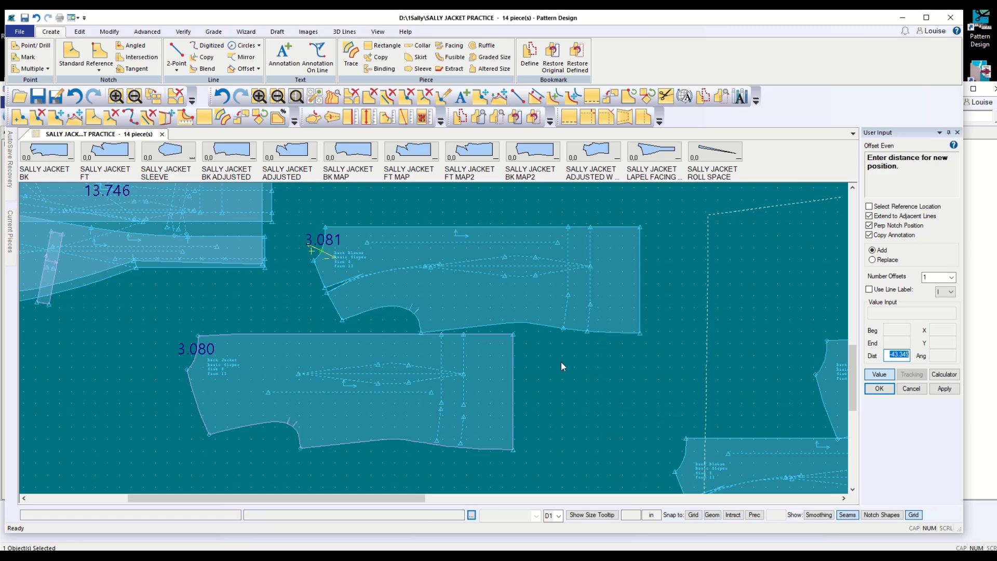
key("BackSpace")
type("-2")
left_click(878, 389)
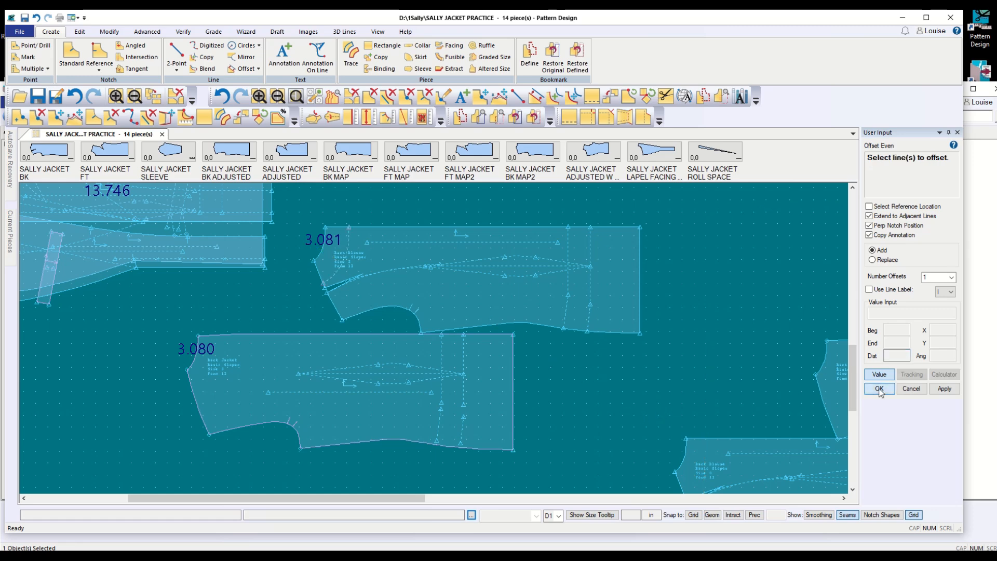
Trace the area between the neckline and the offset line on SALLY JACKET BK as a new piece and place it beside the back
scroll(349, 261, "up", 2)
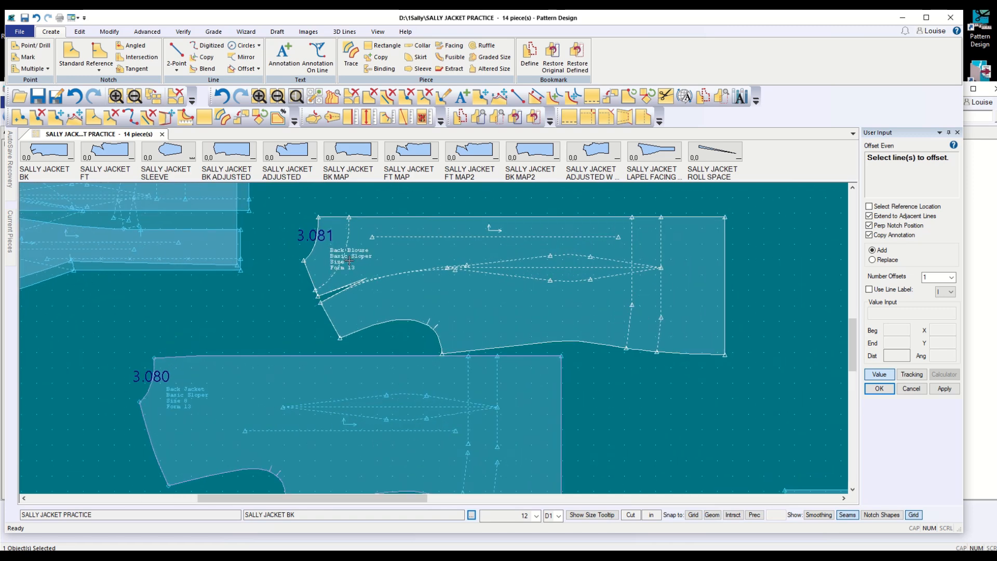
scroll(349, 261, "up", 1)
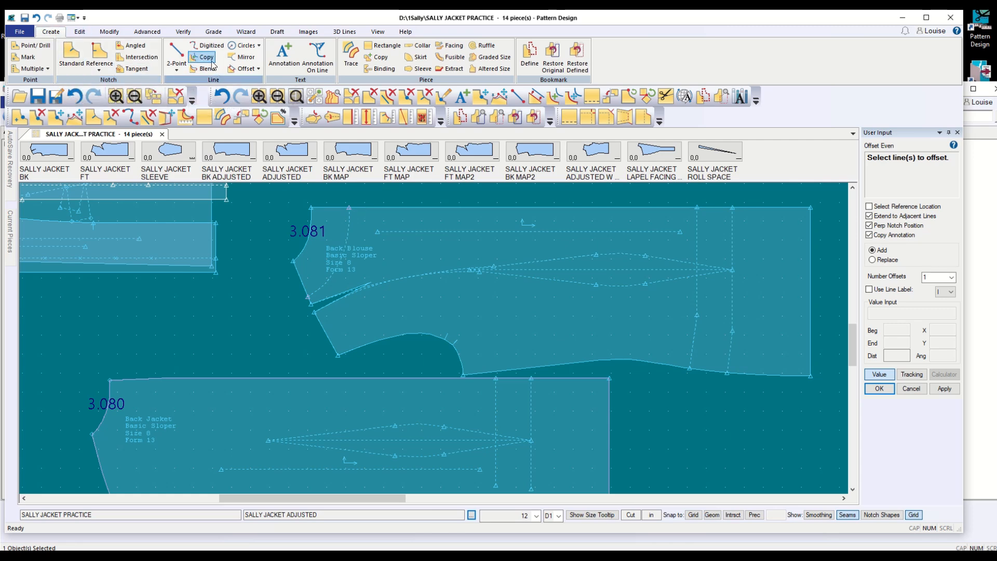
left_click(351, 56)
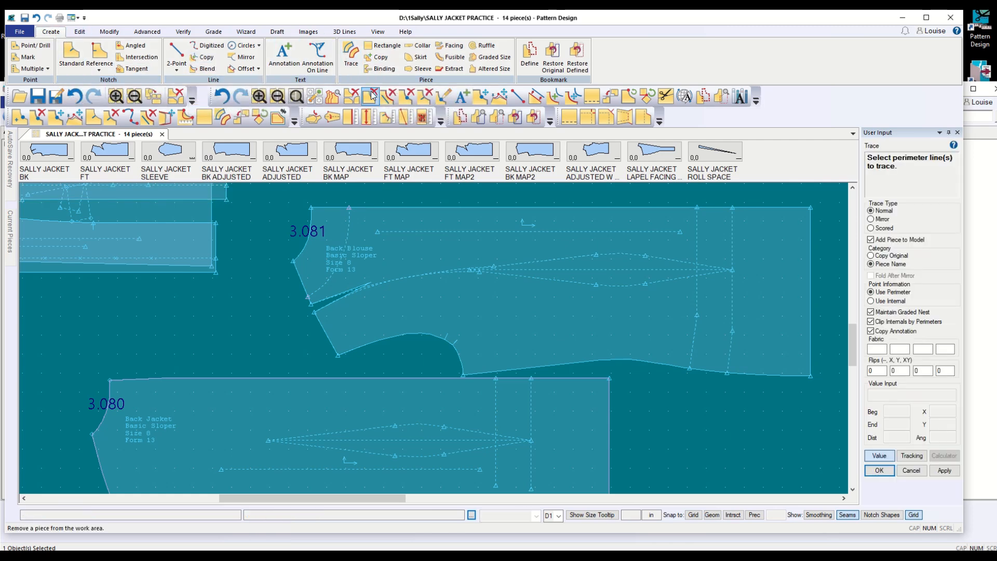
left_click(304, 284)
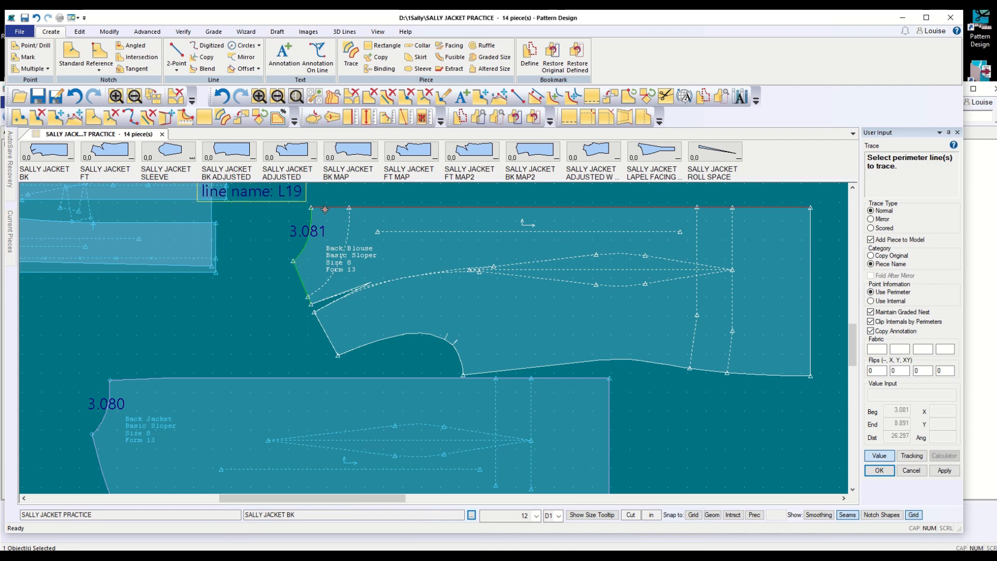
left_click(322, 209)
right_click(280, 296)
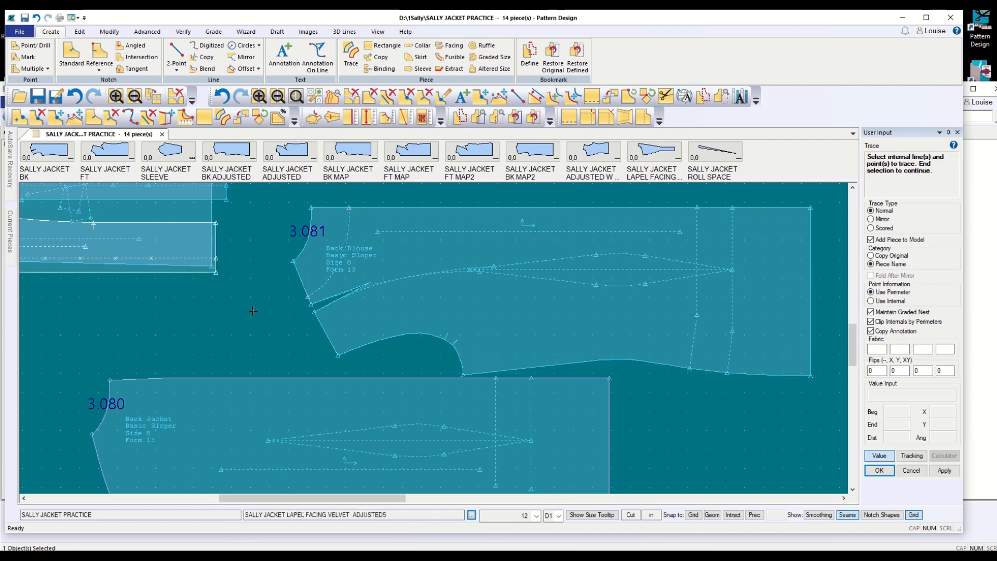
right_click(239, 318)
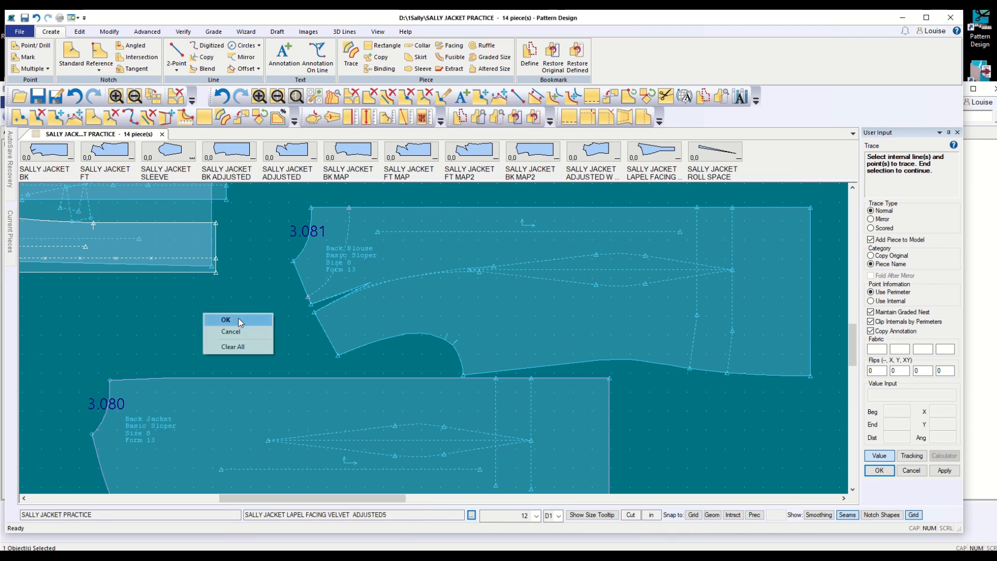
left_click(239, 319)
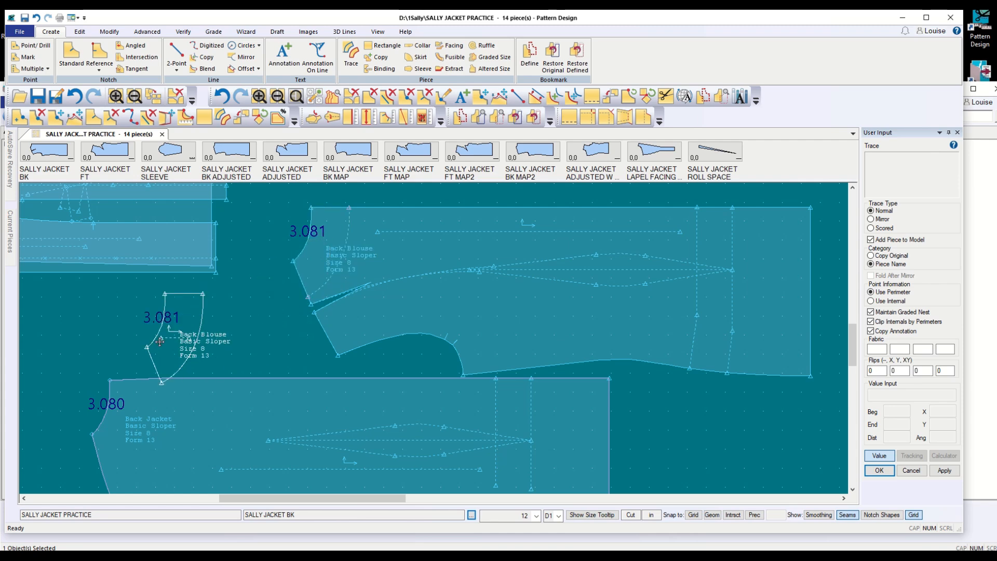
left_click(81, 336)
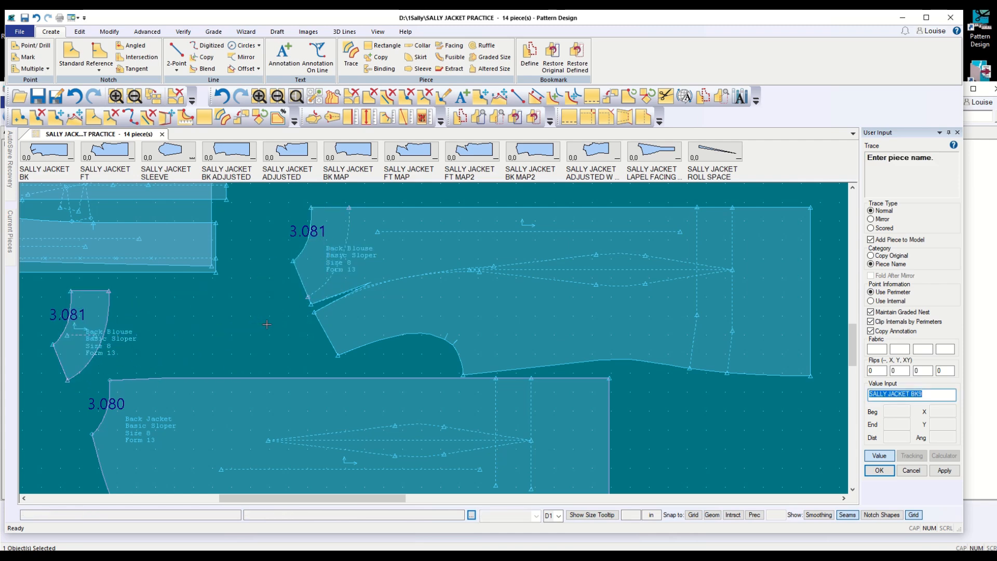
Name the traced piece SALLY JACKET BK NK FACING and finish tracing
double_click(909, 396)
key("Delete")
type("bk nk facing")
left_click(869, 468)
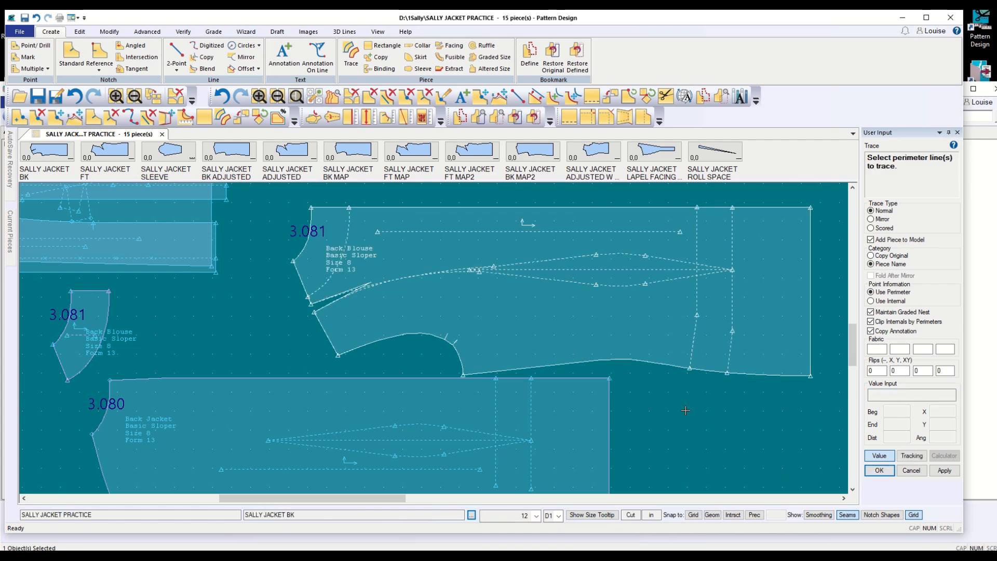
right_click(71, 338)
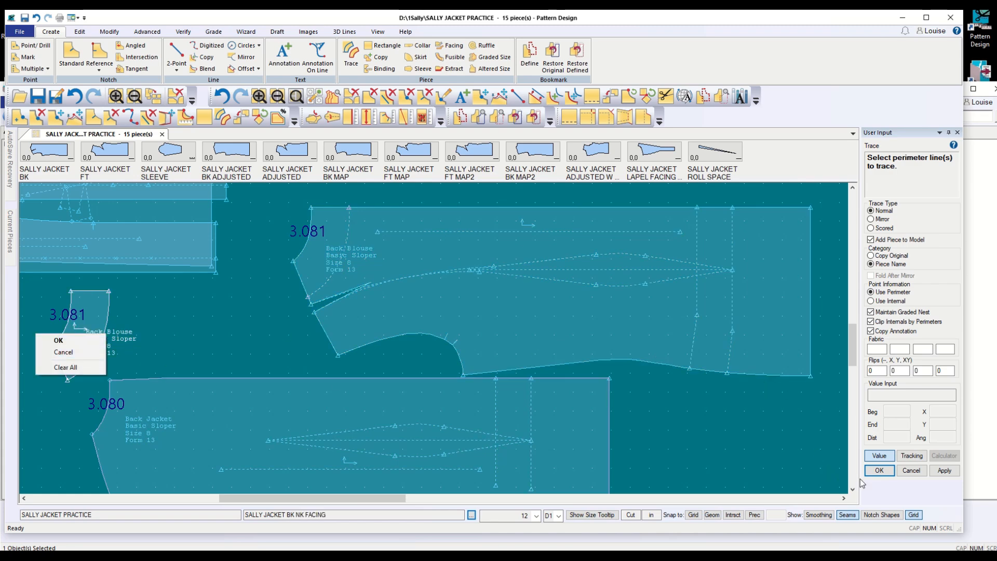
left_click(882, 471)
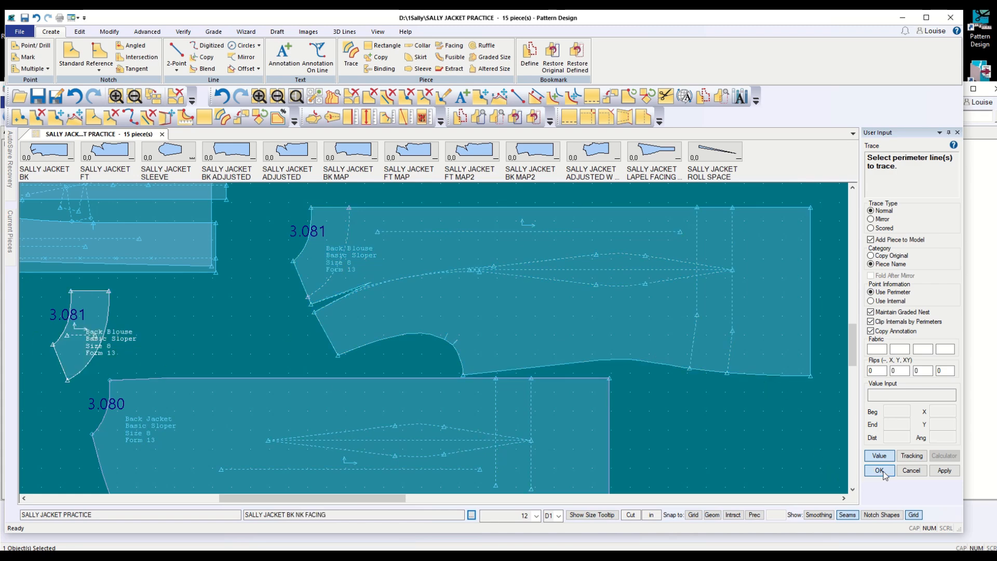
right_click(70, 341)
Lay SALLY JACKET BK NK FACING by hand over the neckline of SALLY JACKET BK ADJUSTED to compare their shapes
left_click(106, 210)
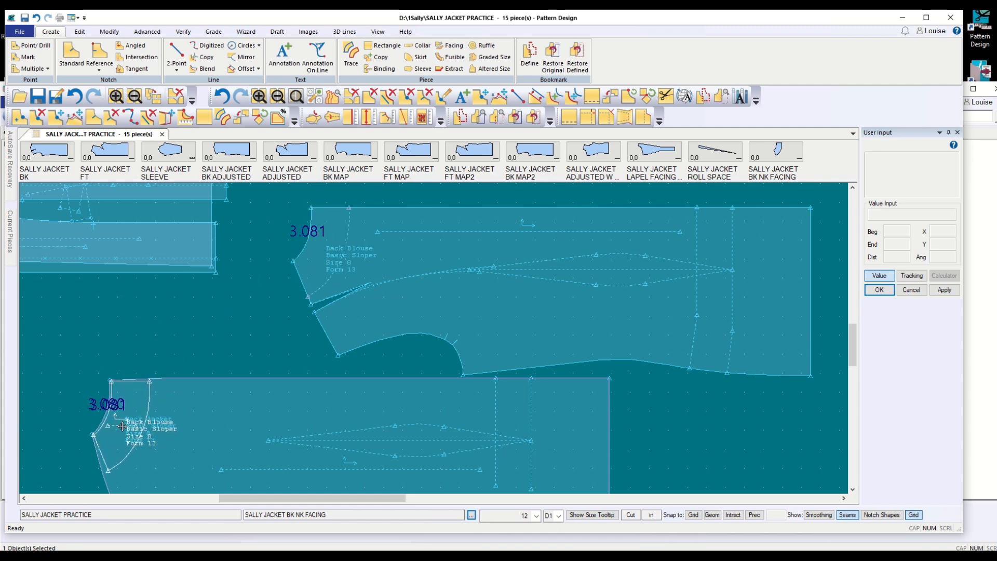
scroll(93, 322, "down", 3)
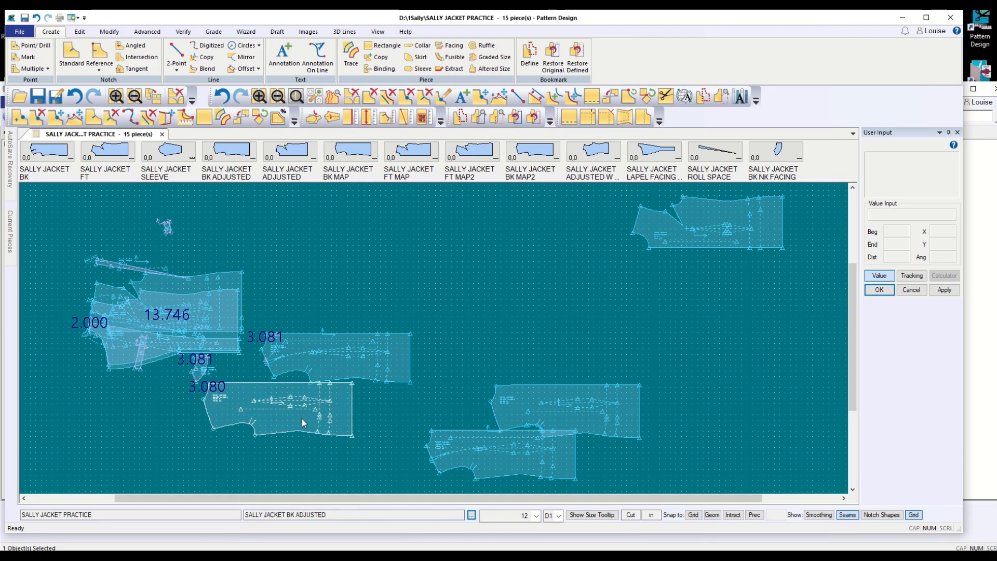
scroll(301, 419, "up", 3)
scroll(285, 436, "up", 2)
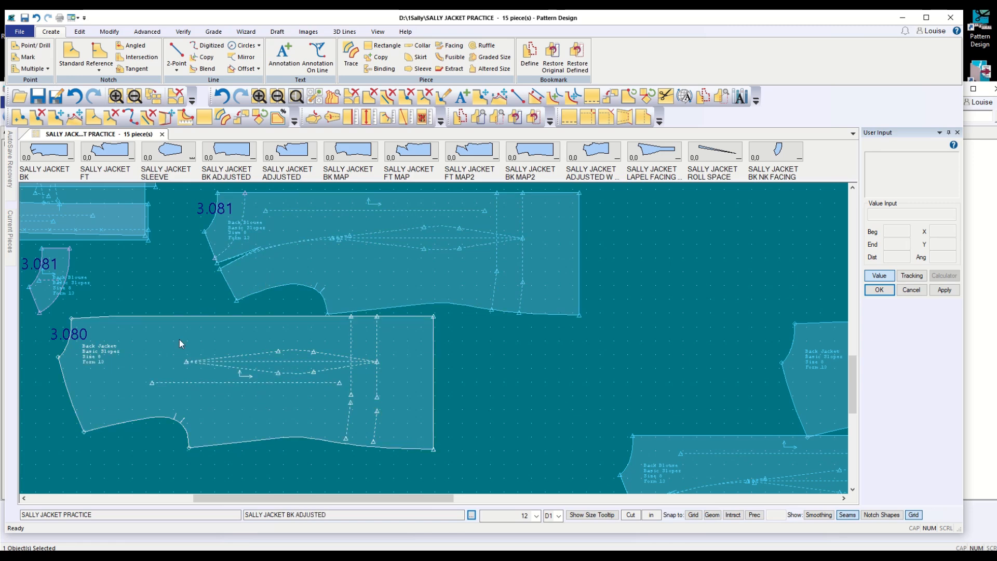
left_click_drag(48, 291, 74, 358)
scroll(74, 359, "up", 3)
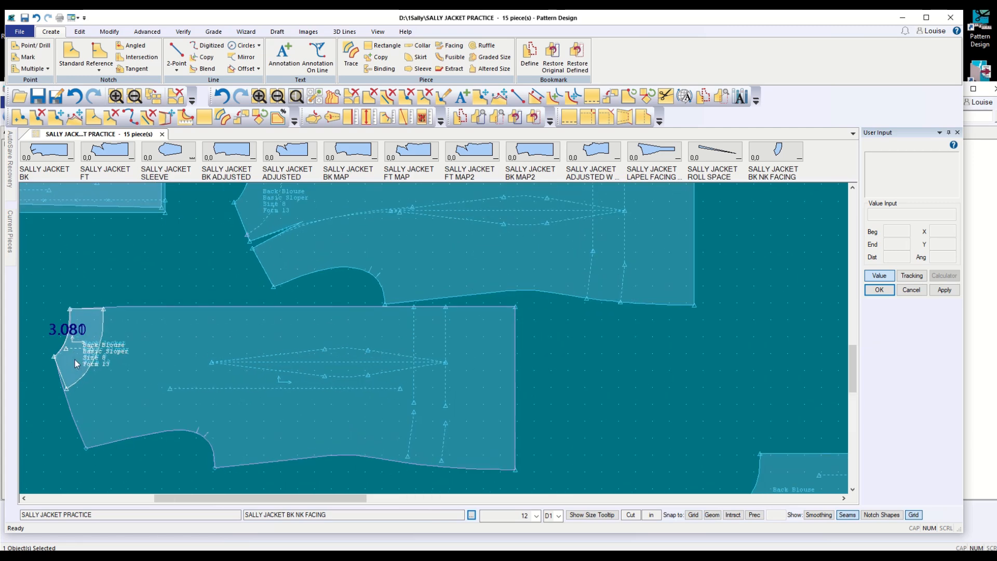
scroll(79, 366, "up", 1)
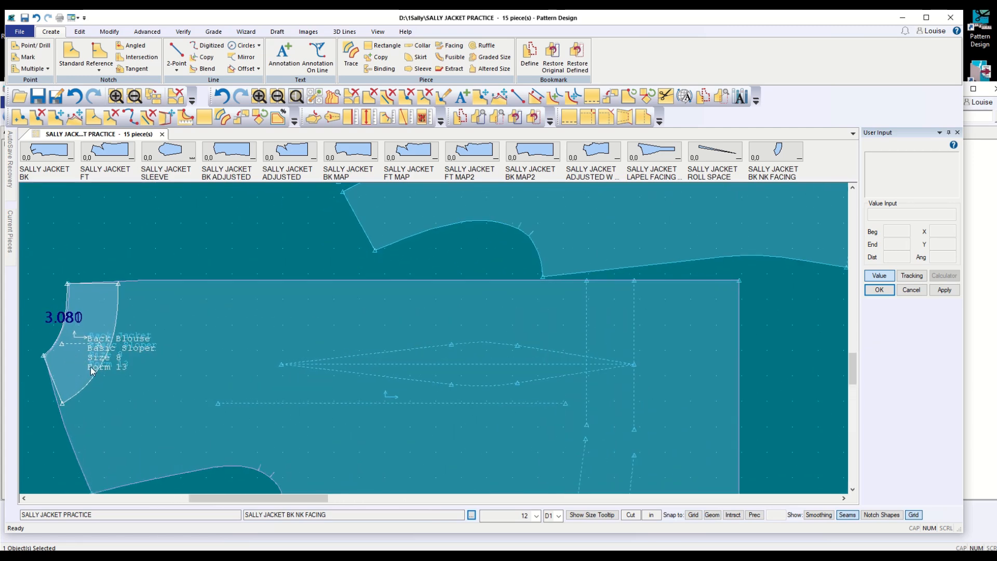
left_click_drag(91, 369, 89, 365)
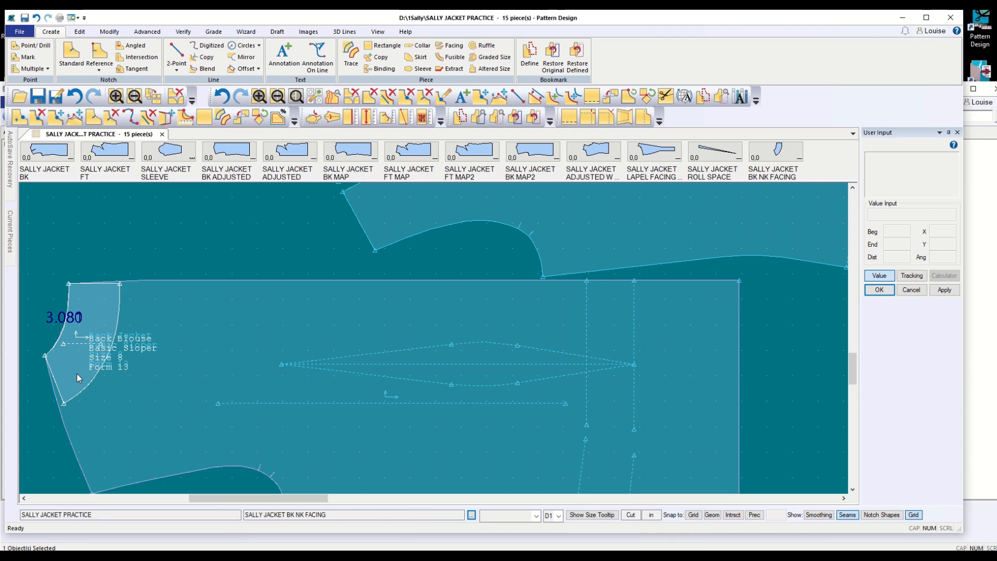
Move the facing clear, then set and rotate it onto SALLY JACKET BK ADJUSTED, matching the neck-shoulder corners and aligning the neckline curves
left_click_drag(77, 374, 192, 325)
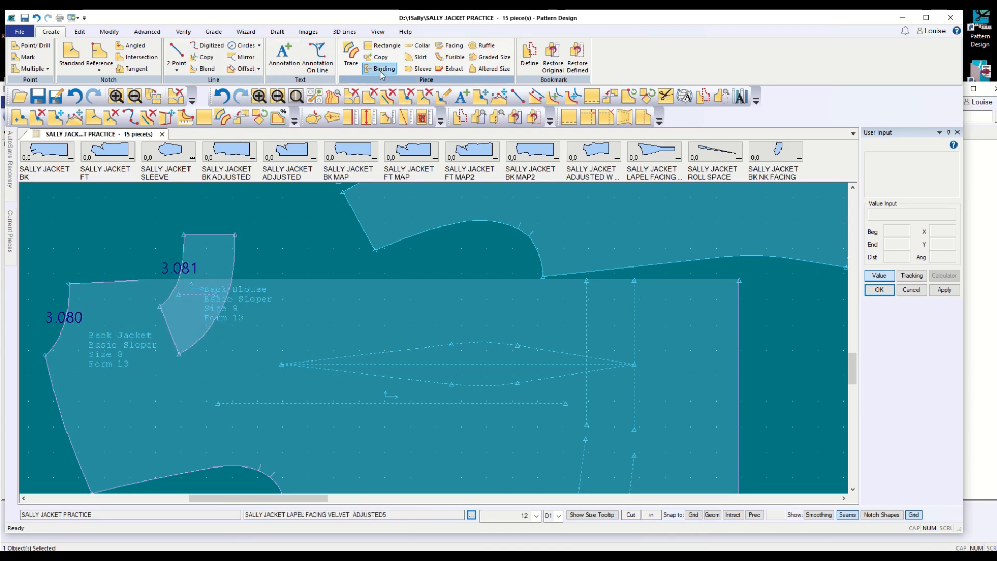
left_click(109, 32)
left_click(536, 74)
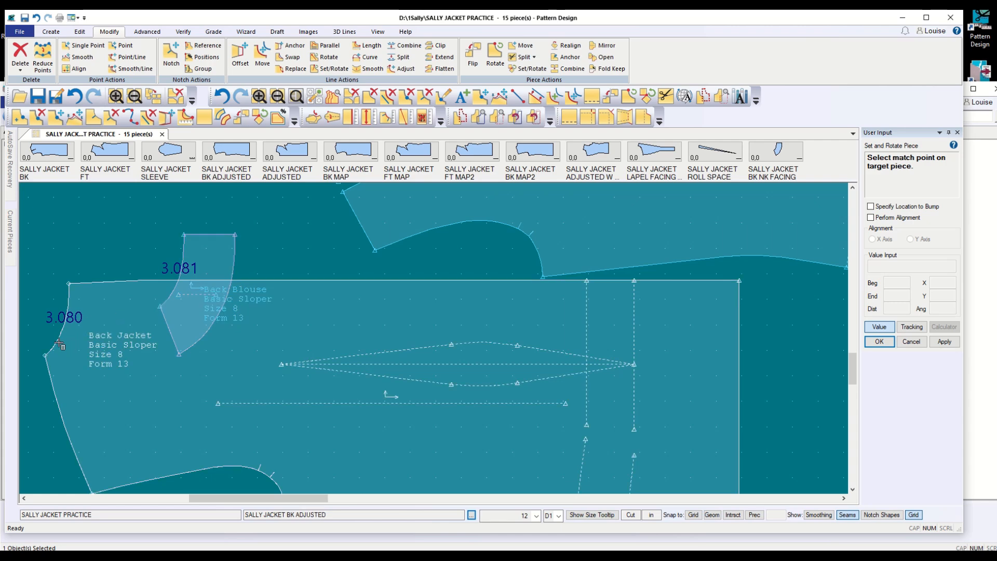
left_click(48, 356)
left_click(49, 355)
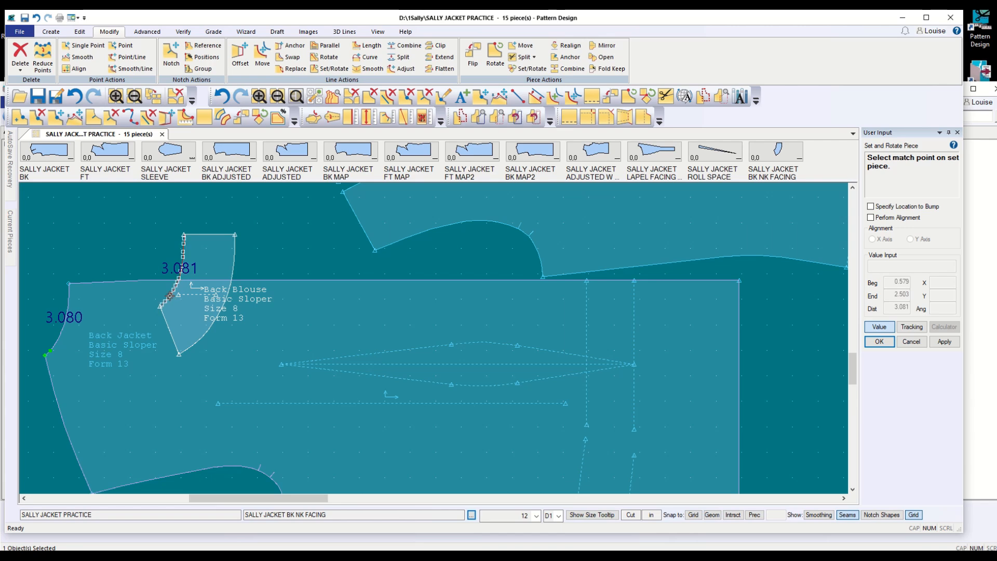
left_click(160, 307)
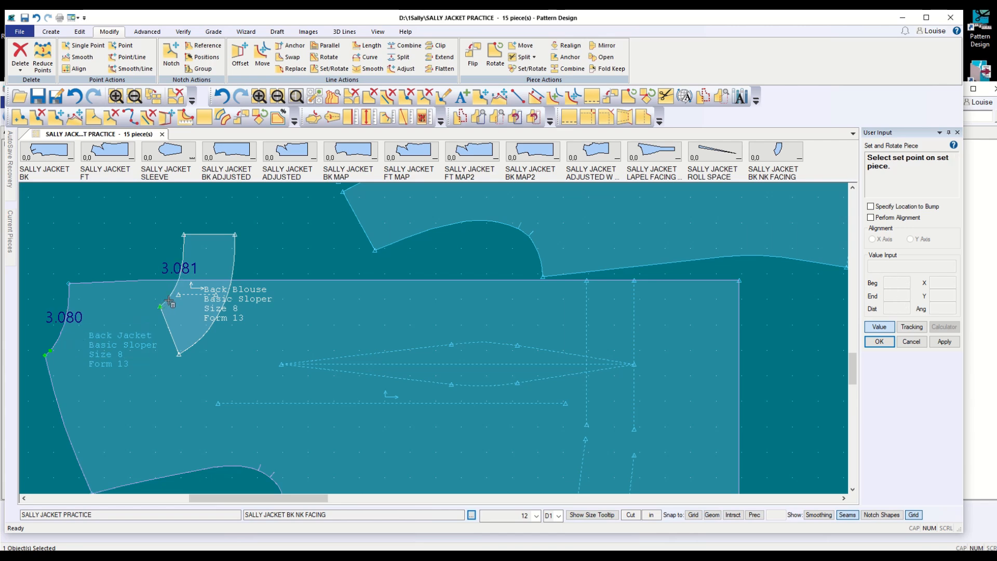
left_click(168, 300)
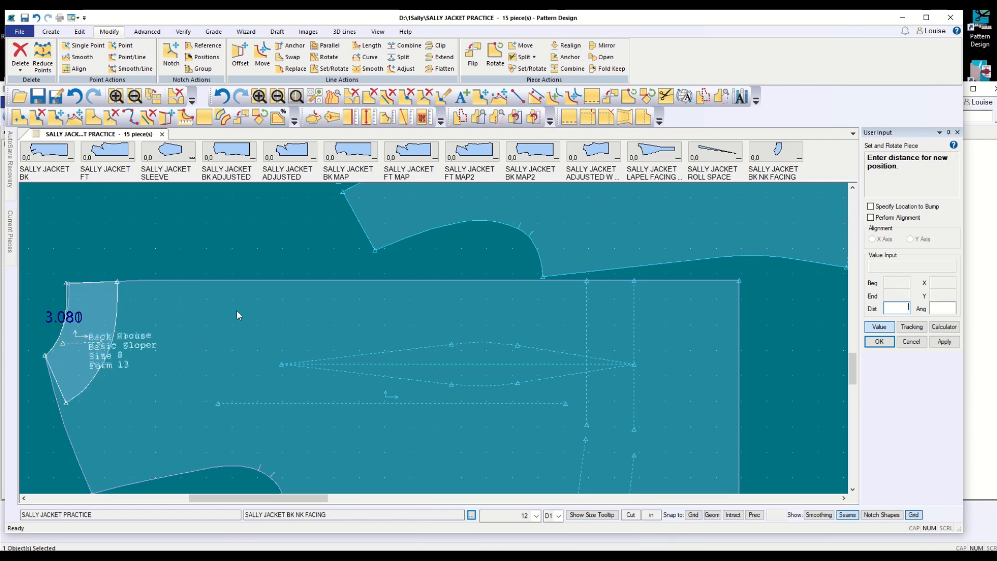
left_click(911, 342)
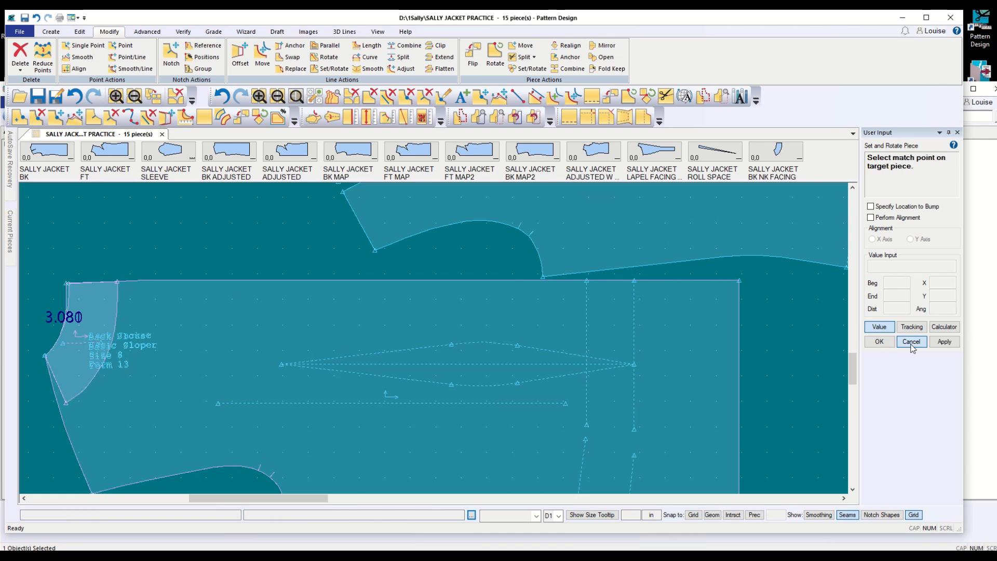
Examine how the neck facing lines up with the neckline, shoulder and center back of SALLY JACKET BK ADJUSTED, then check the other pieces
scroll(152, 358, "up", 2)
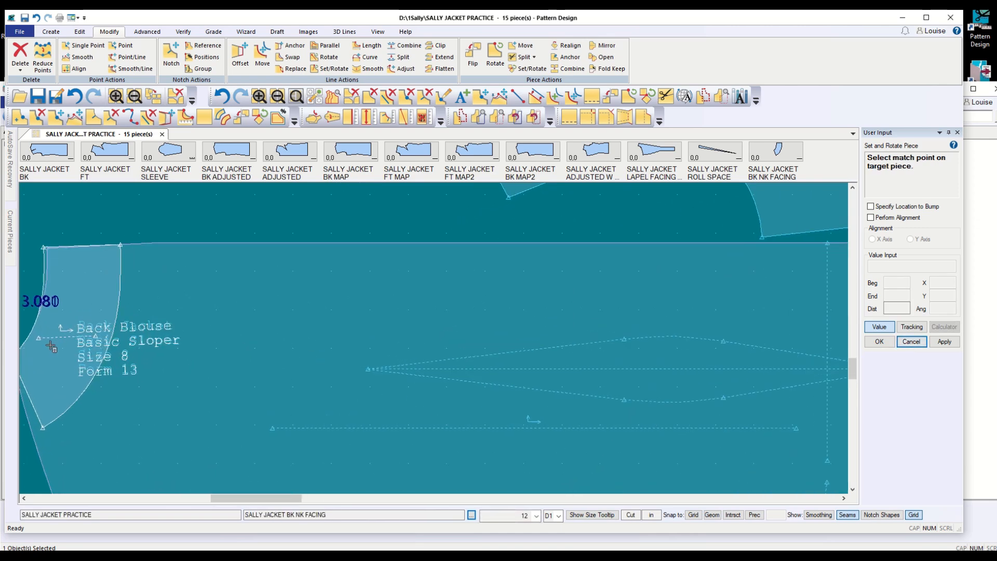
scroll(57, 347, "down", 2)
scroll(55, 345, "down", 2)
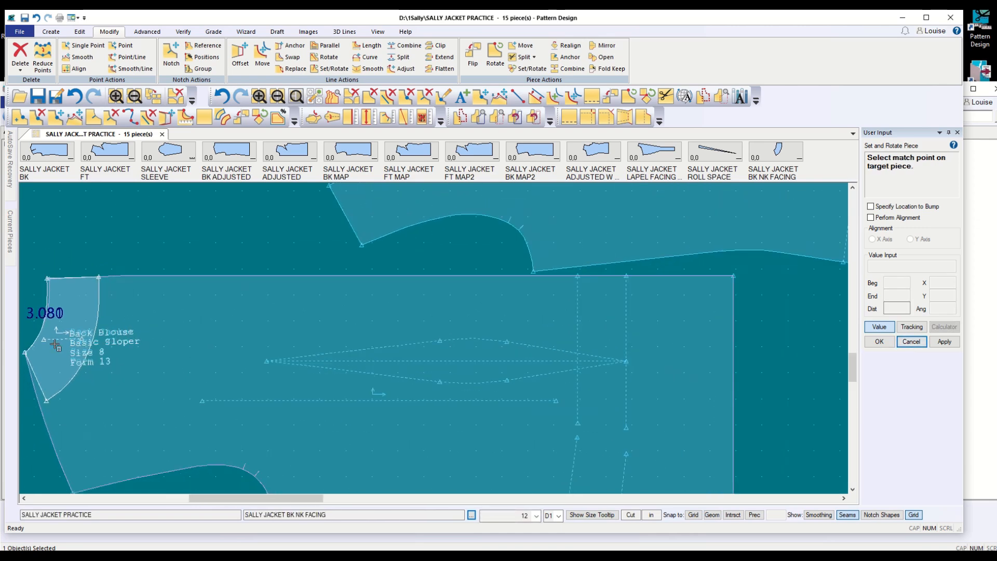
scroll(38, 295, "up", 3)
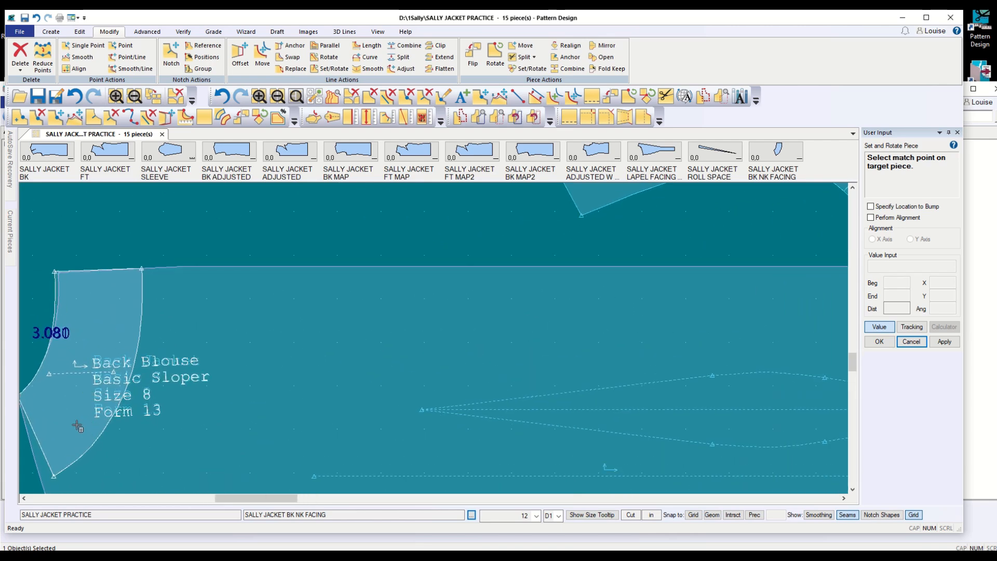
scroll(77, 425, "up", 1)
scroll(77, 426, "up", 1)
scroll(78, 425, "down", 2)
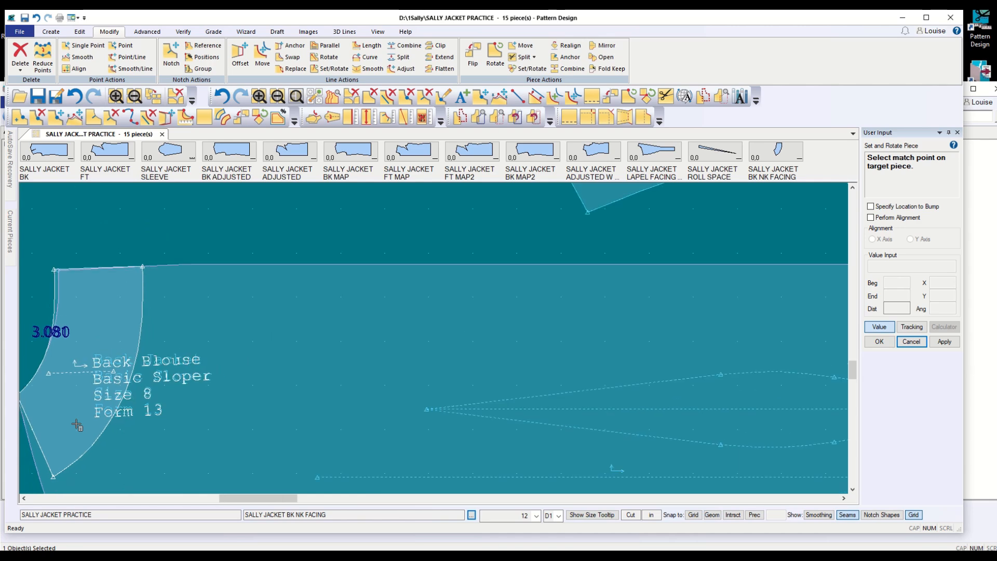
scroll(77, 423, "down", 4)
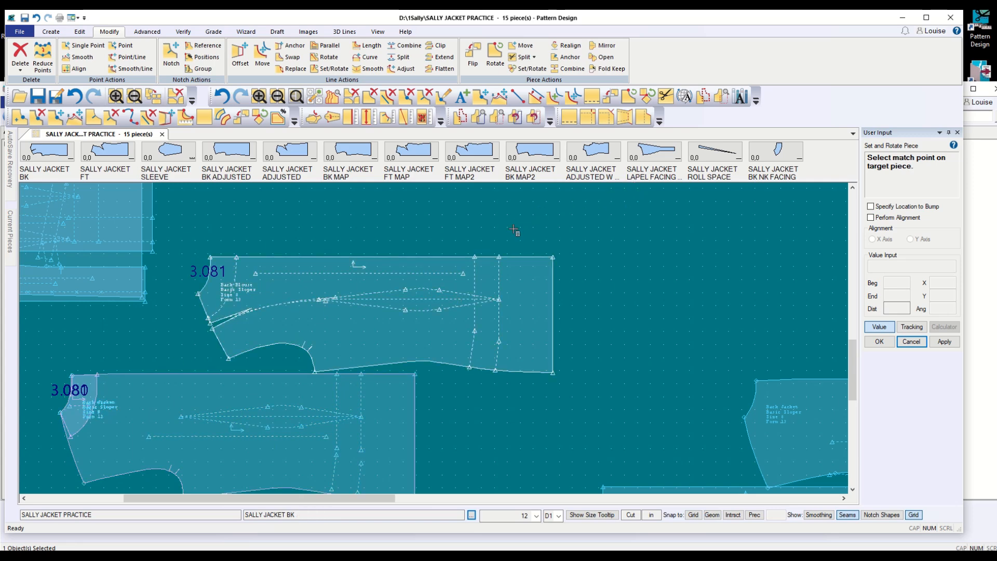
scroll(335, 391, "up", 2)
scroll(334, 391, "down", 4)
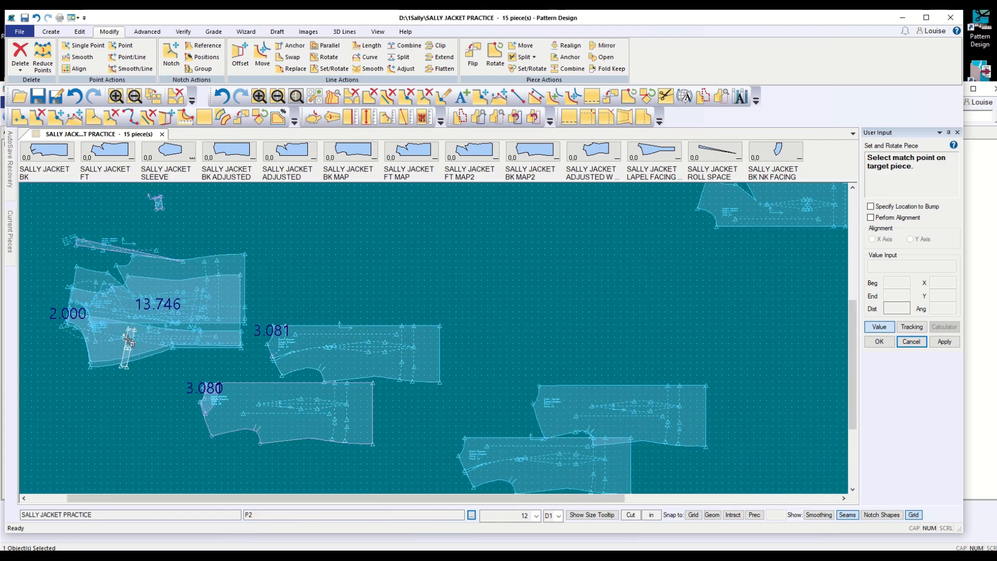
left_click(913, 342)
left_click(133, 260)
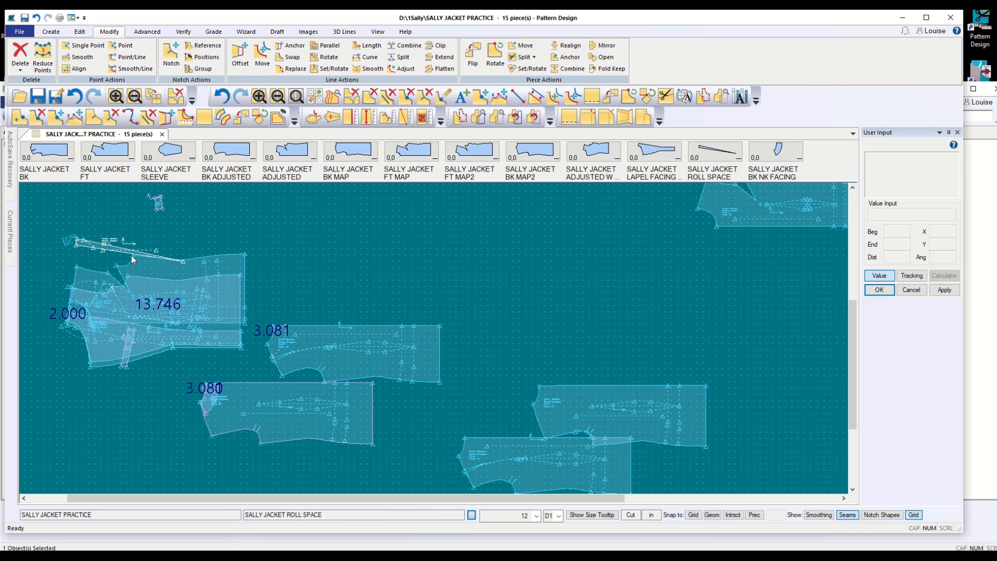
Compare the neckline area of SALLY JACKET BK with SALLY JACKET BK ADJUSTED and its overlaid neck facing, checking the lapel facing as well
left_click(204, 402)
left_click(232, 439)
left_click(284, 361)
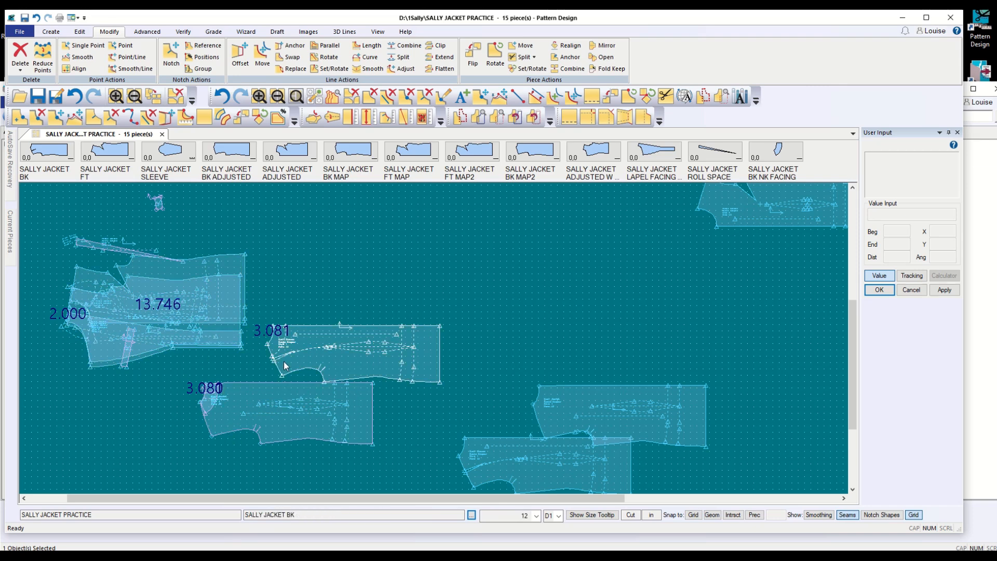
left_click(250, 418)
scroll(240, 415, "up", 3)
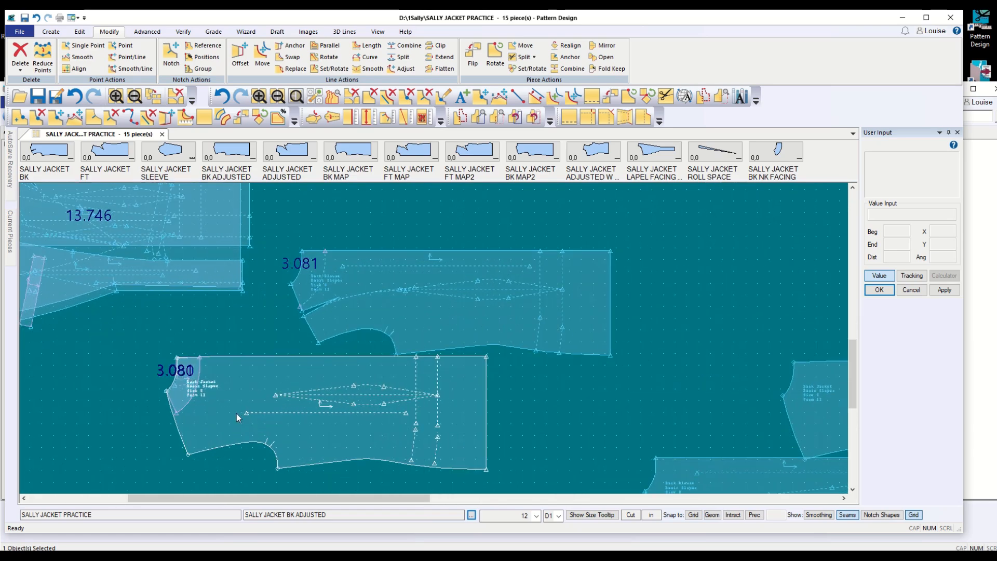
left_click(397, 332)
left_click(285, 362)
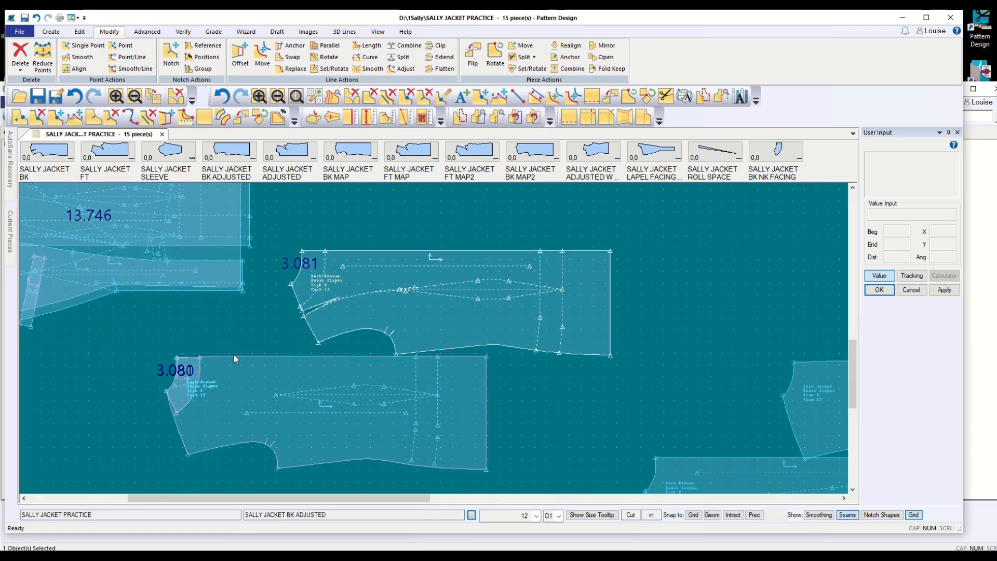
left_click(109, 299)
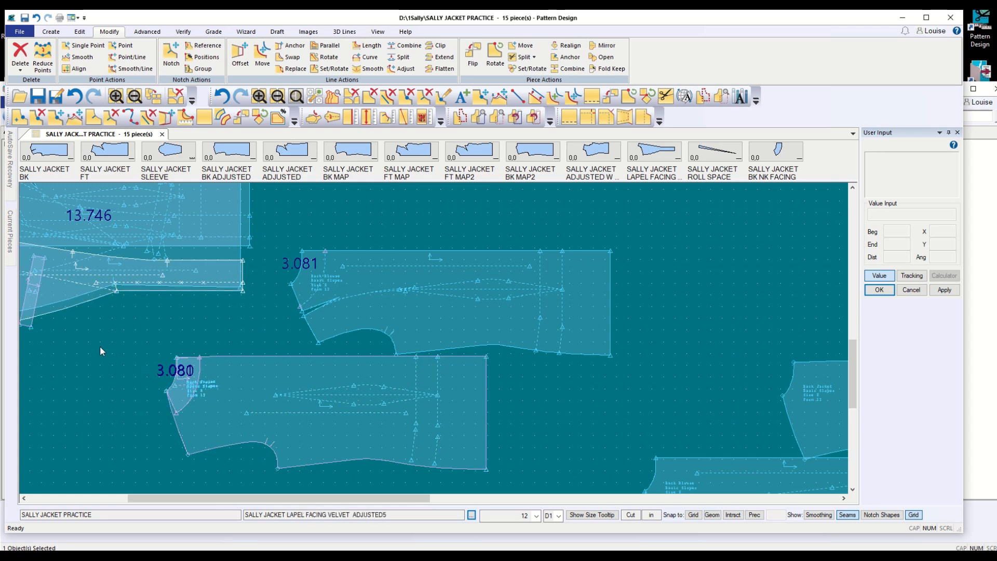
left_click(179, 369)
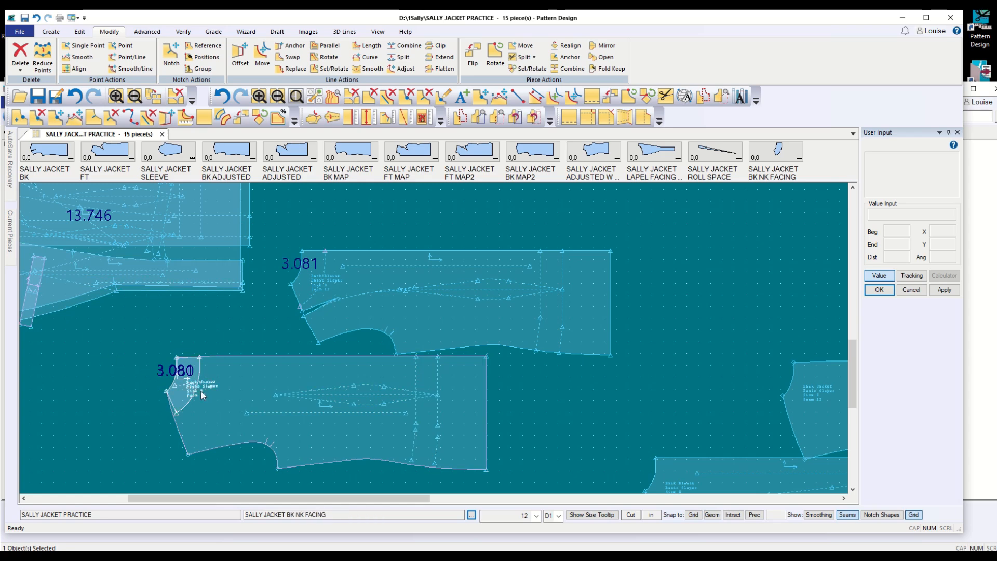
left_click(384, 283)
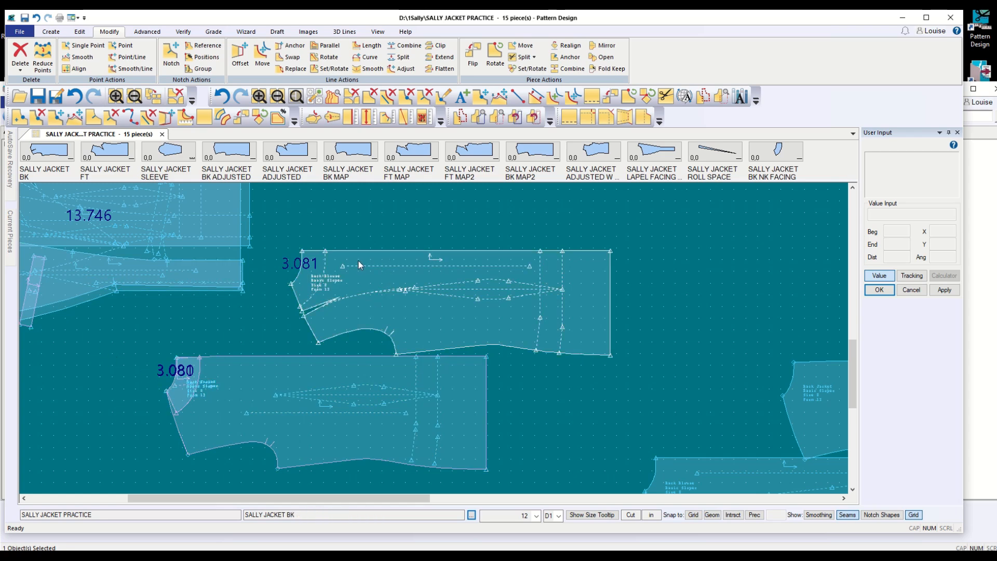